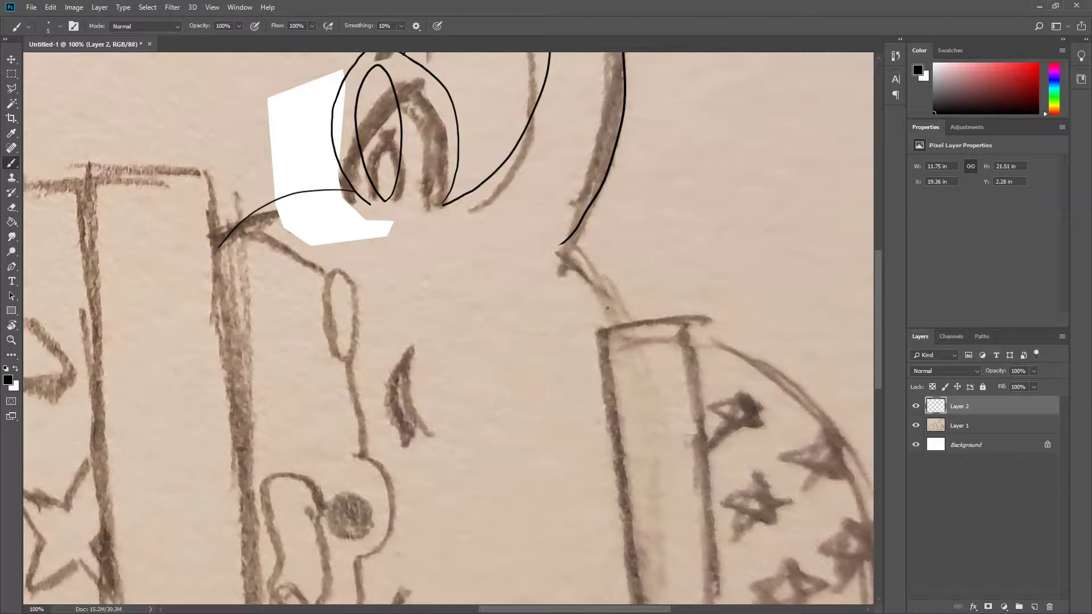
- Open the History panel and ink the side of the nightcap's band
left_click(896, 56)
left_click_drag(645, 334, 521, 191)
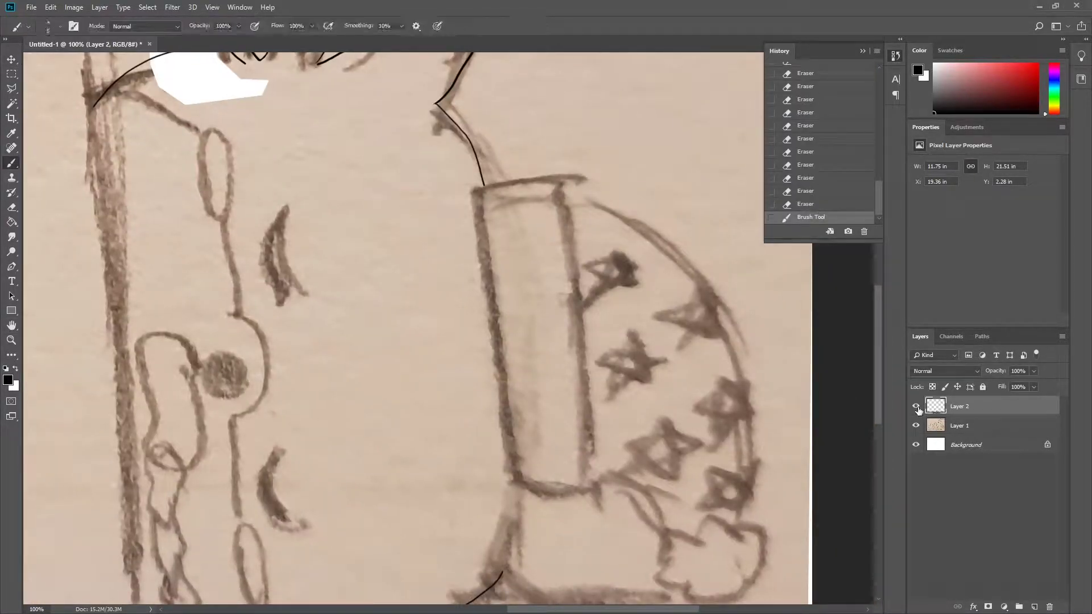
mouse_move(518, 204)
left_mouse_down()
mouse_move(556, 360)
mouse_move(607, 470)
mouse_move(557, 268)
left_mouse_up()
left_click_drag(479, 272, 479, 305)
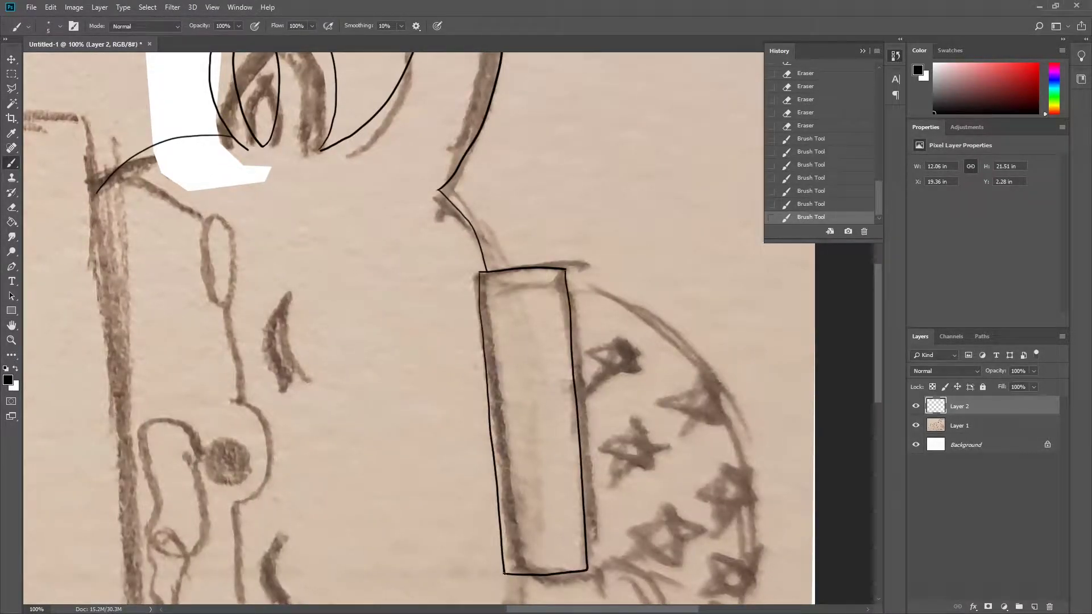
left_click_drag(595, 561, 496, 441)
- Extend the outline down the hat's edge, cleaning stray ink with the eraser
key("e")
mouse_move(569, 491)
left_mouse_down()
mouse_move(560, 503)
mouse_move(594, 488)
left_mouse_up()
key("b")
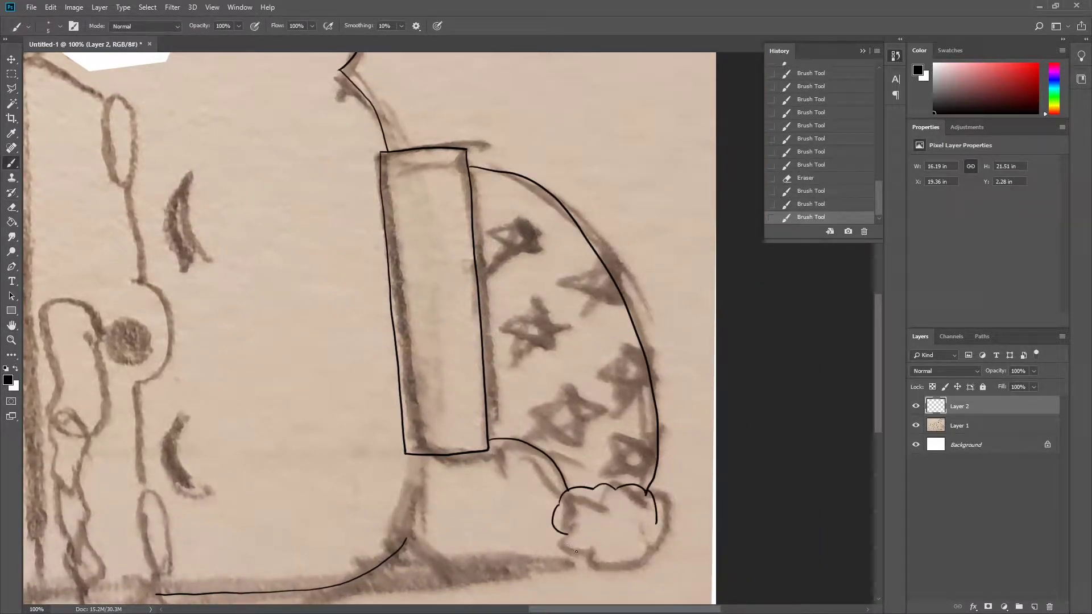
scroll(647, 529, "up", 2)
key("e")
key("ctrl+1")
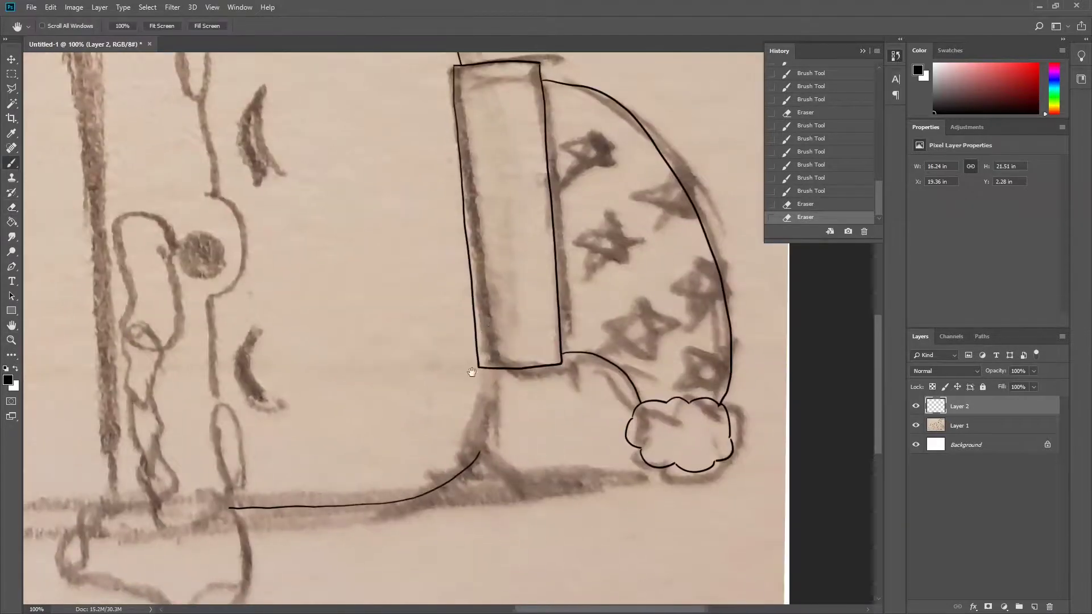
key("b")
- Ink the pompom's cloud-shaped outline, undoing a misplaced stroke
left_click_drag(500, 371, 489, 451)
left_click_drag(575, 449, 480, 471)
key("ctrl+z")
key("ctrl+z")
left_click(489, 451)
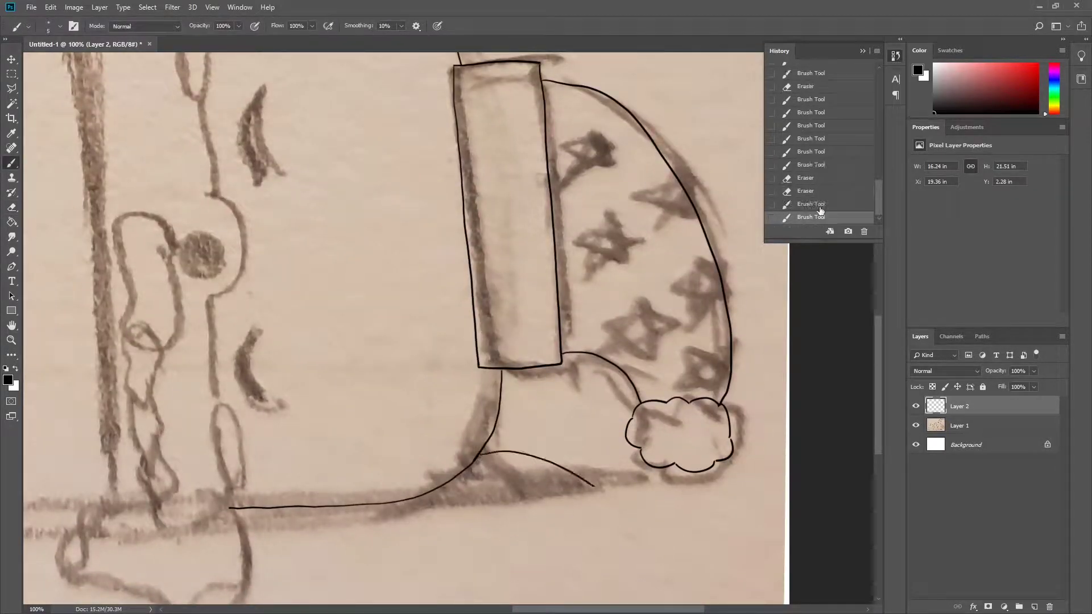
key("z")
key("ctrl+0")
- Ink the ear loop over the white patch and zoom out to check it
scroll(517, 222, "up", 3)
key("b")
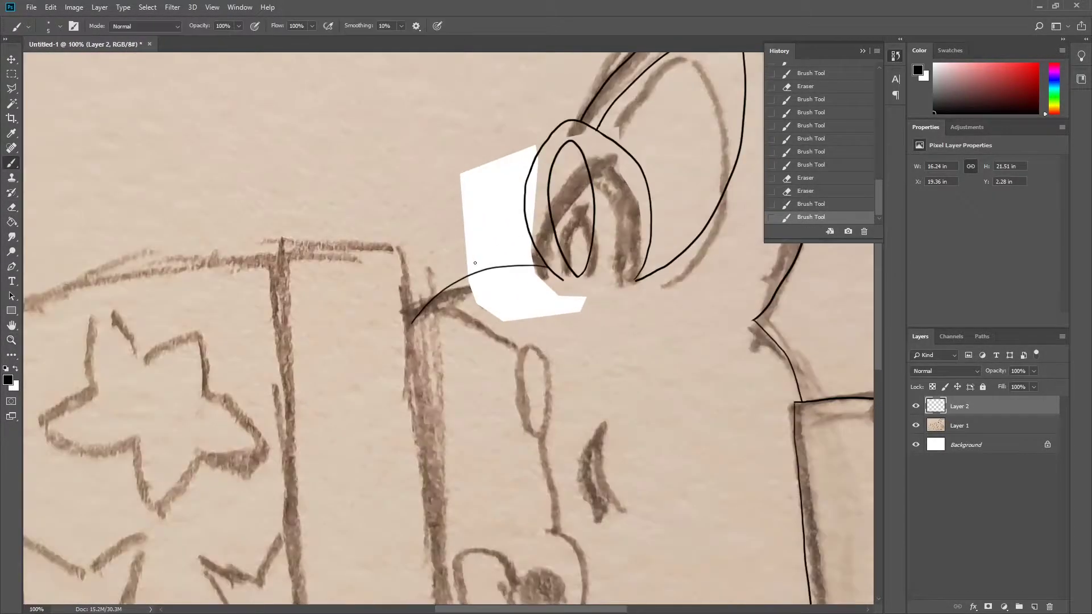
mouse_move(542, 258)
left_mouse_down()
mouse_move(472, 276)
mouse_move(537, 250)
mouse_move(455, 253)
left_mouse_up()
key("z")
key("ctrl+0")
- Ink the curve beside the eye and refine the cheek loop outline
left_click(544, 391)
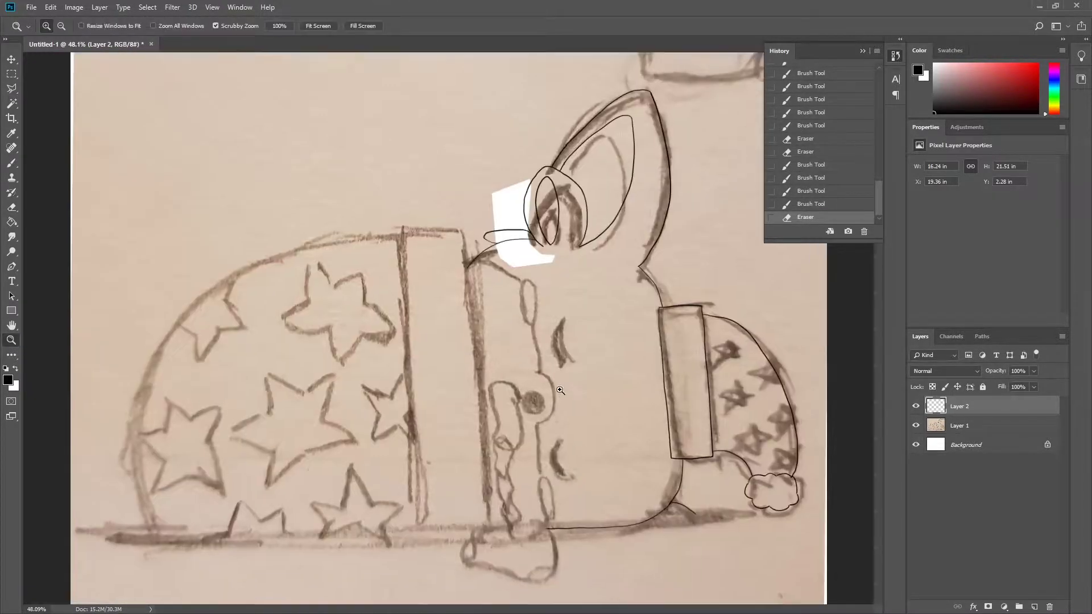
key("b")
left_click_drag(560, 293, 559, 329)
scroll(532, 389, "up", 1)
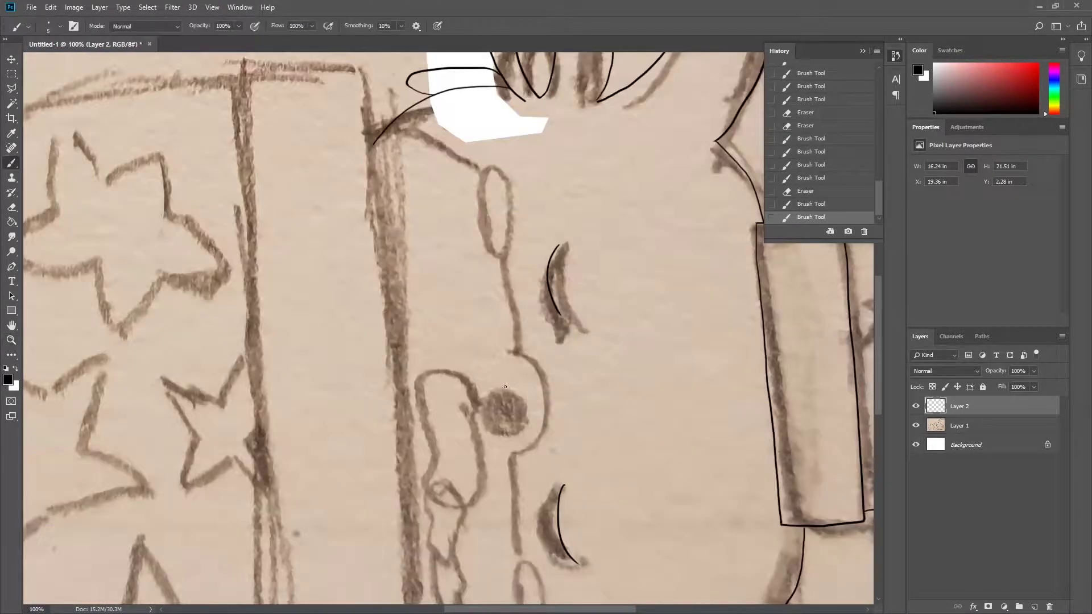
scroll(446, 487, "up", 2)
left_click_drag(398, 455, 410, 506)
key("z")
key("ctrl+0")
- Paint the solid black eye dot, redrawing it larger after an undo
scroll(525, 424, "up", 3)
key("b")
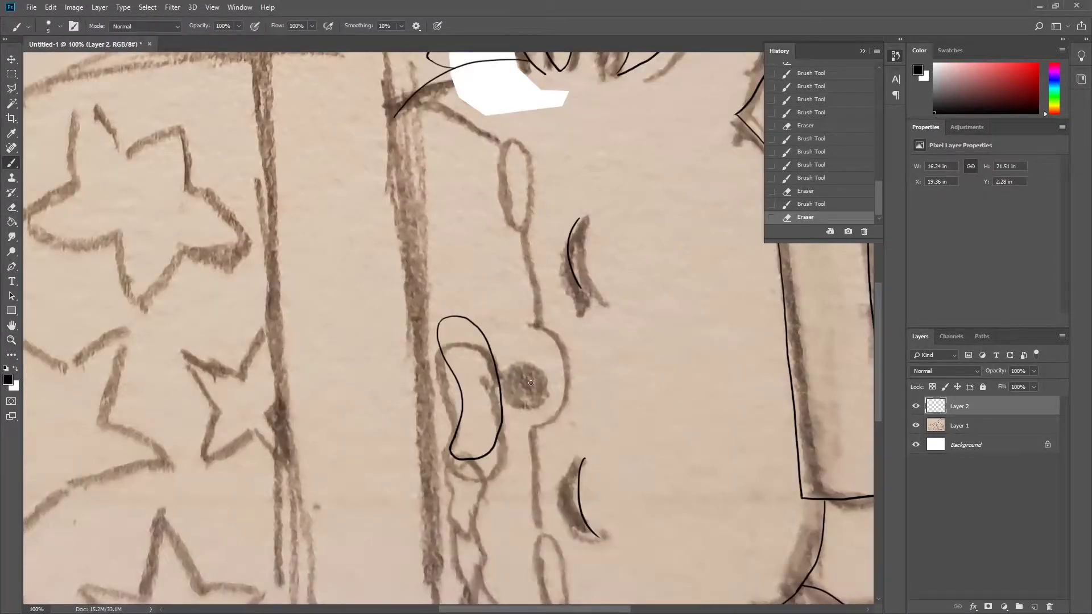
left_click(529, 385)
key("e")
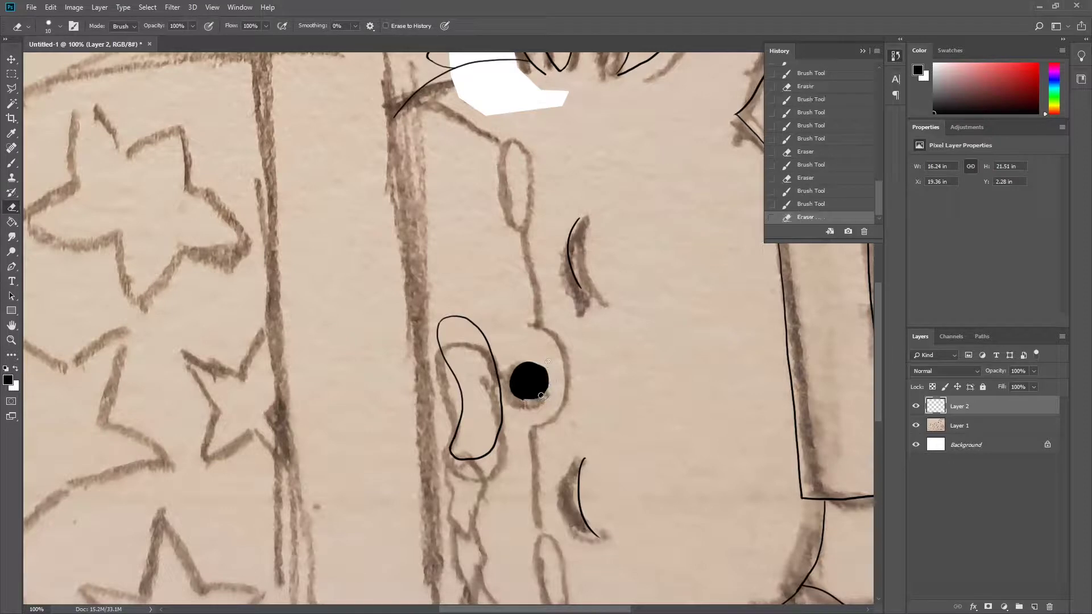
scroll(541, 395, "up", 2)
key("b")
left_click(495, 343)
scroll(532, 294, "down", 2, "alt")
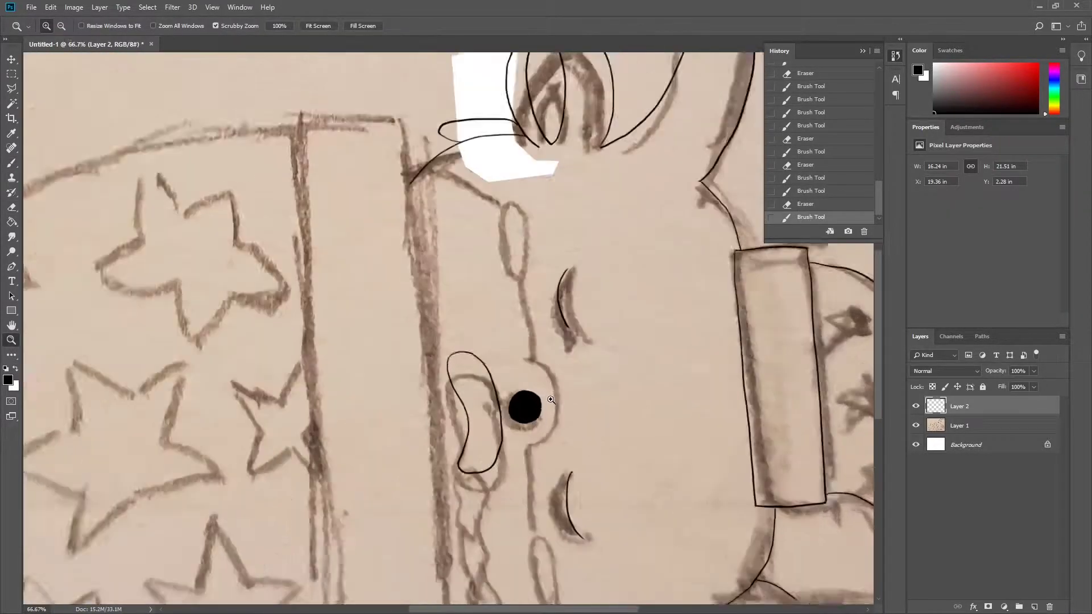
key("ctrl+z")
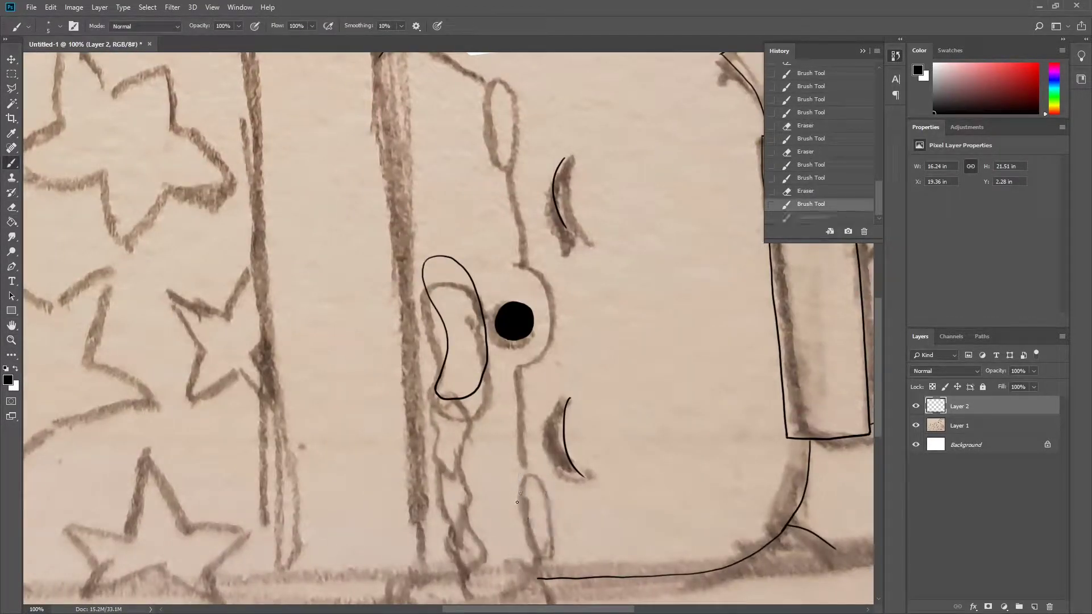
left_click_drag(521, 494, 540, 537)
- Ink a small arc beside the eye dot, undoing the rough strokes
mouse_move(503, 149)
left_mouse_down()
mouse_move(505, 298)
mouse_move(494, 259)
mouse_move(515, 267)
mouse_move(518, 225)
mouse_move(470, 187)
mouse_move(455, 276)
left_mouse_up()
key("e")
key("ctrl+z")
key("ctrl+z")
key("b")
scroll(475, 190, "up", 2)
key("e")
key("b")
- Fill in the oval's left side and zoom back in on the face
left_click_drag(455, 165, 455, 296)
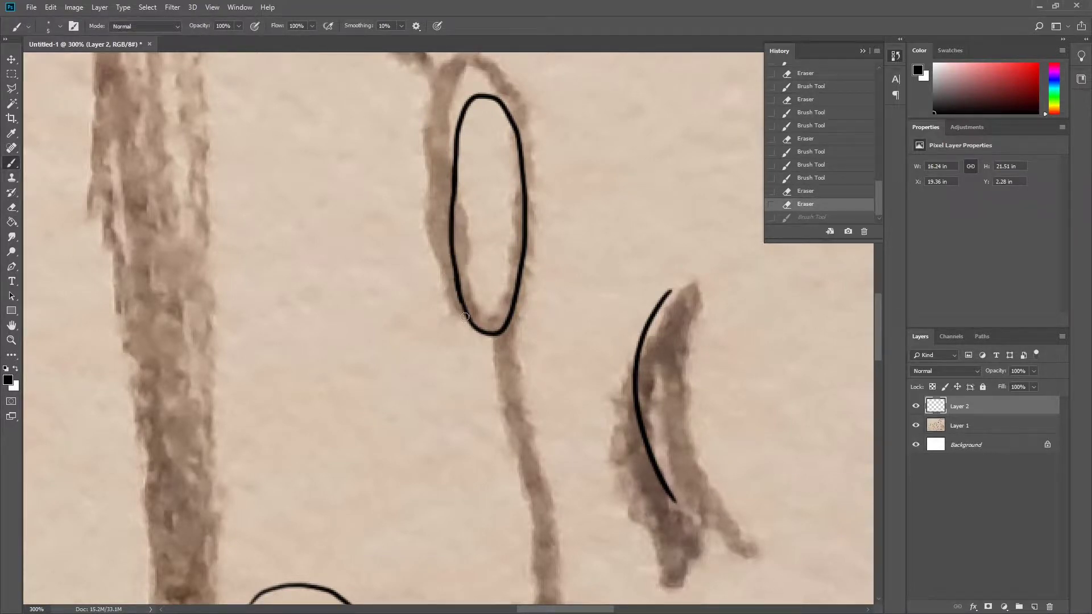
key("z")
key("ctrl+0")
double_click(686, 488)
key("b")
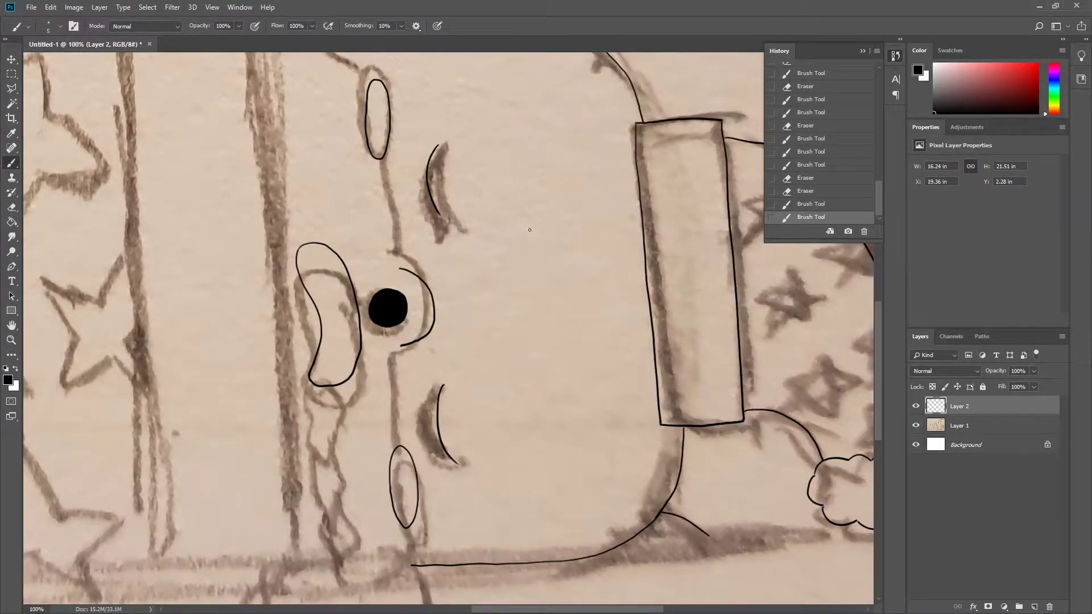
scroll(421, 323, "up", 3)
- Redraw the arc right of the eye dot and erase its stray ink
left_click_drag(462, 312, 375, 398)
key("e")
left_click_drag(469, 250, 469, 321)
key("g")
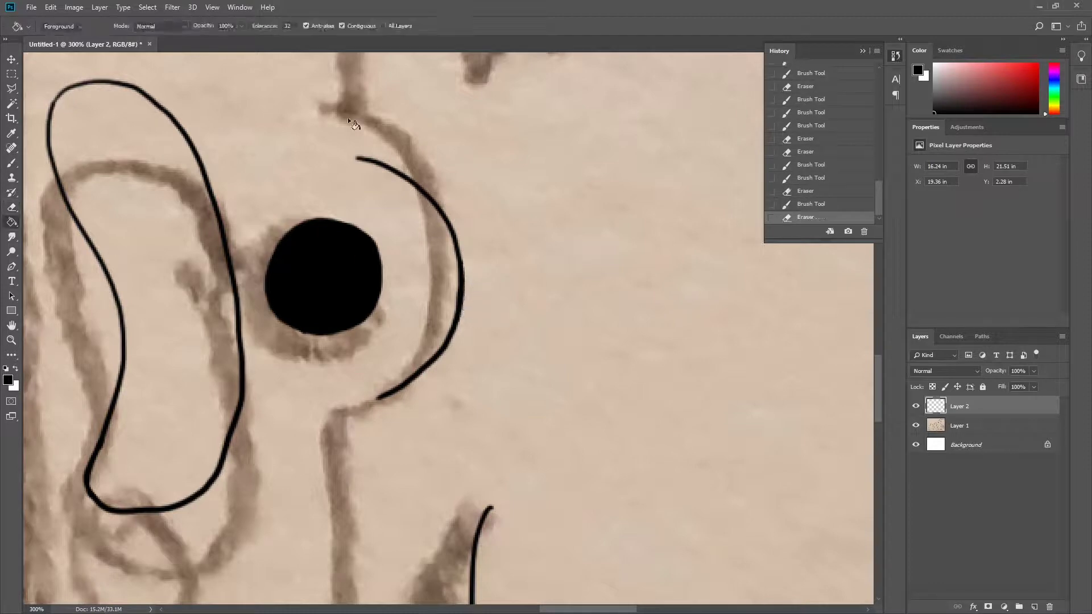
scroll(632, 516, "down", 2)
key("b")
- Ink the vertical line below the eye and the strokes around the lower oval
left_click_drag(580, 454, 549, 285)
left_click_drag(516, 310, 518, 382)
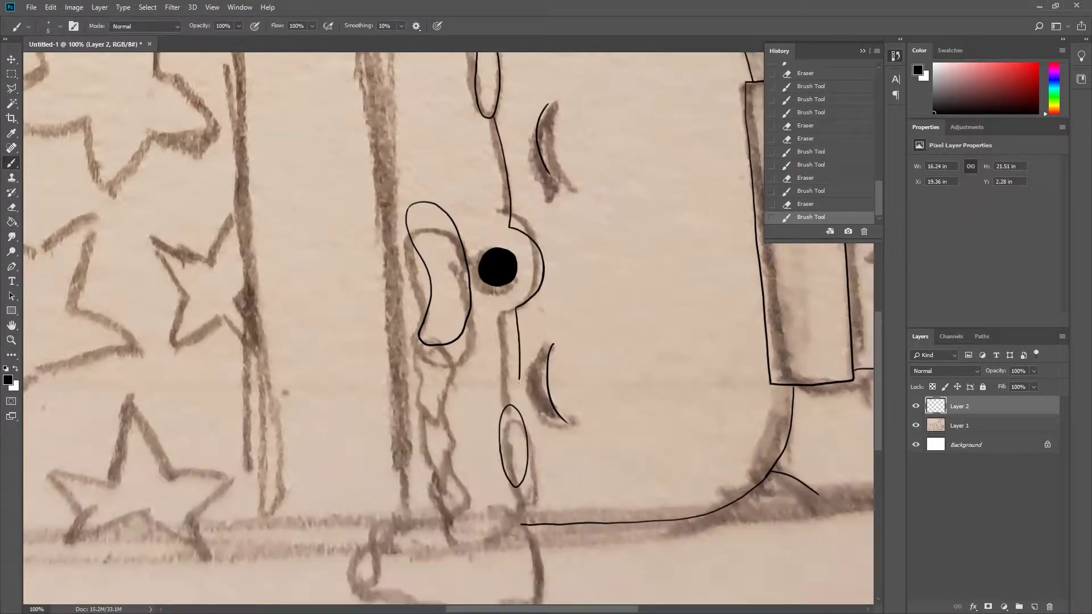
scroll(513, 419, "up", 3)
left_click_drag(475, 421, 404, 557)
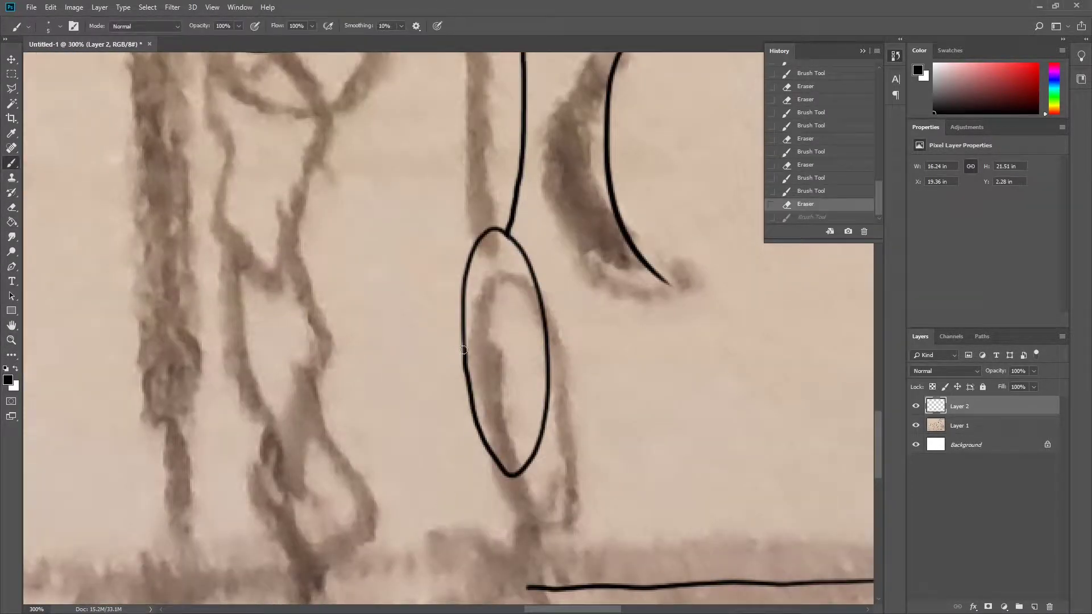
left_click_drag(469, 347, 364, 555)
left_click_drag(472, 323, 529, 307)
left_click_drag(227, 216, 512, 352)
key("z")
scroll(634, 439, "down", 5)
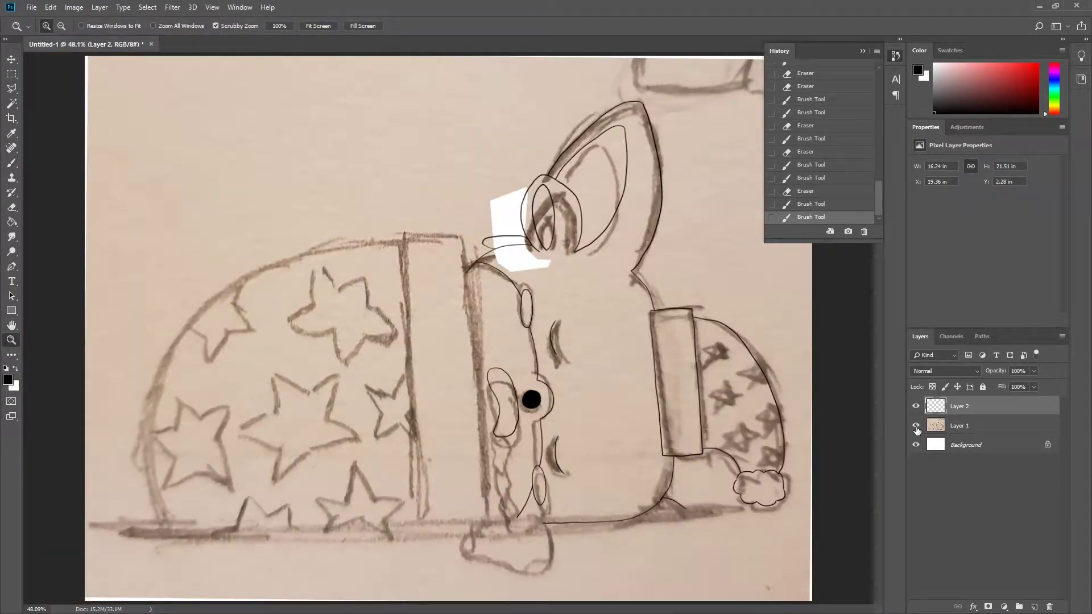
- Trace the blanket band's top edge and its big left curve down to the ledge
key("b")
mouse_move(404, 232)
left_mouse_down()
mouse_move(464, 232)
mouse_move(153, 521)
left_mouse_up()
key("z")
left_click(284, 392)
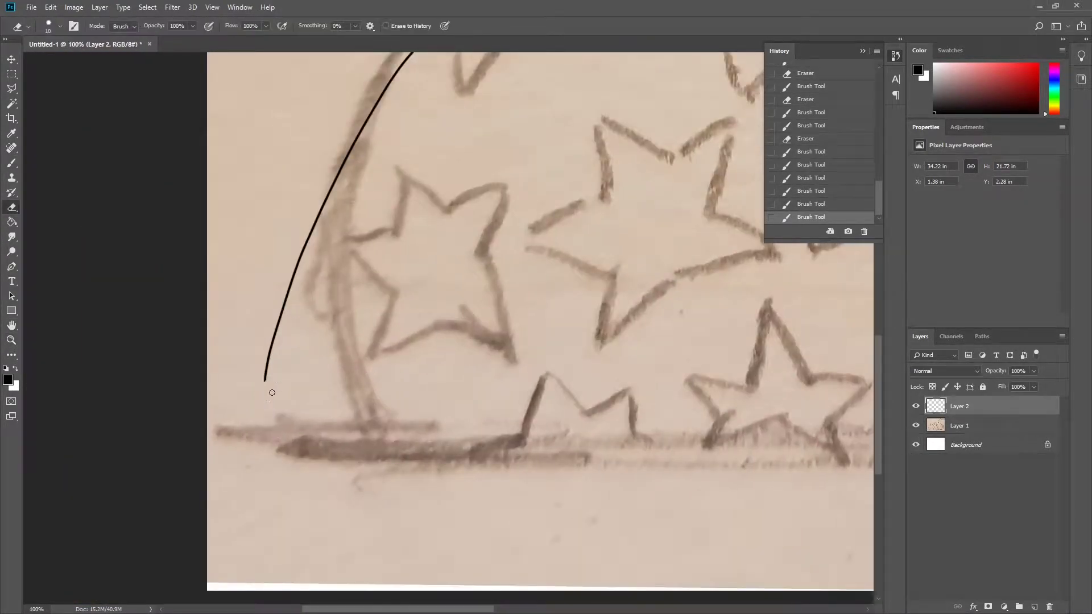
left_click(269, 398)
key("b")
mouse_move(256, 420)
left_mouse_down()
mouse_move(251, 500)
mouse_move(251, 486)
left_mouse_up()
- Draw the straight ledge line along the bottom, trimming its left end
key("e")
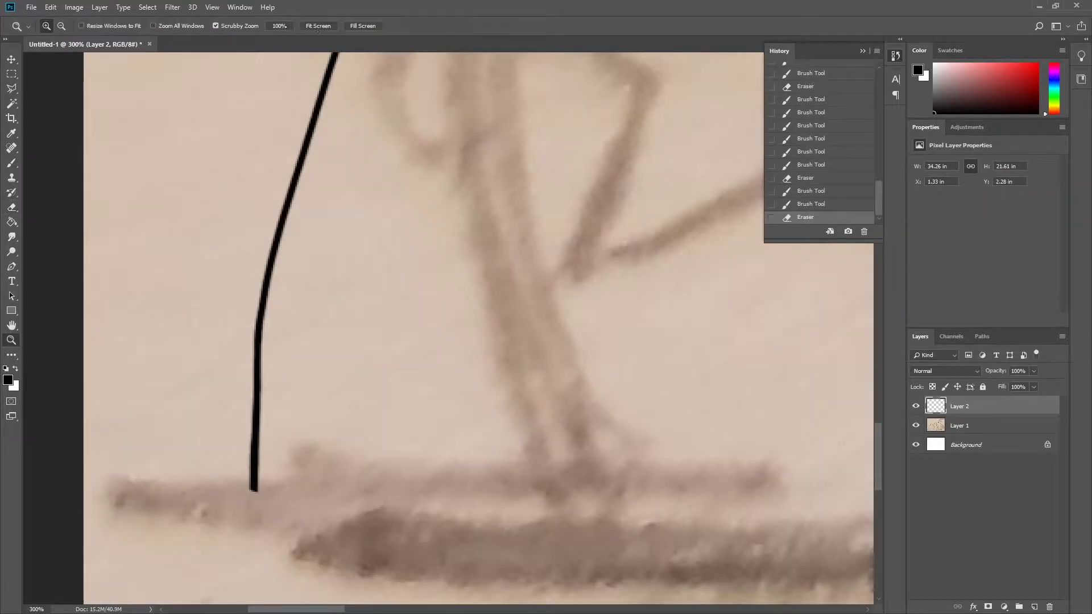
key("z")
scroll(603, 479, "down", 3)
key("b")
left_click(581, 510, "shift")
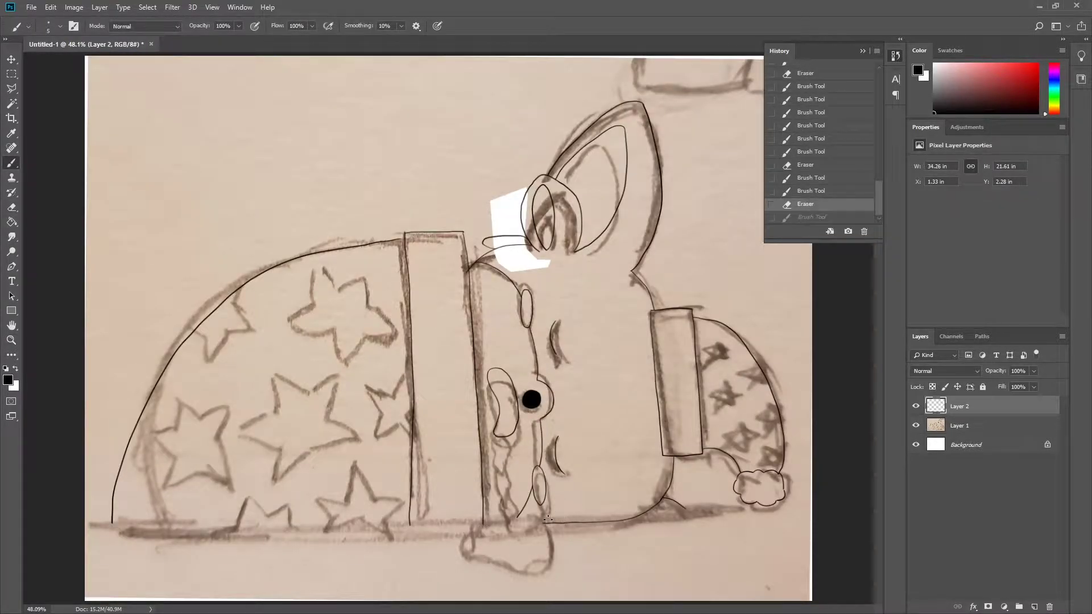
key("e")
scroll(329, 508, "up", 3)
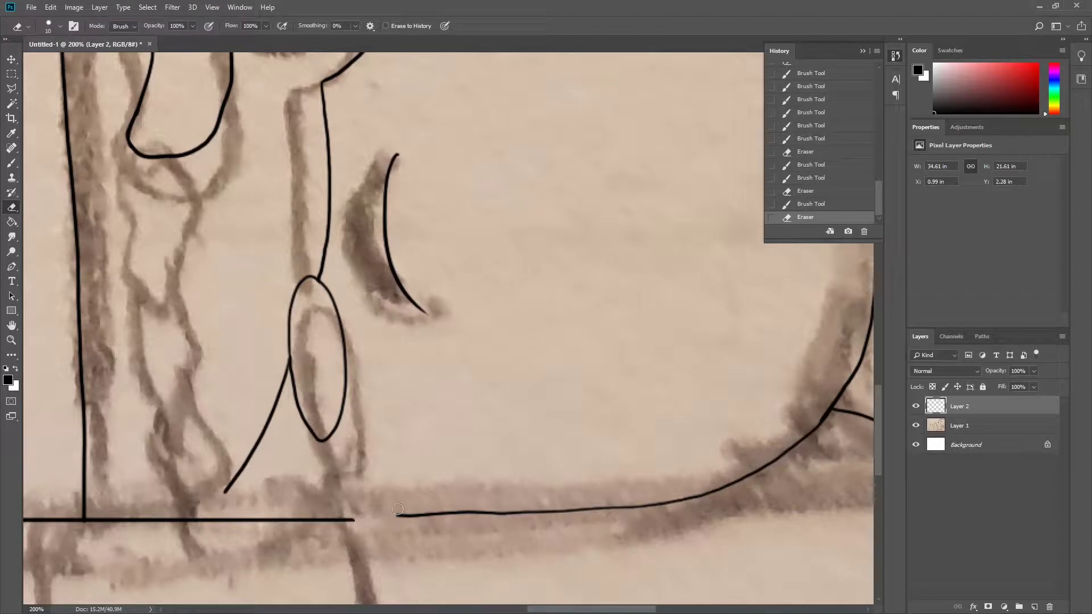
left_click_drag(398, 509, 428, 514)
key("b")
left_click(224, 493)
- Toggle the sketch layer to check the ink and undo a stray scribble in History
key("z")
key("ctrl+0")
left_click(527, 395)
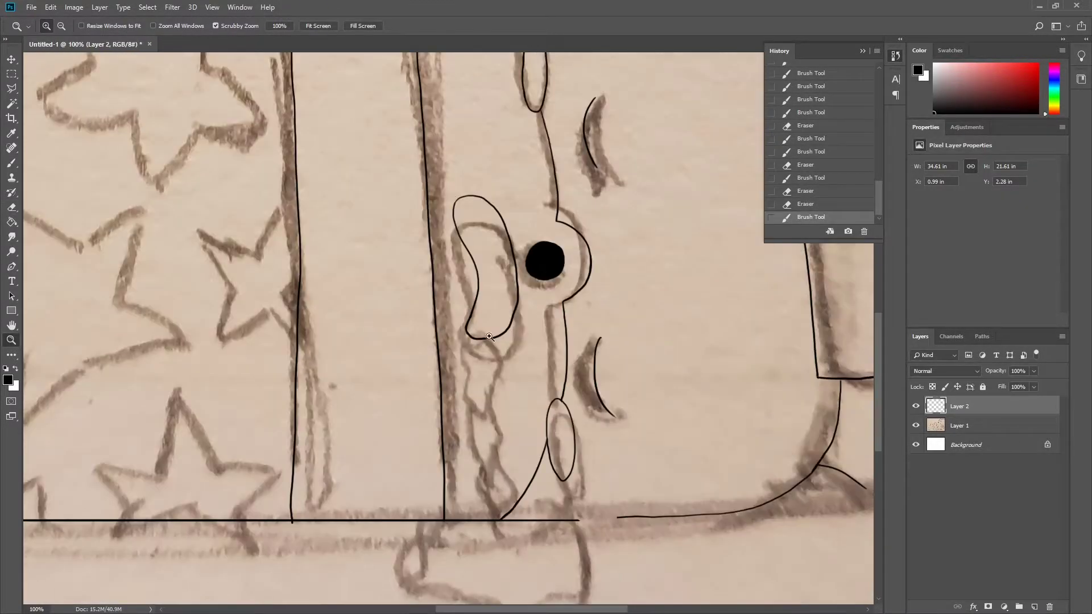
key("ctrl+0")
left_click(916, 426)
left_click(916, 426)
key("b")
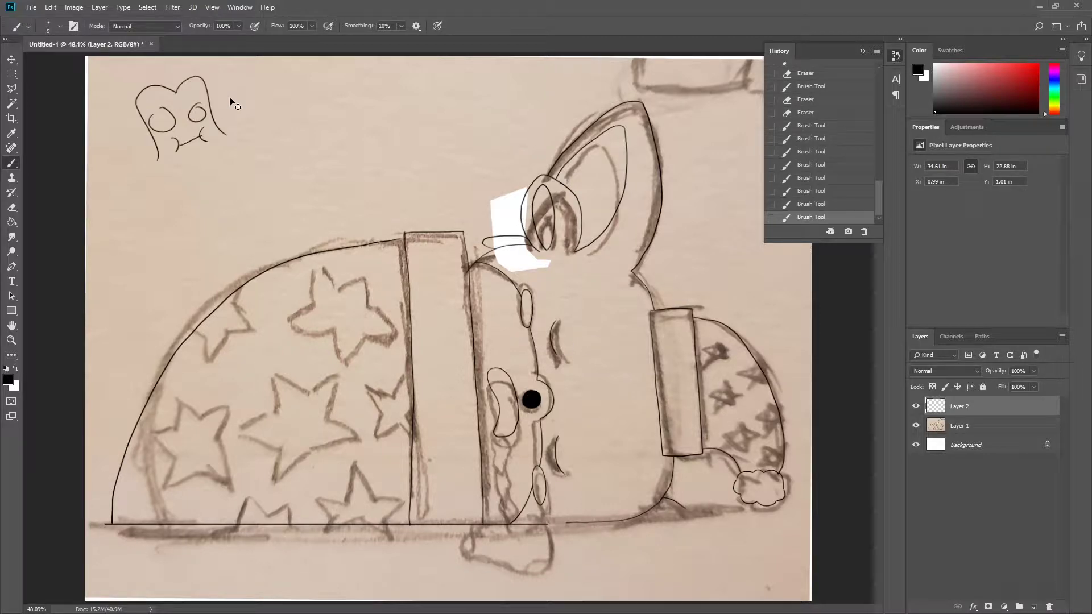
left_click(811, 112)
- Extend the ledge line to the right and hide the pencil sketch layer
left_click(810, 86)
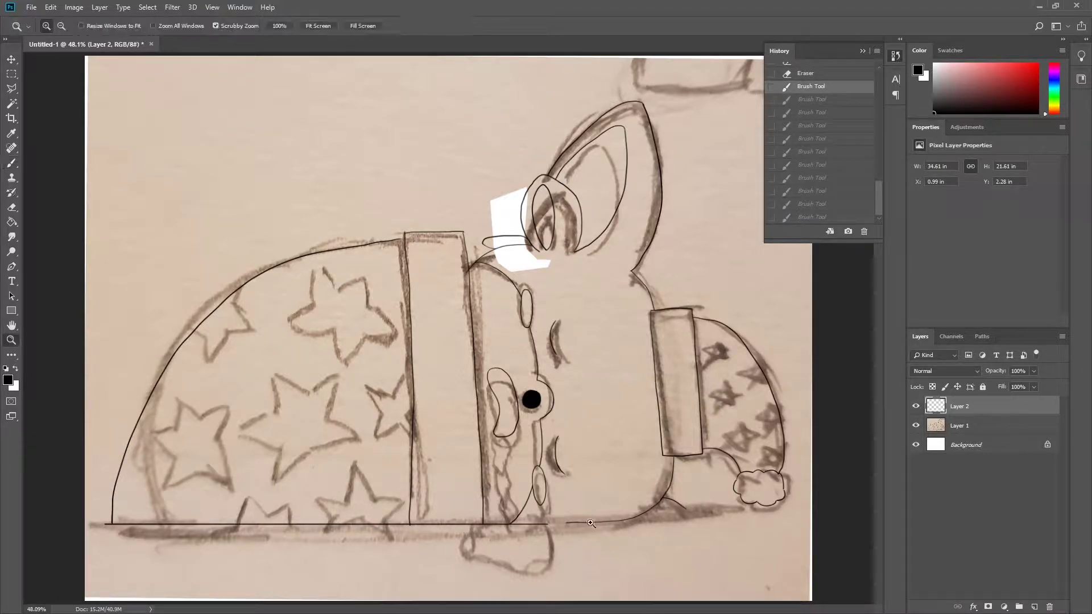
scroll(593, 531, "up", 4)
left_click(400, 505)
left_click_drag(400, 505, 867, 503)
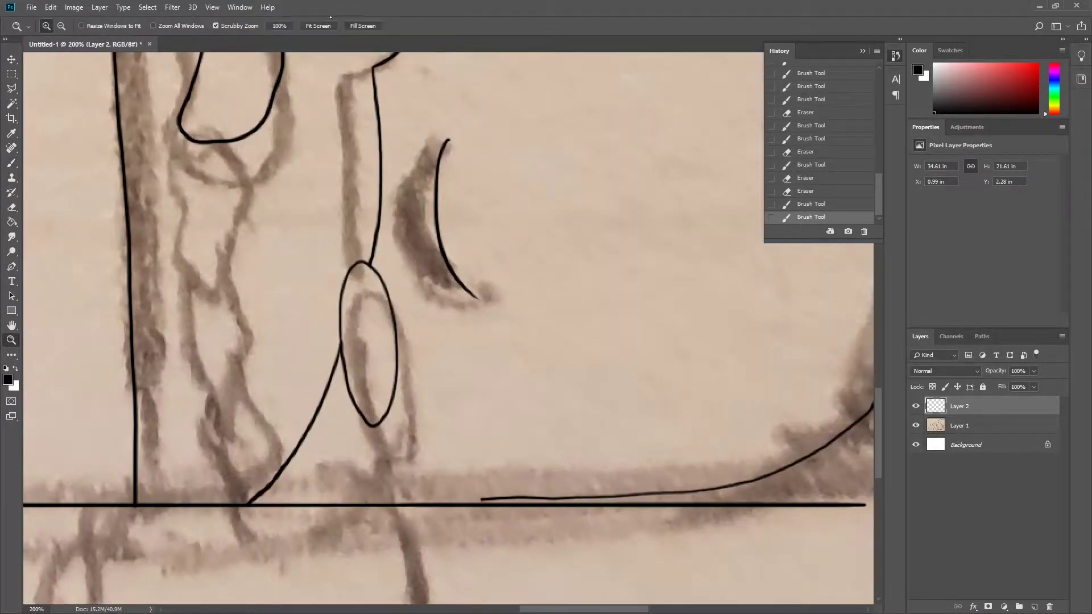
key("z")
scroll(595, 538, "down", 4)
left_click(595, 539)
left_click(915, 426)
key("b")
left_click_drag(415, 532, 401, 461)
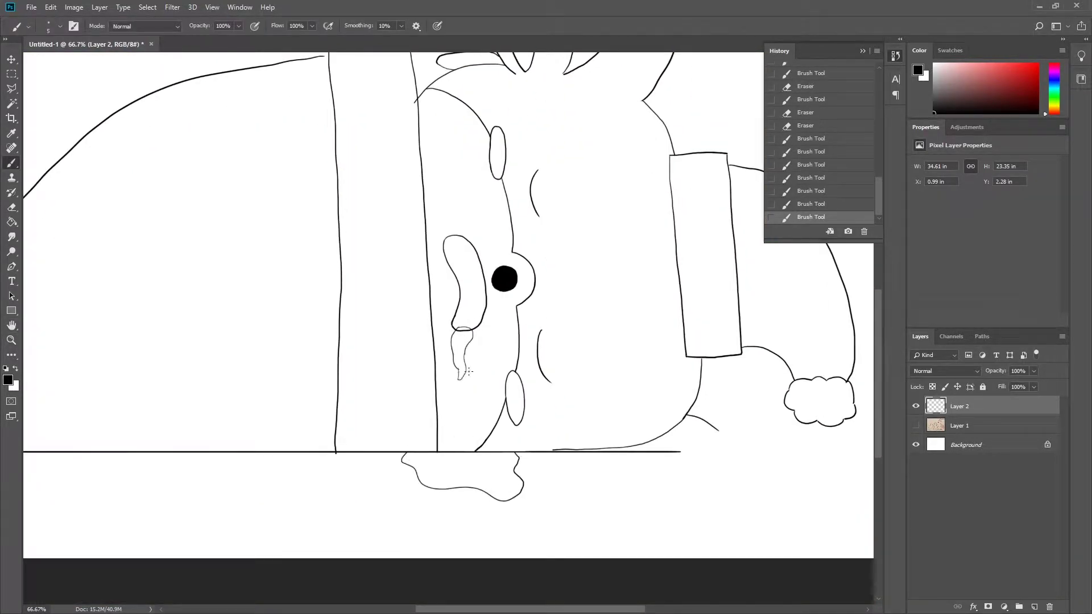
- Erase stray marks in the ink around the bunny's nose
key("e")
scroll(469, 371, "up", 4)
left_click(413, 394)
left_click(408, 352)
scroll(409, 352, "down", 8)
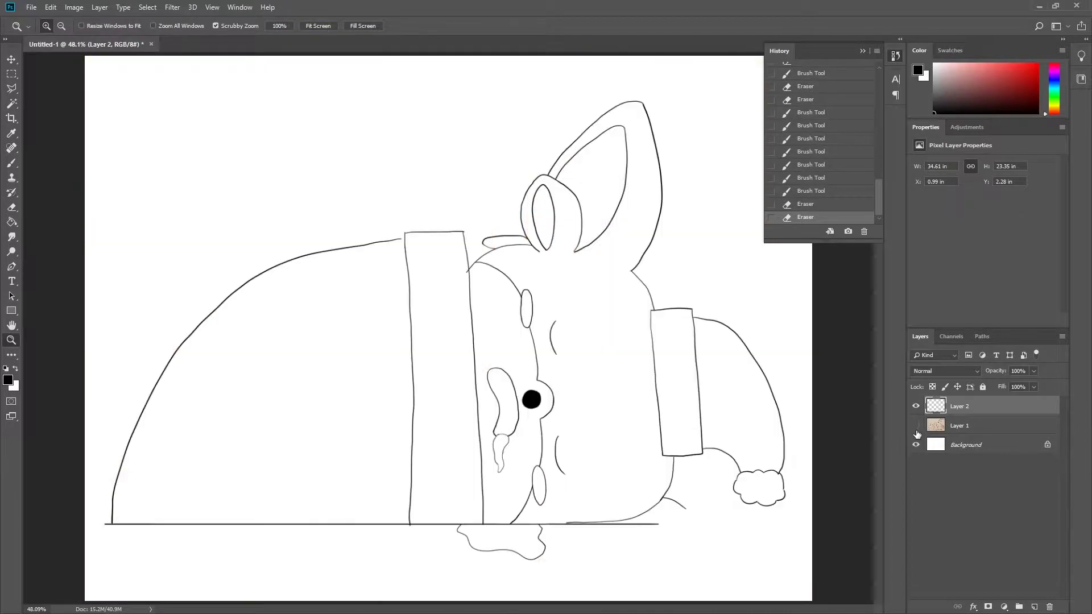
key("h")
scroll(714, 370, "up", 2)
key("b")
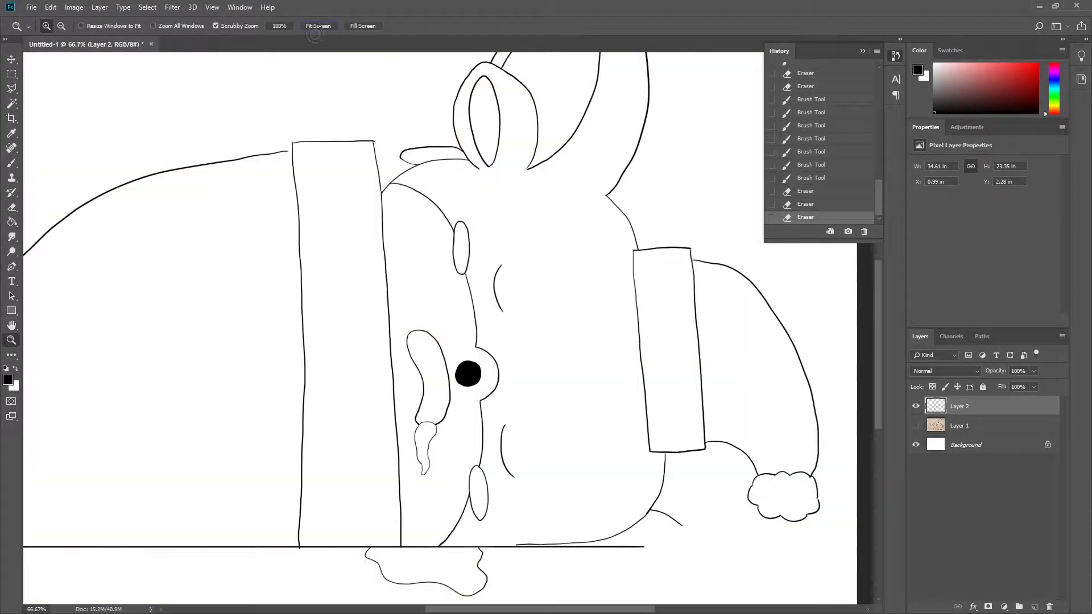
scroll(597, 434, "down", 2)
scroll(597, 434, "up", 2)
scroll(444, 441, "up", 3)
- Erase and redraw the drip under the nose, then revert to the earlier History state
key("e")
left_click_drag(441, 438, 420, 489)
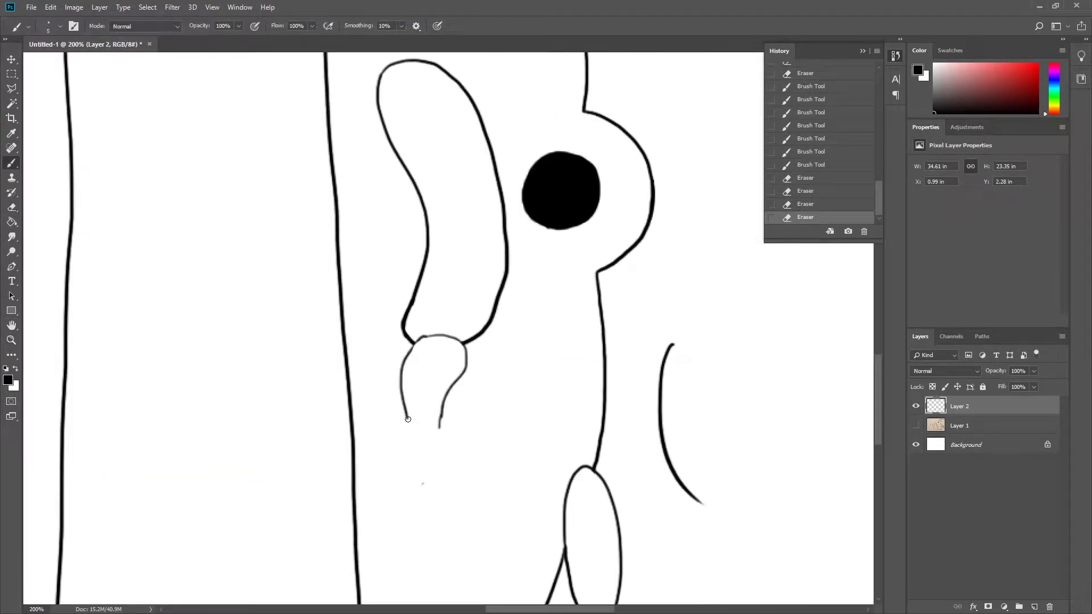
key("b")
left_click_drag(421, 339, 443, 406)
key("z")
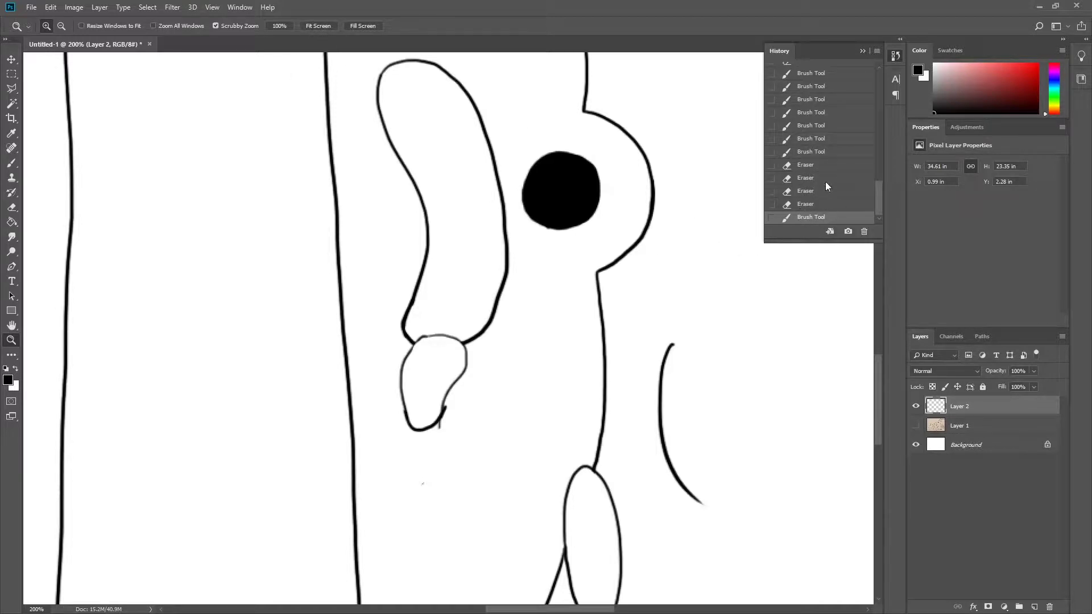
key("ctrl+alt+z")
key("ctrl+alt+z")
key("ctrl+alt+z")
left_click(314, 27)
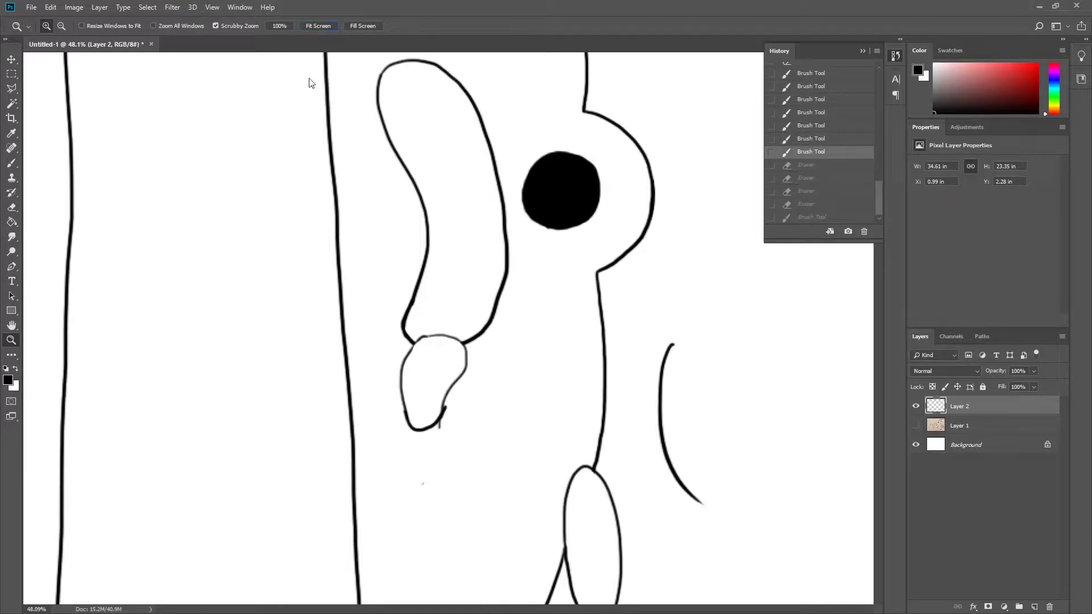
- Draw a small stick-figure gallows doodle with a ground line at top left
key("b")
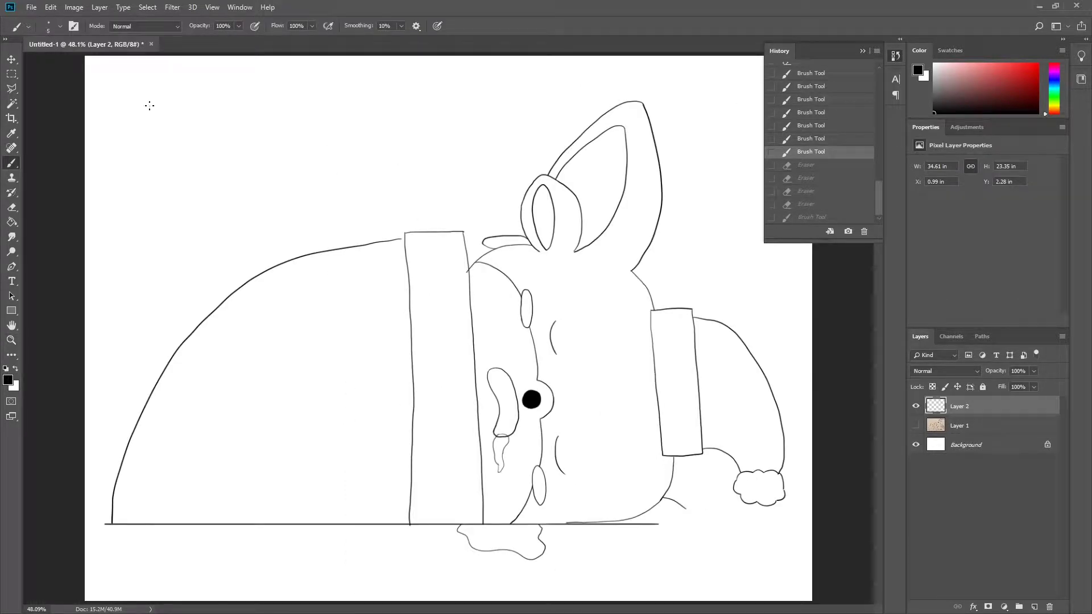
left_click_drag(186, 101, 143, 122)
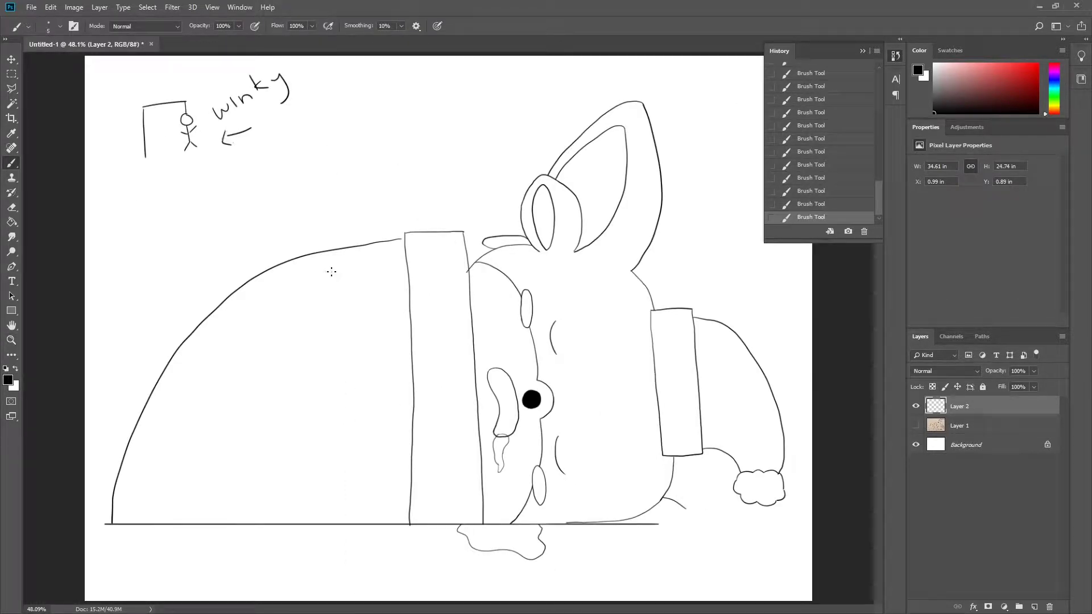
right_click(259, 182)
left_click_drag(131, 158, 216, 160)
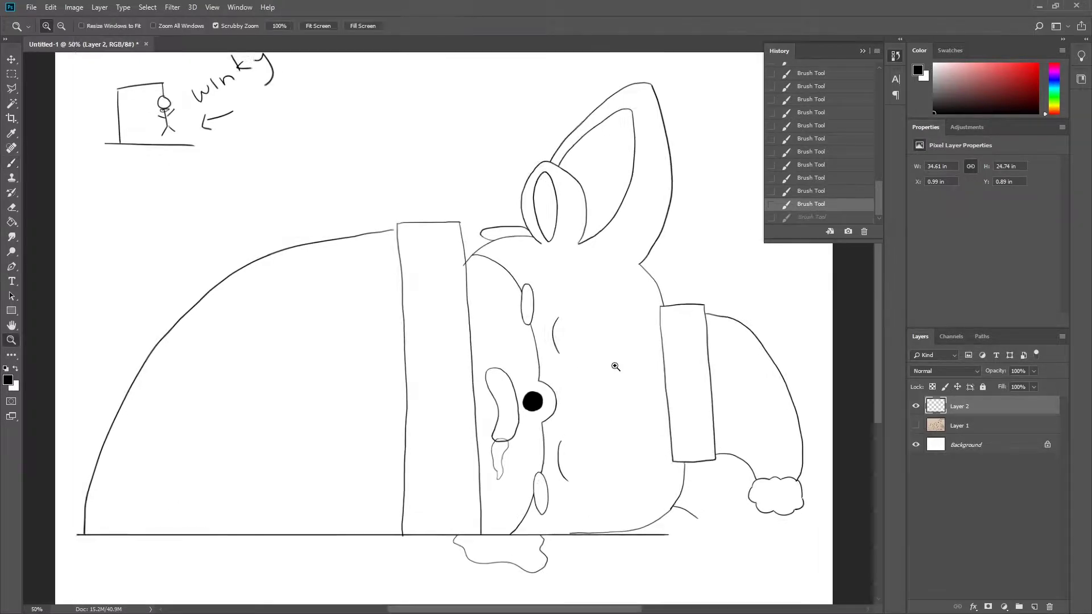
- Erase parts of the nose line, including the section near the eye
key("ctrl+1")
scroll(556, 419, "up", 1)
key("e")
left_click_drag(302, 315, 307, 201)
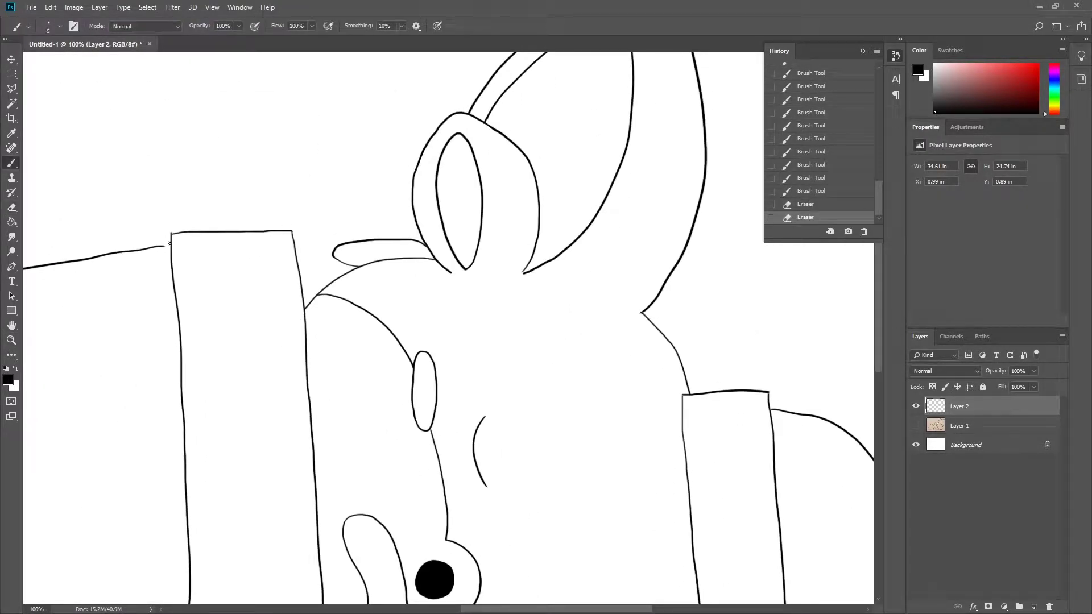
key("ctrl+0")
scroll(593, 446, "up", 3)
scroll(402, 388, "up", 2)
mouse_move(387, 388)
left_mouse_down()
mouse_move(461, 380)
mouse_move(395, 384)
left_mouse_up()
- Fit the drawing on screen and add a new empty layer below the ink layer
key("b")
key("e")
key("z")
key("ctrl+0")
key("h")
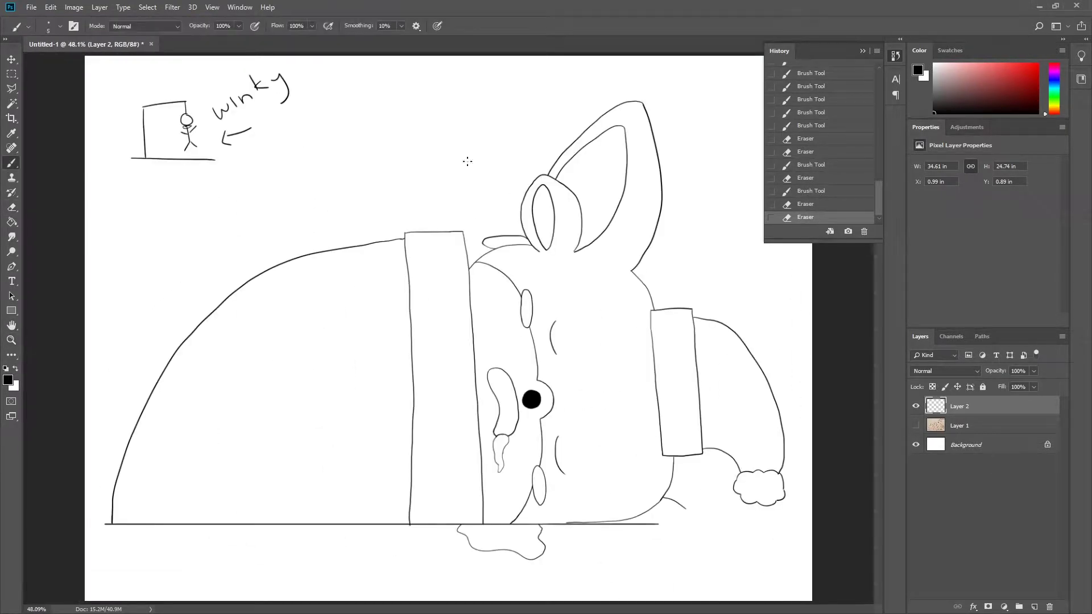
left_click(1034, 608)
- Rename the line art layer to 'lineart'
key("ctrl+bracketleft")
double_click(959, 406)
type("lineart")
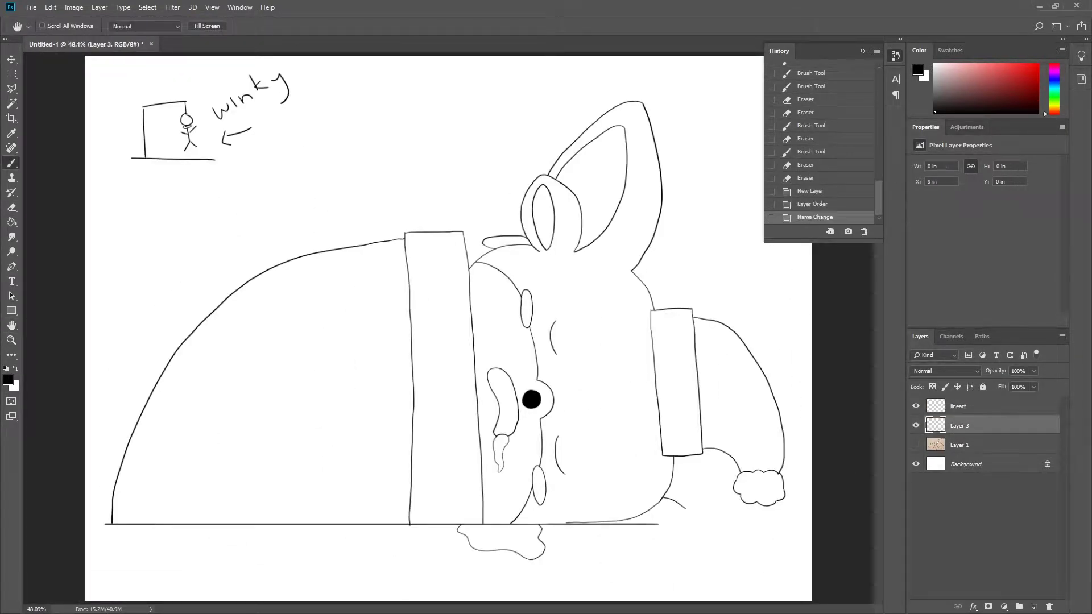
key("Return")
- Choose dark blue as the foreground colour and brush it over the blanket area
left_click(8, 379)
key("Return")
key("b")
mouse_move(377, 381)
left_mouse_down()
mouse_move(239, 348)
mouse_move(153, 497)
mouse_move(392, 436)
mouse_move(318, 517)
mouse_move(170, 353)
mouse_move(404, 250)
mouse_move(158, 480)
mouse_move(239, 432)
mouse_move(364, 478)
left_mouse_up()
- Erase blue spill past the blanket outline and repaint blue up to the edge
key("e")
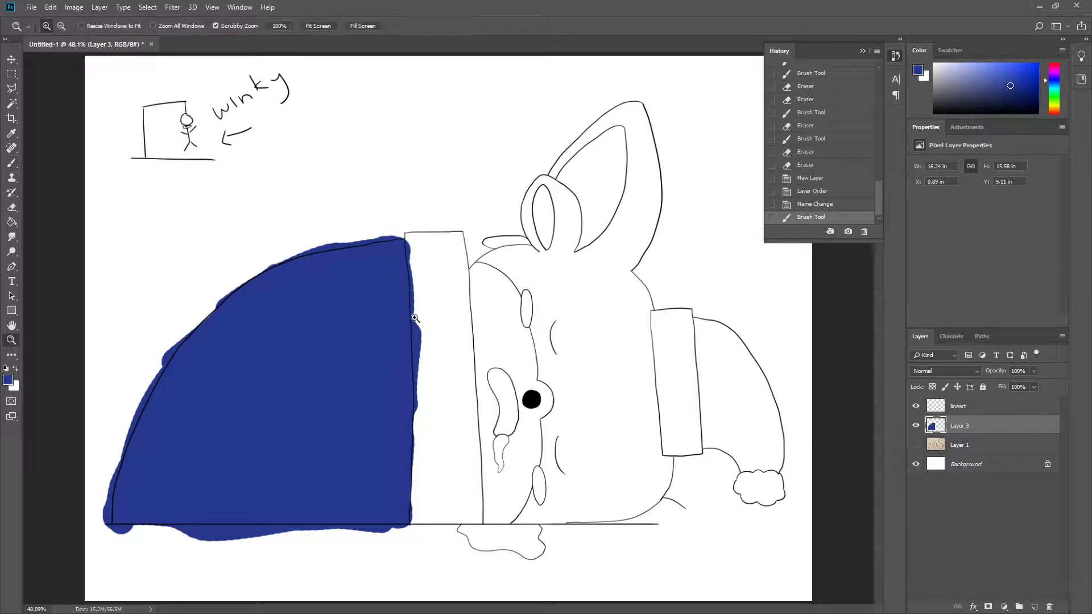
scroll(418, 307, "up", 3)
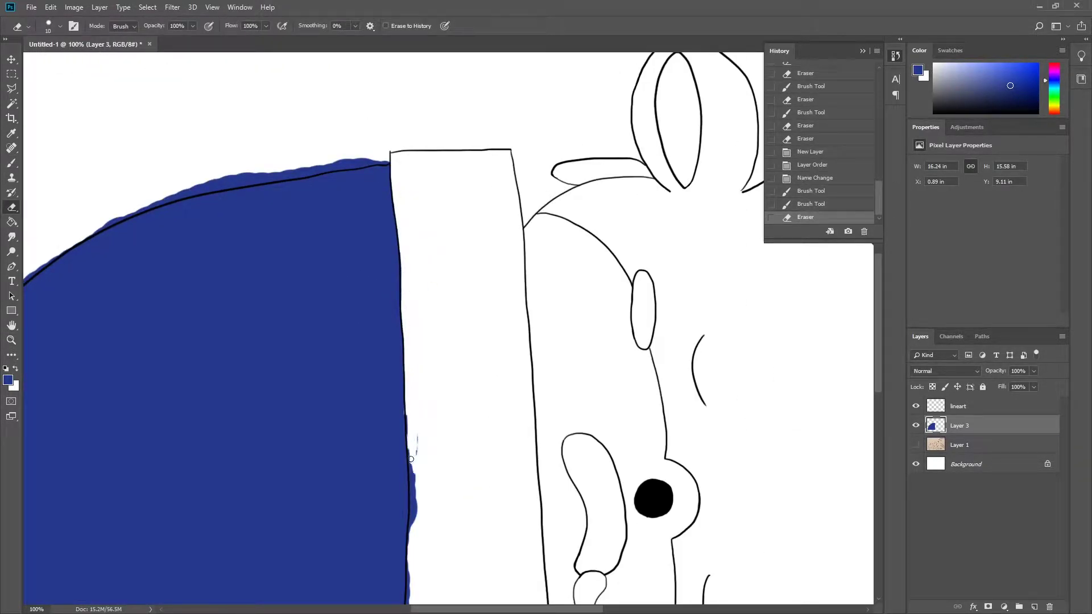
left_click_drag(410, 459, 405, 421)
scroll(405, 421, "up", 3)
key("b")
left_click_drag(353, 451, 383, 531)
scroll(383, 531, "down", 2)
scroll(383, 253, "up", 2)
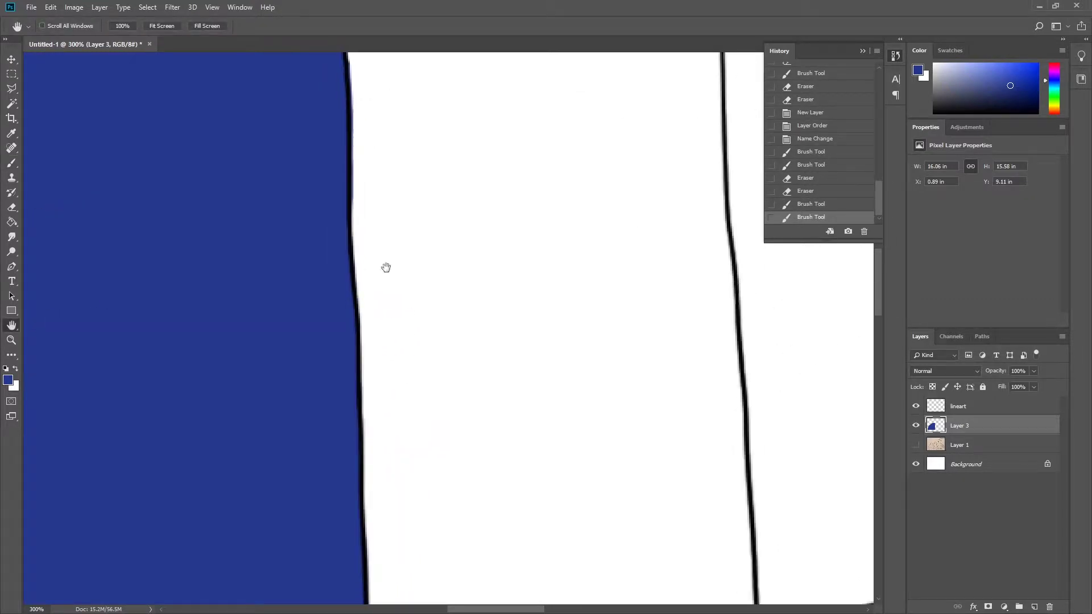
- Erase blue spill along the blanket's right-edge outline
left_click_drag(362, 124, 387, 136)
key("e")
left_click_drag(390, 284, 375, 569)
scroll(386, 501, "down", 5)
scroll(398, 499, "up", 3)
key("b")
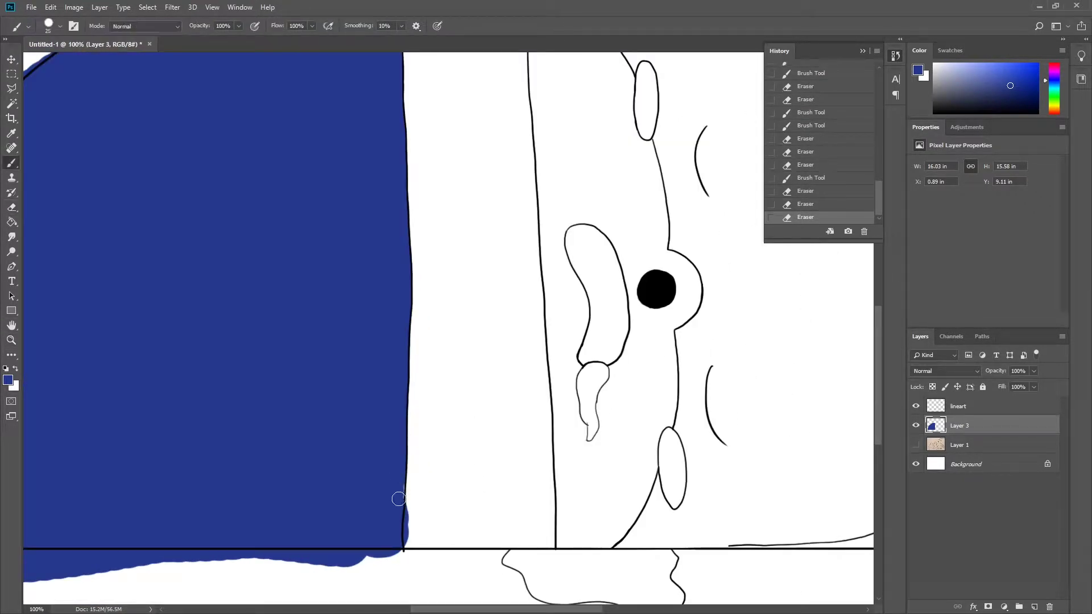
- Zoom and pan to view the blanket's top edge and cuff
key("z")
mouse_move(654, 409)
left_mouse_down()
mouse_move(590, 410)
mouse_move(836, 497)
left_mouse_up()
key("alt+bracketleft")
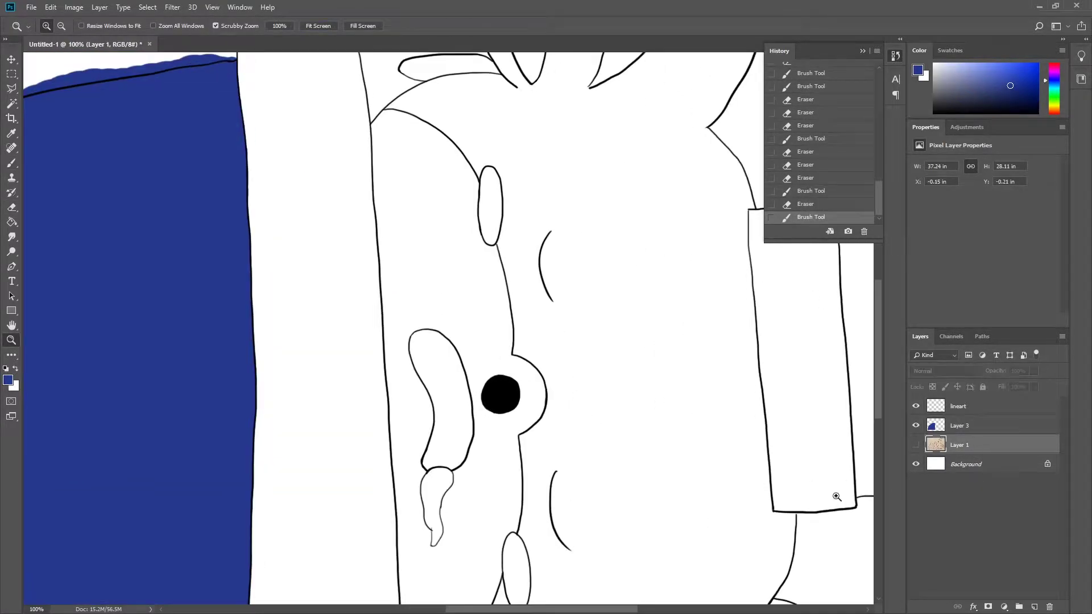
left_click(544, 366)
key("h")
left_click_drag(766, 385, 741, 332)
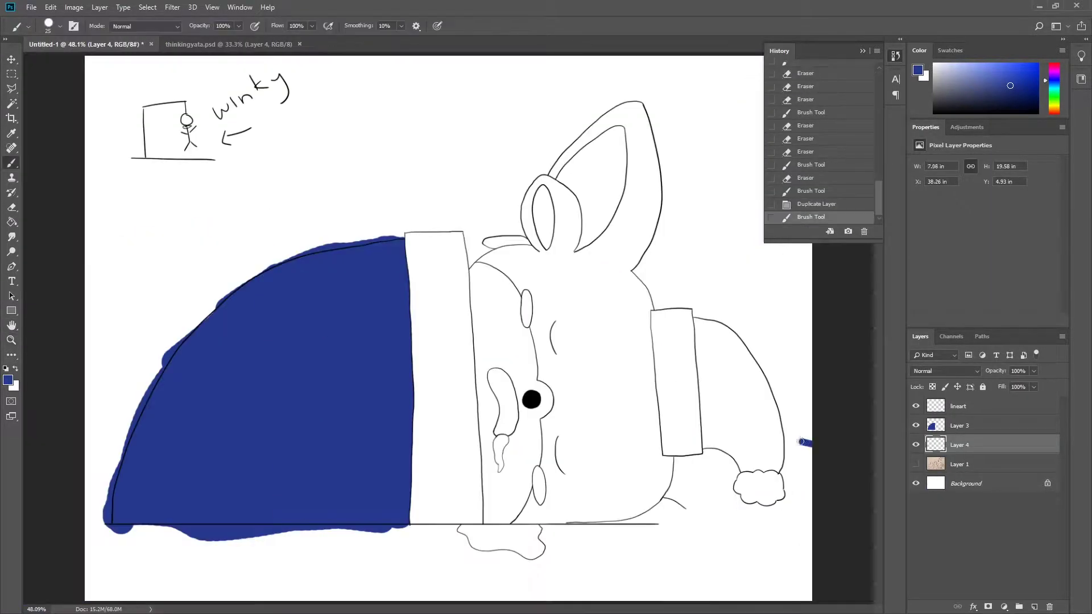
- Place the colour palette beside the drawing and sample tan from it
left_click_drag(802, 442, 709, 343)
left_click(862, 51)
left_click(756, 156, "alt")
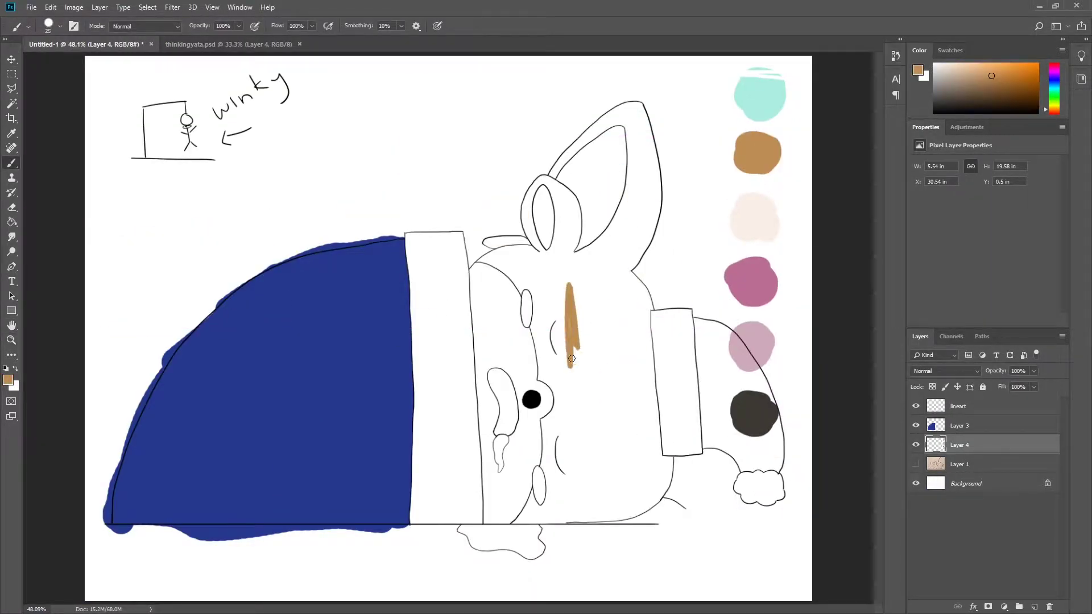
scroll(457, 273, "up", 3)
scroll(463, 289, "up", 2)
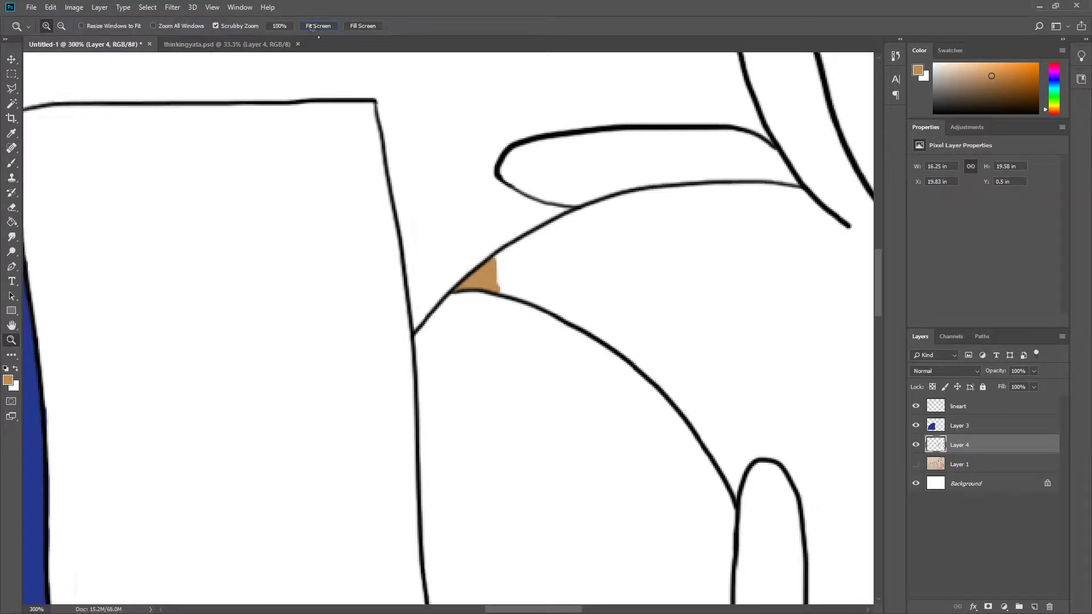
- Zoom to the bunny's face and outline the tan strokes with a polygonal lasso
key("z")
key("ctrl+0")
left_click(857, 387)
key("l")
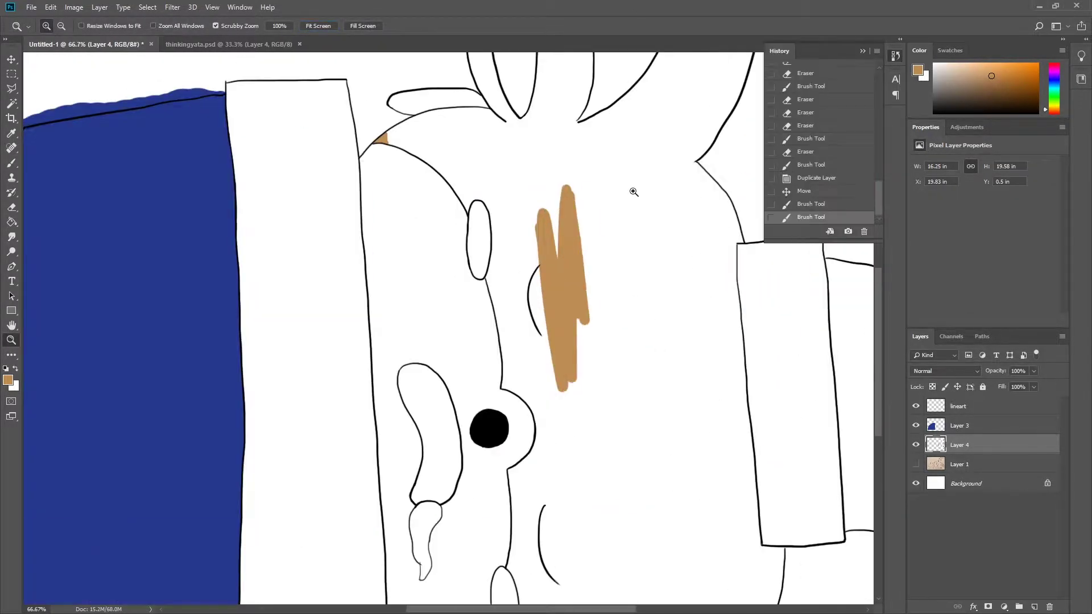
left_click(288, 102)
left_click(629, 117)
left_click(670, 463)
- Cut the selected tan strokes onto a new layer named 'fur_tan'
key("ctrl+shift+j")
left_click(915, 445)
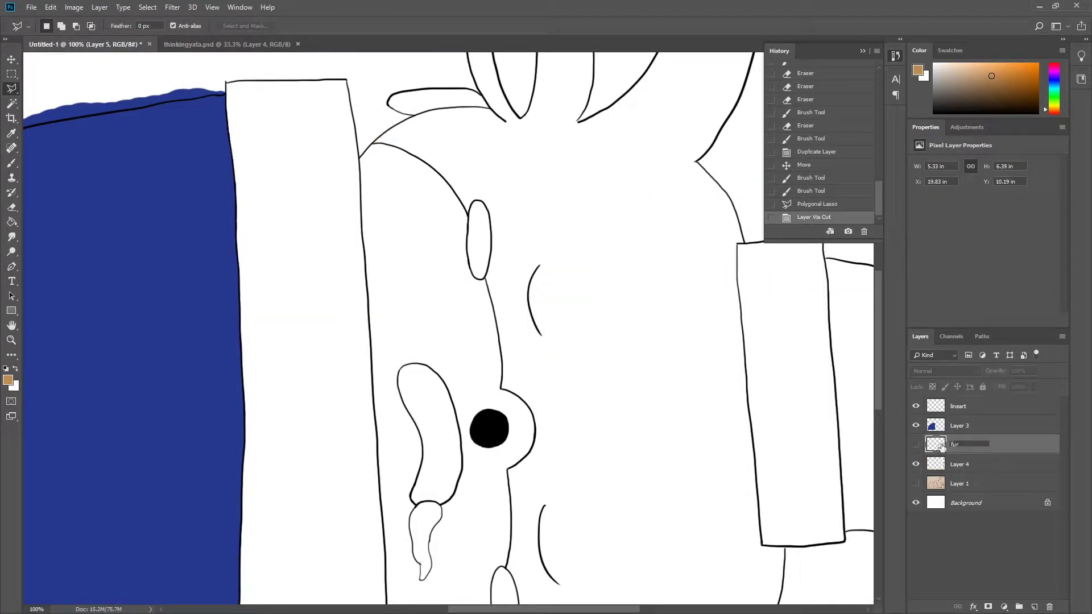
type("_tan")
key("Return")
left_click(915, 445)
- Add tan near the bottom of the cheek, swap to dark grey, and add a new layer
scroll(455, 330, "down", 5)
scroll(498, 256, "up", 3)
key("b")
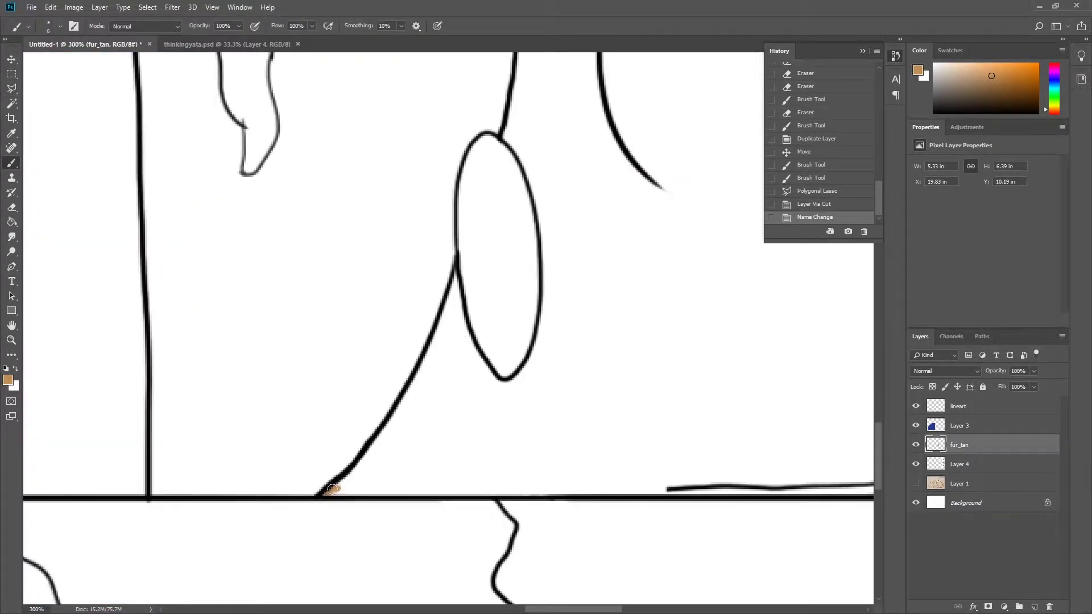
left_click_drag(372, 481, 375, 455)
key("ctrl+0")
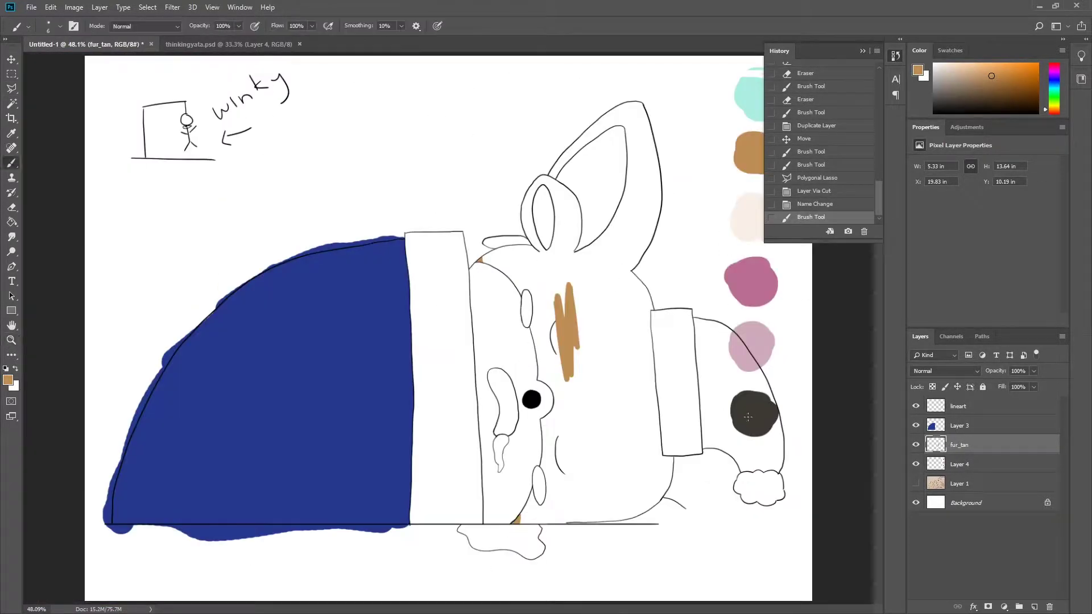
key("x")
key("ctrl+shift+alt+n")
- Paint the small ear's tip dark grey
left_click(488, 241)
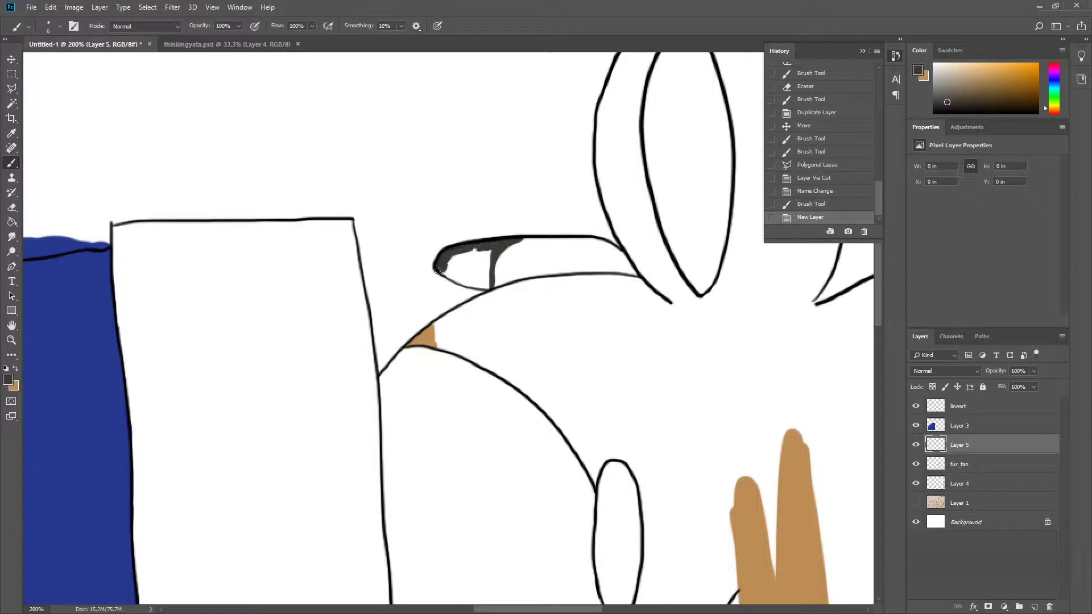
left_click_drag(480, 252, 472, 267)
key("e")
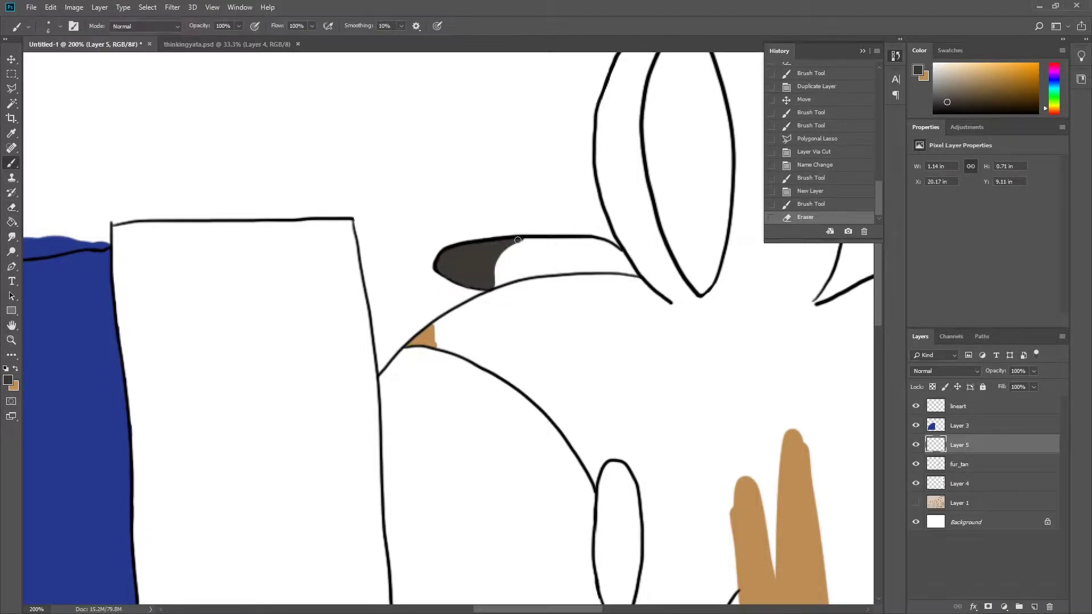
key("b")
scroll(398, 285, "up", 5)
left_click_drag(341, 164, 372, 210)
key("bracketright")
key("bracketright")
key("bracketright")
key("ctrl+z")
- Paint the tall ear's tip dark grey and erase stray paint past its outline
mouse_move(546, 224)
left_mouse_down()
mouse_move(449, 250)
mouse_move(552, 219)
mouse_move(503, 173)
mouse_move(515, 110)
mouse_move(351, 165)
left_mouse_up()
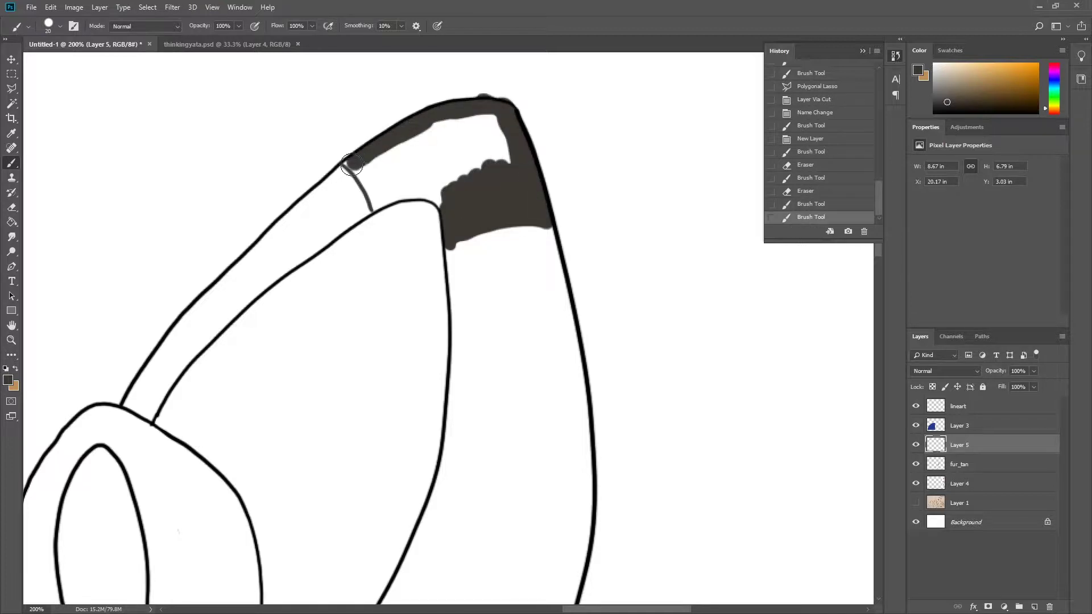
key("e")
left_click_drag(424, 194, 377, 207)
left_click_drag(449, 246, 548, 226)
left_click_drag(501, 96, 463, 98)
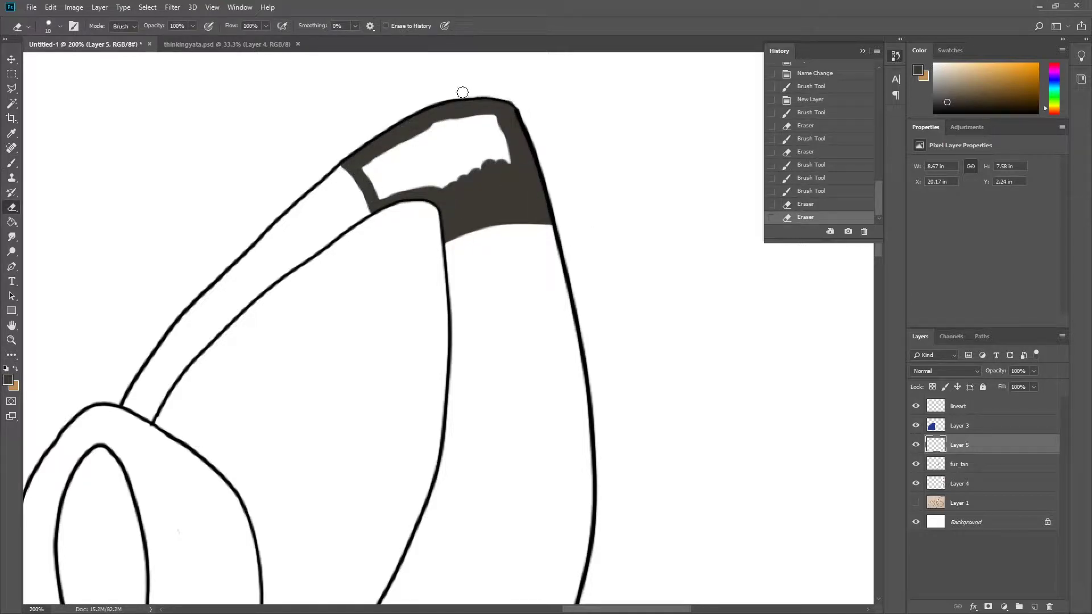
key("b")
mouse_move(386, 187)
left_mouse_down()
mouse_move(487, 117)
mouse_move(399, 165)
left_mouse_up()
key("z")
key("ctrl+minus")
key("ctrl+minus")
key("ctrl+minus")
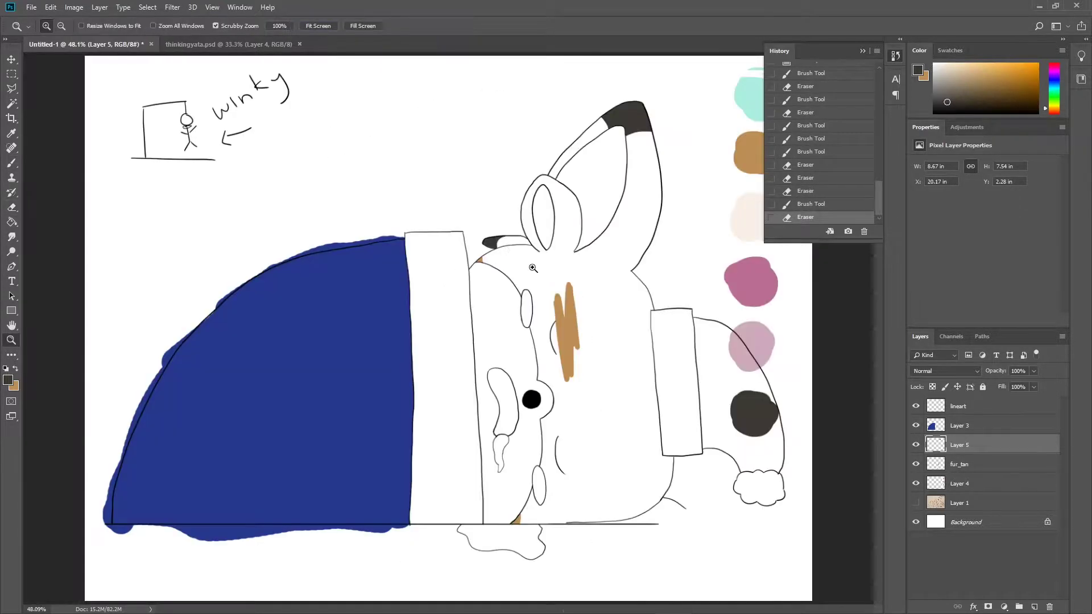
- On the fur_tan layer, add dark marks below the eye and on the face
left_click(952, 464)
key("b")
left_click_drag(625, 398, 516, 253)
left_click_drag(515, 352, 529, 430)
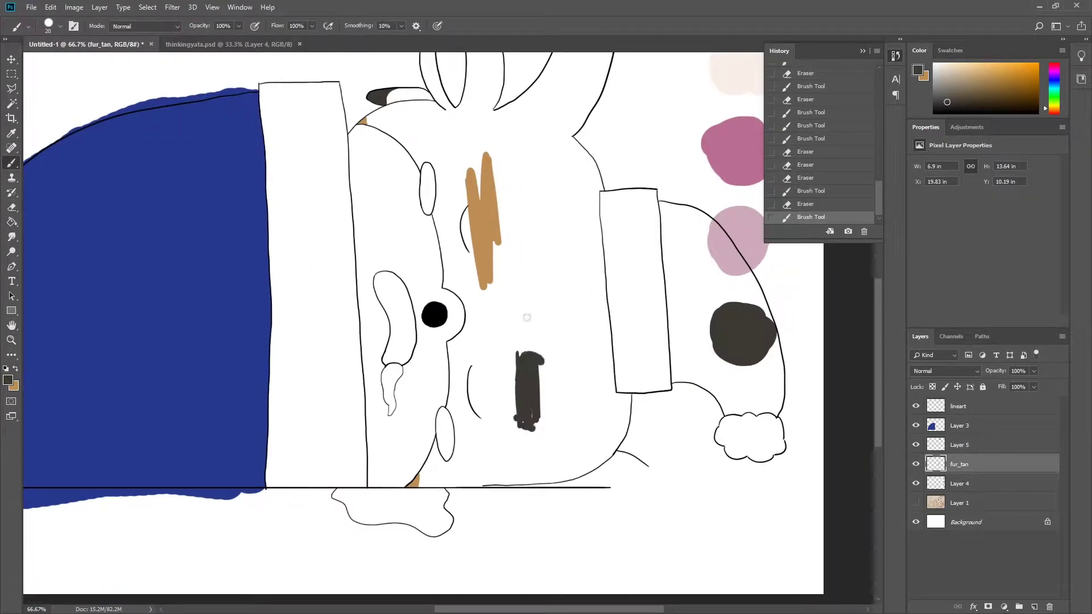
left_click_drag(514, 188, 523, 259)
- With a larger brush, paint tan fur over the face, head, ears and down the neck
key("x")
key("bracketright")
key("bracketright")
key("bracketright")
mouse_move(518, 182)
left_mouse_down()
mouse_move(558, 443)
mouse_move(455, 182)
left_mouse_up()
mouse_move(455, 318)
left_mouse_down()
mouse_move(475, 461)
mouse_move(592, 171)
mouse_move(455, 228)
left_mouse_up()
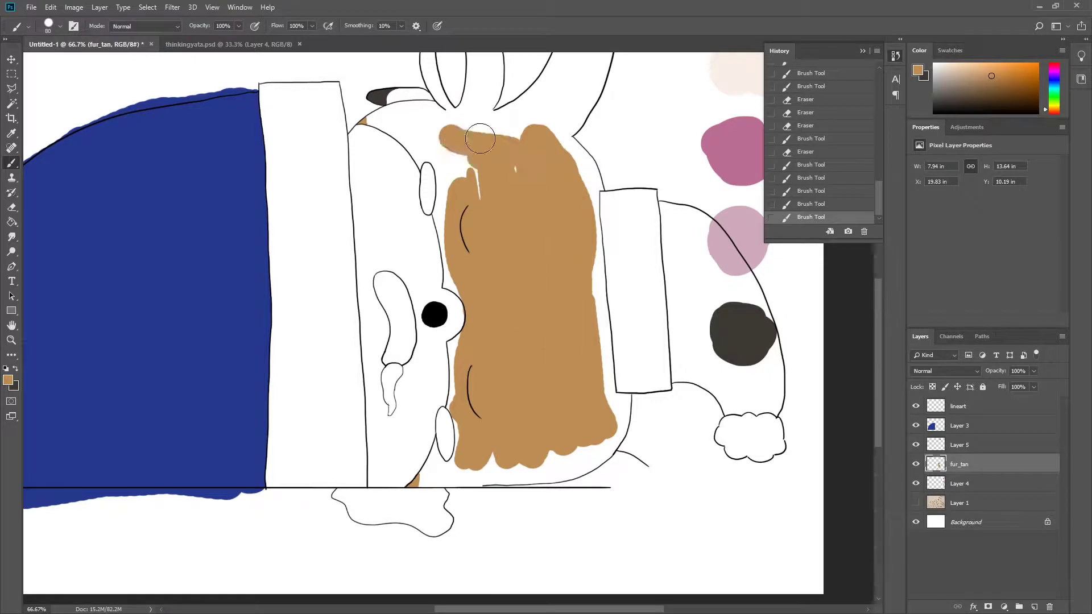
mouse_move(410, 188)
left_mouse_down()
mouse_move(512, 146)
mouse_move(440, 368)
left_mouse_up()
mouse_move(515, 219)
left_mouse_down()
mouse_move(512, 159)
mouse_move(503, 307)
left_mouse_up()
left_click_drag(517, 187, 495, 353)
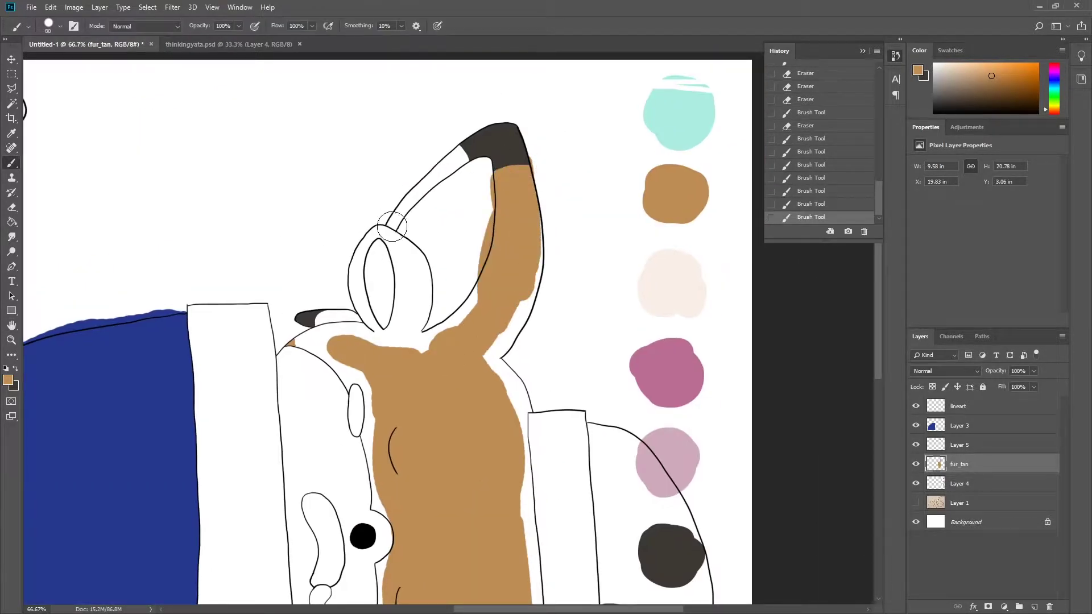
left_click_drag(390, 228, 478, 149)
mouse_move(421, 347)
left_mouse_down()
mouse_move(413, 266)
mouse_move(353, 284)
left_mouse_up()
left_click_drag(375, 233, 472, 353)
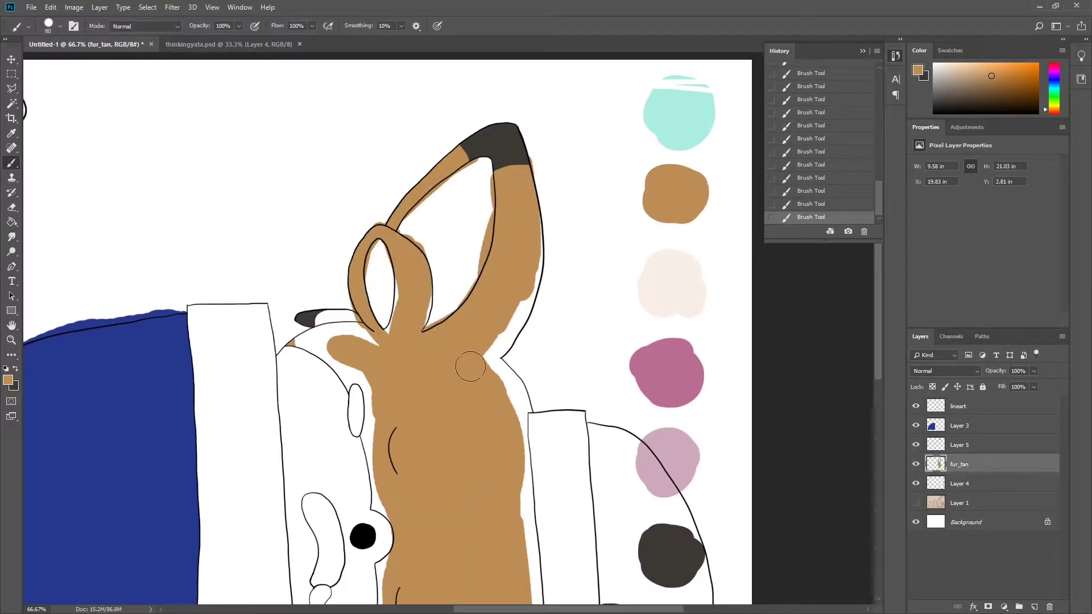
left_click_drag(498, 292, 505, 382)
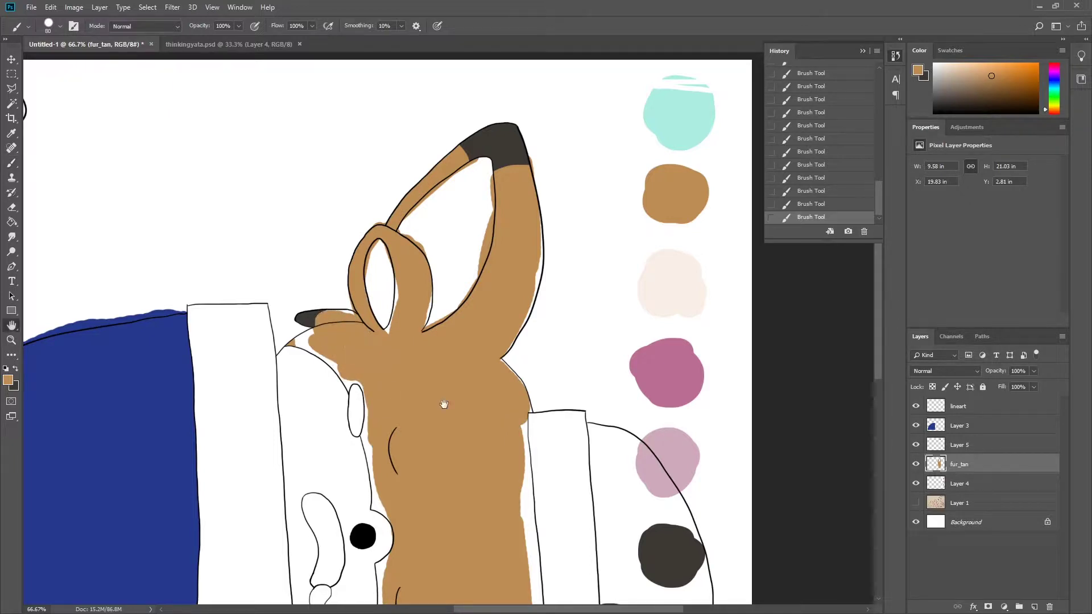
scroll(444, 403, "up", 2)
- On the lineart layer, erase the stray outline curve below the head
left_click(959, 406)
key("x")
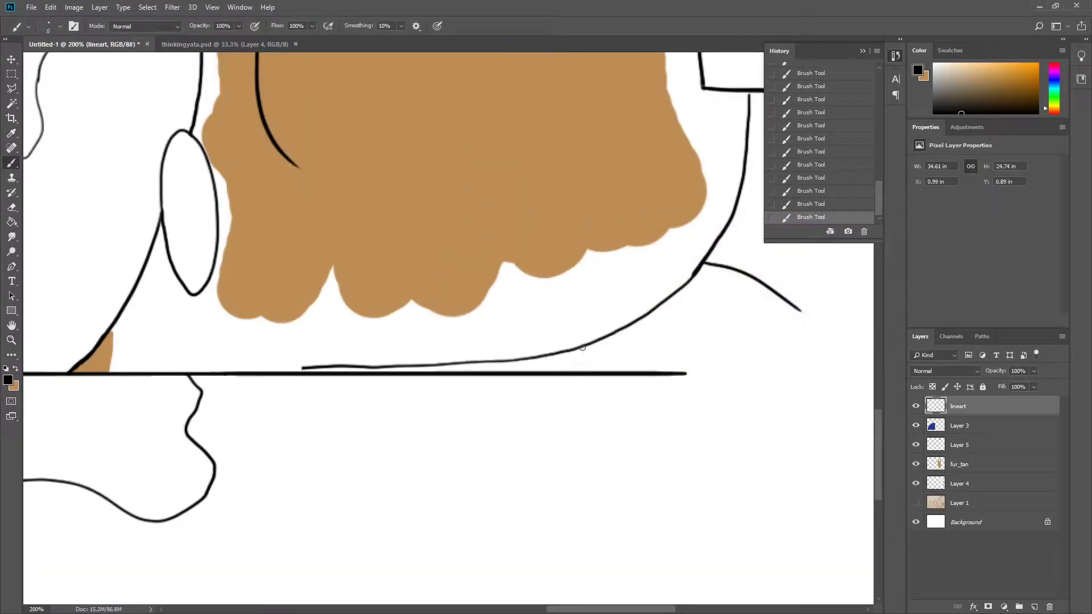
key("e")
left_click_drag(356, 367, 552, 354)
key("b")
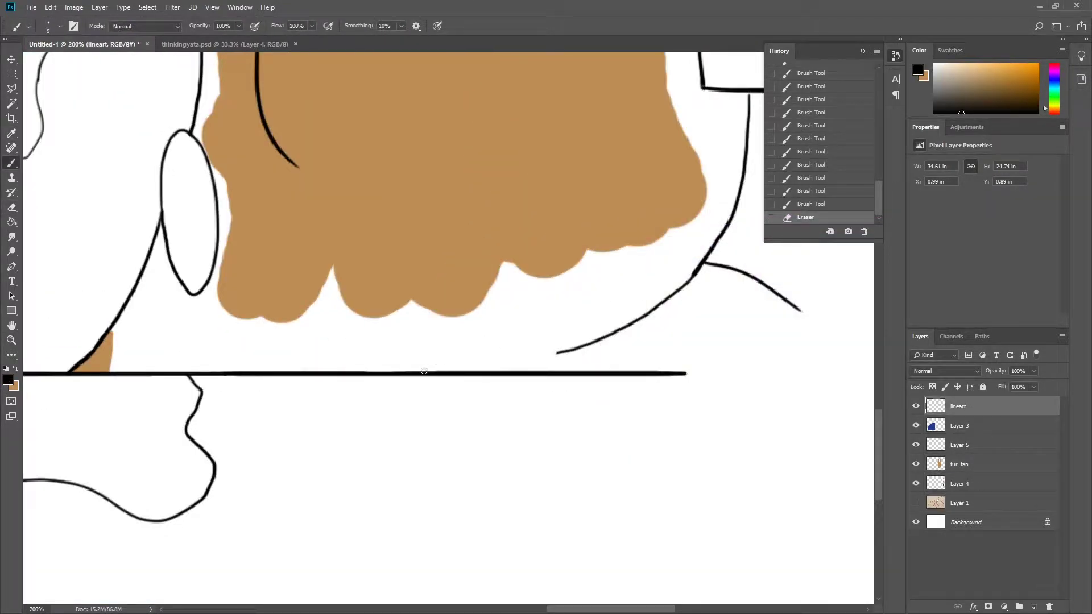
left_click(819, 205)
left_click_drag(447, 372, 618, 336)
key("ctrl+0")
scroll(655, 449, "up", 5)
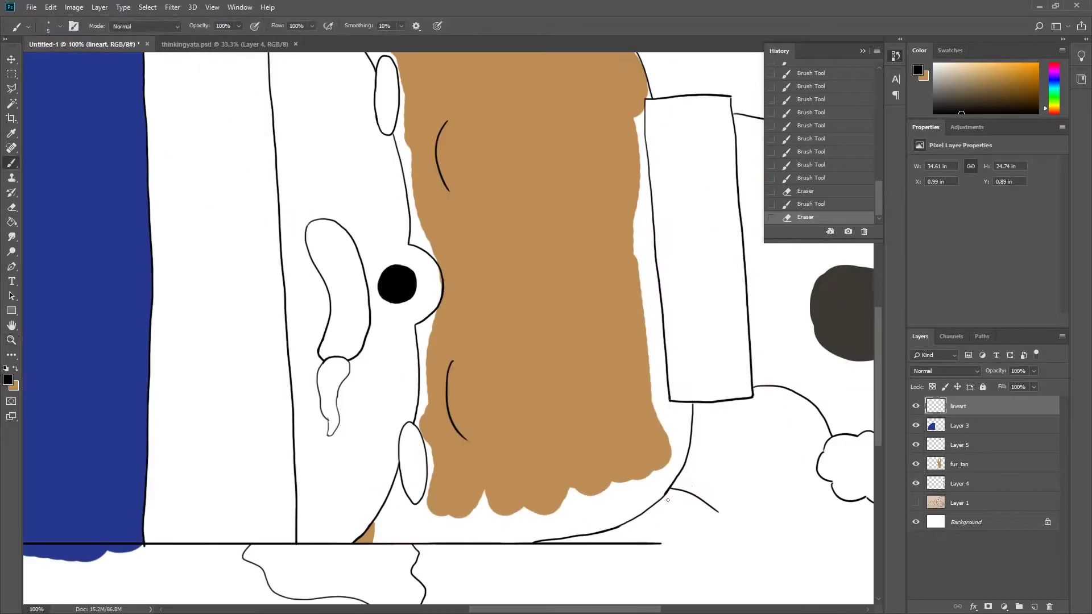
key("e")
left_click_drag(654, 449, 620, 520)
- Back on fur_tan, paint tan fur up to the white band's edge
key("alt+bracketleft")
key("alt+bracketleft")
key("alt+bracketleft")
key("x")
key("b")
mouse_move(603, 265)
left_mouse_down()
mouse_move(640, 263)
mouse_move(580, 182)
left_mouse_up()
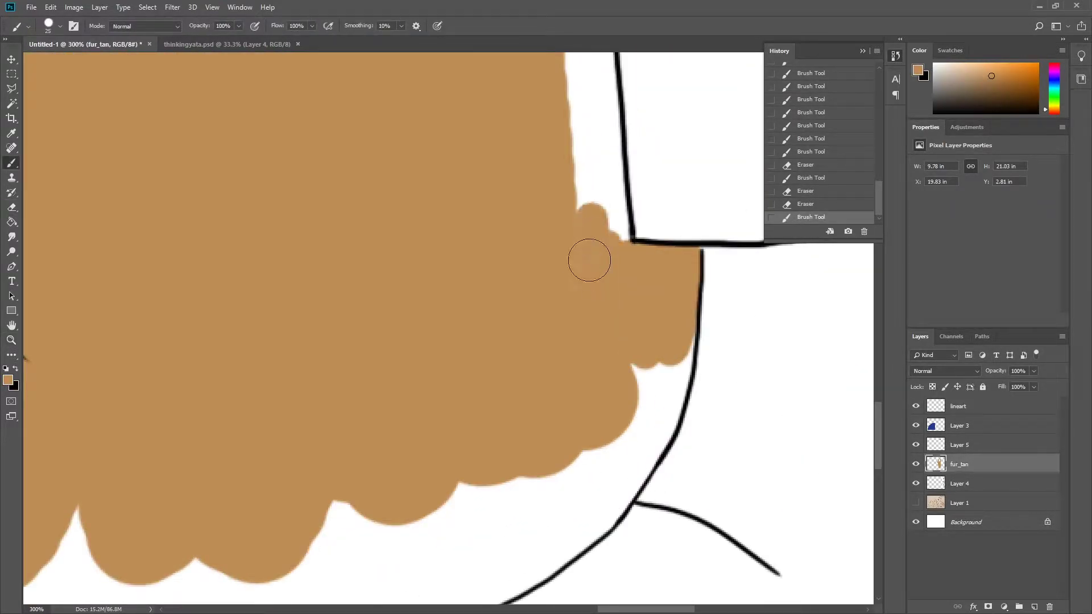
mouse_move(573, 91)
left_mouse_down()
mouse_move(521, 368)
mouse_move(517, 141)
mouse_move(495, 341)
mouse_move(449, 98)
left_mouse_up()
scroll(450, 97, "up", 5)
left_click_drag(450, 341, 439, 373)
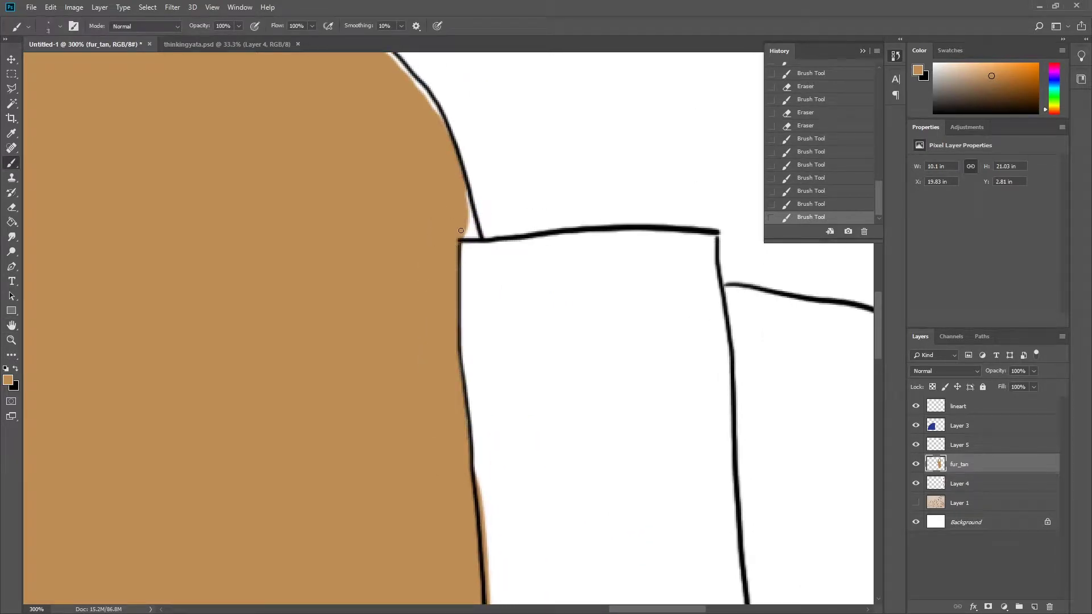
- Erase tan overspill along the white band's edge
key("e")
left_click_drag(500, 441, 482, 549)
scroll(437, 367, "down", 5)
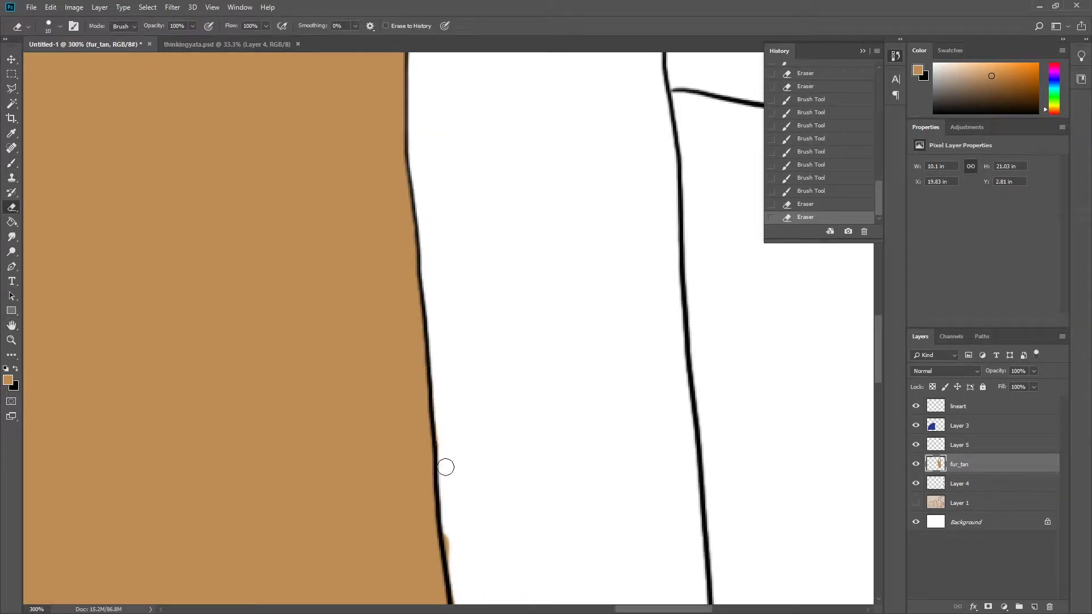
left_click_drag(446, 467, 449, 563)
scroll(475, 390, "down", 5)
scroll(460, 325, "down", 5)
- Paint tan into the gaps around the ear base and inner ear edge, erasing a small spill
key("z")
key("ctrl+0")
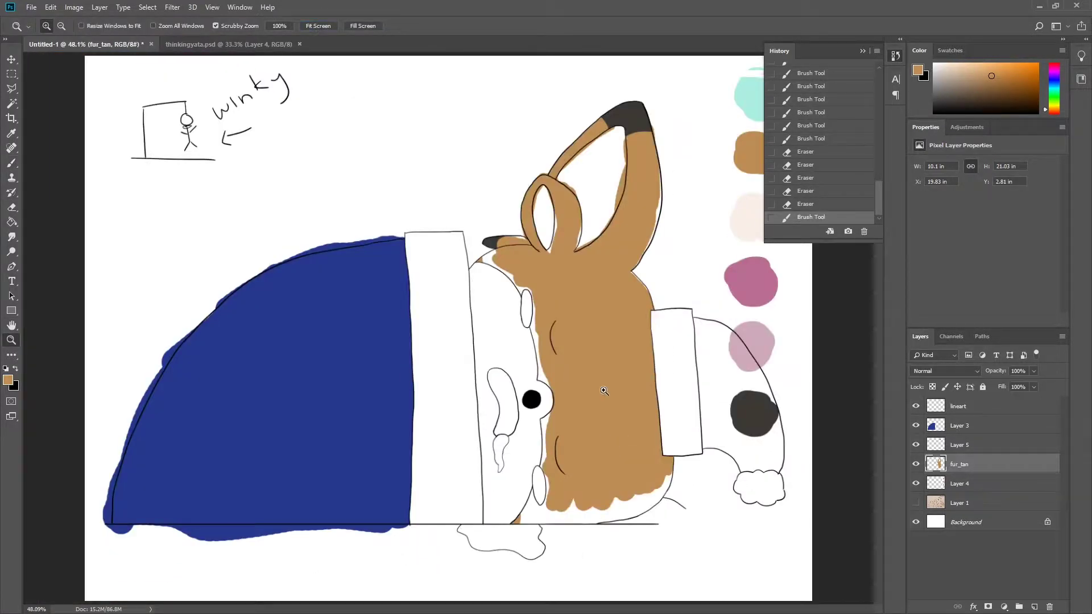
scroll(636, 267, "up", 4)
key("b")
left_click_drag(692, 351, 705, 377)
left_click_drag(290, 170, 302, 208)
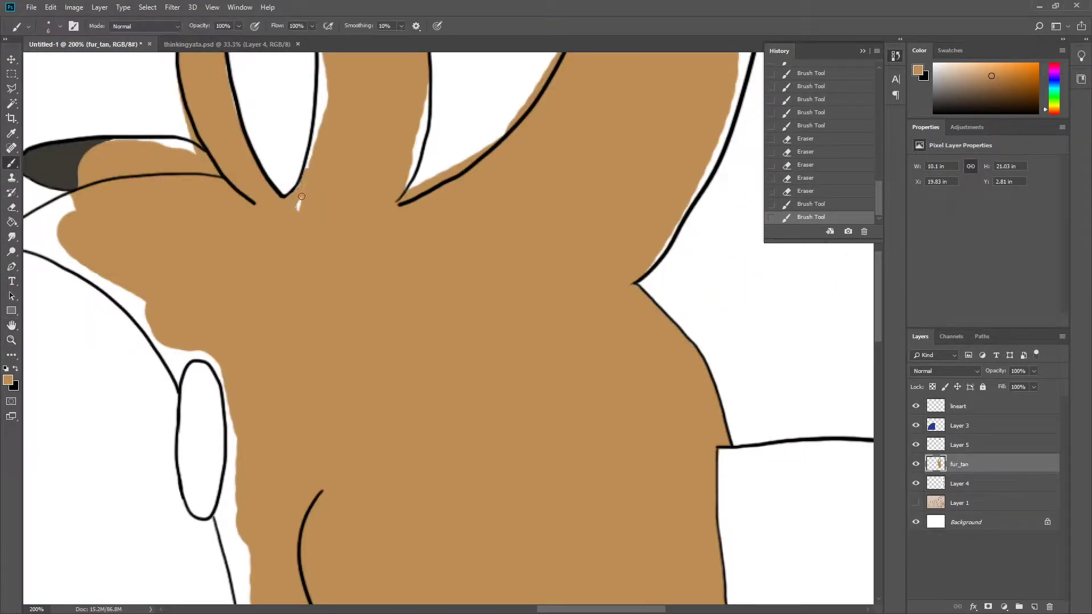
left_click_drag(308, 148, 302, 205)
scroll(304, 171, "up", 5)
key("e")
left_click_drag(239, 278, 229, 256)
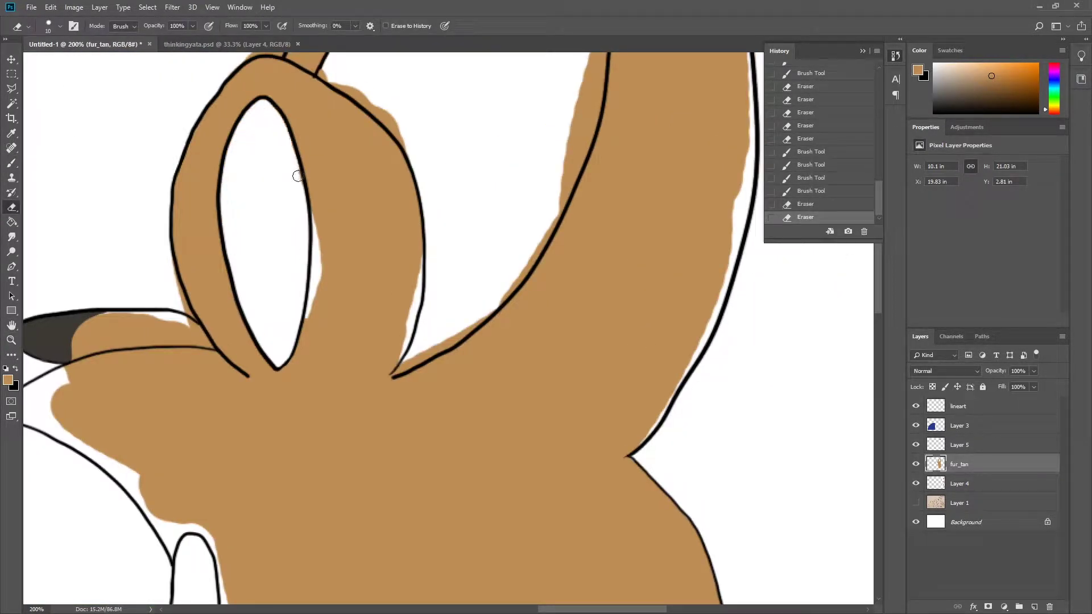
key("b")
left_click_drag(312, 213, 313, 245)
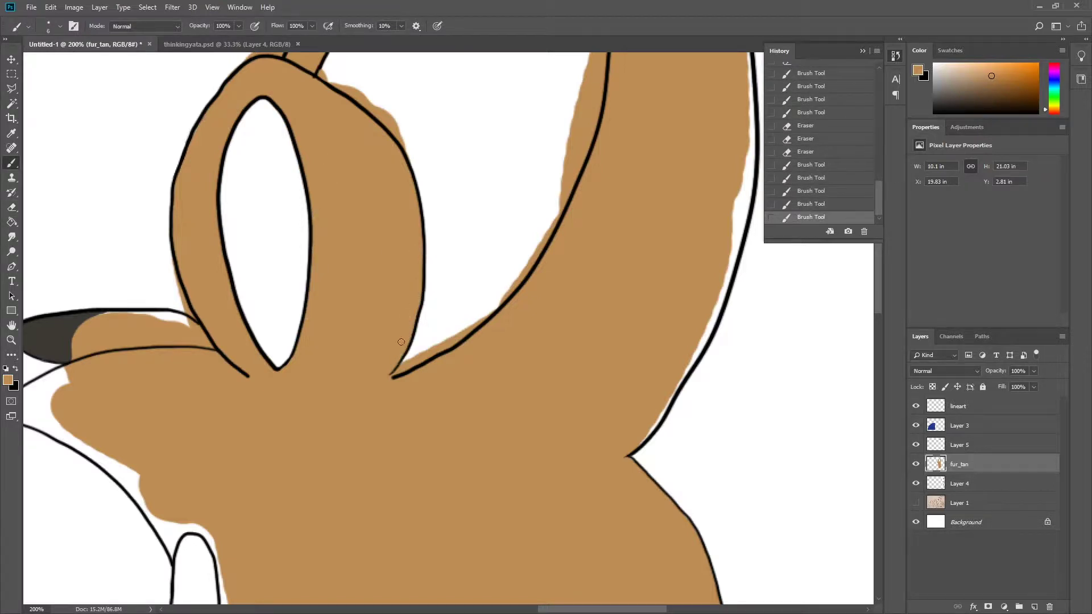
- Erase the tan overflow outside the ear outlines, along the upper strand and inner edge
key("e")
key("shift+alt+bracketright")
mouse_move(335, 159)
left_mouse_down()
mouse_move(342, 216)
mouse_move(341, 179)
left_mouse_up()
scroll(341, 176, "up", 2)
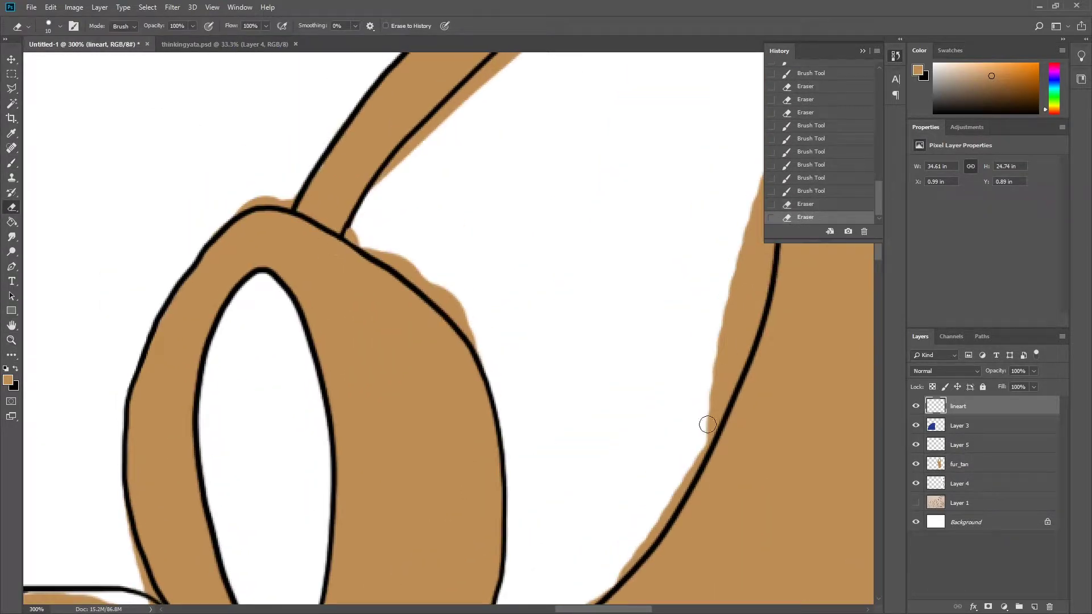
key("alt+bracketleft")
key("alt+bracketleft")
key("alt+bracketleft")
left_click_drag(350, 233, 390, 257)
left_click_drag(287, 195, 250, 213)
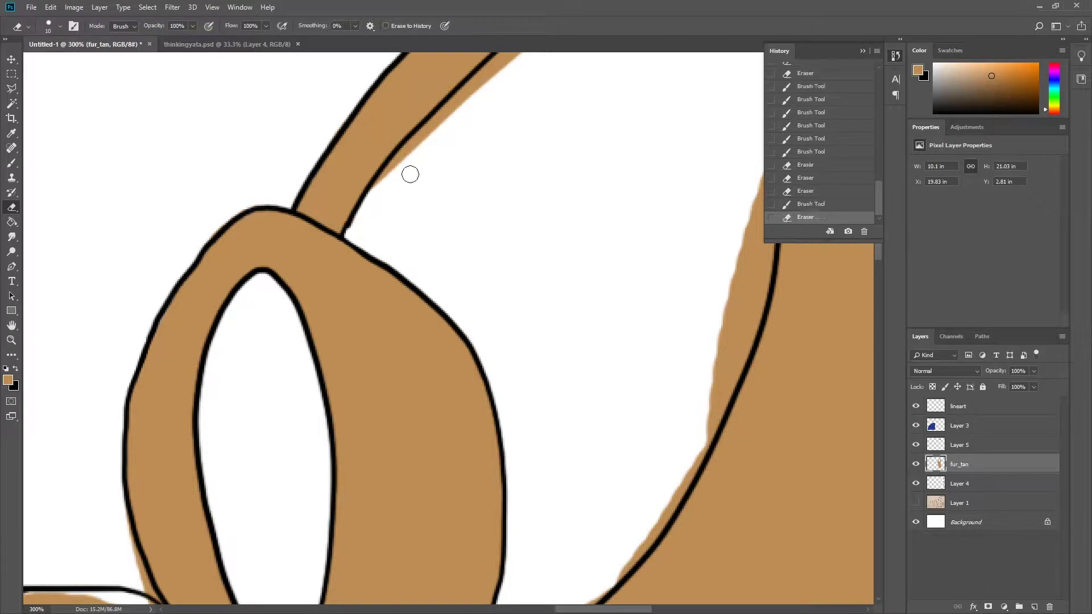
mouse_move(410, 172)
left_mouse_down()
mouse_move(504, 97)
mouse_move(338, 260)
left_mouse_up()
mouse_move(493, 151)
left_mouse_down()
mouse_move(573, 316)
mouse_move(571, 406)
left_mouse_up()
mouse_move(572, 406)
left_mouse_down()
mouse_move(537, 293)
mouse_move(520, 377)
mouse_move(471, 480)
mouse_move(479, 298)
left_mouse_up()
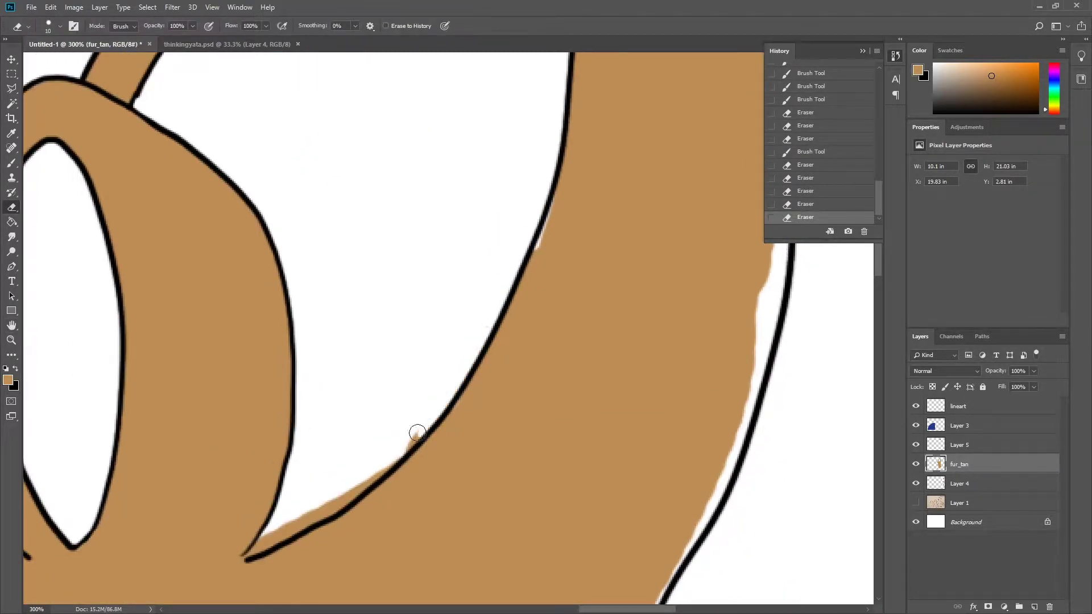
left_click_drag(415, 434, 256, 550)
- Fill the remaining tan gaps near the ear and touch up small spots
key("b")
left_click_drag(555, 201, 534, 253)
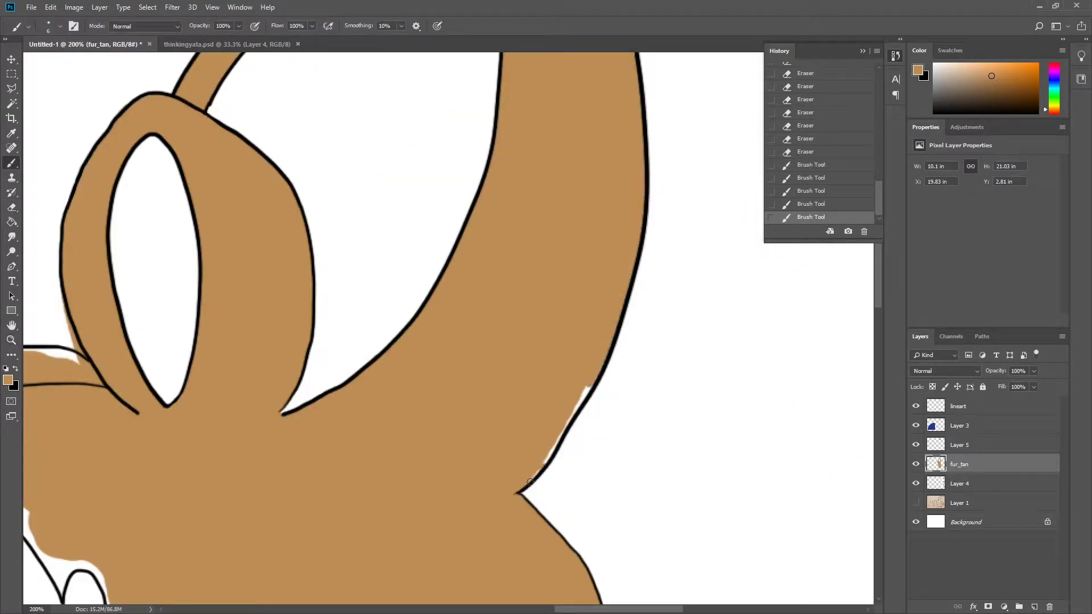
key("e")
scroll(369, 338, "left", 5)
scroll(366, 335, "up", 1)
scroll(366, 335, "up", 1)
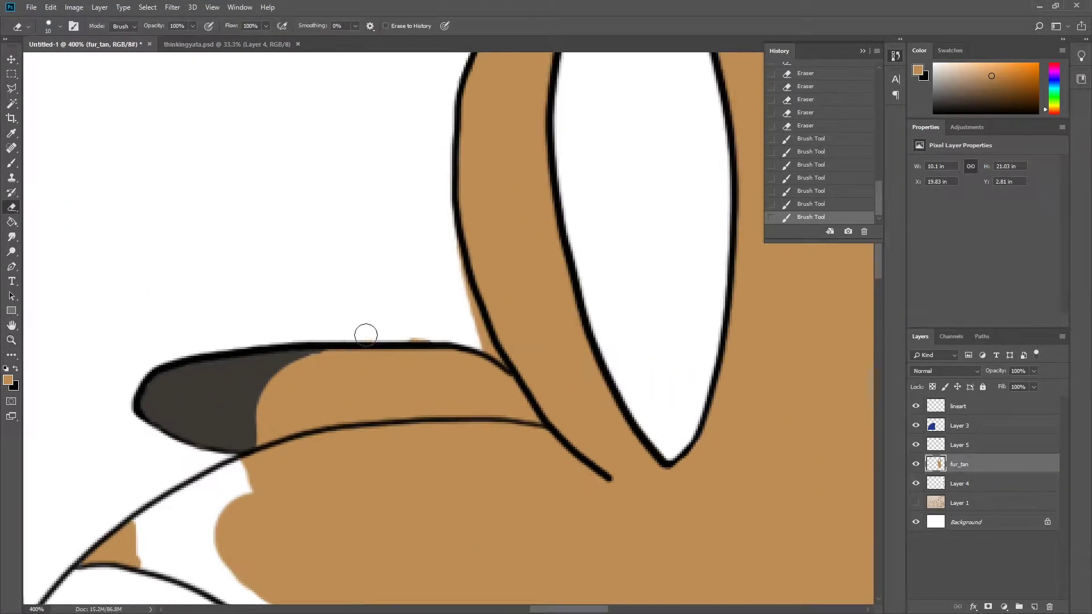
left_click(494, 358)
key("b")
left_click(471, 257)
- Fill the white gaps along the bunny's outline with tan
left_click_drag(165, 504, 171, 545)
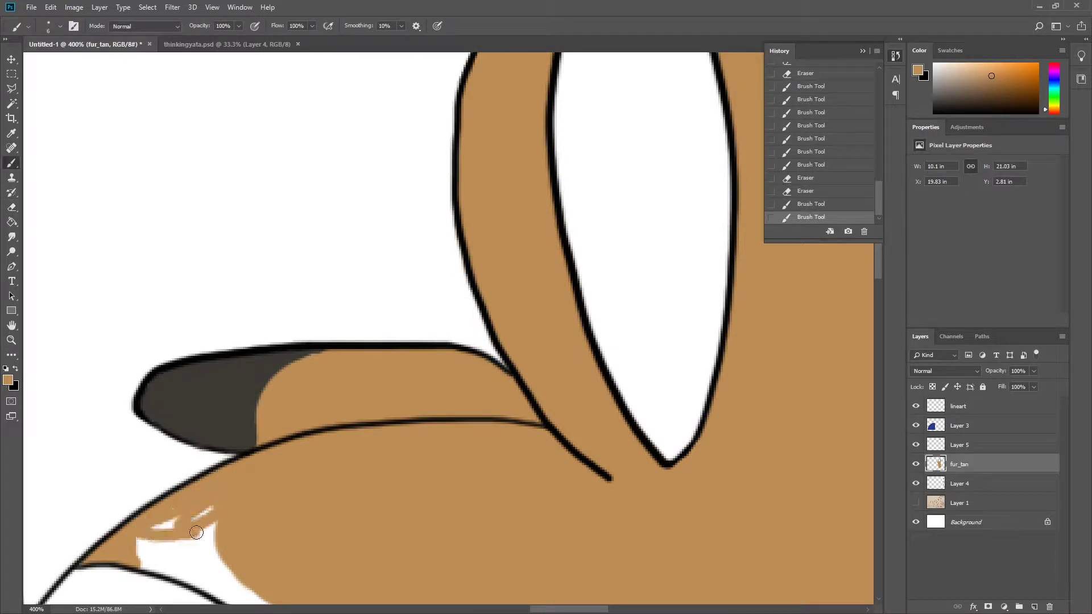
scroll(228, 455, "down", 5)
left_click_drag(164, 415, 239, 472)
scroll(227, 398, "down", 5)
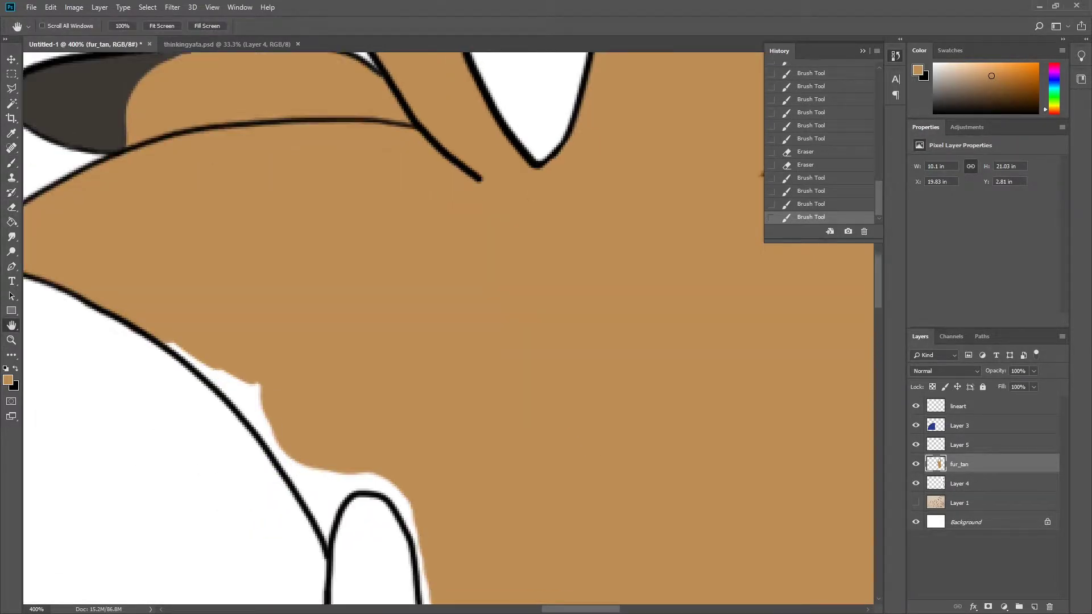
key("e")
left_click_drag(108, 278, 120, 287)
key("b")
left_click_drag(206, 342, 256, 398)
mouse_move(282, 435)
left_mouse_down()
mouse_move(301, 481)
mouse_move(360, 451)
left_mouse_up()
key("e")
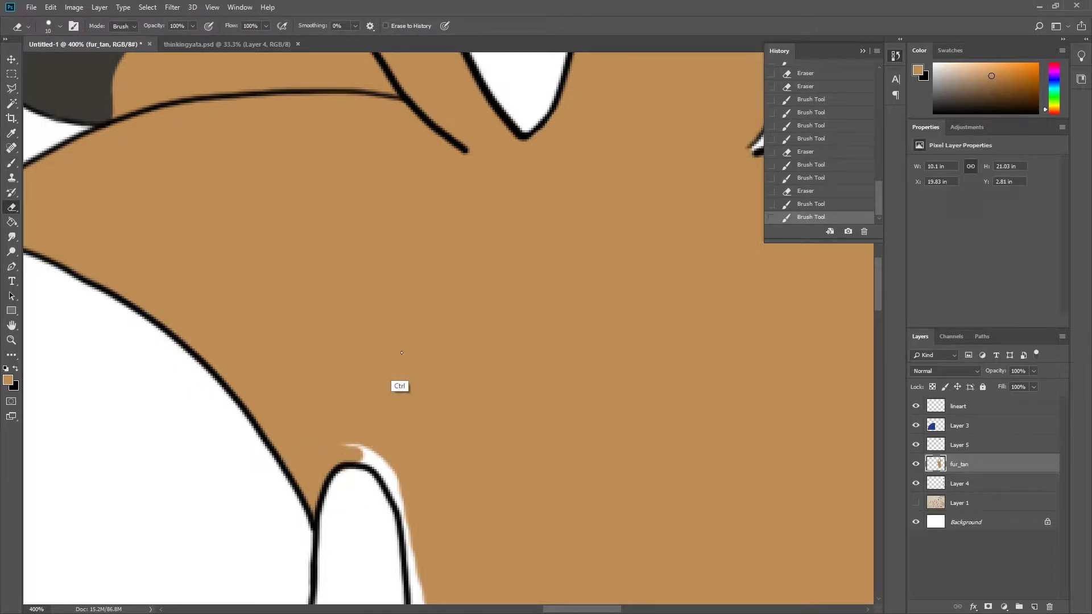
key("b")
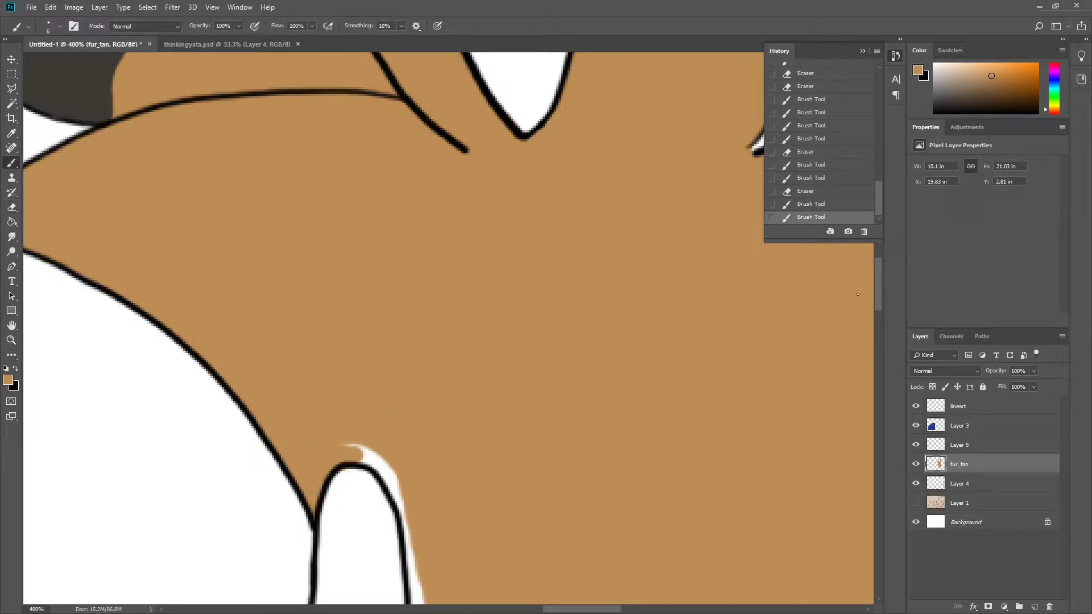
- Cover the white strip beside the outline and below the eye with tan
scroll(858, 294, "down", 3)
left_click_drag(398, 378, 379, 515)
scroll(383, 456, "down", 3)
scroll(413, 600, "down", 6)
left_click_drag(360, 297, 356, 372)
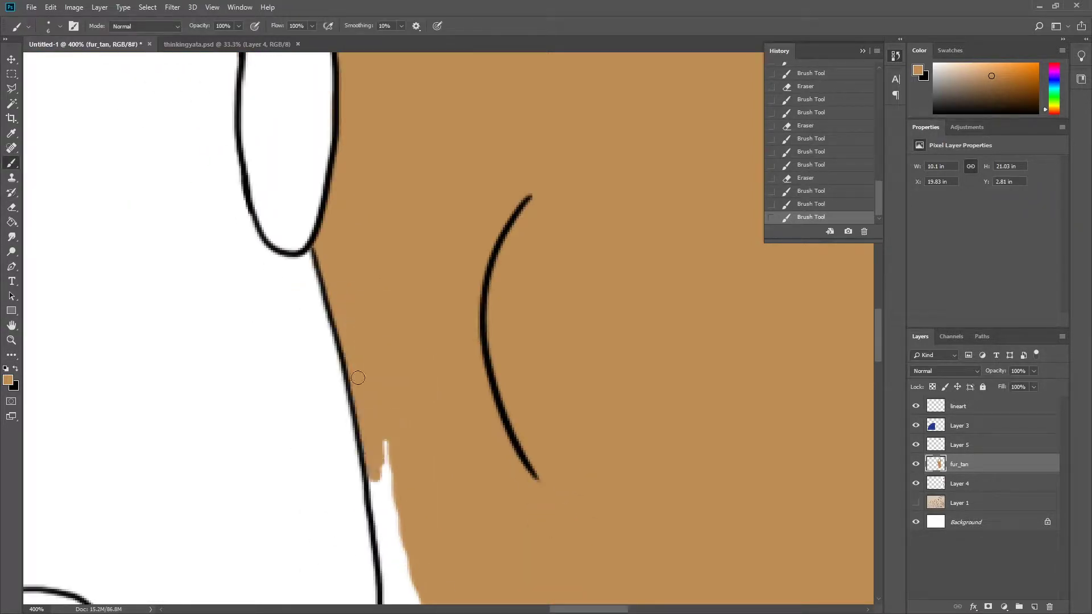
scroll(356, 373, "down", 5)
mouse_move(398, 281)
left_mouse_down()
mouse_move(383, 354)
mouse_move(421, 438)
left_mouse_up()
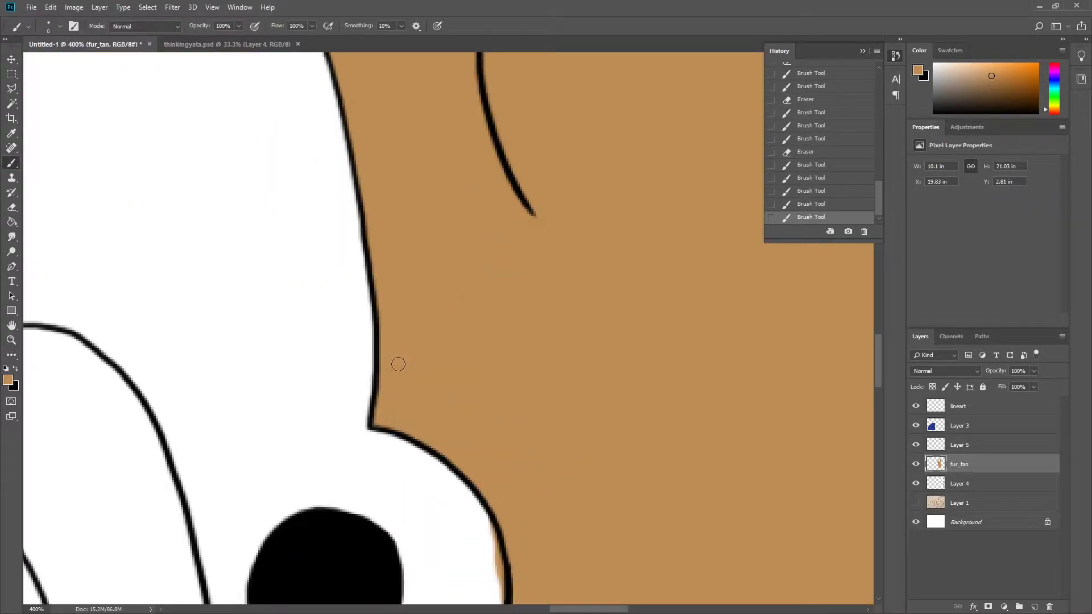
scroll(398, 364, "down", 5)
scroll(446, 354, "down", 5)
left_click_drag(366, 364, 412, 415)
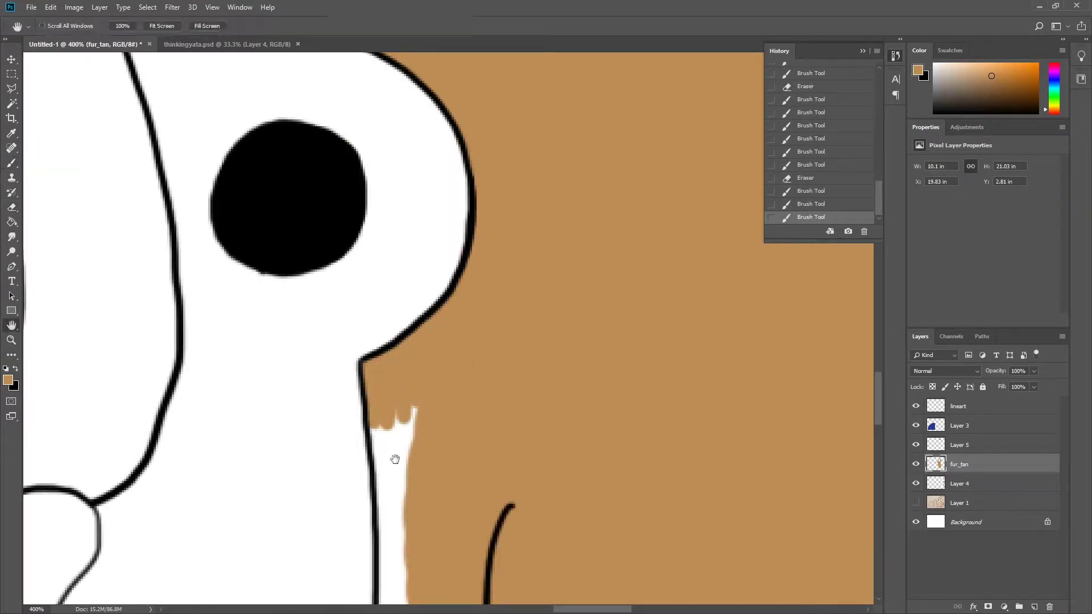
scroll(396, 459, "down", 2)
left_click_drag(364, 256, 378, 398)
left_click_drag(369, 330, 369, 574)
scroll(370, 455, "down", 3)
- Erase stray tan near the oval and fill the gap to its left with tan
key("e")
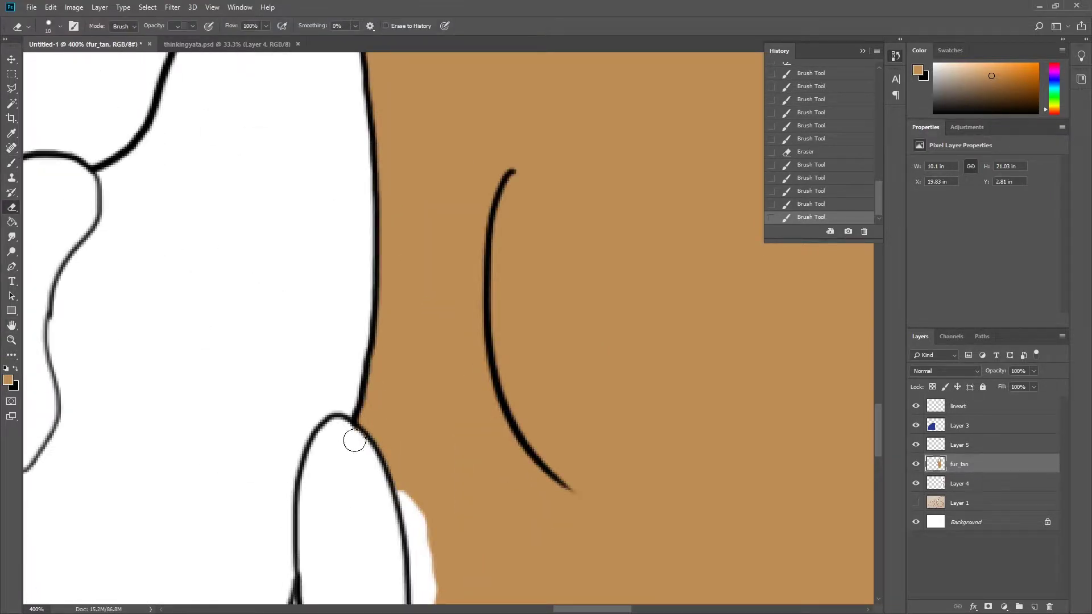
left_click_drag(355, 441, 300, 233)
left_click_drag(347, 284, 353, 455)
key("b")
left_click_drag(239, 392, 271, 538)
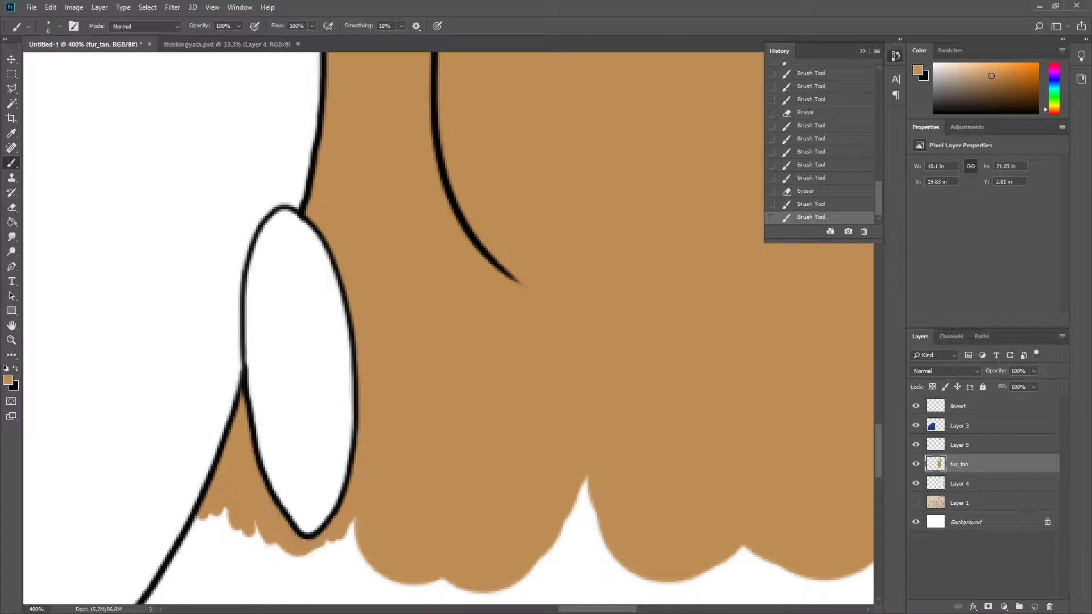
mouse_move(199, 529)
left_mouse_down()
mouse_move(231, 299)
mouse_move(289, 358)
left_mouse_up()
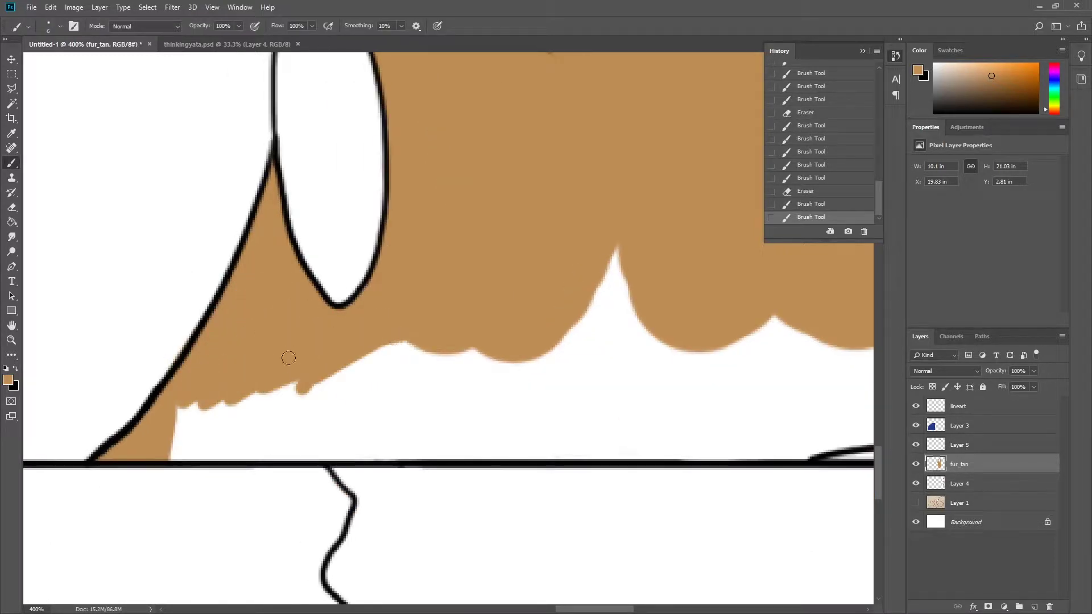
- Fill the white areas above the bottom line and lower curve with tan, then fit the view
mouse_move(408, 440)
left_mouse_down()
mouse_move(272, 395)
mouse_move(454, 385)
mouse_move(414, 436)
mouse_move(792, 444)
mouse_move(853, 309)
left_mouse_up()
left_click_drag(845, 411, 503, 419)
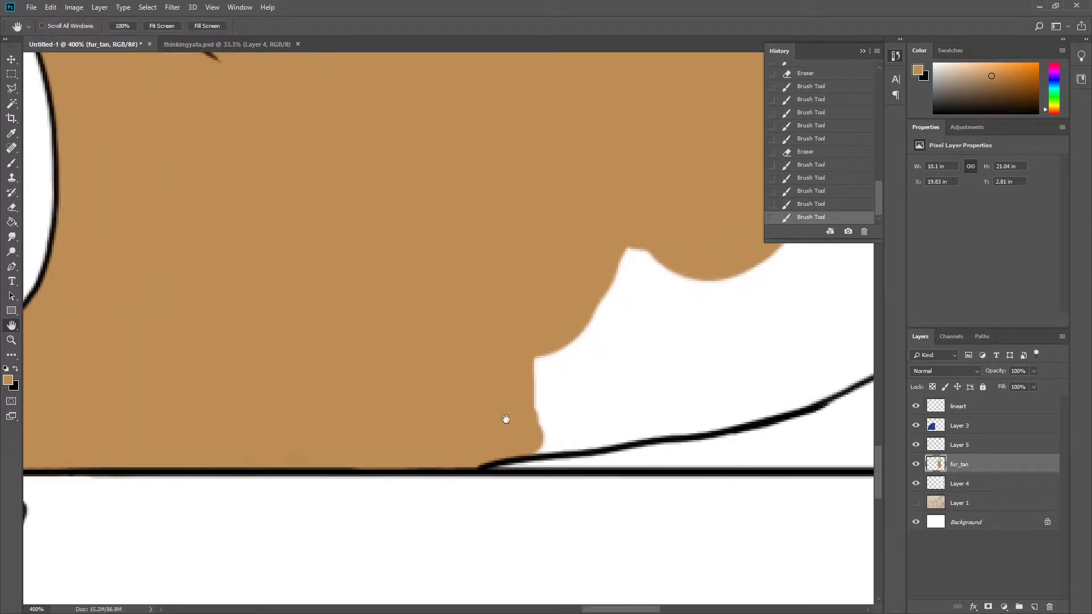
key("e")
key("ctrl+minus")
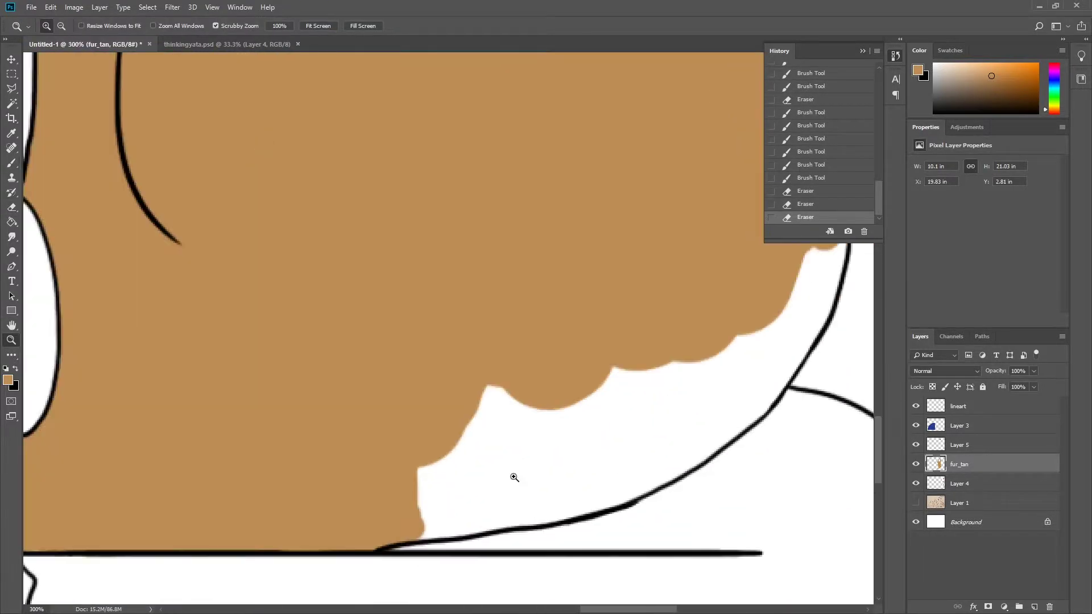
key("b")
mouse_move(688, 364)
left_mouse_down()
mouse_move(663, 402)
mouse_move(709, 326)
mouse_move(502, 386)
left_mouse_up()
mouse_move(637, 268)
left_mouse_down()
mouse_move(561, 431)
mouse_move(565, 344)
mouse_move(511, 438)
mouse_move(398, 501)
mouse_move(316, 489)
mouse_move(397, 470)
mouse_move(414, 504)
left_mouse_up()
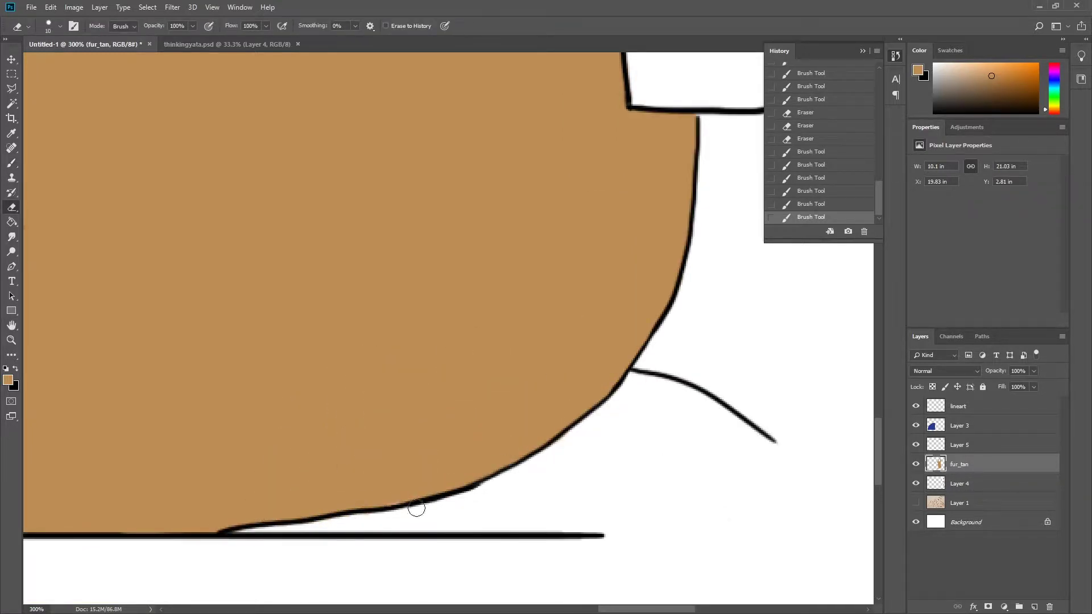
key("z")
left_click(318, 26)
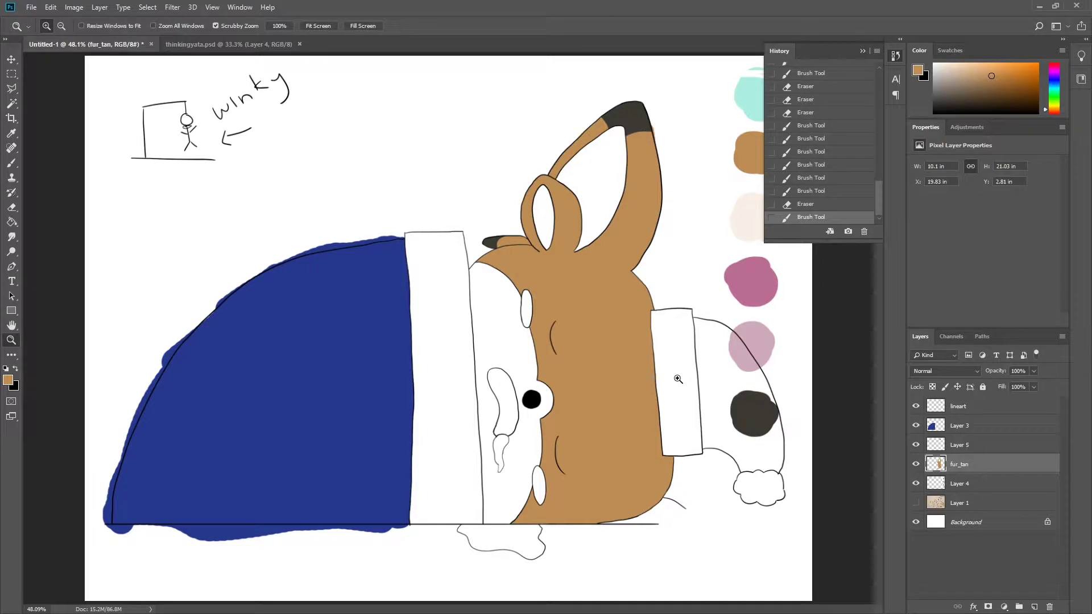
- Sample the navy blue from the blanket and zoom in on the nightcap
key("b")
key("alt+bracketright")
key("alt+bracketright")
key("z")
left_click(787, 464)
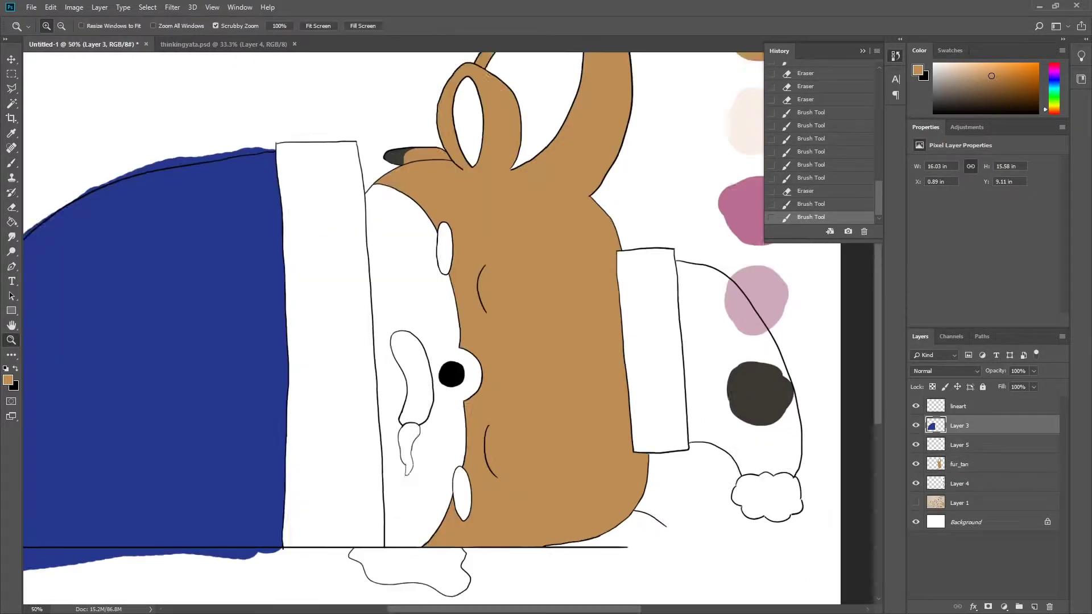
key("b")
left_click(391, 366, "alt")
key("z")
left_click(733, 436)
key("b")
- Brush navy over the nightcap, from its upper corner down along the outline
left_click_drag(735, 537, 744, 550)
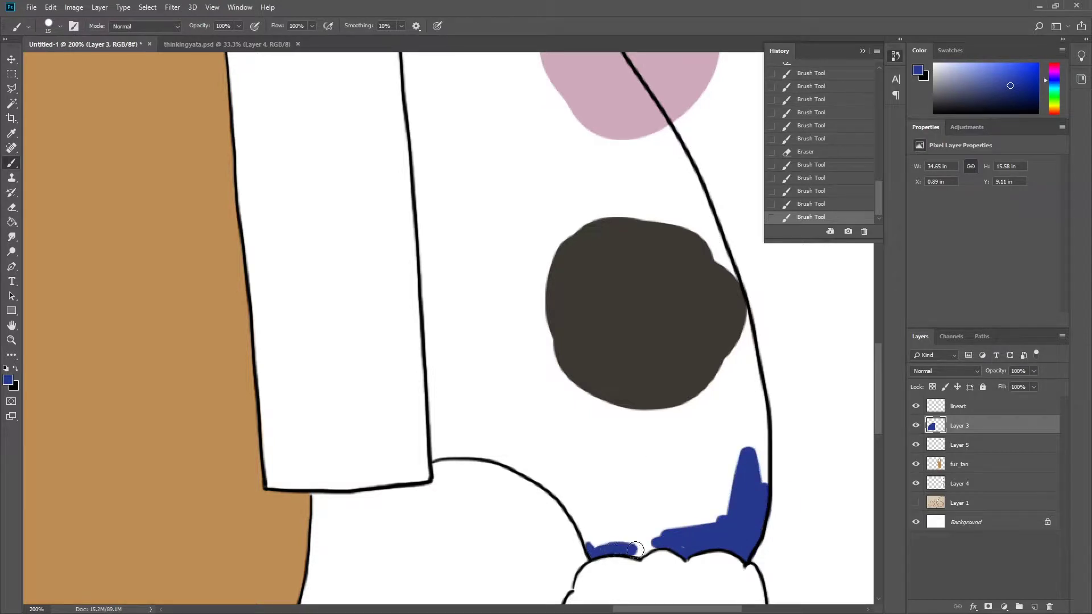
scroll(433, 265, "up", 5)
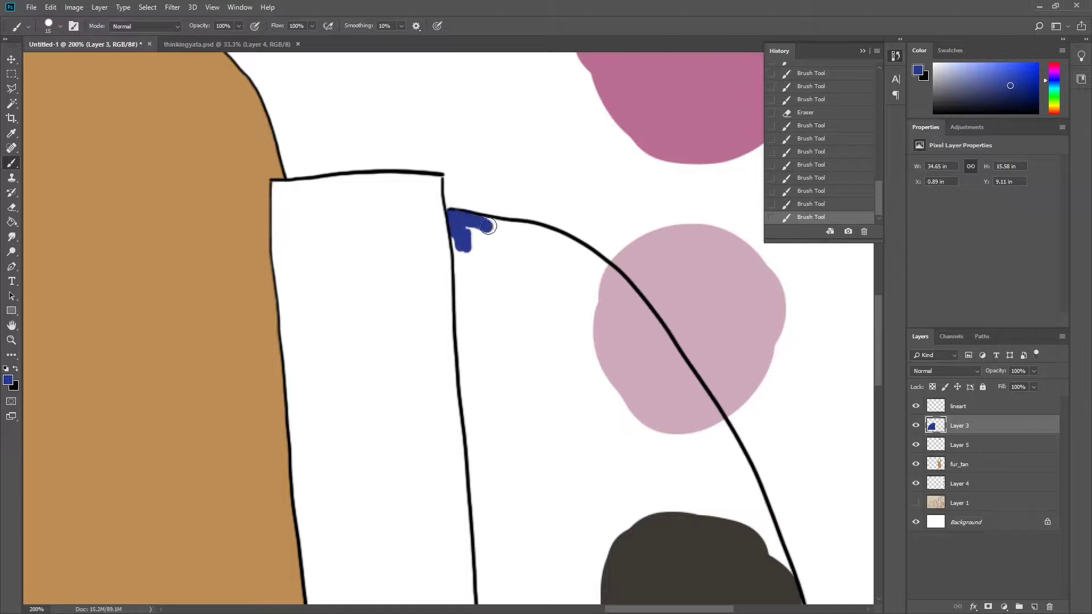
left_click_drag(487, 227, 461, 278)
left_click_drag(470, 326, 501, 226)
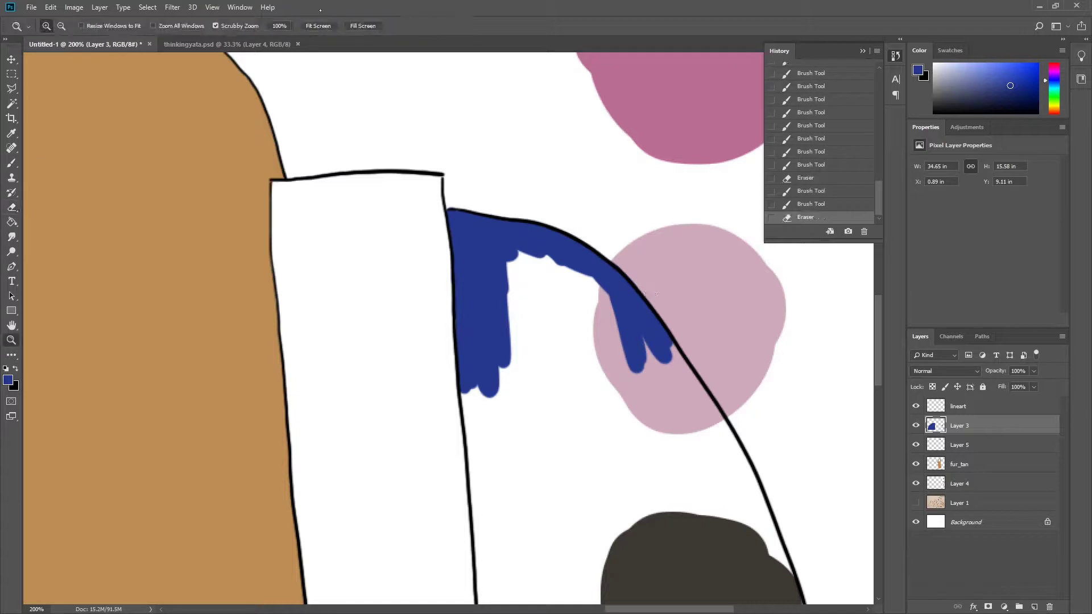
mouse_move(615, 337)
left_mouse_down()
mouse_move(688, 420)
mouse_move(623, 446)
mouse_move(714, 524)
mouse_move(670, 182)
mouse_move(682, 130)
left_mouse_up()
key("h")
left_click_drag(564, 140, 595, 300)
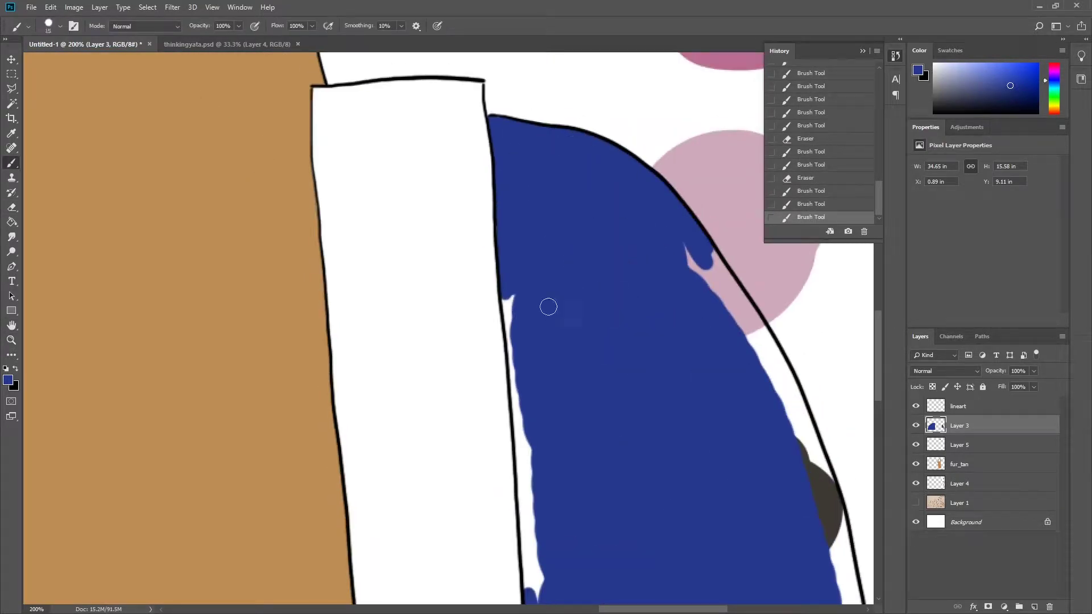
left_click_drag(514, 341, 527, 541)
- Erase navy overspill past the hat outline, fill remaining gaps, and fit the picture on screen
key("e")
left_click_drag(506, 455, 514, 526)
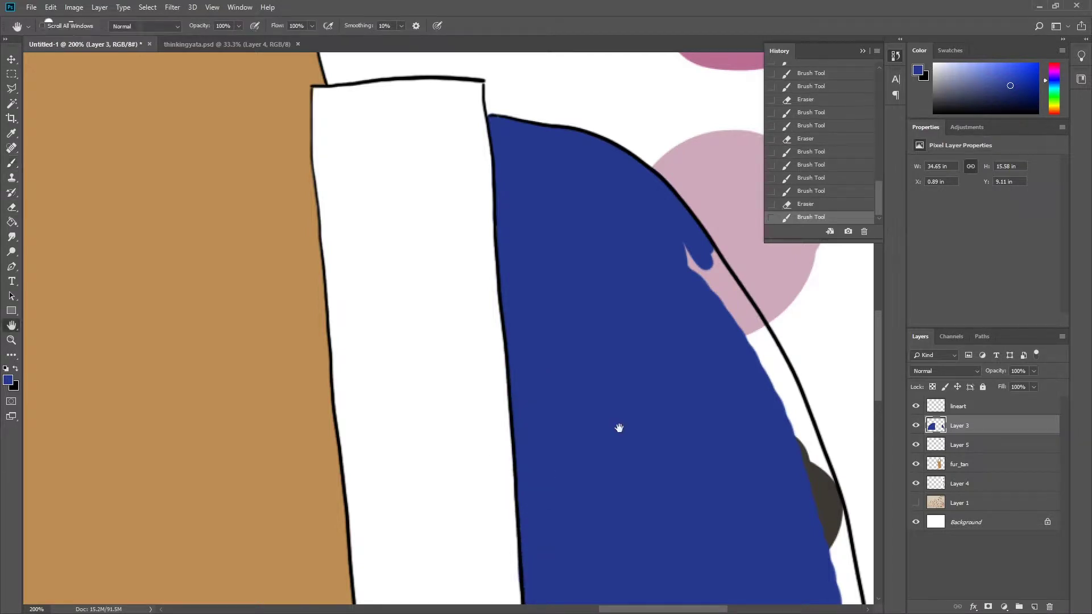
left_click_drag(619, 429, 369, 384)
key("b")
mouse_move(459, 219)
left_mouse_down()
mouse_move(589, 538)
mouse_move(521, 372)
left_mouse_up()
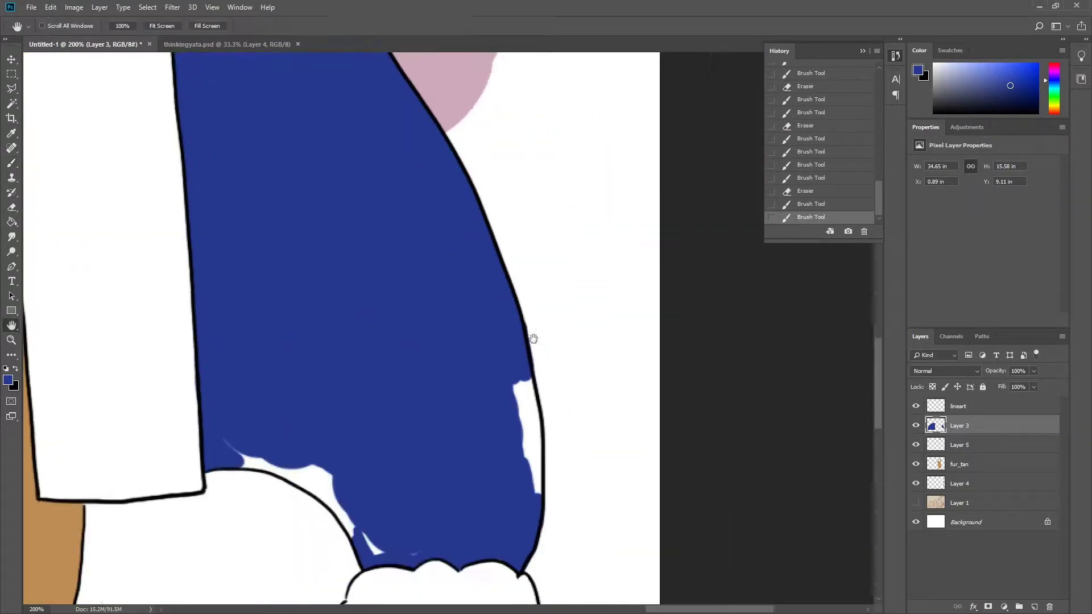
key("e")
left_click_drag(524, 449, 535, 462)
left_click_drag(285, 467, 347, 523)
key("e")
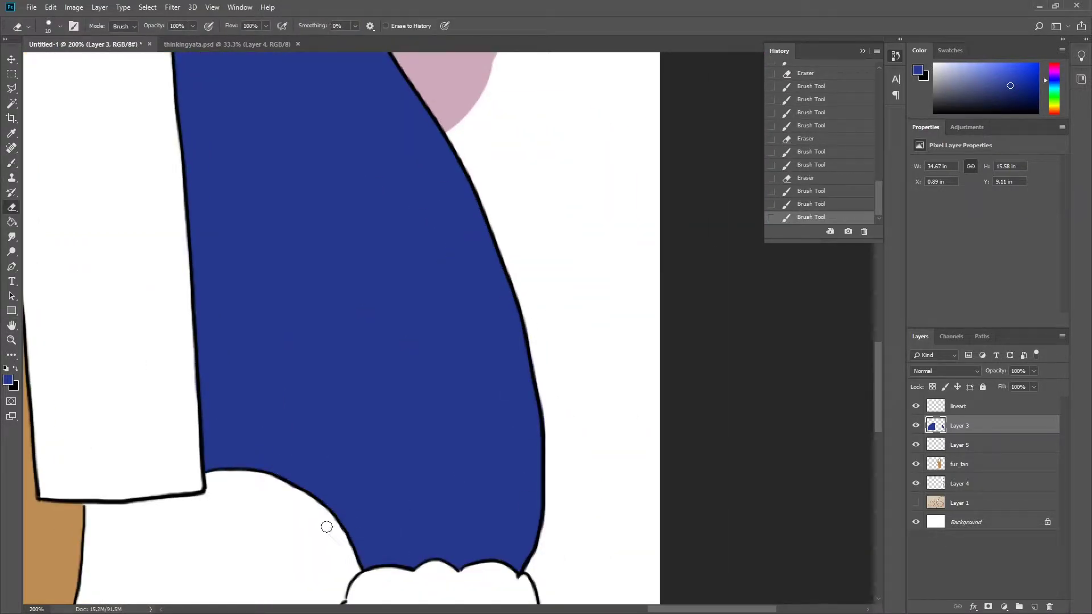
key("b")
left_click(523, 503)
key("z")
key("ctrl+0")
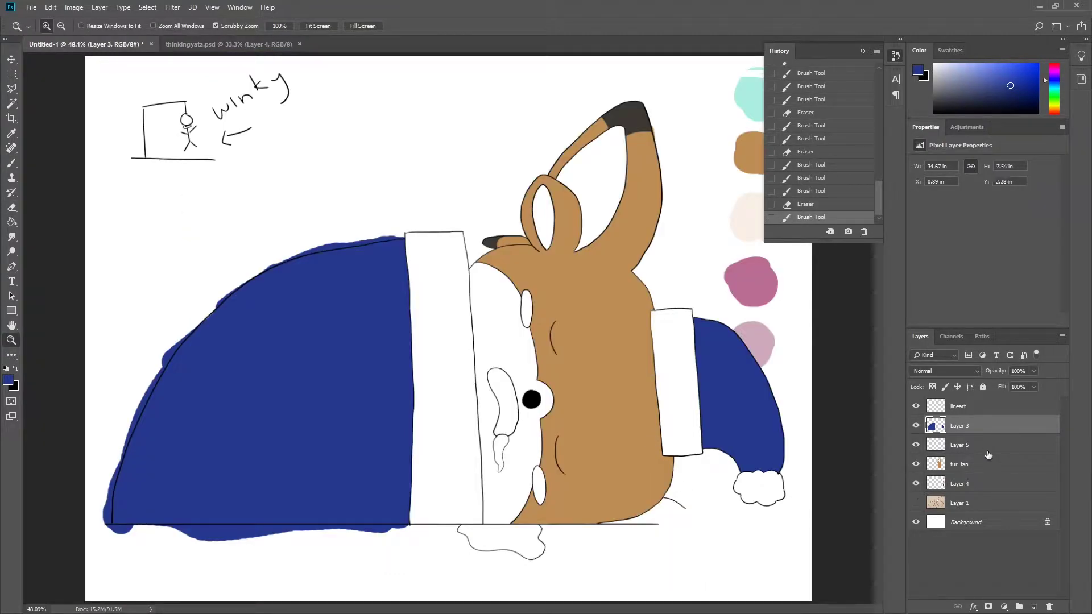
- On a new layer, paint the two small ear ovals pink
left_click(989, 462)
left_click(1034, 607, "ctrl")
key("b")
left_click(753, 341, "alt")
scroll(546, 503, "up", 4, "alt")
left_click_drag(509, 379, 505, 439)
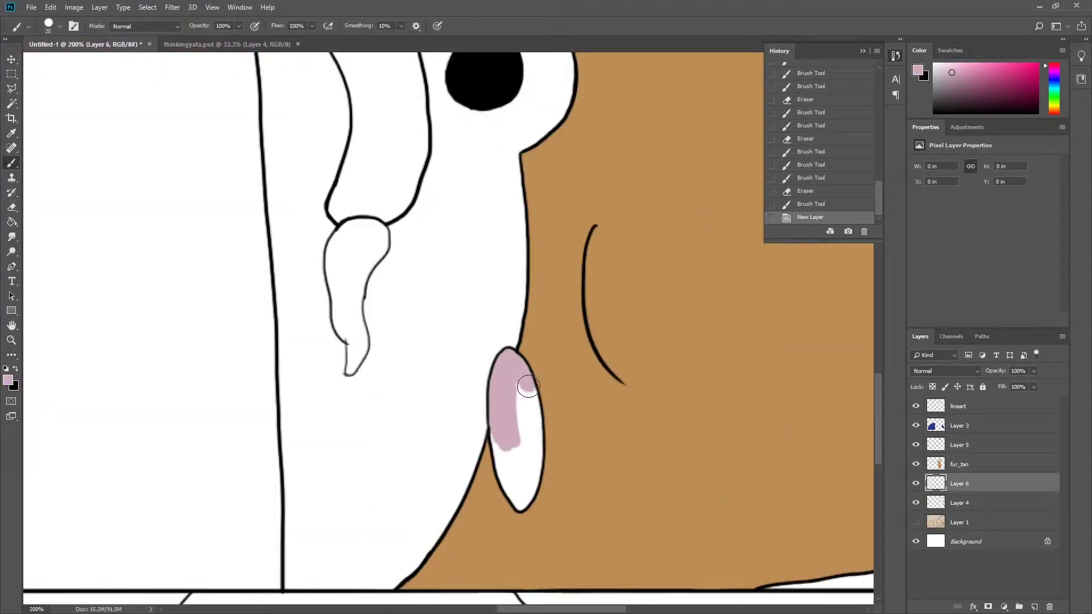
left_click_drag(528, 386, 520, 455)
scroll(512, 280, "up", 10)
left_click_drag(426, 188, 446, 213)
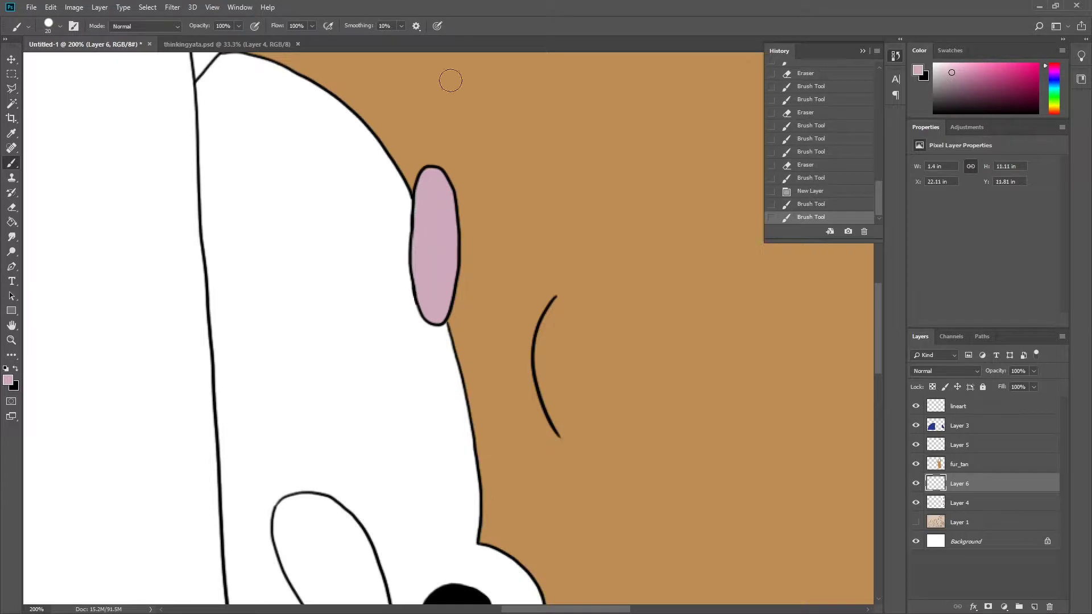
key("ctrl+0")
- Erase the stick-figure doodle and handwrite 'is fat' in black under the note
key("e")
key("alt+shift+bracketright")
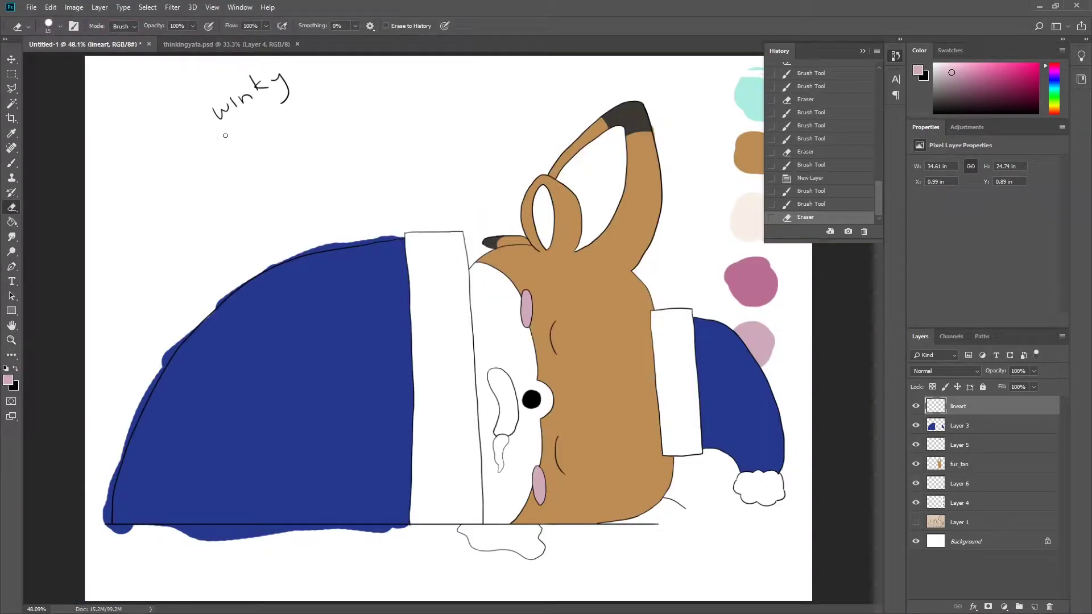
key("x")
key("b")
left_click_drag(234, 124, 230, 136)
left_click_drag(253, 115, 239, 132)
left_click_drag(245, 143, 232, 164)
left_click_drag(265, 145, 267, 153)
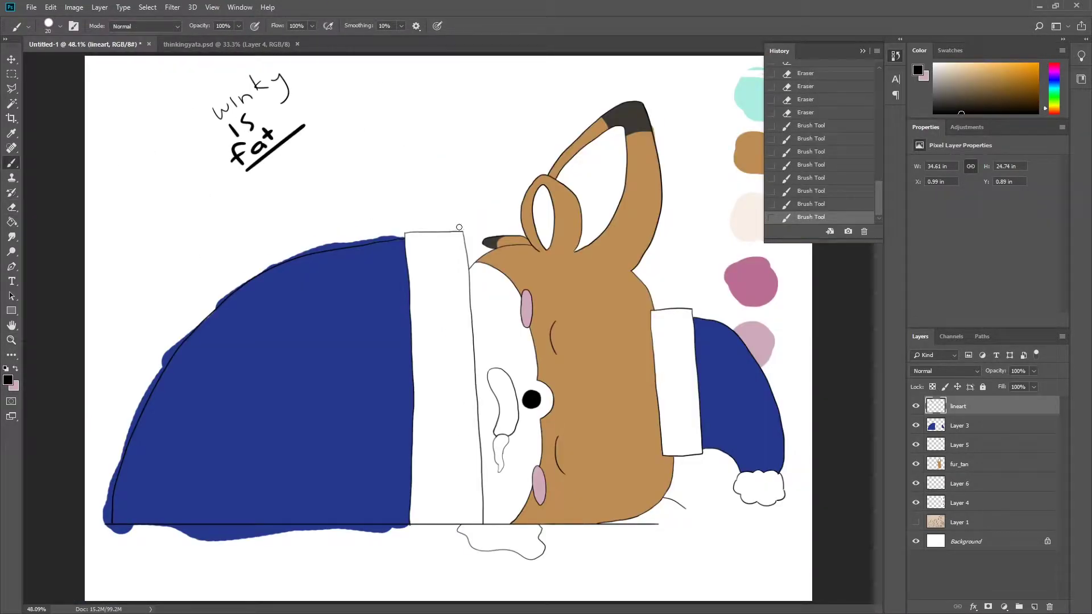
- Move the colour swatches toward the right edge
key("v")
left_click(752, 342, "ctrl")
mouse_move(752, 342)
left_mouse_down()
mouse_move(772, 260)
mouse_move(792, 266)
left_mouse_up()
key("alt+bracketright")
- Add a new layer for the face colour and pick the off-white swatch
key("ctrl+shift+alt+n")
key("b")
left_click(750, 173, "alt")
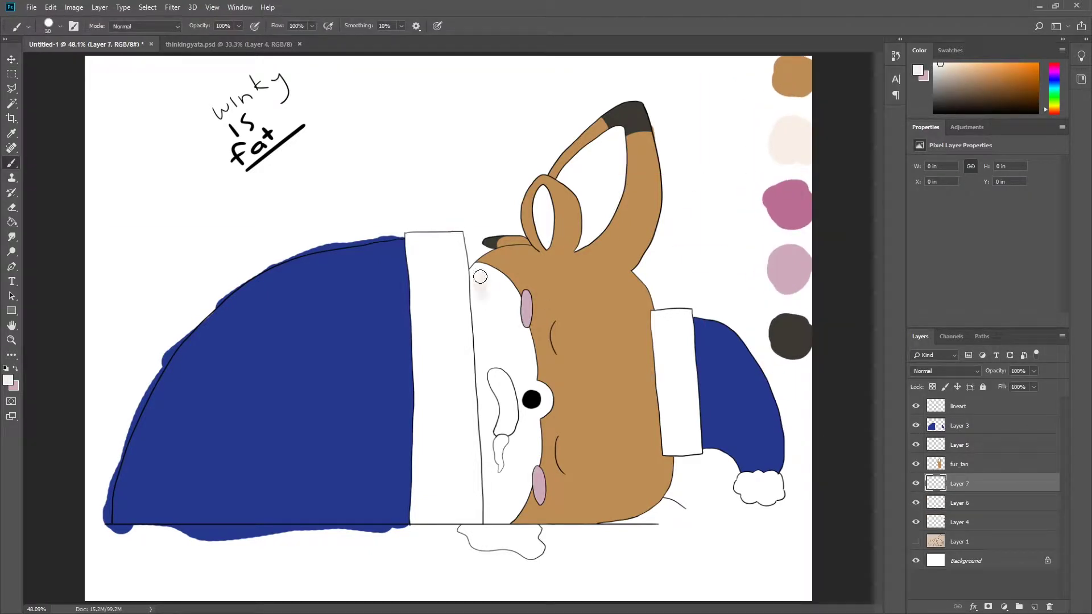
- Paint the bunny's face, snout gaps and inner ear off-white on Layer 7
key("ctrl+bracketleft")
left_click_drag(488, 502, 477, 268)
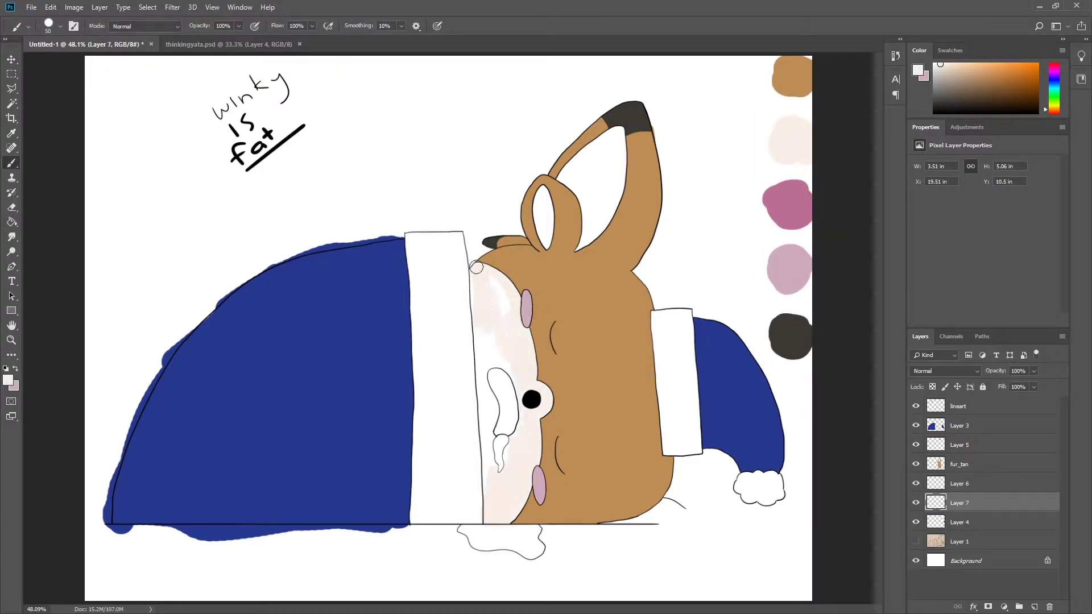
left_click_drag(484, 451, 543, 409)
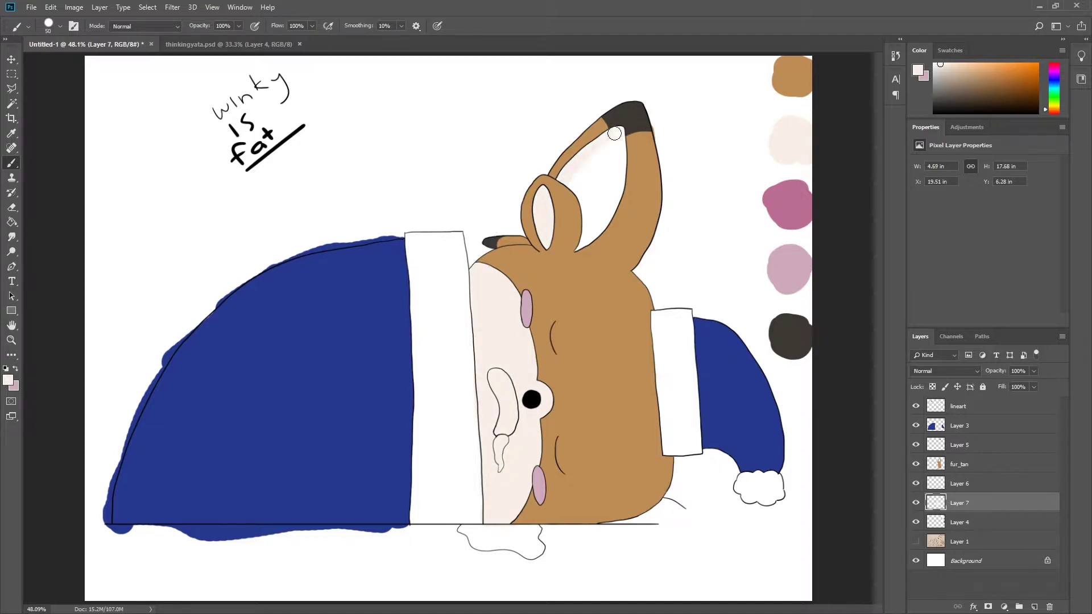
left_click_drag(614, 133, 586, 205)
key("e")
scroll(666, 134, "up", 4)
key("alt+bracketright")
key("alt+bracketright")
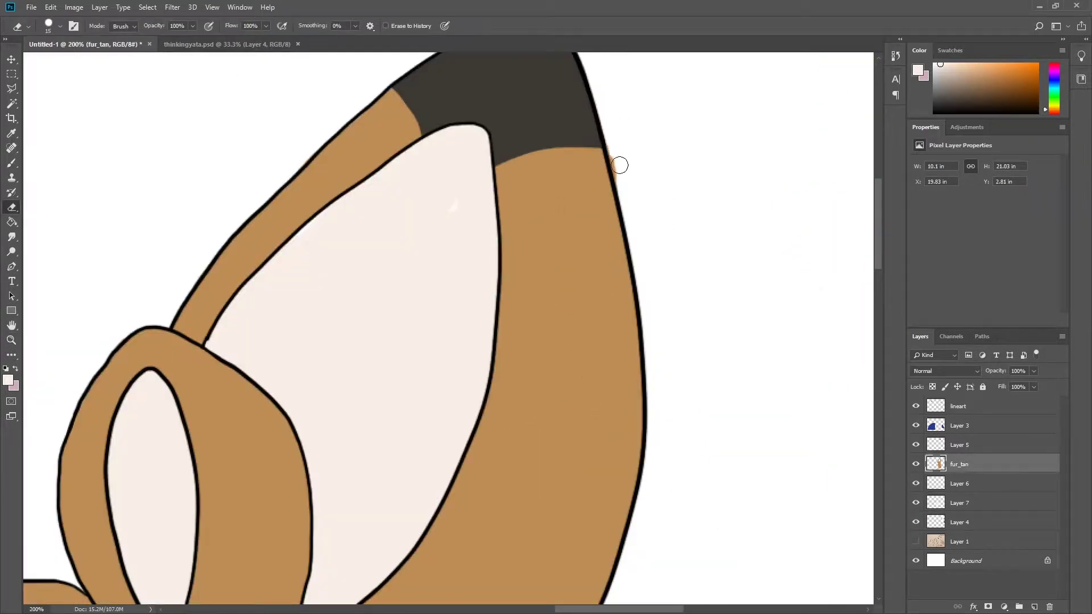
key("alt+bracketleft")
key("alt+bracketleft")
- Fill the Background layer with a muted blue-grey using the Paint Bucket
key("h")
left_click_drag(390, 434, 452, 310)
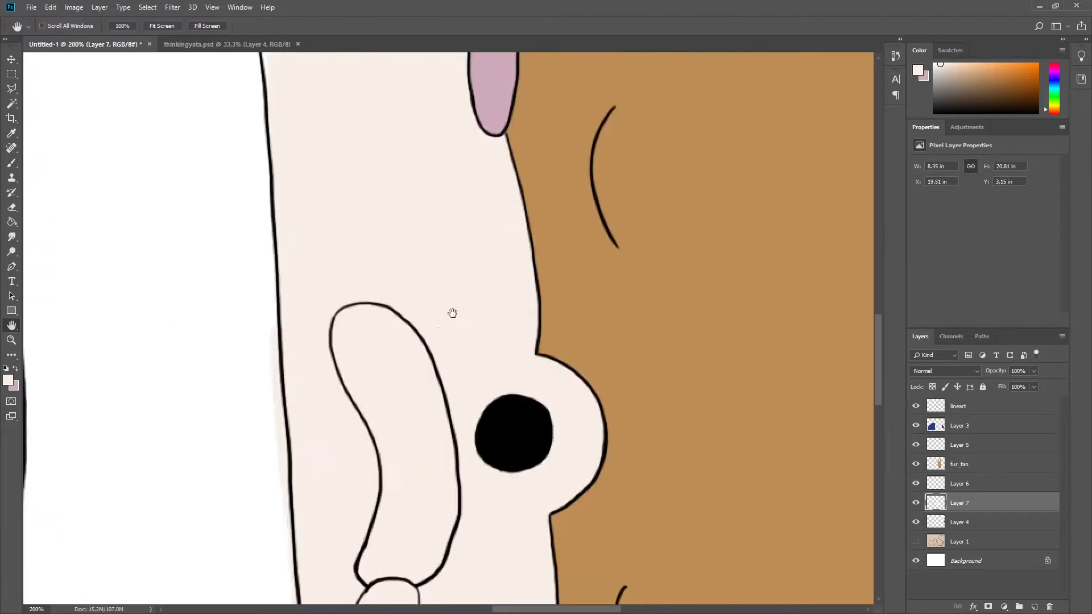
key("alt+bracketleft")
key("alt+bracketleft")
key("alt+bracketleft")
left_click(1054, 83)
left_click(957, 81)
- Reselect the cream off-white on the face layer and tidy stray paint
key("alt+BackSpace")
key("alt+bracketright")
key("alt+bracketright")
key("alt+bracketright")
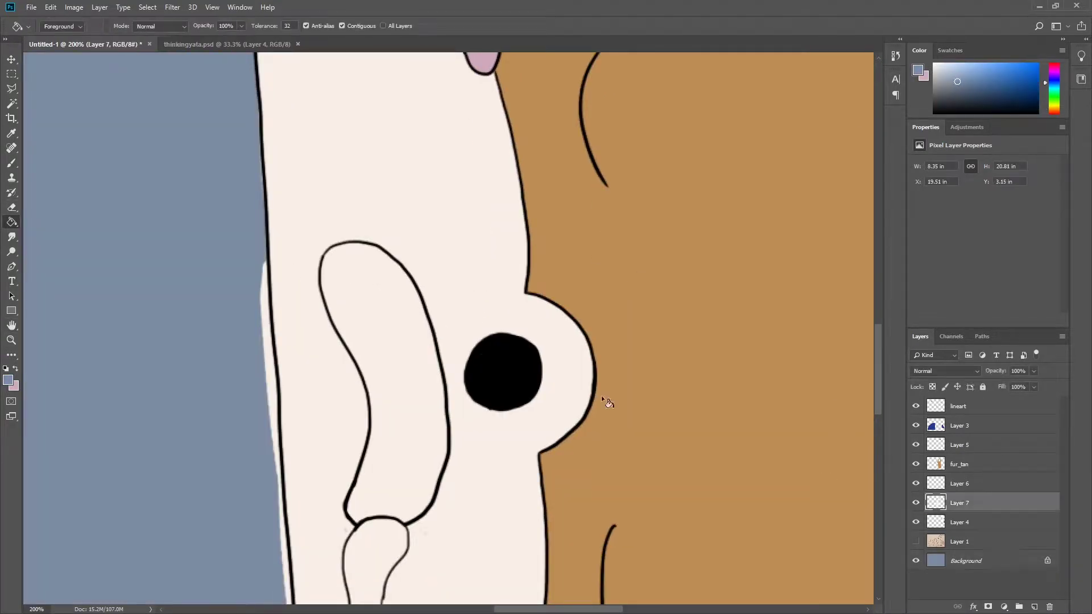
key("b")
left_click(277, 171, "alt")
scroll(284, 370, "down", 3)
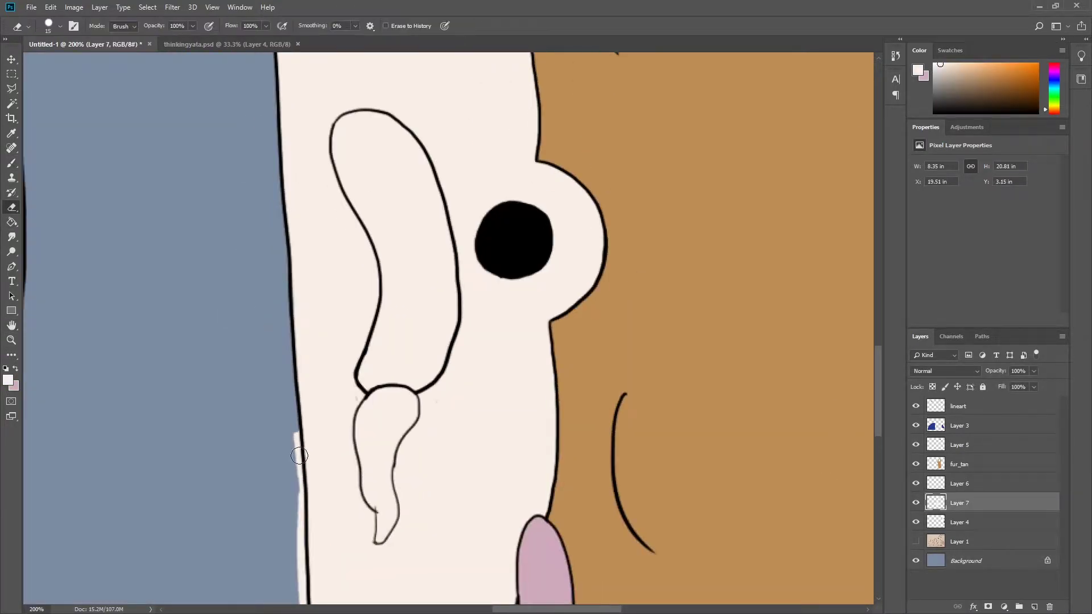
scroll(341, 450, "down", 3)
key("e")
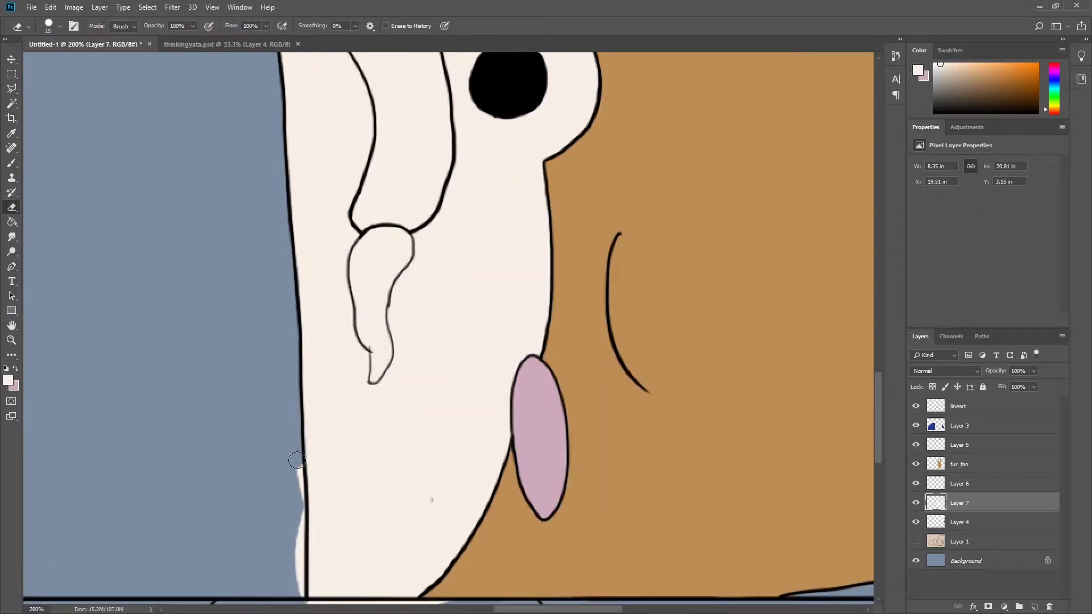
key("b")
scroll(395, 421, "down", 3)
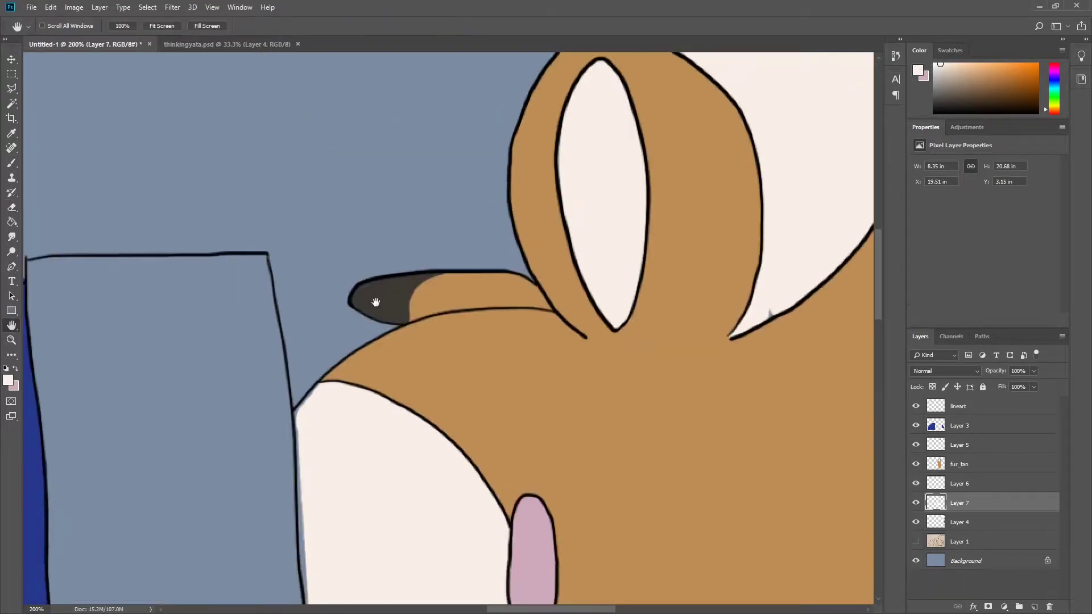
scroll(432, 398, "up", 5)
scroll(310, 420, "down", 2)
- Zoom in on the face and choose black as the brush colour
key("z")
left_click(310, 431, "alt")
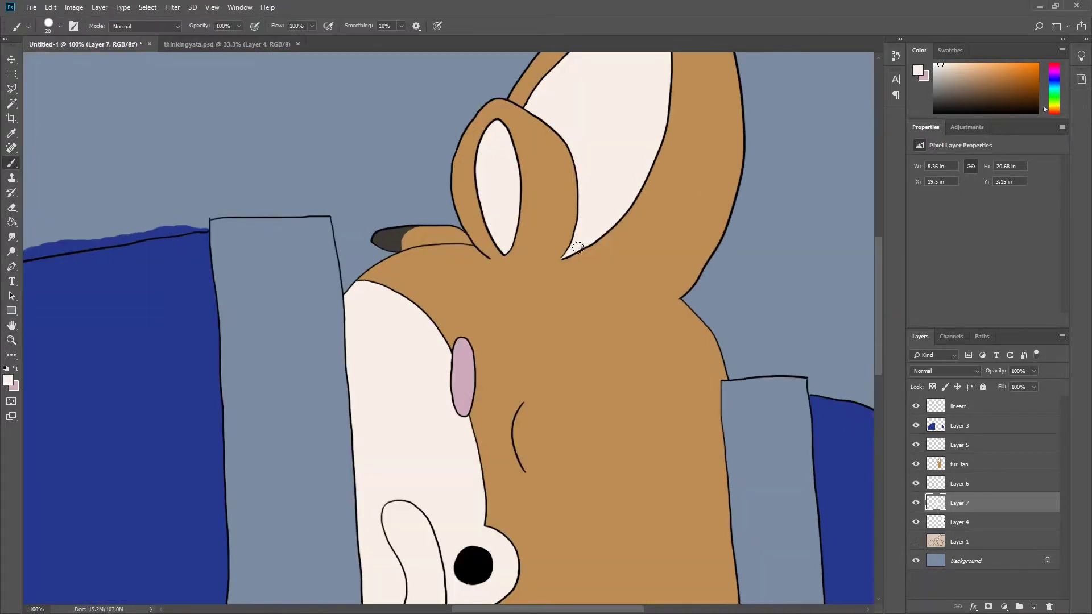
scroll(358, 330, "down", 5)
left_click(358, 329)
key("b")
left_click(8, 380)
left_click(600, 385)
- On a new layer, brush the long curved shape beside the eye solid black
left_click(853, 246)
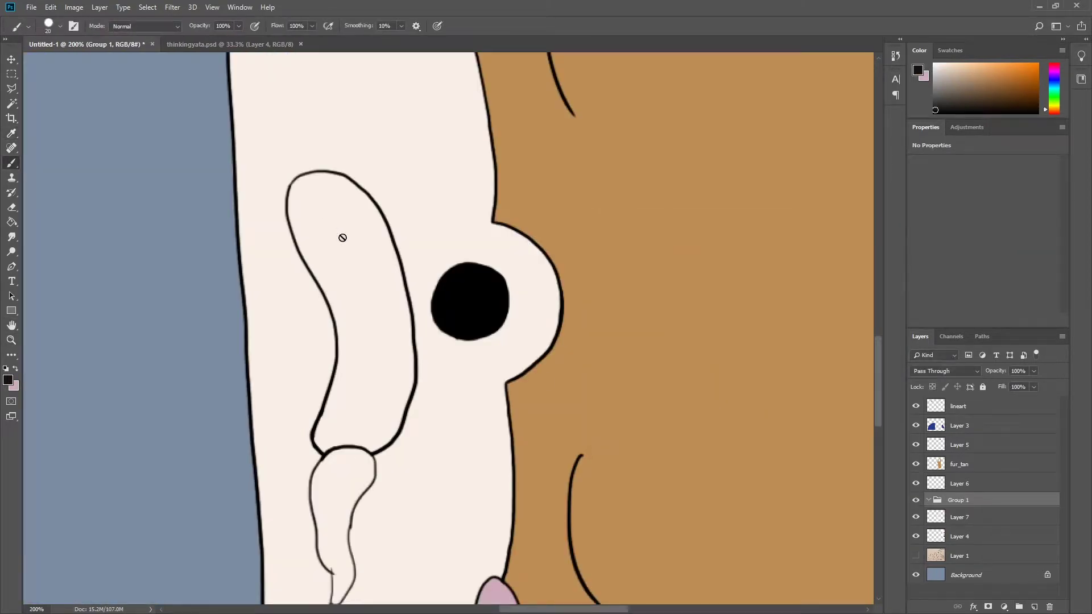
left_click(896, 55)
key("ctrl+shift+alt+n")
left_click_drag(341, 416, 353, 363)
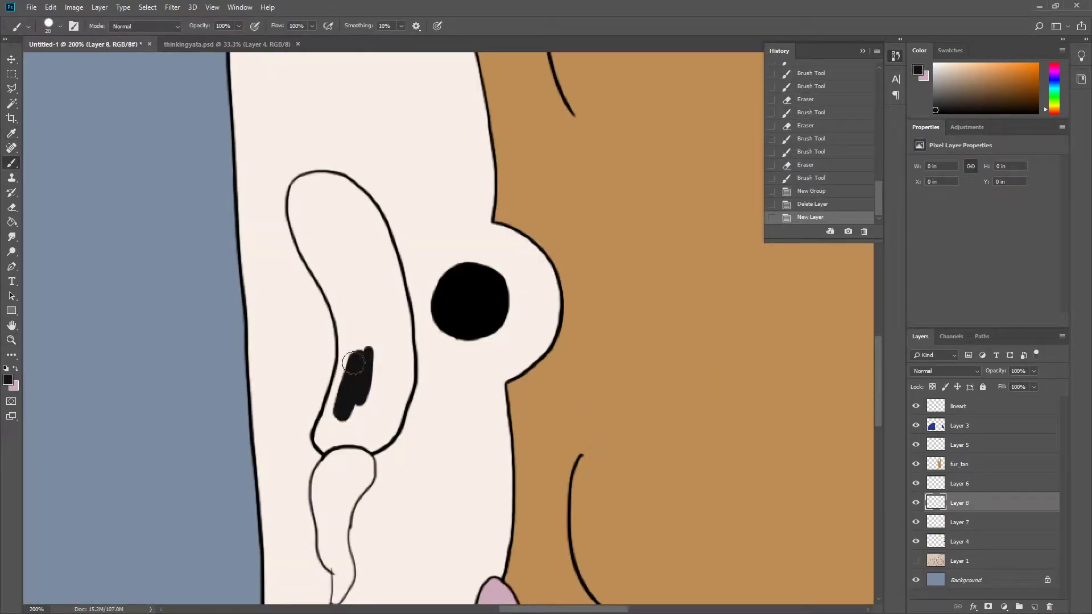
left_click_drag(397, 417, 419, 395)
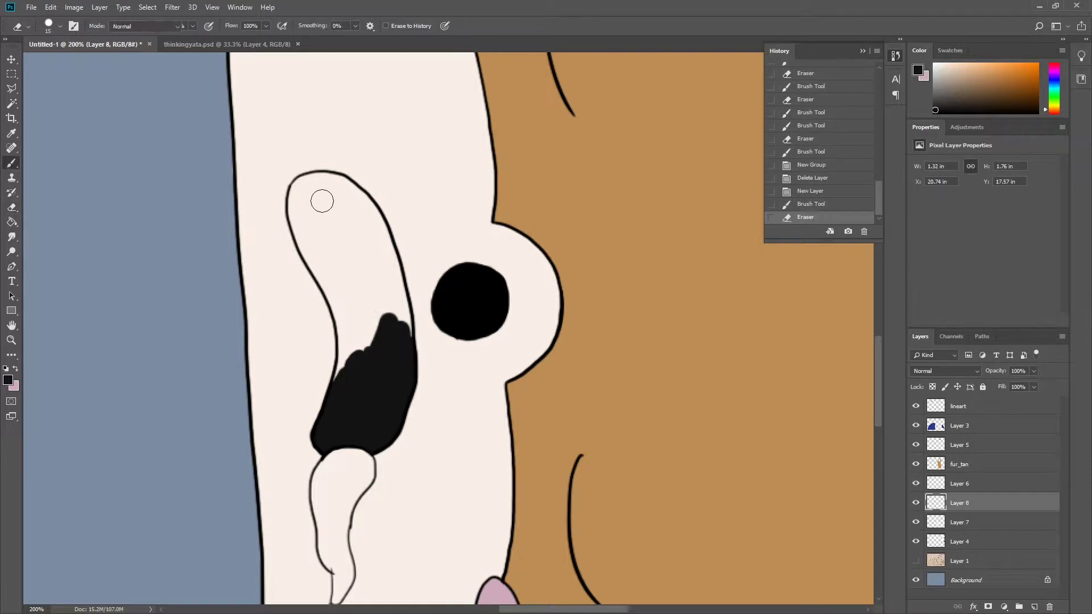
mouse_move(317, 199)
left_mouse_down()
mouse_move(317, 182)
mouse_move(390, 319)
mouse_move(302, 238)
left_mouse_up()
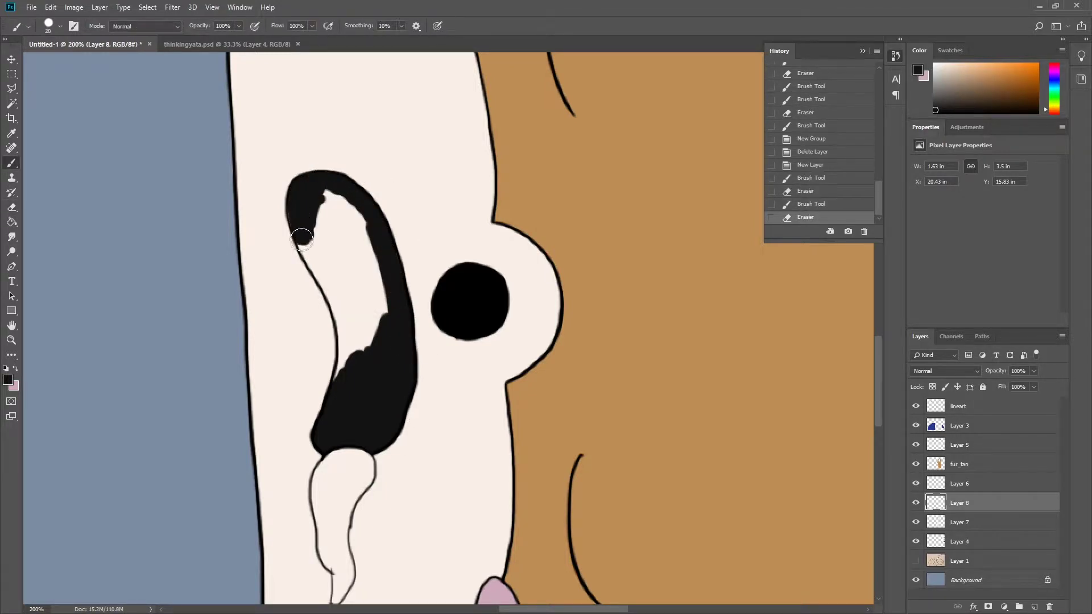
mouse_move(344, 314)
left_mouse_down()
mouse_move(364, 216)
mouse_move(292, 260)
left_mouse_up()
- Fit the view and add a new layer with light blue as the colour
key("z")
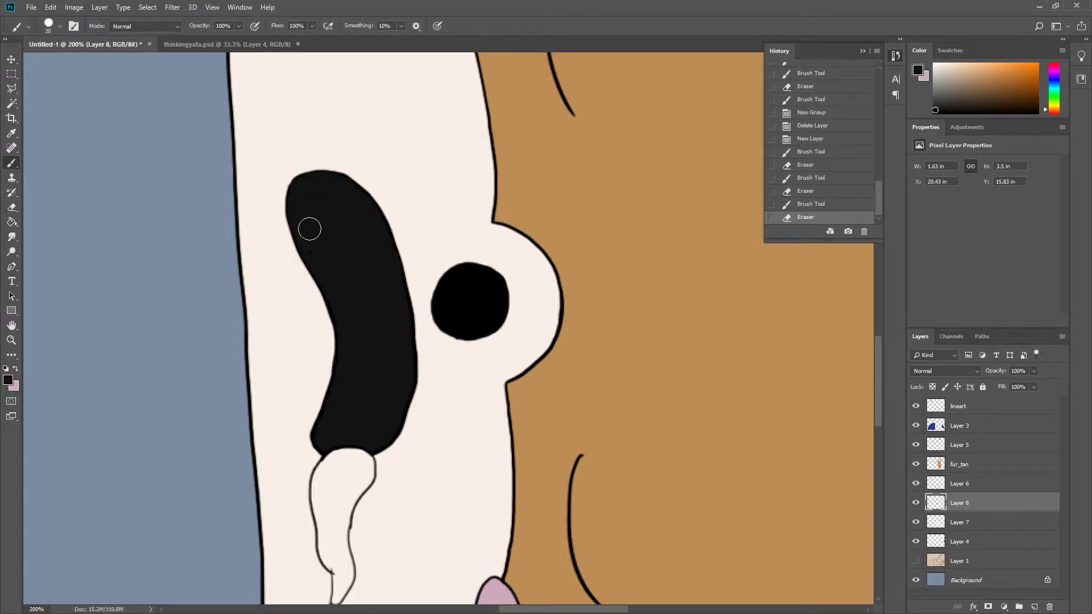
key("ctrl+0")
left_click(517, 466)
key("ctrl+shift+alt+n")
left_click(1054, 81)
left_click(956, 63)
- Paint the drip and puddle light blue, erasing any overspill
key("b")
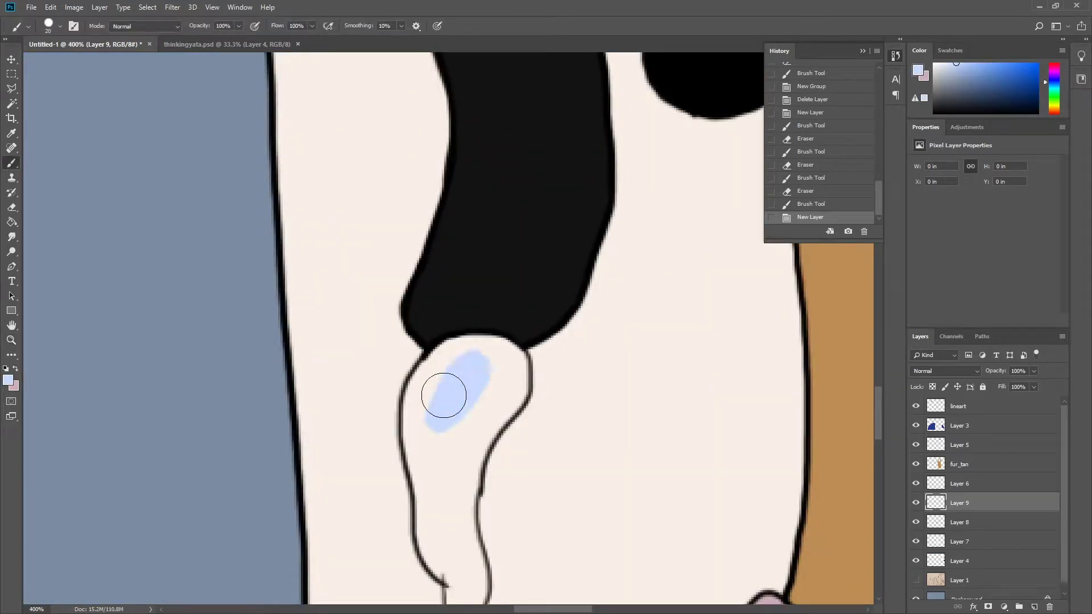
mouse_move(438, 376)
left_mouse_down()
mouse_move(472, 432)
mouse_move(446, 438)
left_mouse_up()
scroll(449, 438, "down", 5)
key("e")
mouse_move(455, 399)
left_mouse_down()
mouse_move(455, 512)
mouse_move(488, 402)
left_mouse_up()
key("b")
left_click_drag(341, 568, 415, 85)
mouse_move(341, 433)
left_mouse_down()
mouse_move(395, 480)
mouse_move(224, 398)
mouse_move(802, 367)
mouse_move(784, 477)
mouse_move(631, 405)
left_mouse_up()
- Extend light blue around the puddle's inner edge and erase stray grey
key("space")
mouse_move(677, 364)
left_mouse_down()
mouse_move(702, 463)
mouse_move(378, 463)
mouse_move(56, 376)
mouse_move(136, 438)
left_mouse_up()
key("e")
mouse_move(748, 477)
left_mouse_down()
mouse_move(604, 453)
mouse_move(161, 319)
mouse_move(565, 484)
mouse_move(212, 347)
mouse_move(517, 439)
mouse_move(398, 455)
mouse_move(508, 475)
left_mouse_up()
key("b")
- Lighten a spot on the drip and burn the drool puddle's lower edge
key("z")
key("o")
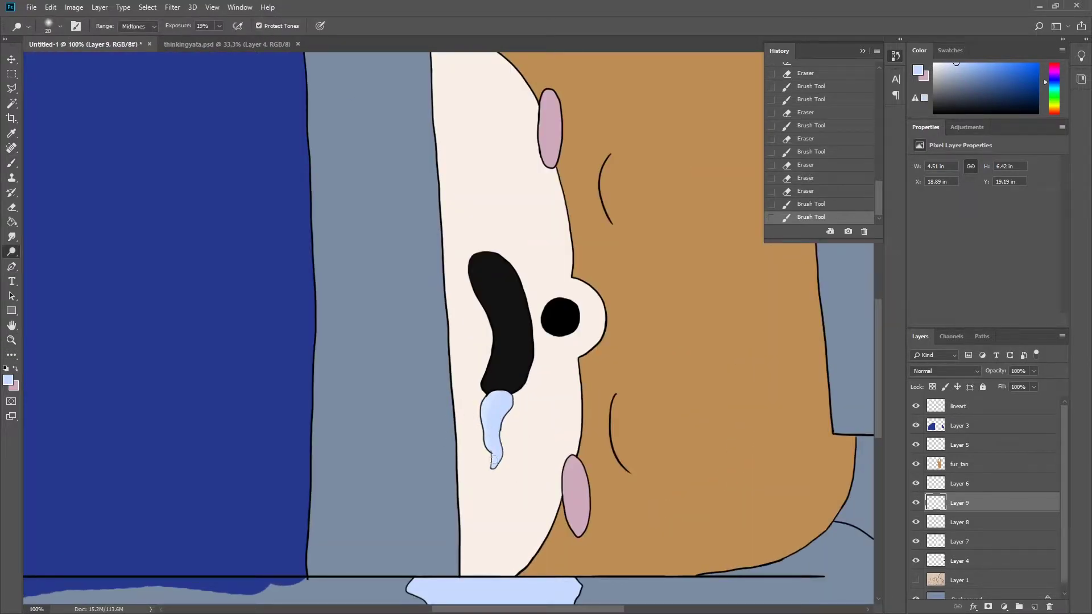
left_click(494, 460)
left_click_drag(472, 529, 461, 446)
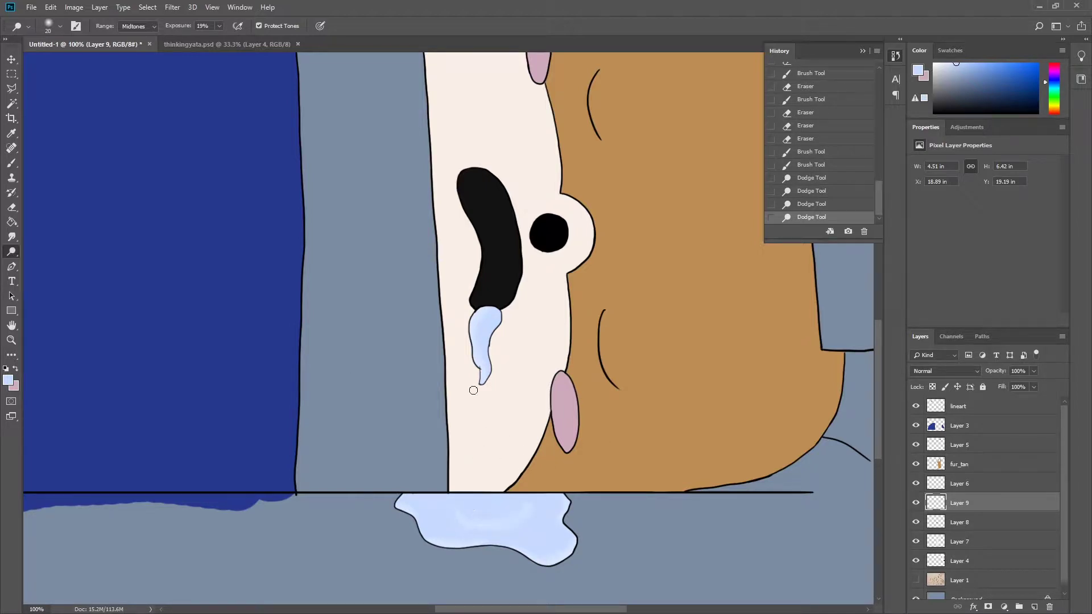
left_click_drag(567, 528, 530, 562)
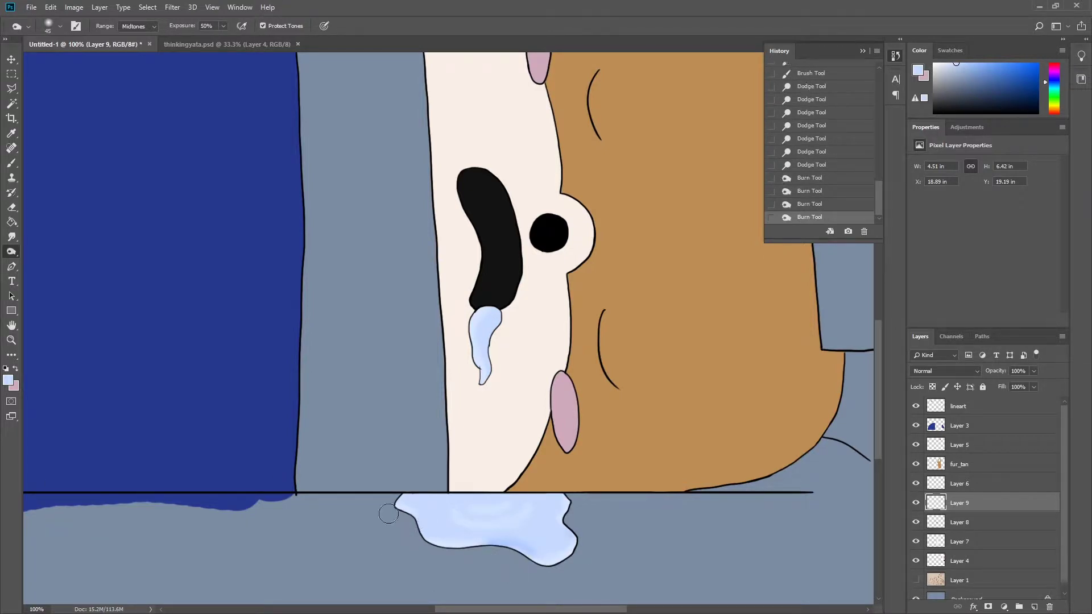
key("z")
key("ctrl+0")
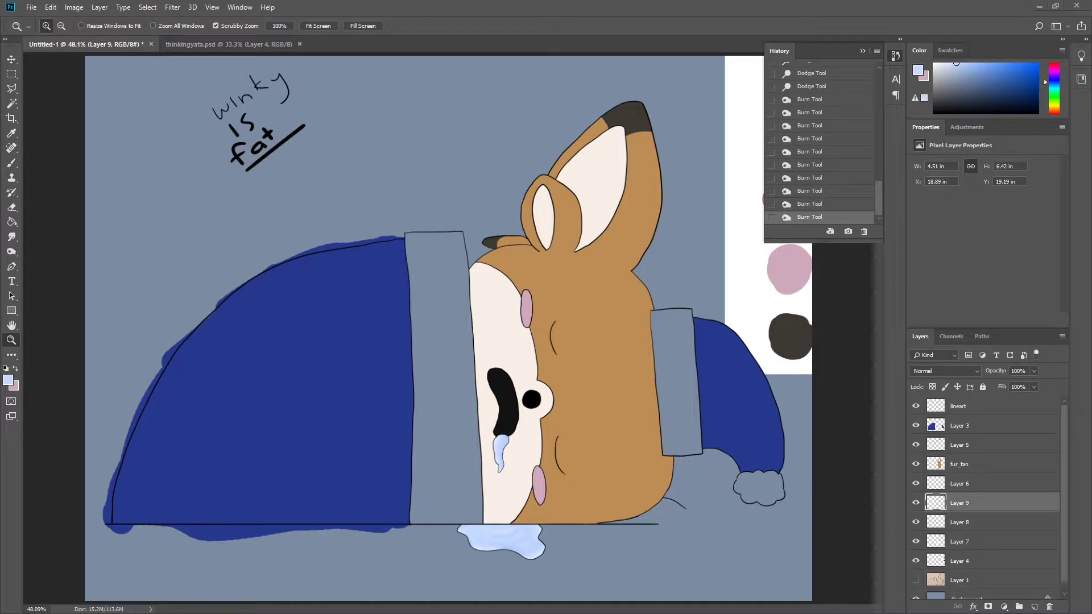
left_click(581, 304)
- Rename the layers fur_dark, cheeks, drool and fur_light in the Layers panel
double_click(959, 425)
type("blanket_hat")
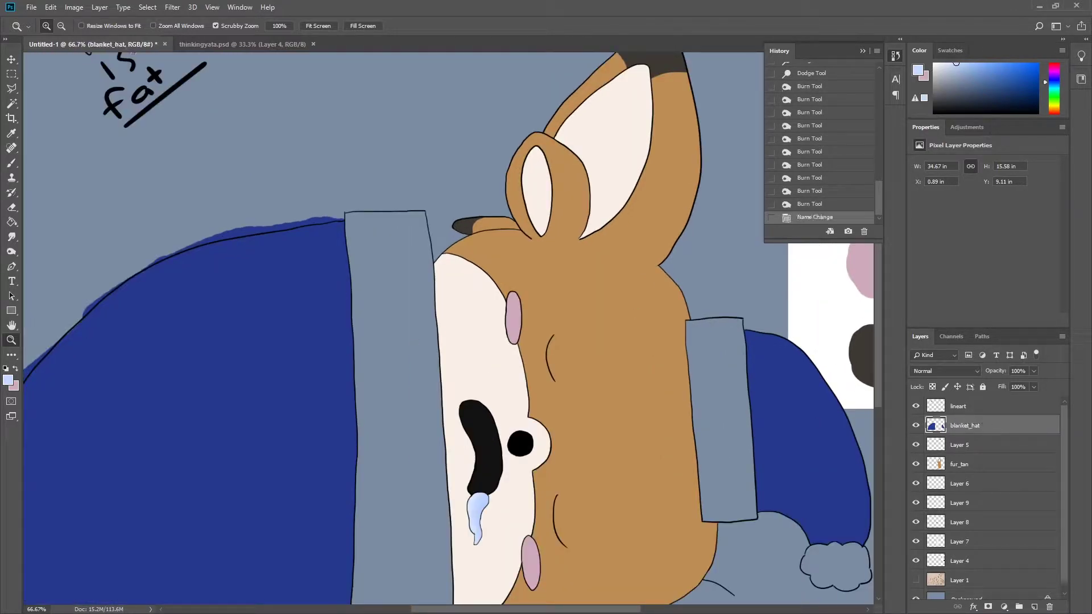
double_click(959, 445)
type("fur_dark")
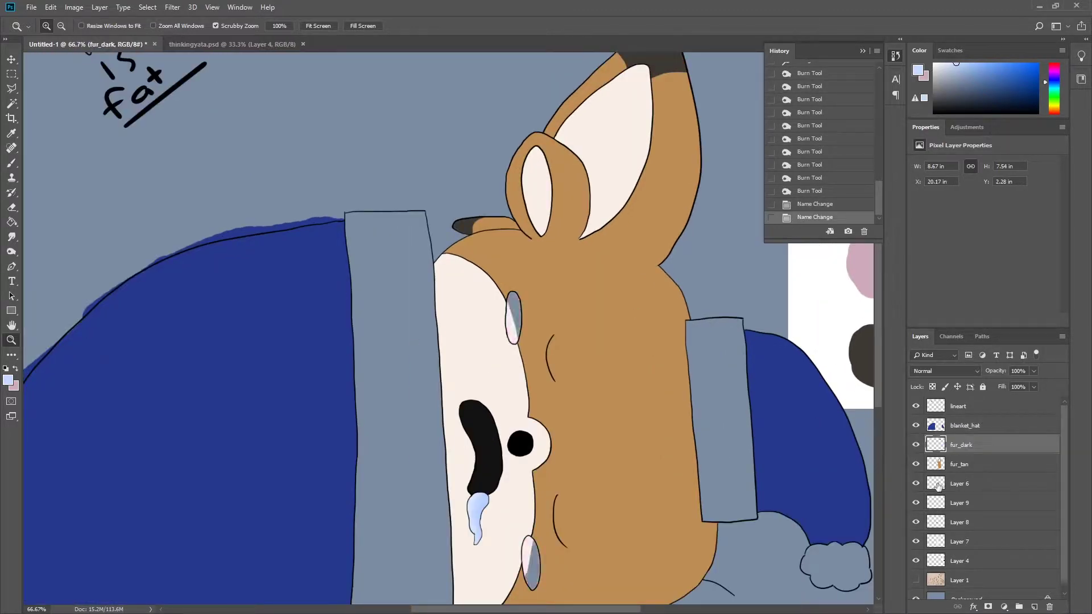
double_click(959, 484)
type("cheeks")
double_click(957, 502)
type("drool")
double_click(960, 522)
type("mouth")
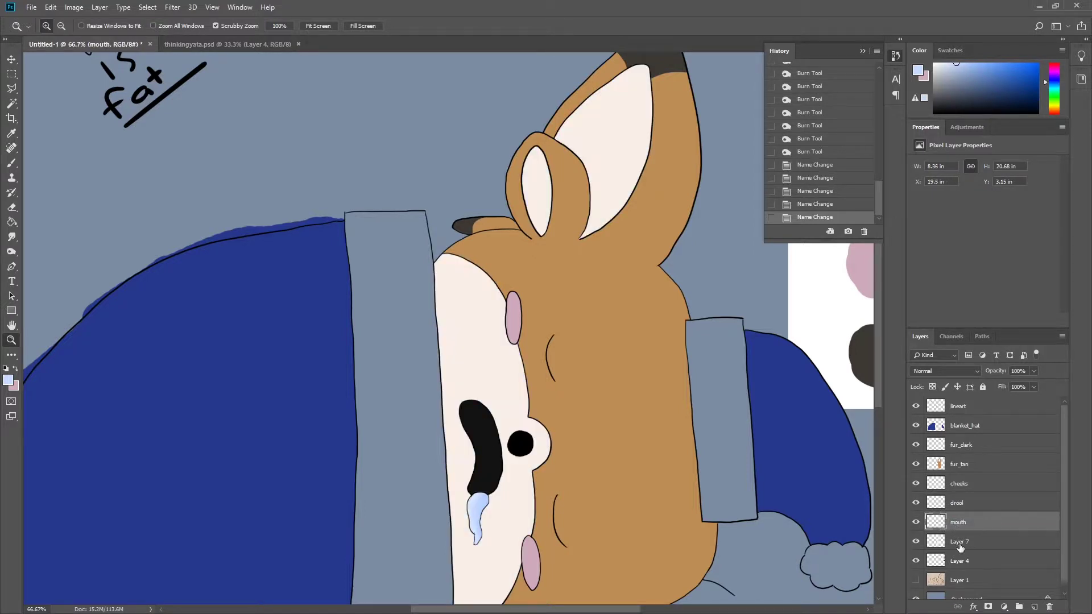
double_click(959, 541)
type("fur_light")
double_click(966, 560)
type("palette")
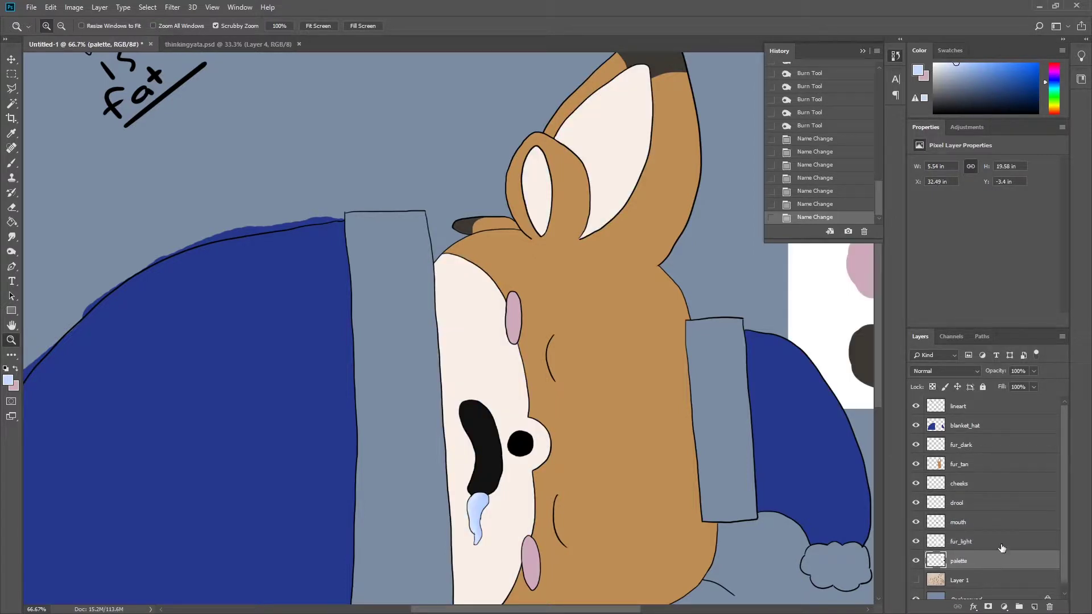
- Dismiss the layer style dialog and erase blue overflow above the blanket_hat outline
double_click(1001, 560)
key("Escape")
left_click(456, 174)
key("e")
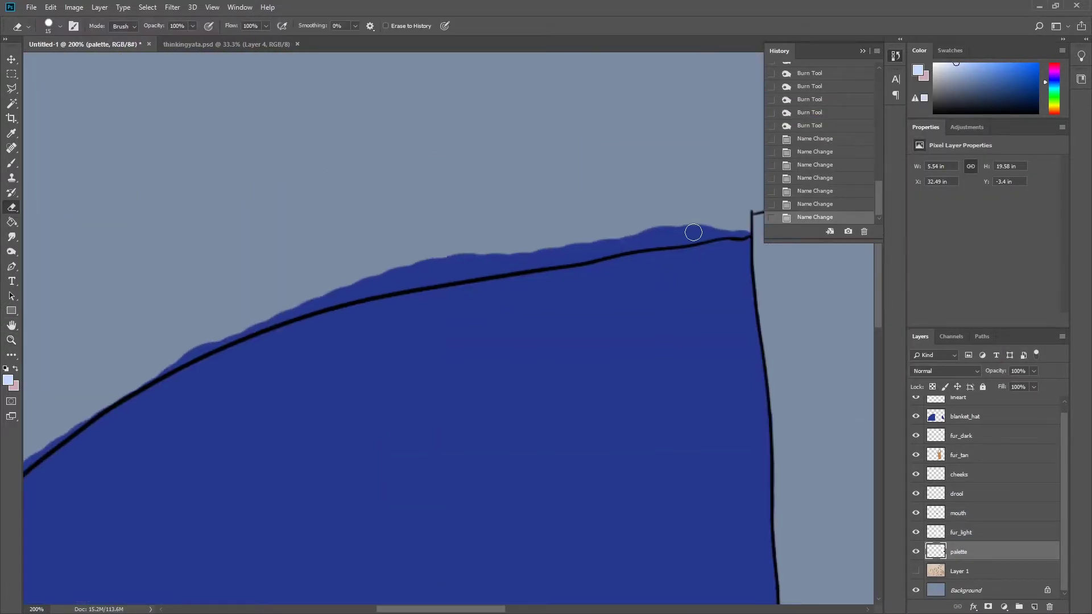
left_click(965, 416)
mouse_move(749, 233)
left_mouse_down()
mouse_move(466, 269)
mouse_move(223, 337)
left_mouse_up()
- Erase spill along the blanket's top and left edges, brushing blanket blue into a gap
key("b")
left_click(596, 277, "alt")
key("e")
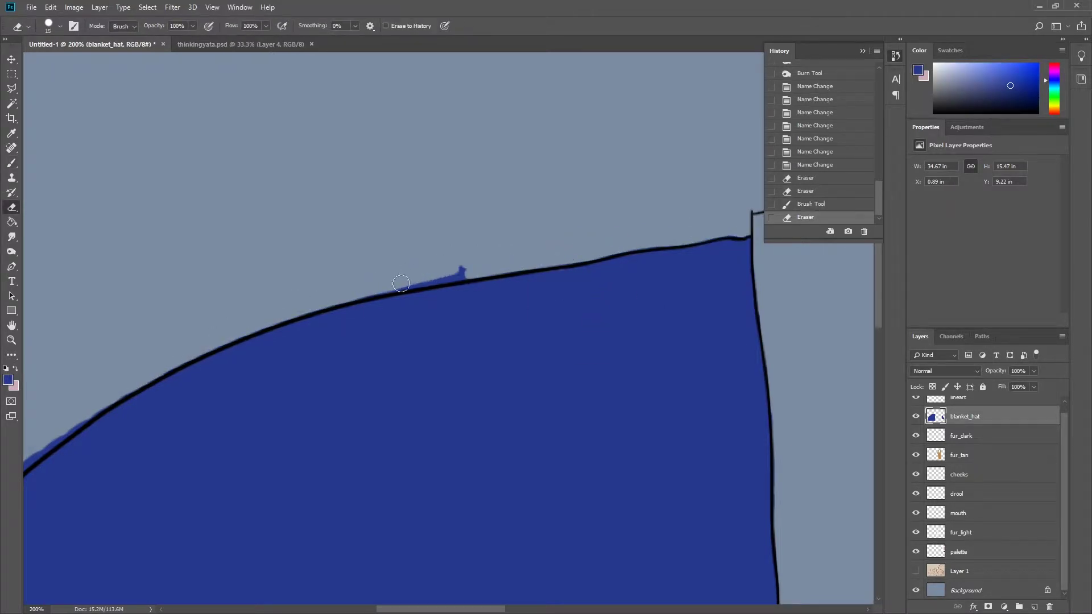
left_click_drag(401, 283, 464, 270)
scroll(276, 325, "down", 5)
left_click_drag(398, 444, 557, 319)
key("b")
mouse_move(347, 495)
left_mouse_down()
mouse_move(393, 466)
mouse_move(398, 444)
left_mouse_up()
key("e")
mouse_move(313, 515)
left_mouse_down()
mouse_move(427, 313)
mouse_move(336, 538)
left_mouse_up()
- Erase blue outside the blanket's left side and around its bottom corner
scroll(350, 522, "down", 2)
left_click_drag(364, 353, 307, 529)
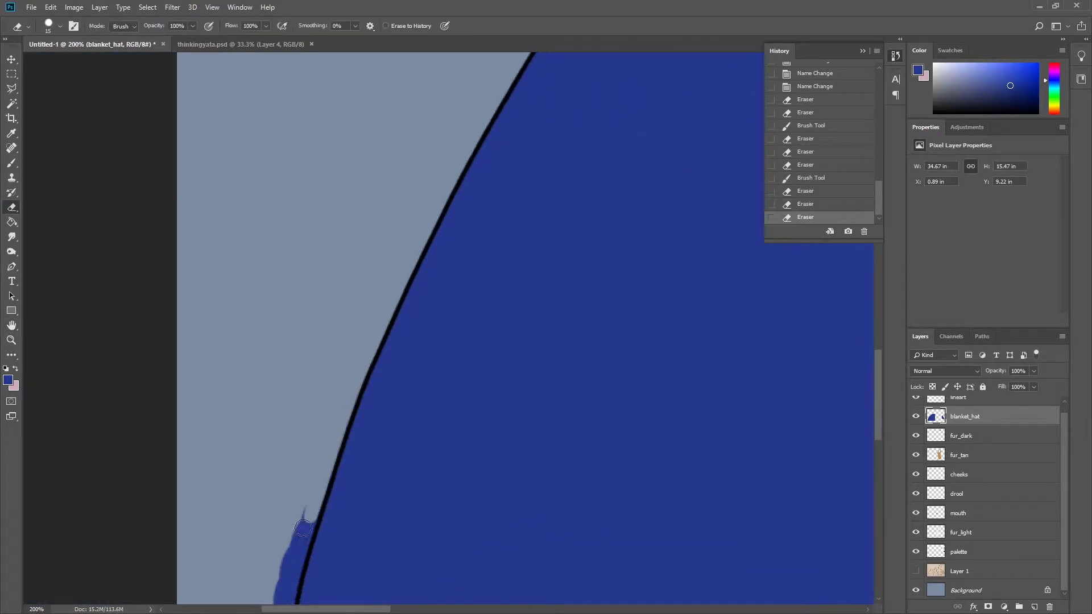
scroll(313, 512, "down", 3)
left_click_drag(341, 392, 280, 572)
scroll(280, 511, "down", 3)
left_click_drag(392, 441, 347, 447)
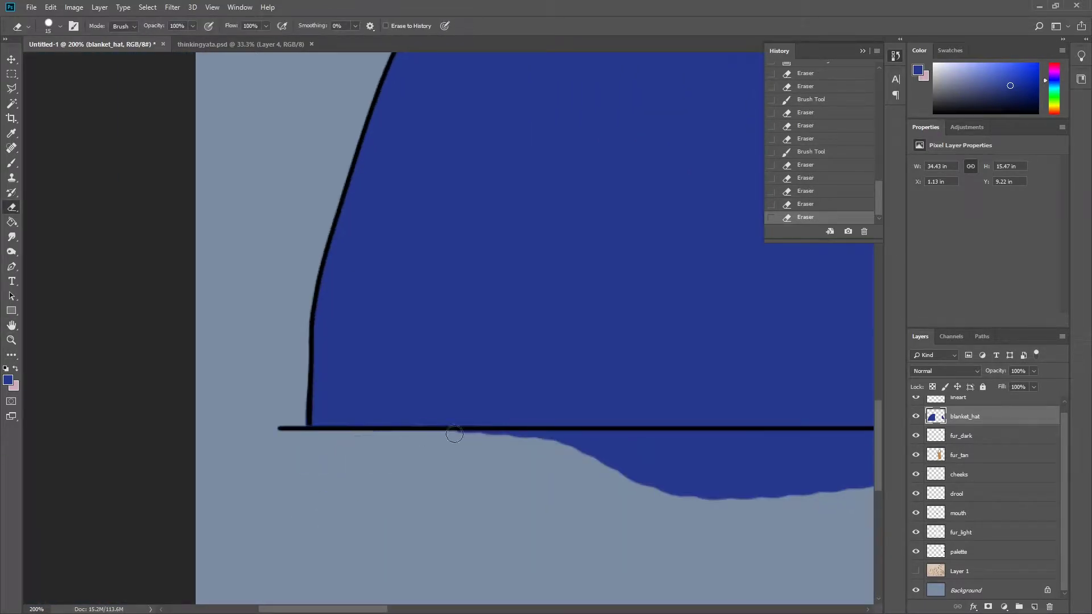
left_click_drag(454, 434, 512, 435)
scroll(521, 434, "right", 3)
scroll(680, 455, "right", 3)
- Erase straight strips and blobs of blue below the blanket's bottom outline
left_click(353, 450, "shift")
left_click(847, 422, "shift")
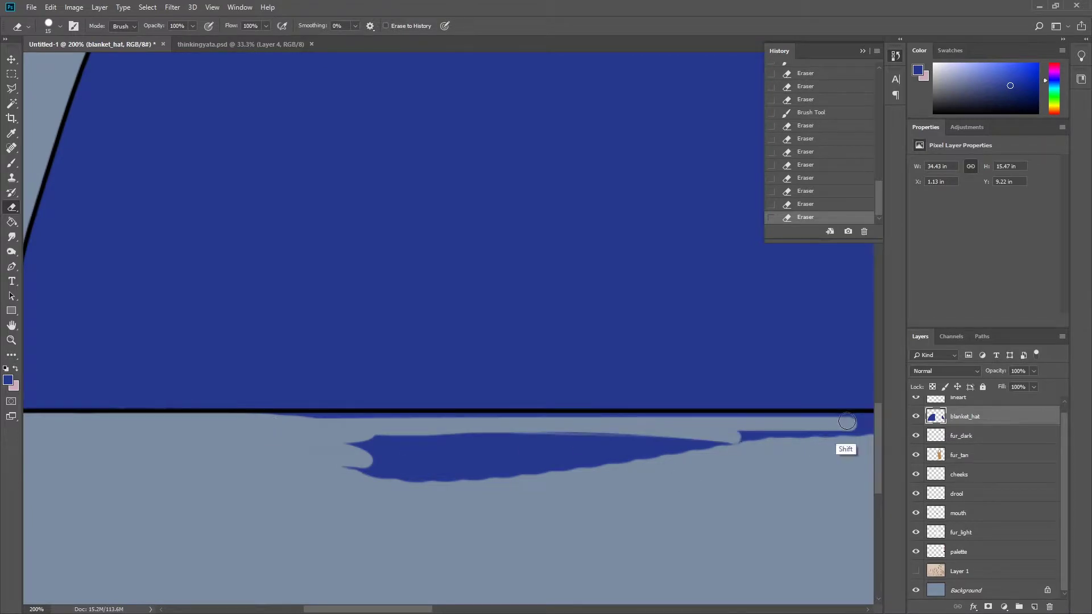
left_click(267, 434, "shift")
scroll(660, 473, "right", 5)
scroll(342, 432, "left", 5)
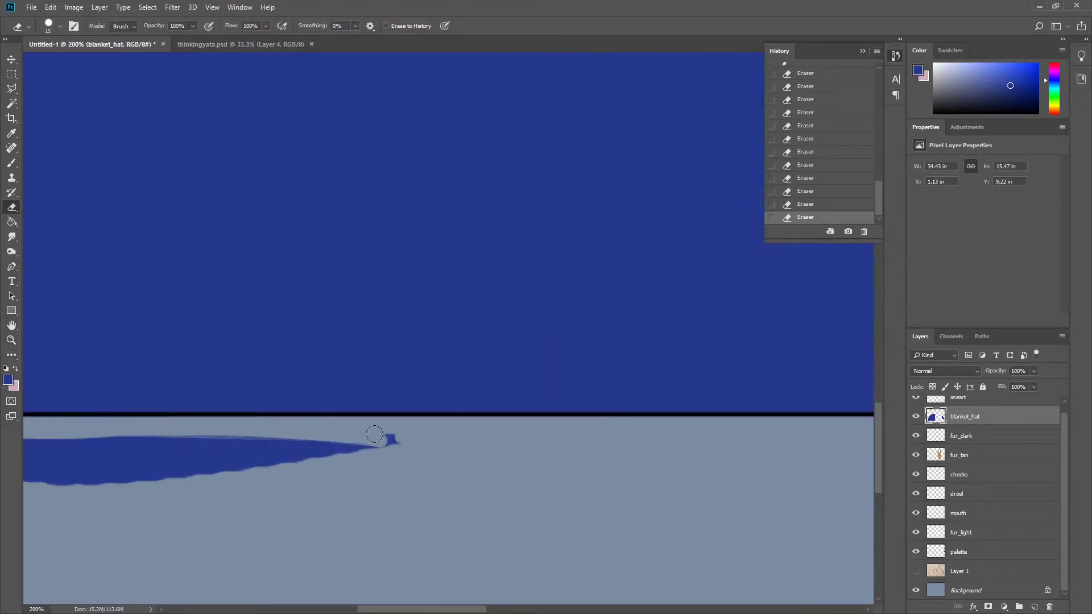
scroll(377, 438, "left", 5)
left_click_drag(618, 443, 592, 480)
left_click(586, 462, "shift")
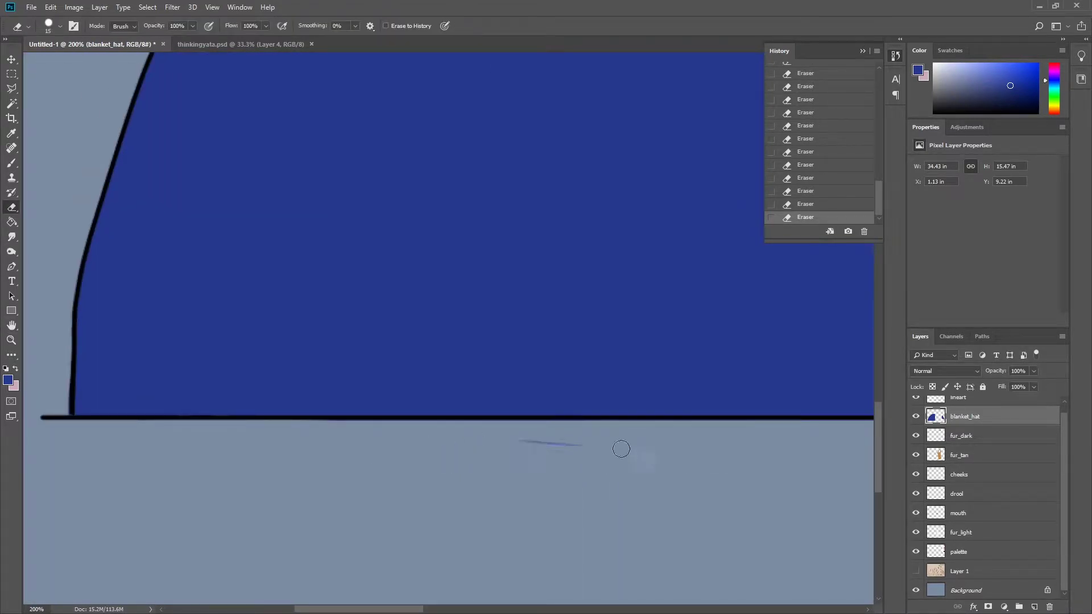
key("z")
key("ctrl+0")
- On new empty layers, paint the hat's pom-pom solid white and touch up its fill
left_click(1036, 608)
key("ctrl+1")
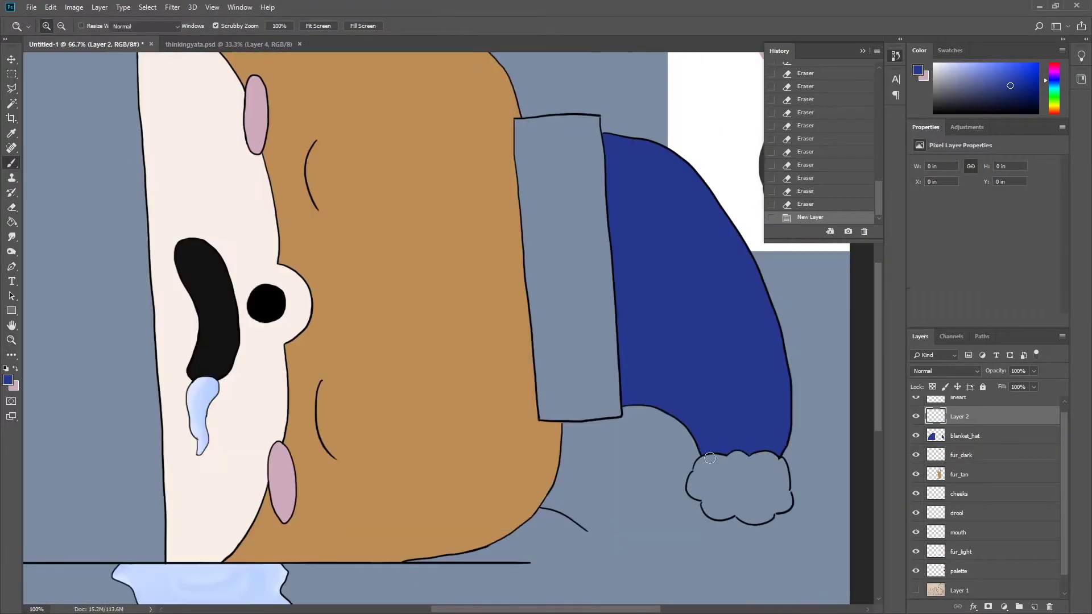
key("b")
left_click(1036, 608, "ctrl")
left_click_drag(708, 466, 756, 481)
scroll(755, 480, "up", 2)
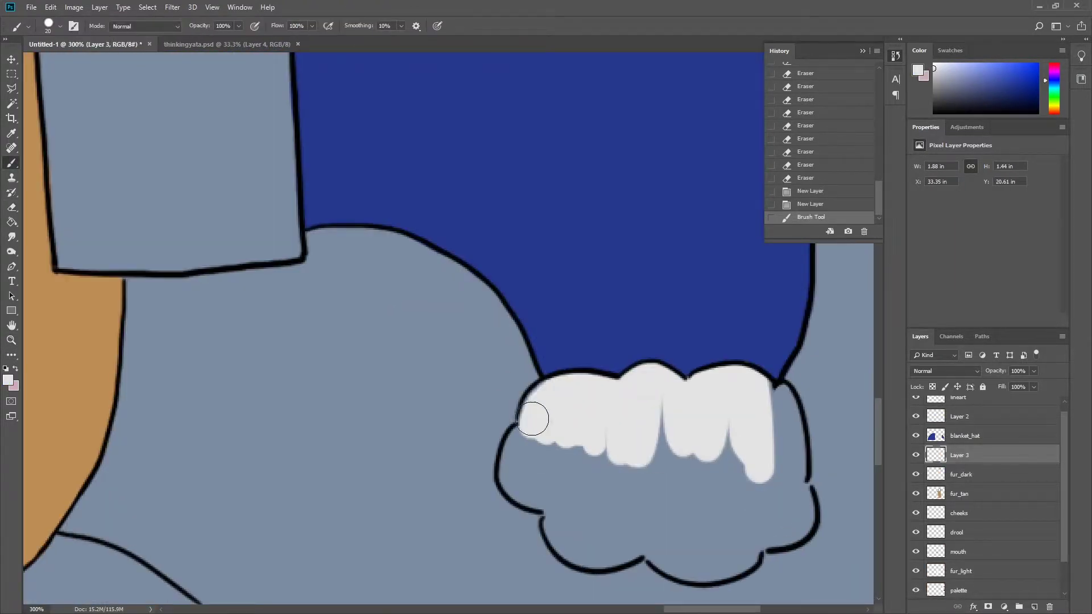
mouse_move(531, 419)
left_mouse_down()
mouse_move(566, 492)
mouse_move(743, 523)
mouse_move(778, 414)
mouse_move(653, 528)
mouse_move(719, 461)
left_mouse_up()
key("e")
left_click(763, 485)
- Select the grey hat band with the Magic Wand and bucket-fill it white
key("z")
key("ctrl+0")
key("ctrl+1")
key("b")
left_click_drag(616, 216, 613, 229)
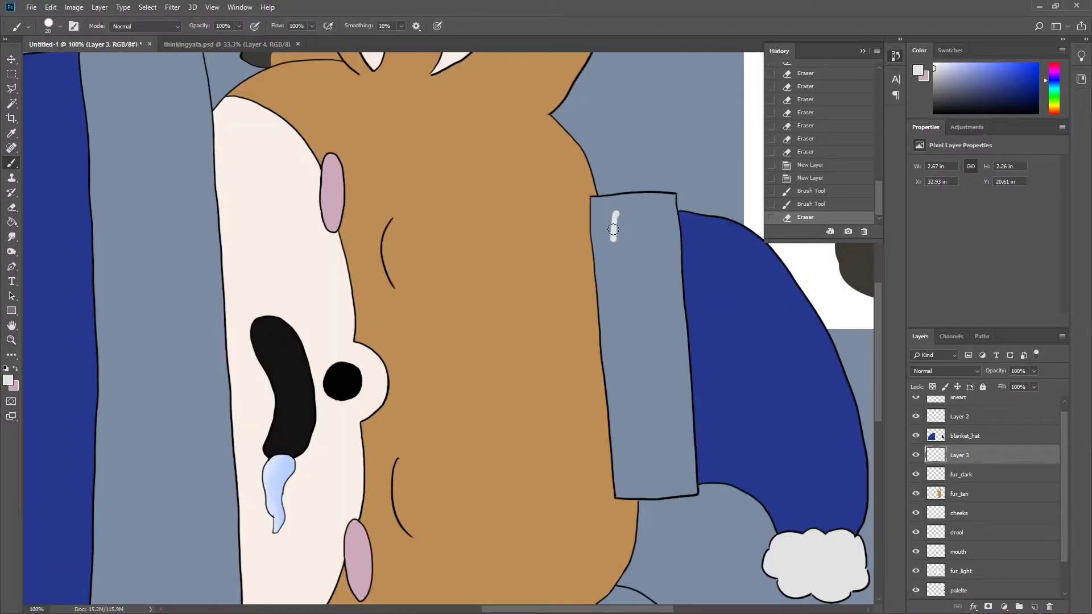
left_click(648, 341)
key("g")
key("ctrl+d")
- Erase a stray mark on the band and paint its lower-left edge white
scroll(608, 225, "up", 1)
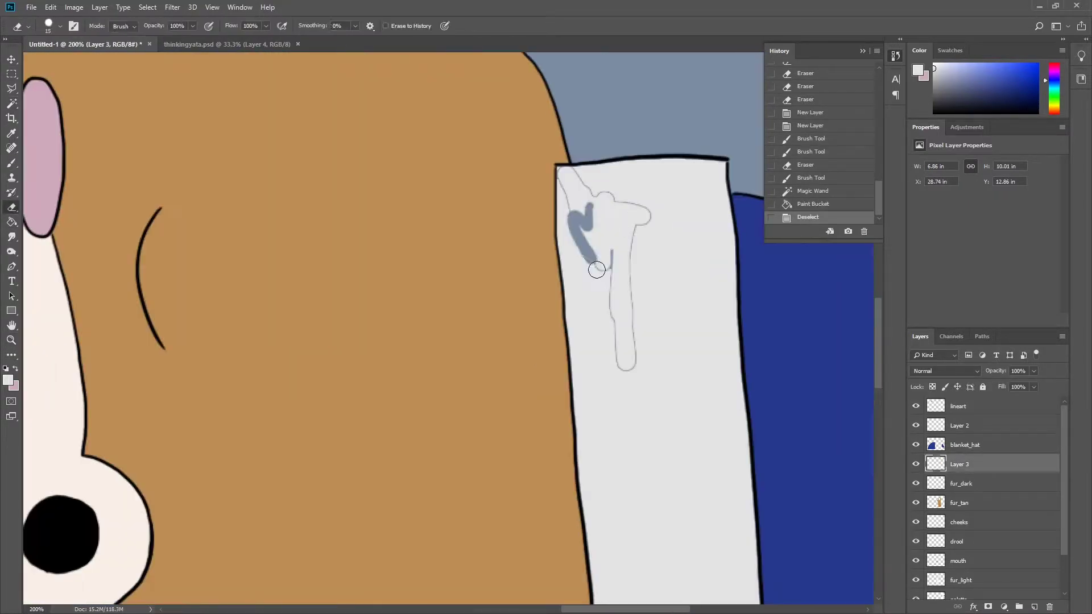
left_click_drag(580, 188, 595, 197)
key("ctrl+0")
scroll(679, 313, "up", 3)
left_click(679, 313)
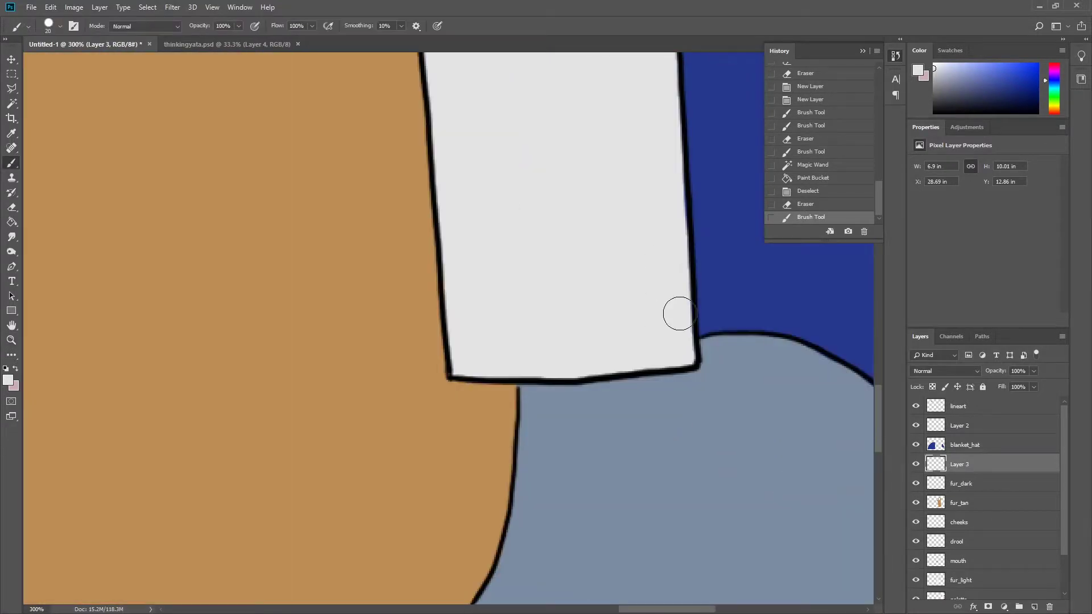
left_click_drag(473, 368, 446, 245)
key("g")
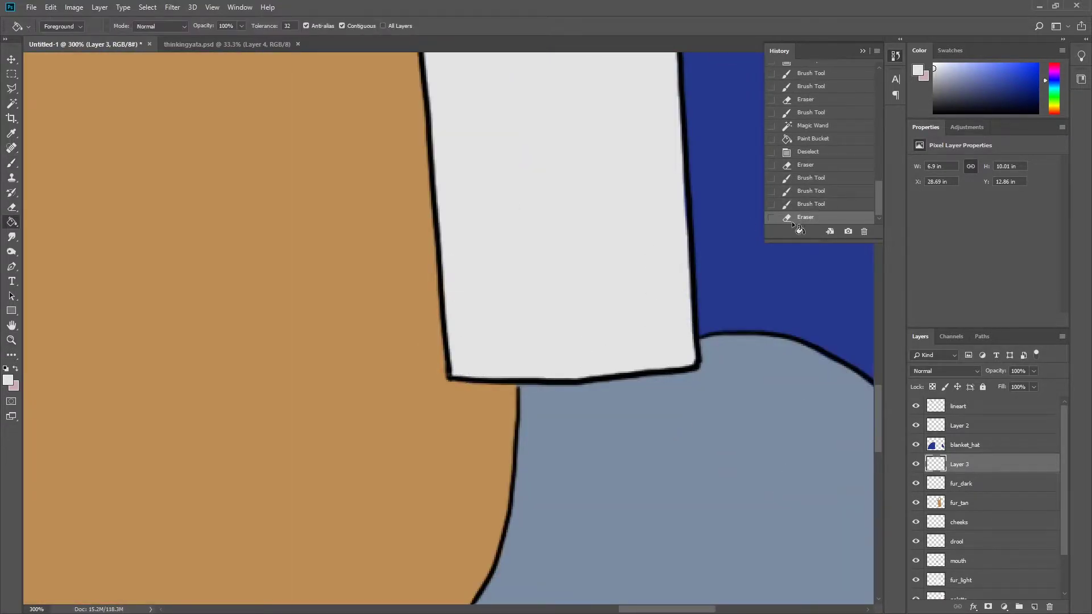
left_click_drag(678, 57, 689, 296)
- Make the white band's layer the active layer for edge cleanup
key("e")
scroll(643, 249, "up", 3)
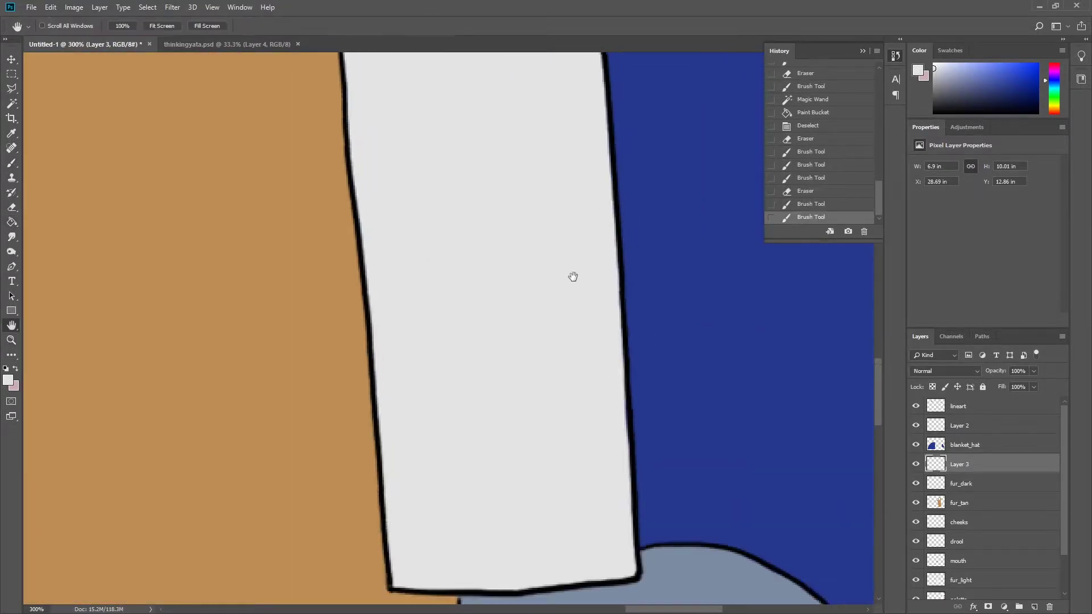
key("alt+bracketright")
left_click(592, 525)
scroll(592, 525, "up", 5)
key("alt+bracketleft")
- Tidy the white band's top corner against the outline with Eraser and white Brush
key("b")
scroll(556, 372, "up", 5)
key("e")
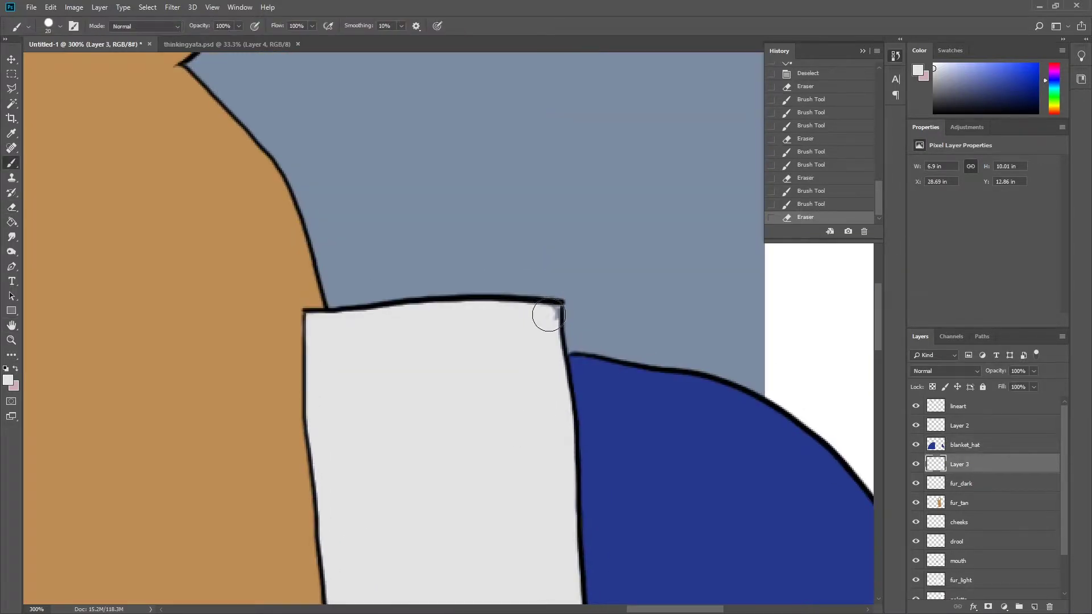
left_click_drag(548, 313, 565, 370)
key("b")
left_click_drag(329, 311, 316, 317)
key("e")
- Add a new layer above the blanket with yellow as the paint colour
key("b")
key("ctrl+0")
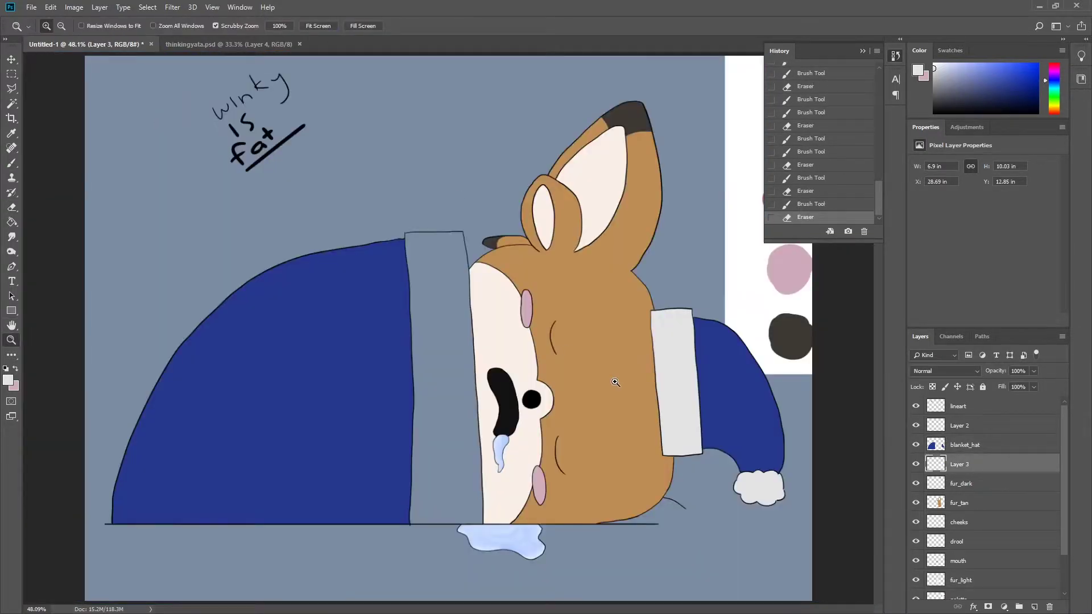
scroll(599, 265, "up", 5)
key("alt+bracketright")
key("ctrl+shift+alt+n")
left_click(1009, 63)
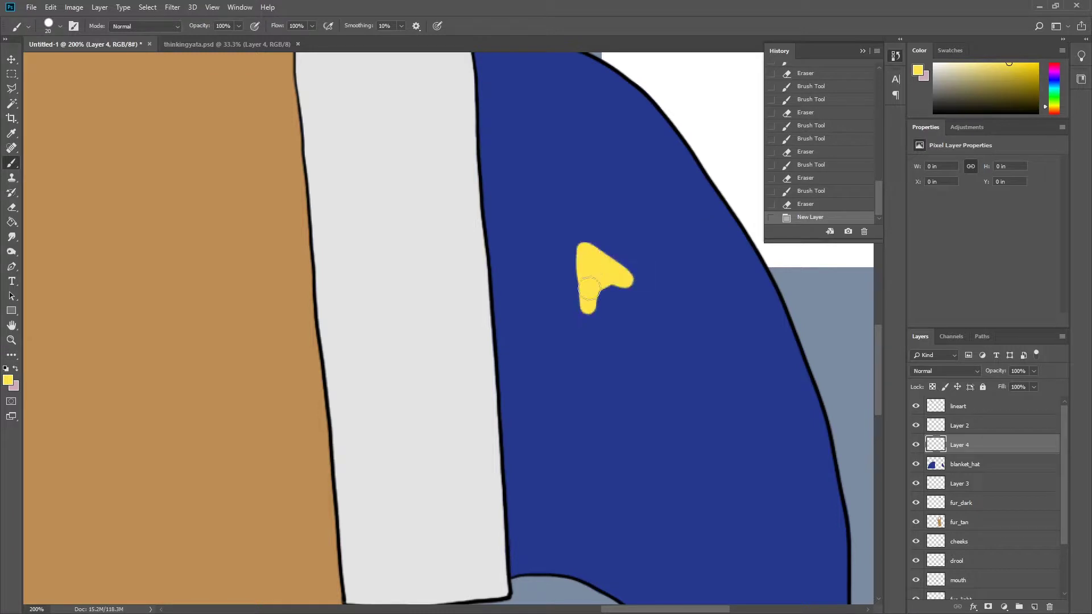
- Erase the first lopsided star and draw two yellow stars on the hat
key("e")
mouse_move(598, 262)
left_mouse_down()
mouse_move(580, 313)
mouse_move(620, 261)
mouse_move(615, 290)
left_mouse_up()
key("b")
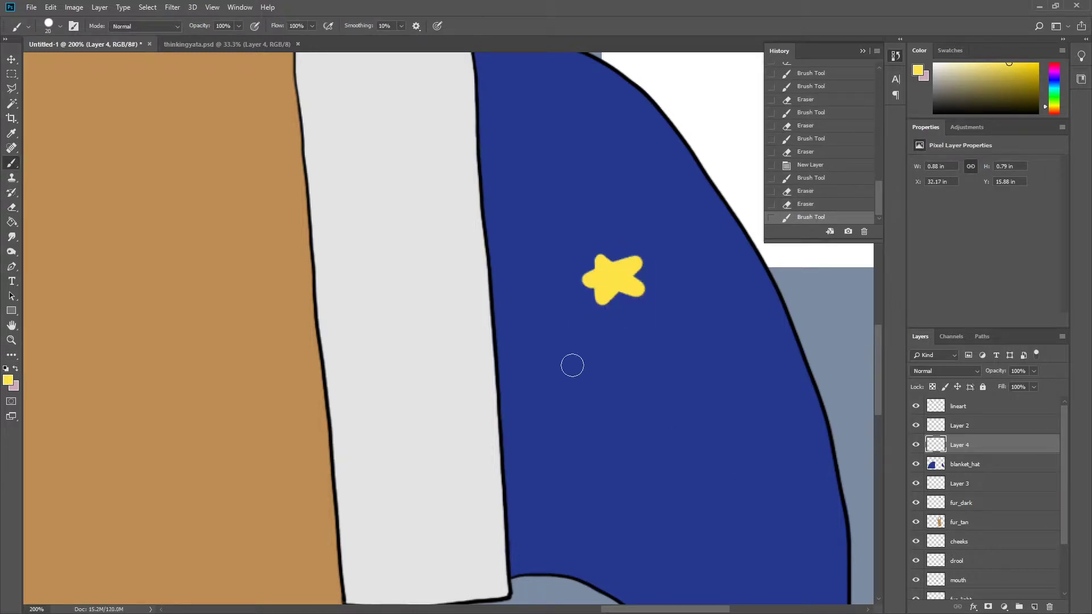
left_click_drag(573, 366, 592, 375)
mouse_move(704, 343)
left_mouse_down()
mouse_move(690, 395)
mouse_move(716, 401)
left_mouse_up()
scroll(690, 395, "down", 5)
scroll(751, 415, "up", 4)
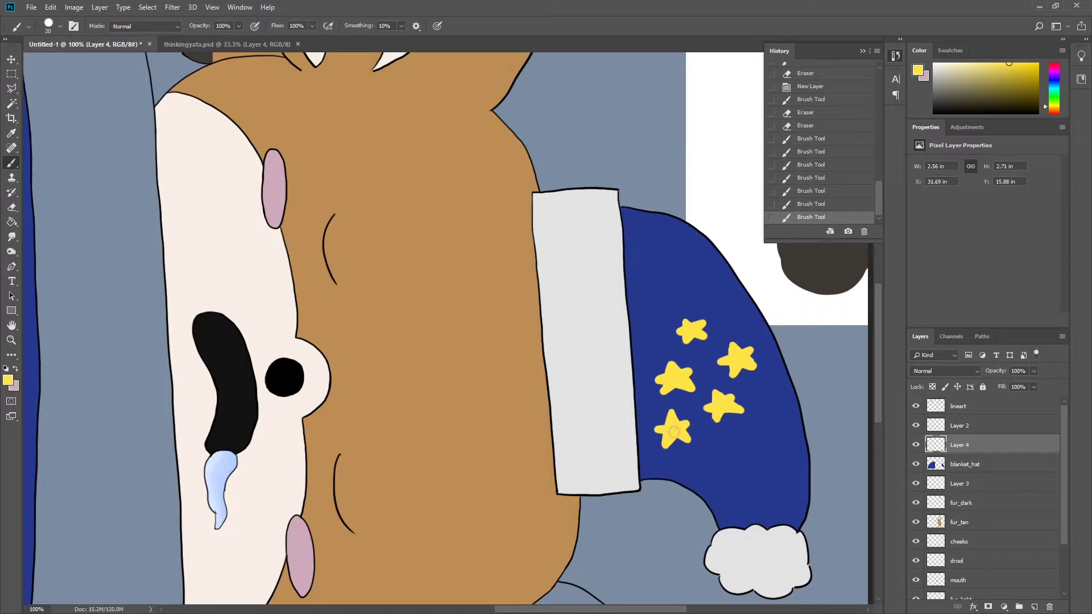
- Remove a misdrawn stroke, delete the stars layer and lock the blanket_hat layer
key("e")
left_click_drag(724, 468, 740, 449)
key("b")
left_click_drag(726, 472, 739, 454)
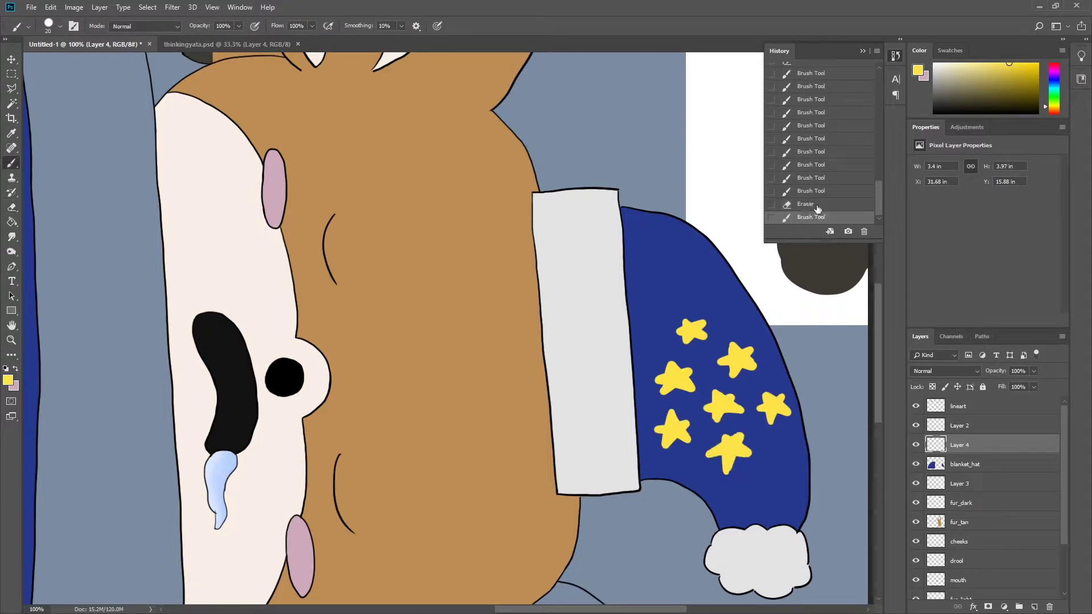
left_click(818, 205)
key("Delete")
key("ctrl+slash")
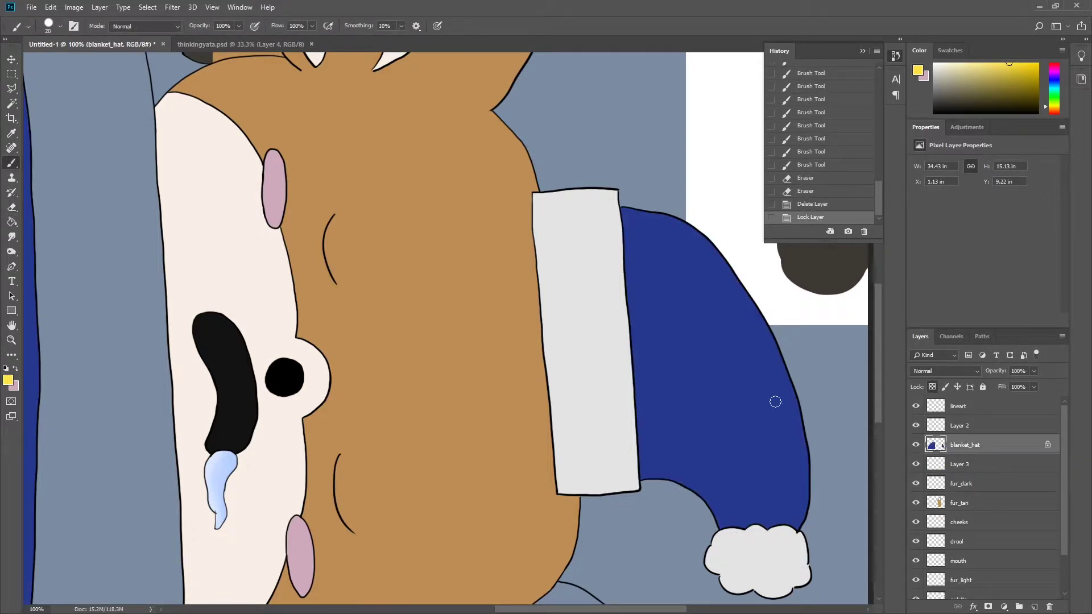
- Paint a filled yellow star and cover the lower star with the hat's blue
left_click_drag(770, 442, 781, 444)
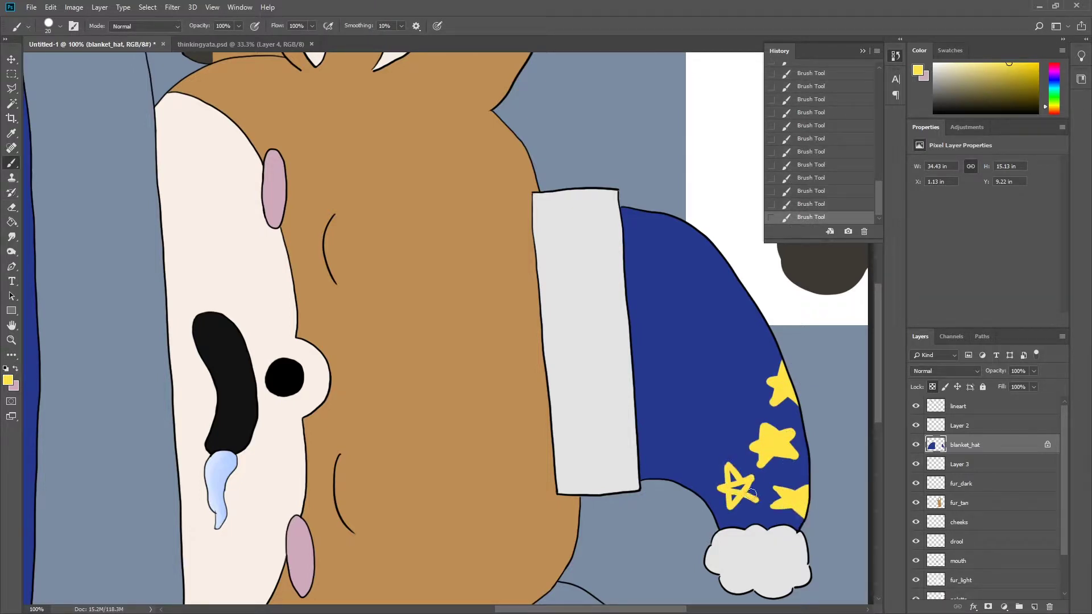
key("e")
left_click_drag(721, 464, 732, 483)
key("b")
left_click(707, 435, "alt")
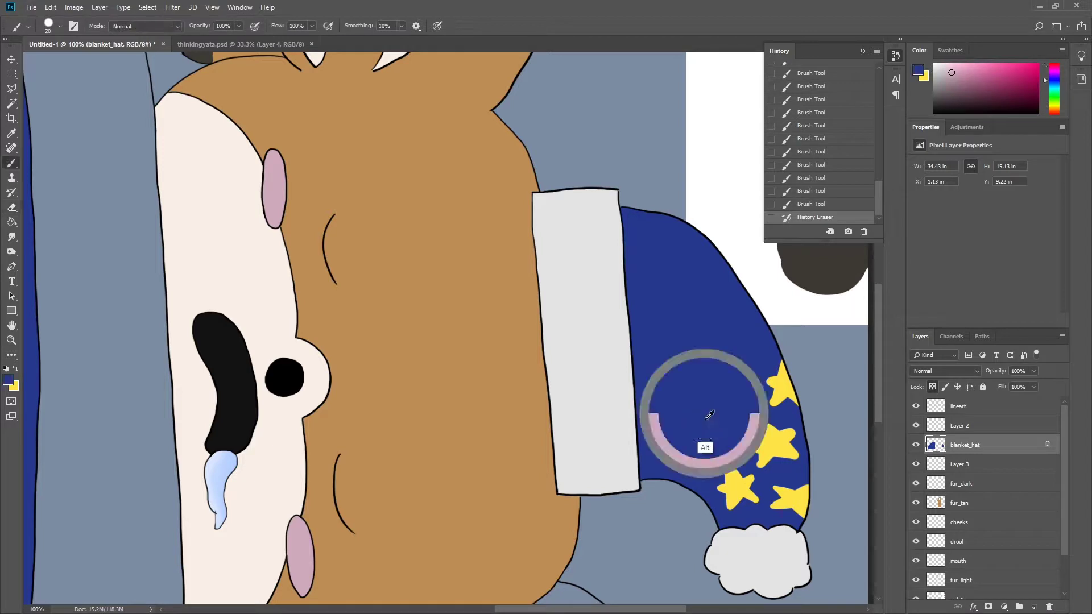
mouse_move(728, 472)
left_mouse_down()
mouse_move(750, 481)
mouse_move(723, 486)
left_mouse_up()
key("x")
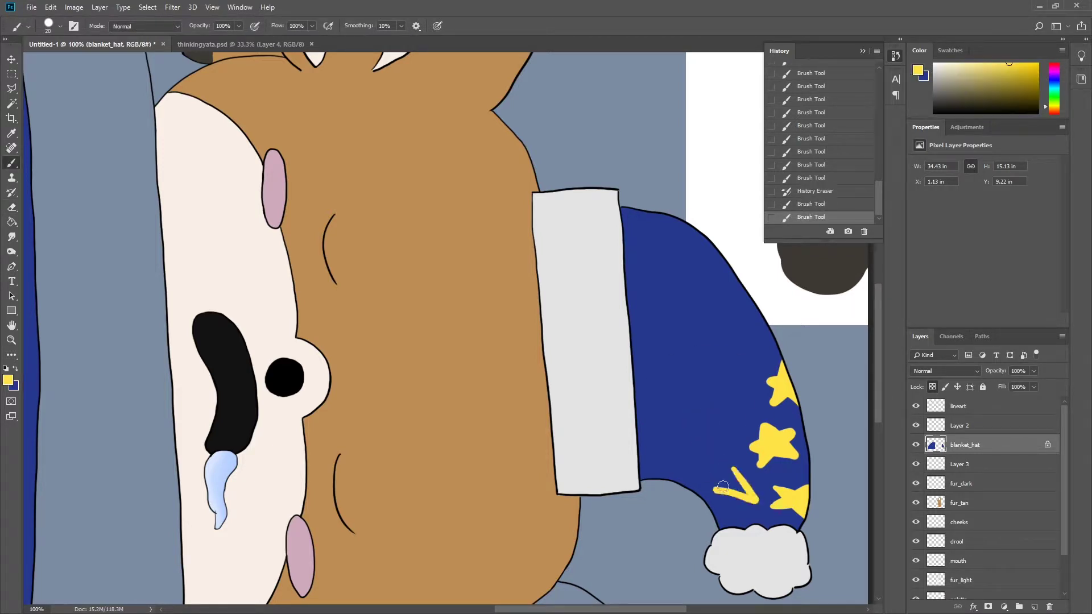
- Erase the middle, partial edge and two upper uneven stars on the hat
key("e")
left_click_drag(742, 432, 768, 450)
scroll(767, 449, "up", 2)
key("e")
mouse_move(765, 438)
left_mouse_down()
mouse_move(767, 449)
mouse_move(787, 436)
left_mouse_up()
left_click_drag(694, 398, 690, 395)
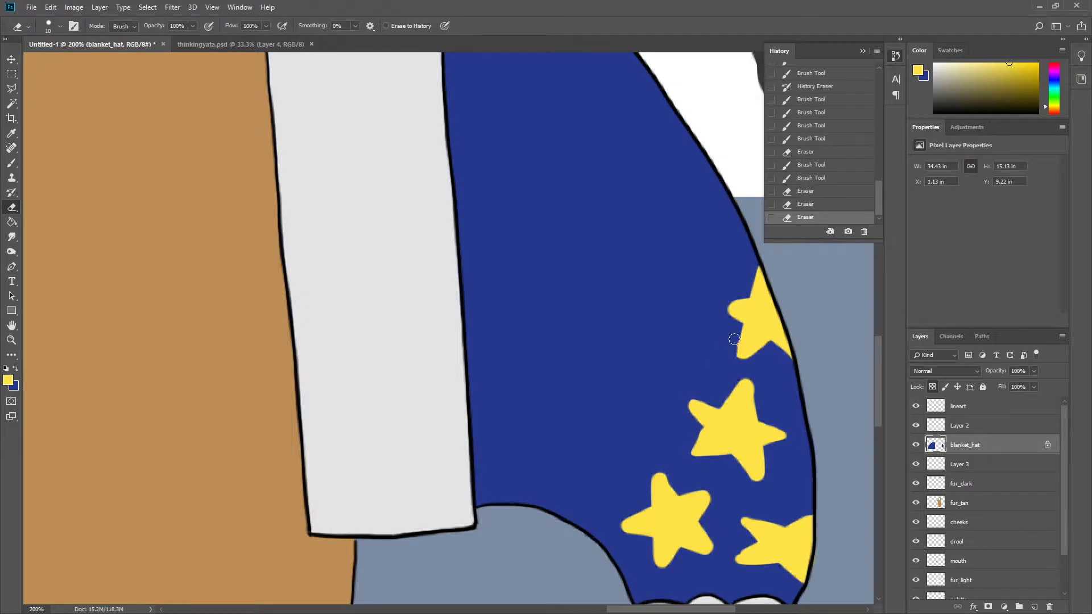
left_click_drag(749, 555, 799, 521)
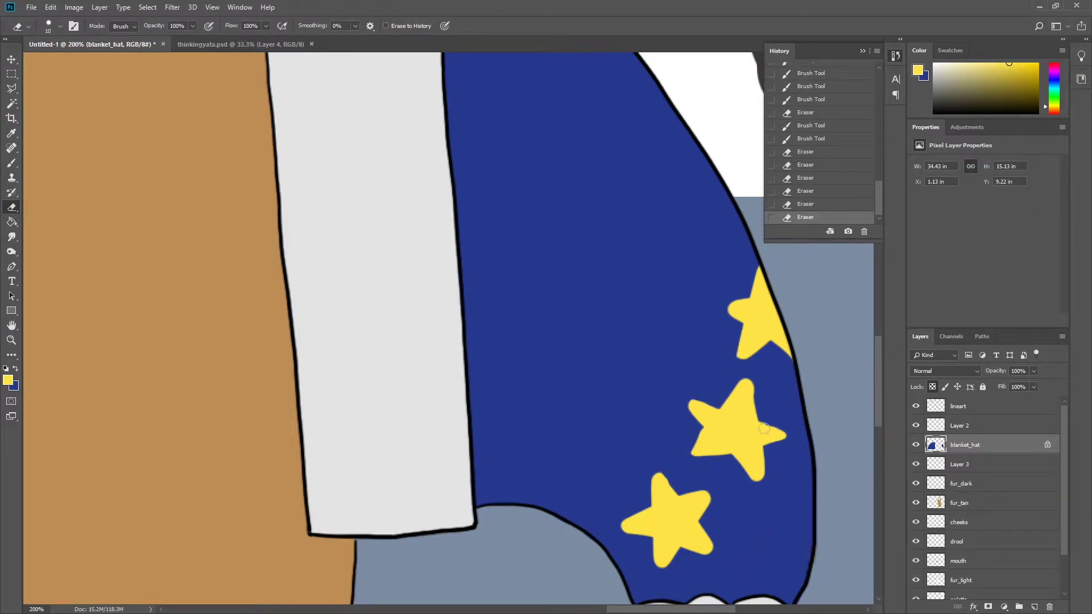
mouse_move(666, 418)
left_mouse_down()
mouse_move(739, 433)
mouse_move(758, 377)
left_mouse_up()
- Paint a second yellow star and fill the gaps in the sketched star
key("b")
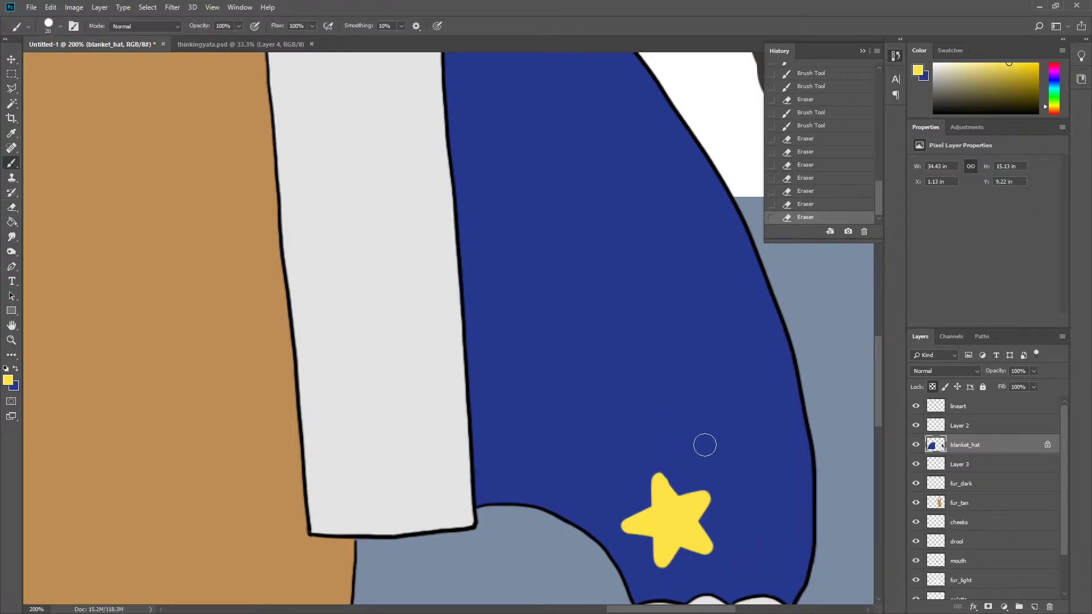
mouse_move(753, 522)
left_mouse_down()
mouse_move(765, 501)
mouse_move(767, 526)
left_mouse_up()
scroll(767, 526, "down", 5)
scroll(666, 453, "up", 3)
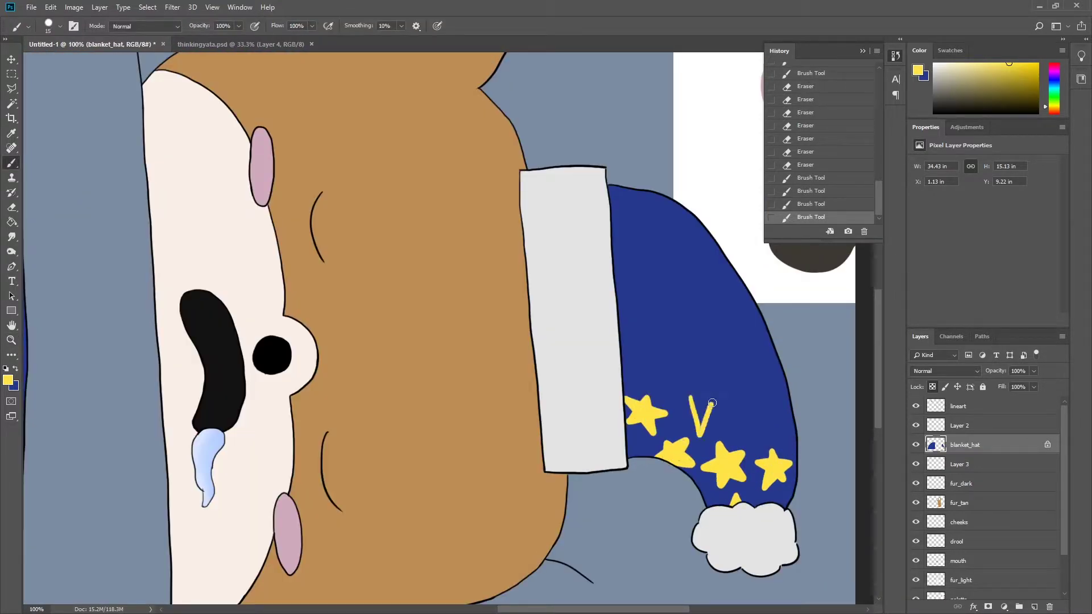
scroll(728, 413, "up", 3)
key("e")
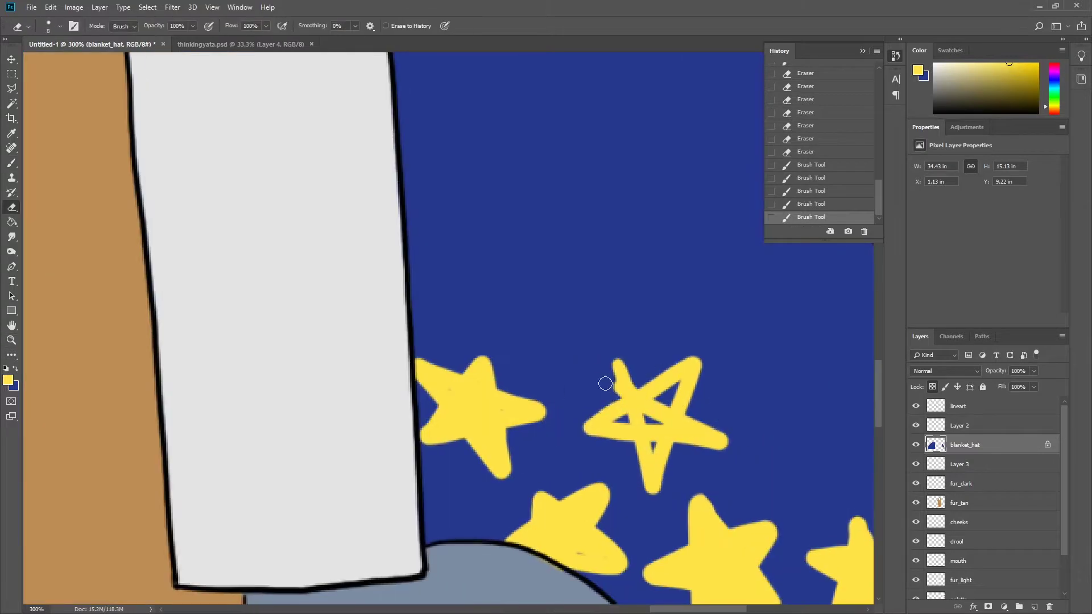
key("b")
left_click_drag(629, 362, 652, 433)
left_click(628, 372)
left_click(719, 423)
- Touch up the stars, fill the rightmost star's gaps and repaint a solid yellow star
key("e")
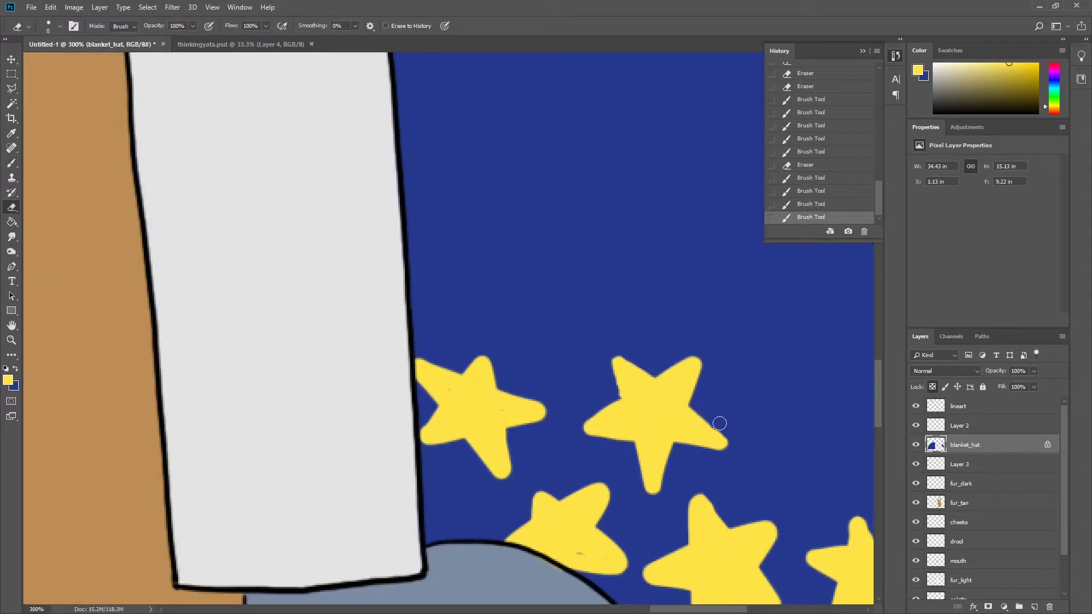
key("b")
left_click(555, 520)
left_click(454, 398)
scroll(739, 438, "down", 5)
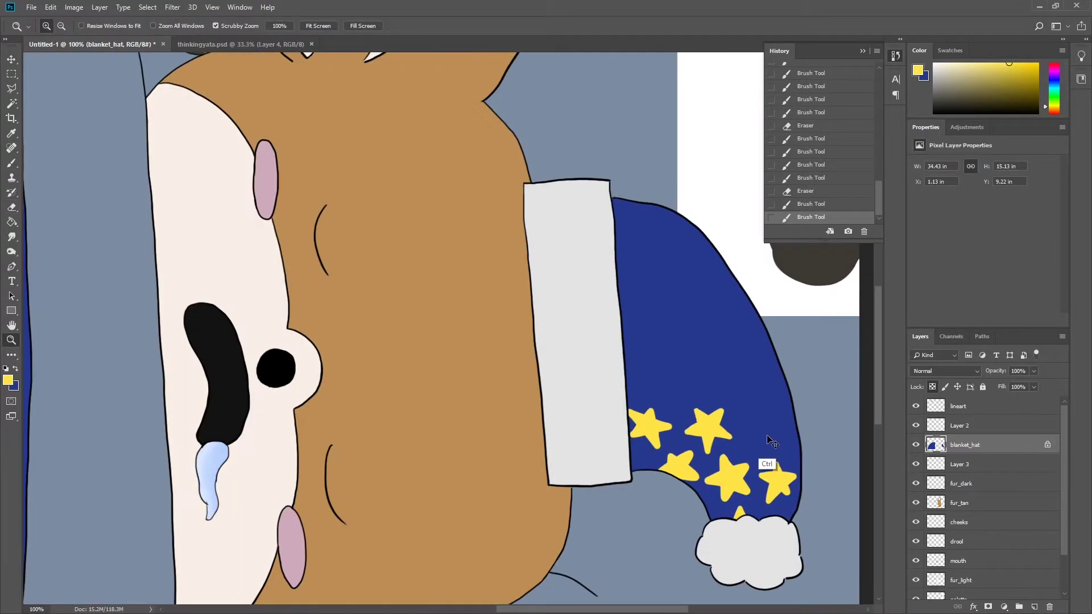
scroll(750, 432, "up", 3)
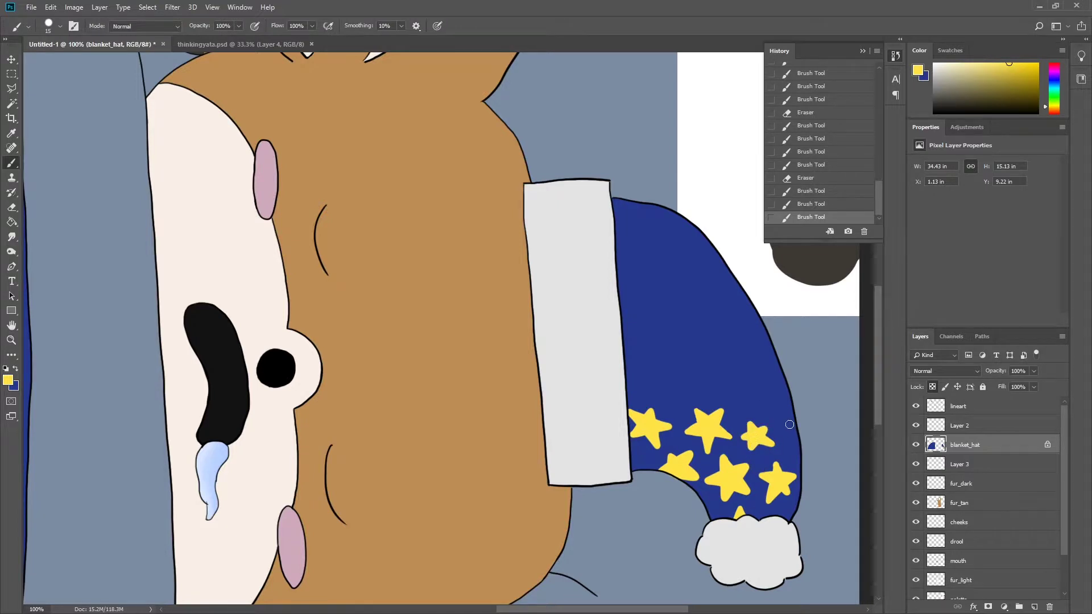
left_click_drag(787, 403, 789, 420)
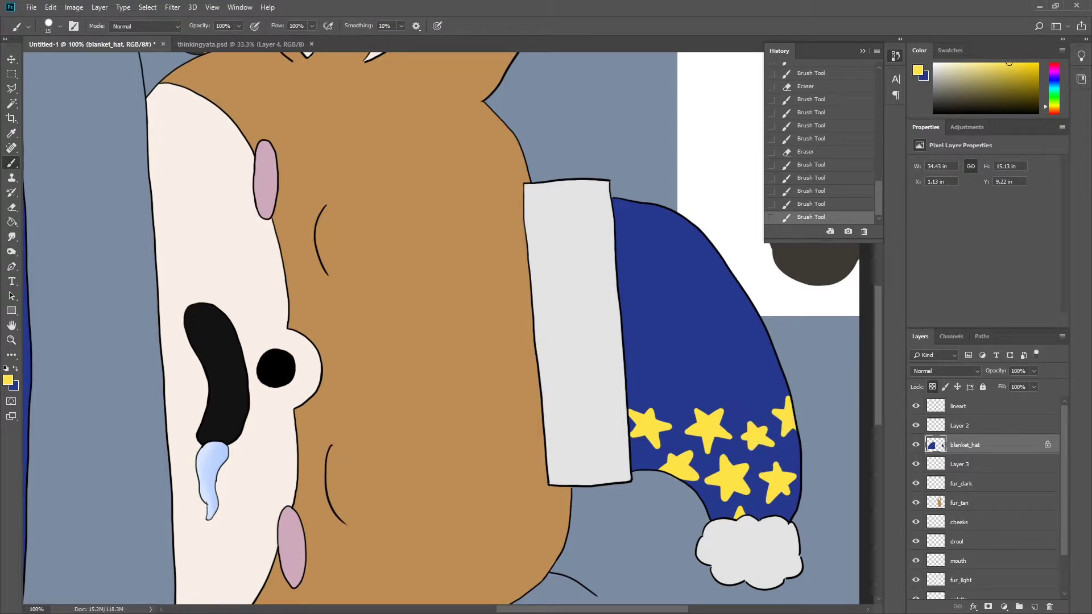
left_click(817, 193)
left_click_drag(759, 386, 750, 393)
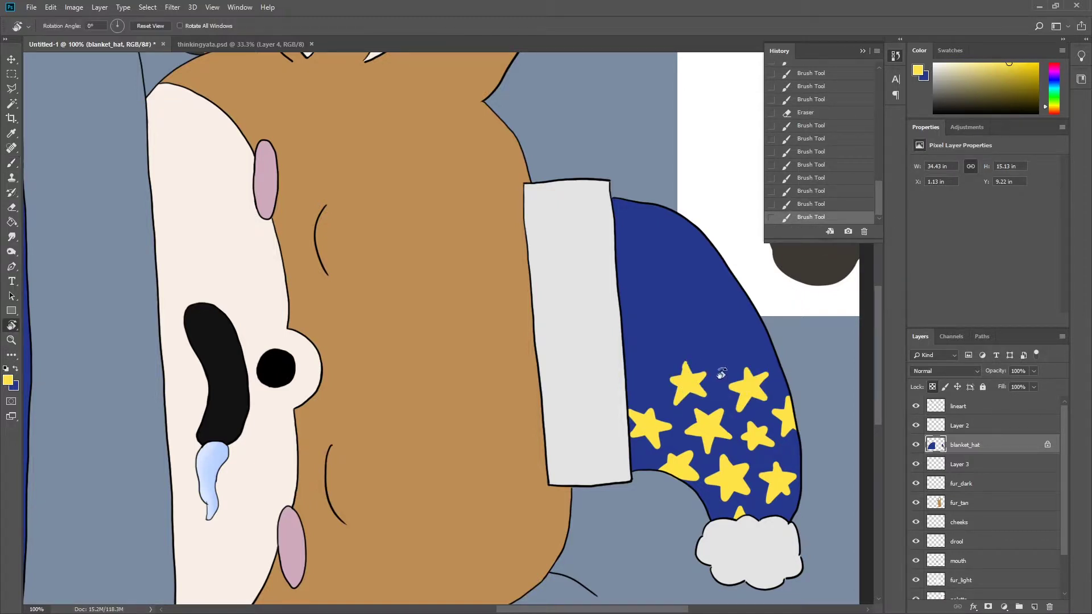
- With the view rotated upright, paint yellow stars down to the hat's lower edge
mouse_move(690, 376)
left_mouse_down()
mouse_move(476, 214)
mouse_move(581, 58)
left_mouse_up()
scroll(547, 203, "up", 3)
mouse_move(451, 377)
left_mouse_down()
mouse_move(512, 361)
mouse_move(546, 398)
left_mouse_up()
left_click_drag(622, 483, 658, 439)
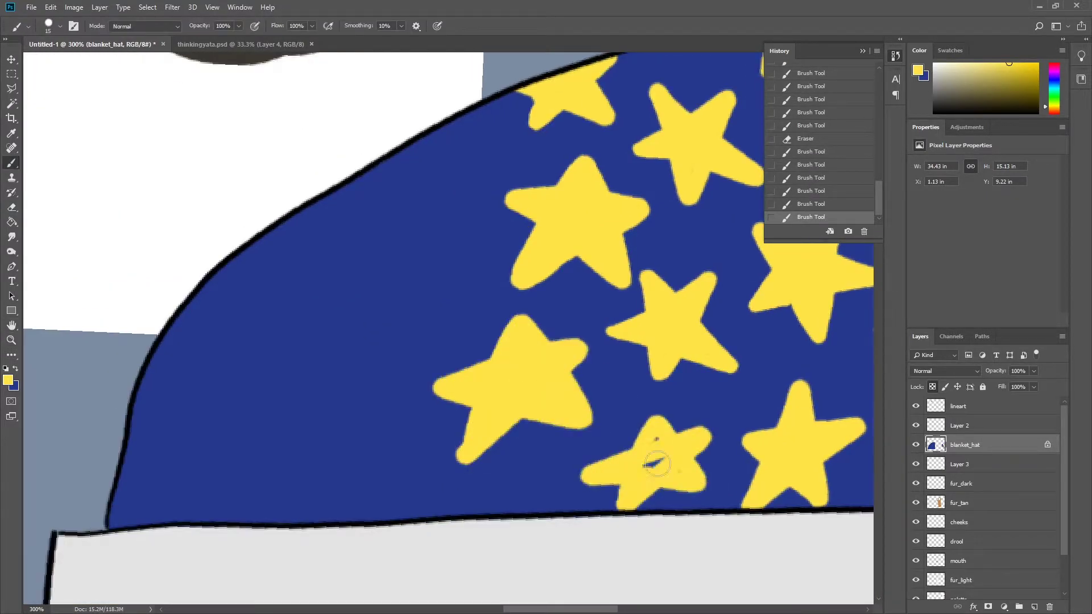
key("ctrl+z")
mouse_move(617, 503)
left_mouse_down()
mouse_move(705, 466)
mouse_move(620, 501)
left_mouse_up()
left_click_drag(483, 523, 453, 532)
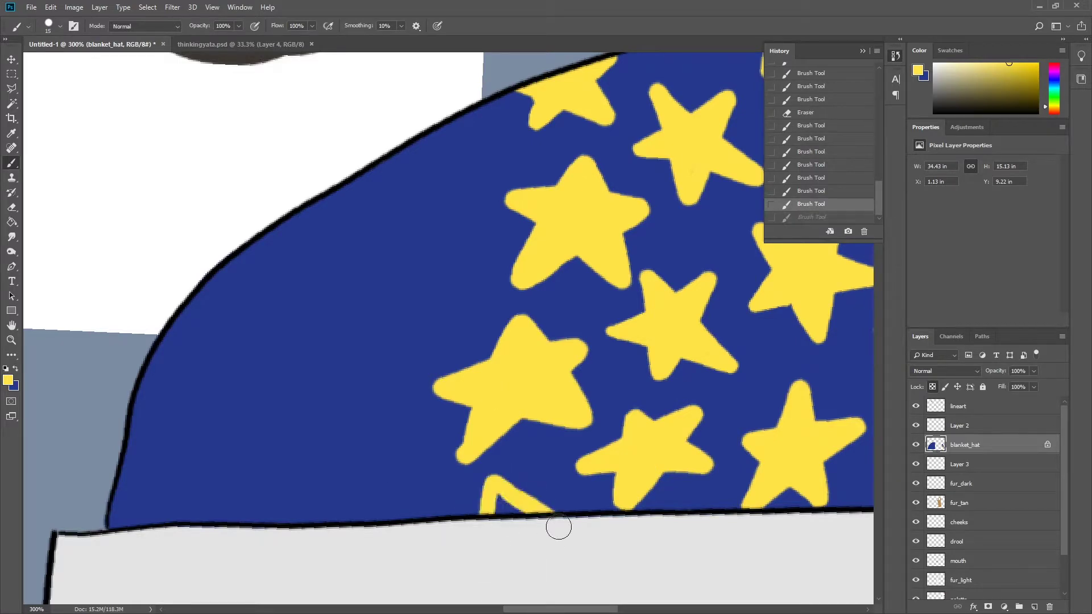
left_click_drag(495, 501, 556, 524)
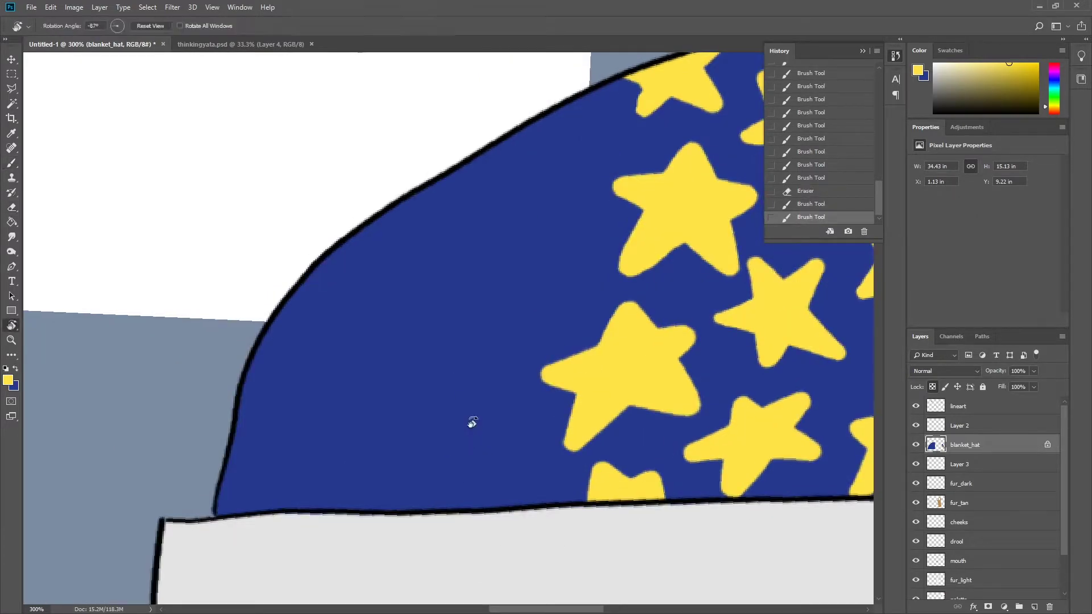
- Rotate to new angles and paint more small yellow stars along the hat's left slope
left_click_drag(471, 420, 550, 393)
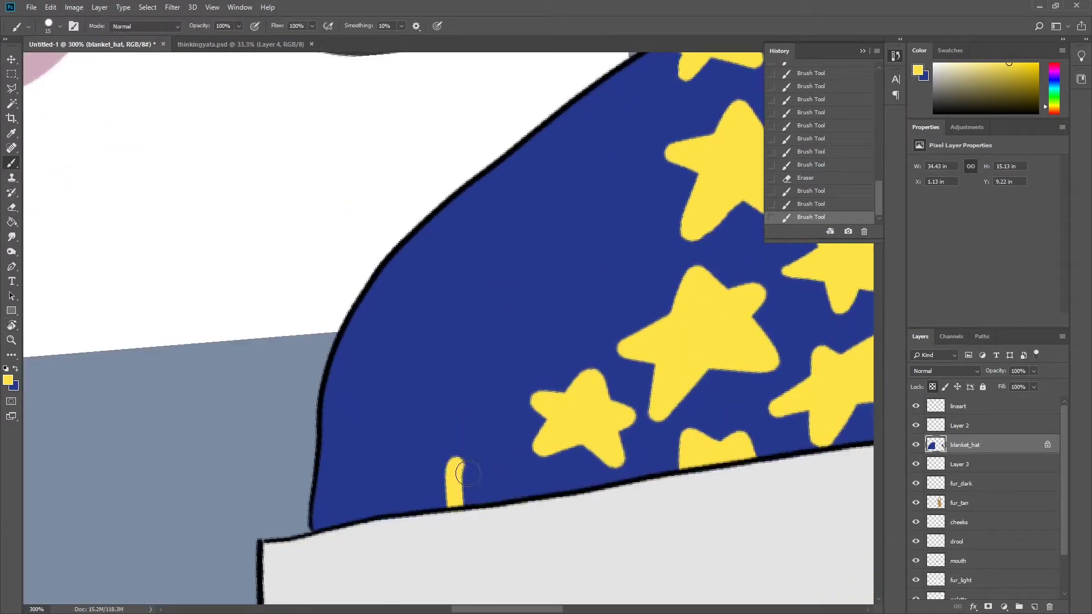
left_click_drag(432, 501, 512, 489)
key("ctrl+z")
mouse_move(398, 466)
left_mouse_down()
mouse_move(347, 398)
mouse_move(392, 420)
left_mouse_up()
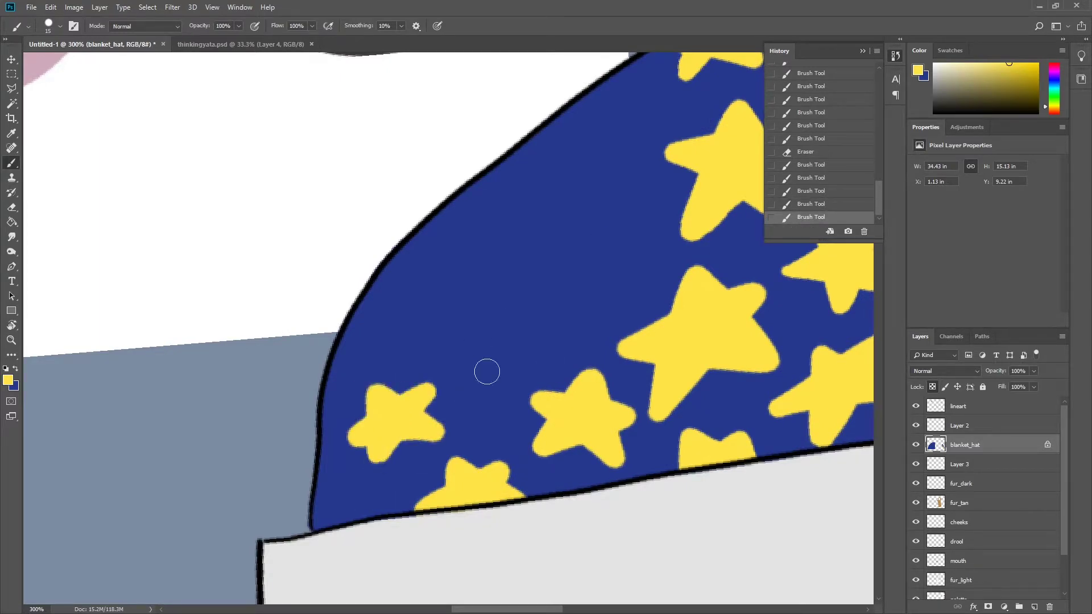
key("r")
left_click_drag(507, 386, 515, 393)
mouse_move(500, 307)
left_mouse_down()
mouse_move(432, 364)
mouse_move(319, 501)
mouse_move(352, 511)
left_mouse_up()
key("b")
left_click_drag(379, 381, 423, 388)
left_click_drag(307, 341, 342, 307)
left_click_drag(386, 267, 433, 227)
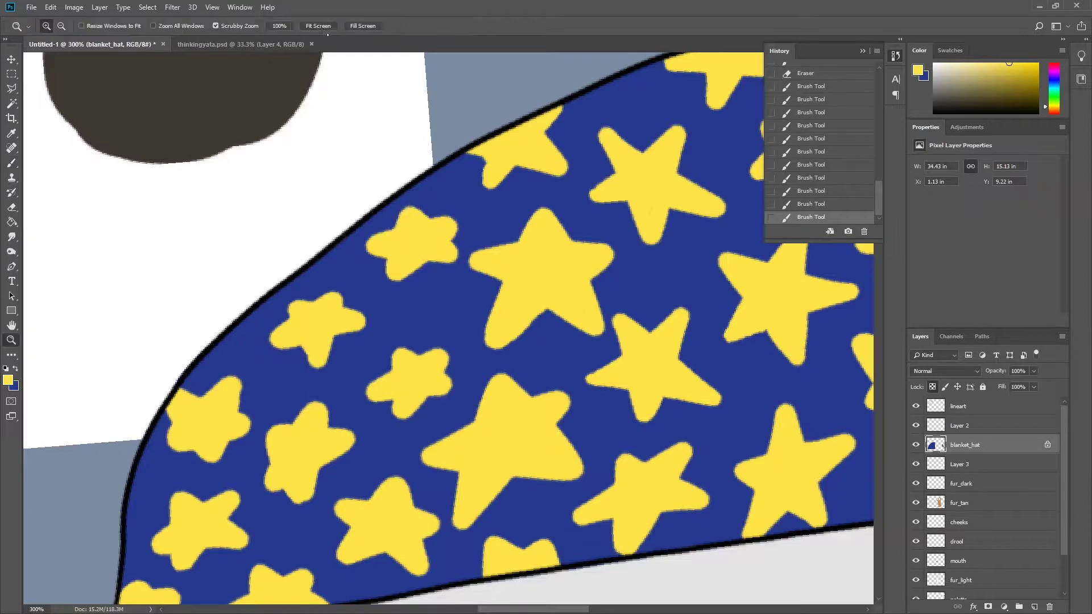
- Zoom the canvas to half size and pan to the empty top-left sky
key("ctrl+0")
key("z")
left_click(661, 407)
left_click_drag(315, 80, 429, 273)
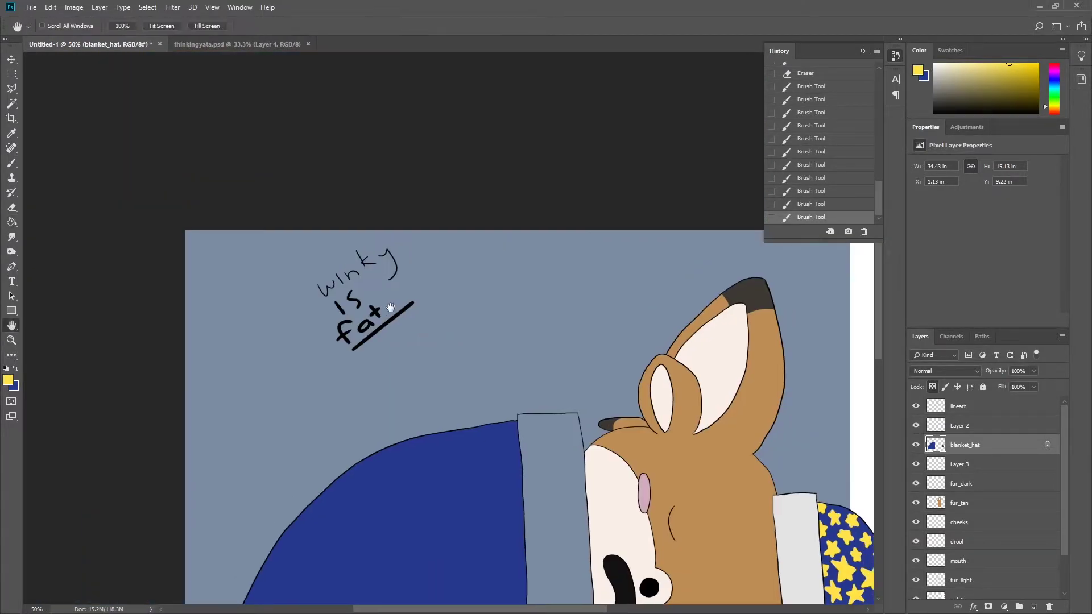
- On the lineart layer, handwrite the yellow 'Confirmed by…' note with an arrow
key("b")
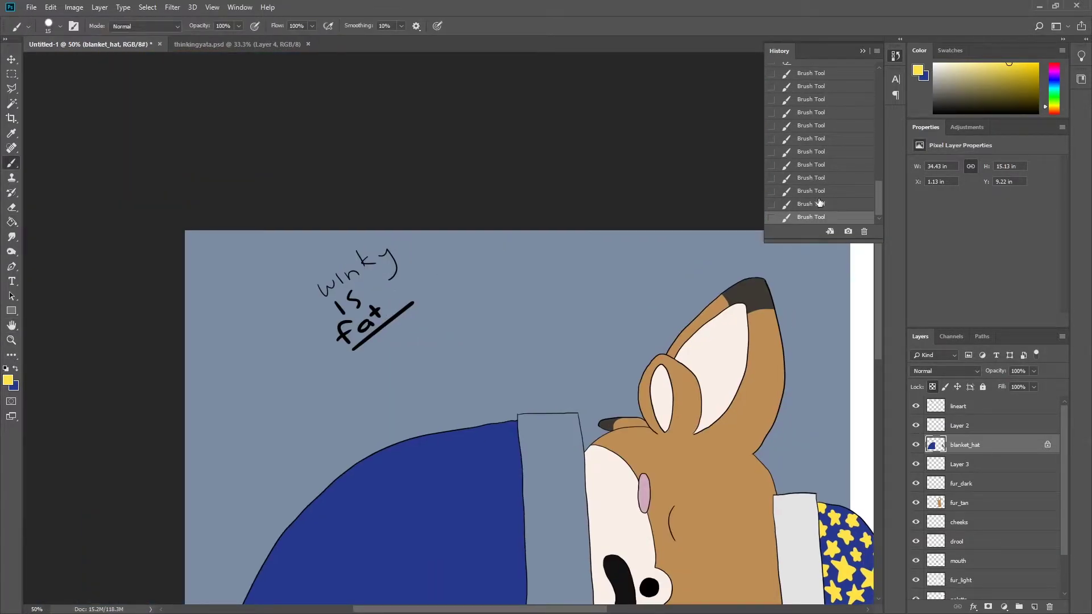
key("alt+bracketright")
key("alt+bracketright")
left_click_drag(425, 312, 452, 321)
left_click_drag(452, 319, 464, 288)
mouse_move(473, 295)
left_mouse_down()
mouse_move(469, 308)
mouse_move(489, 279)
left_mouse_up()
key("ctrl+z")
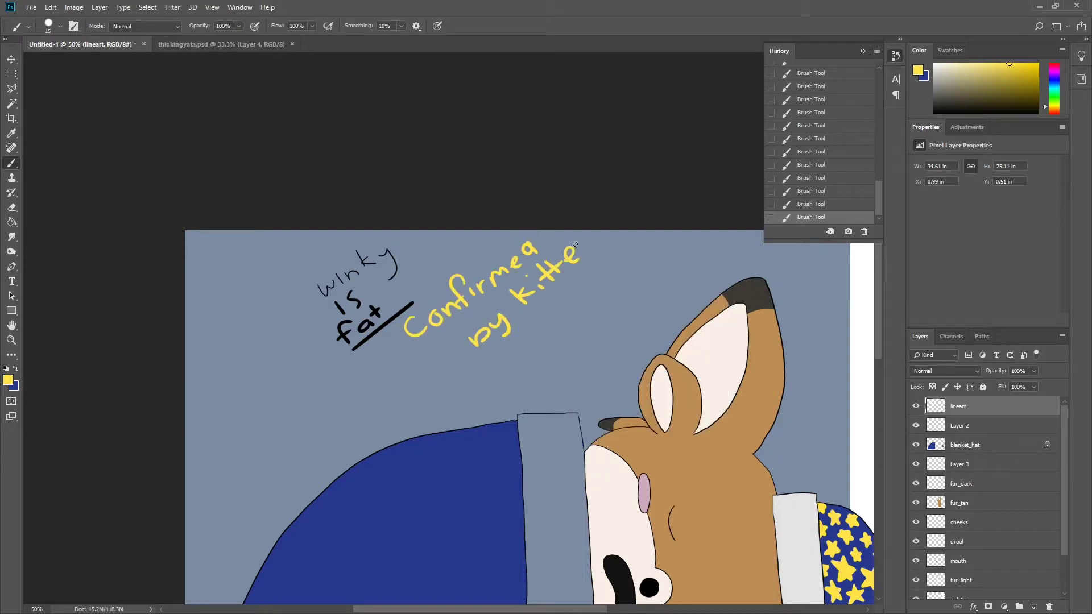
left_click_drag(583, 233, 596, 248)
key("z")
left_click(318, 25)
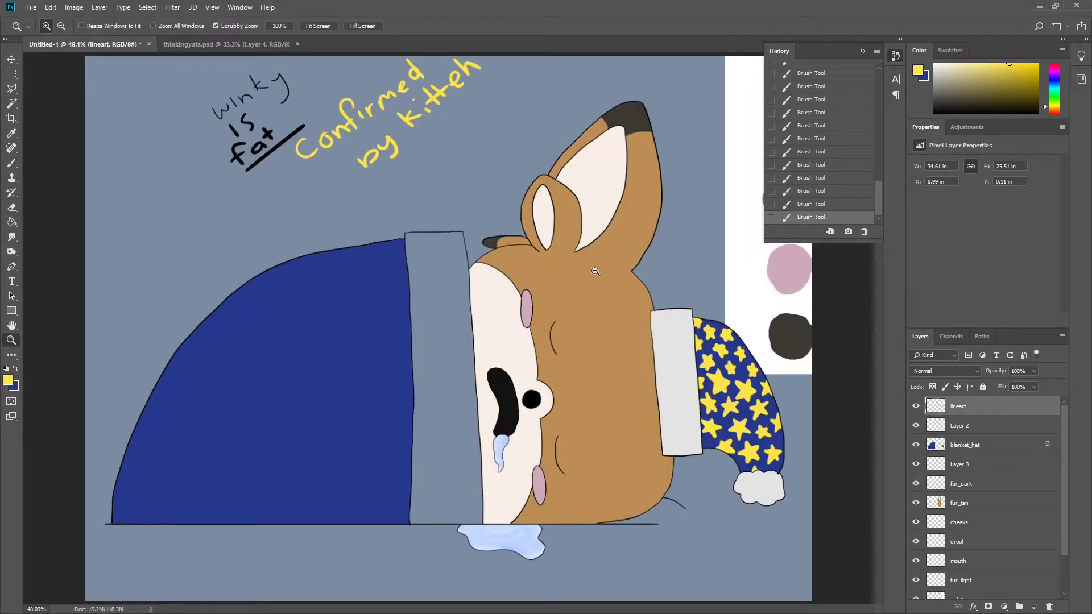
- Write the second yellow note 'donate fat to lights' and fit the drawing on screen
scroll(179, 329, "up", 2)
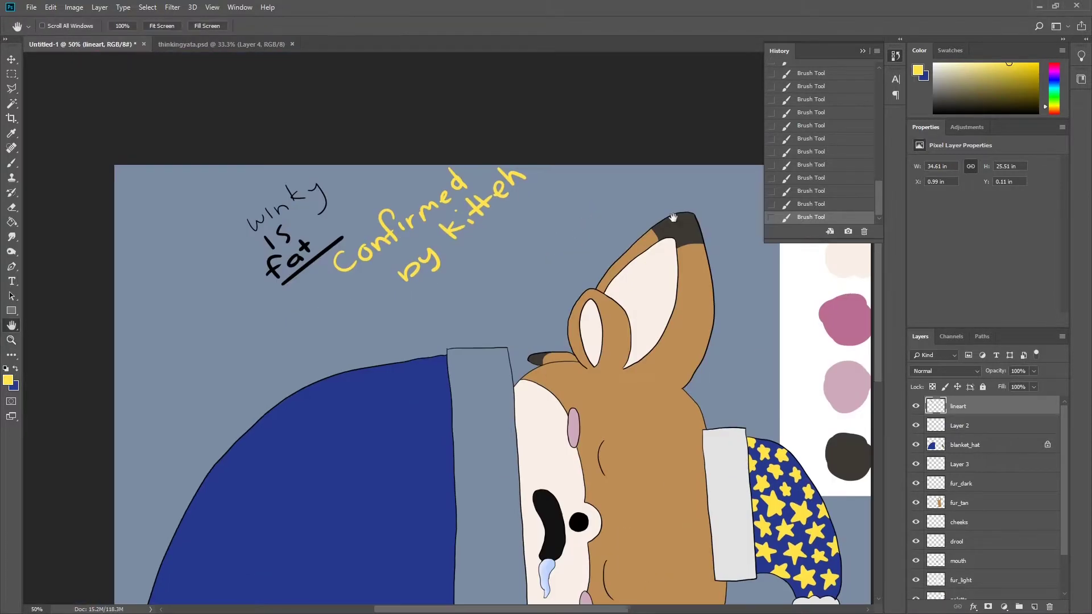
key("b")
left_click_drag(185, 316, 178, 328)
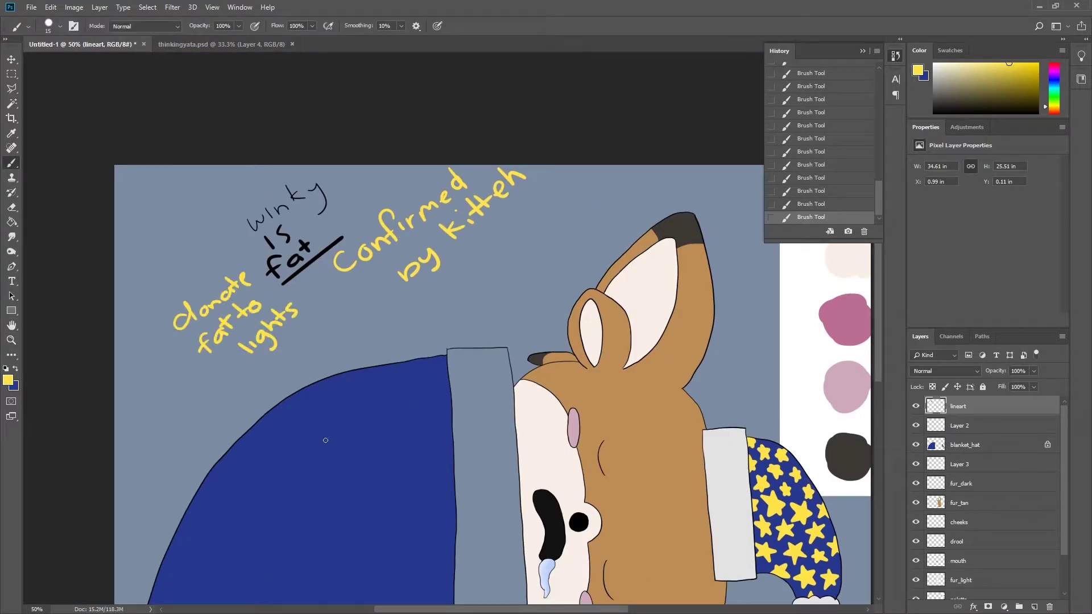
key("z")
key("ctrl+0")
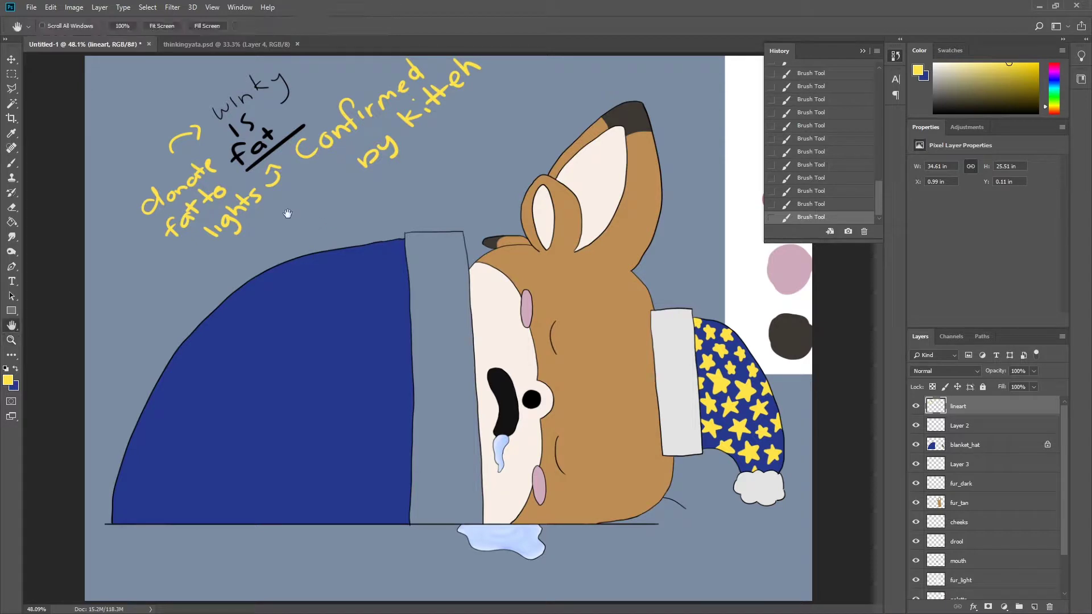
key("e")
key("b")
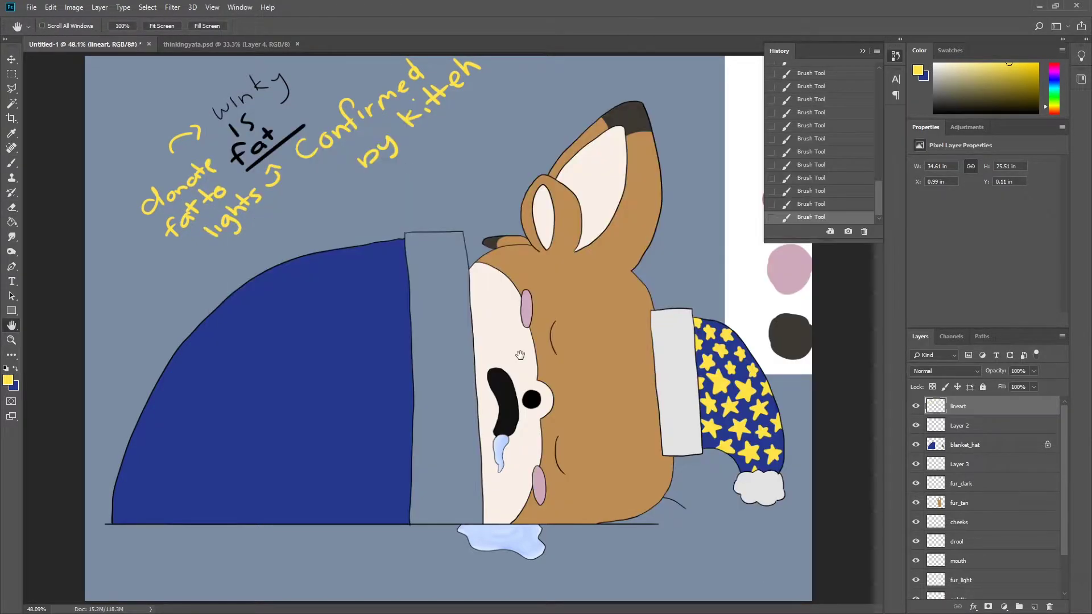
left_click(240, 435, "ctrl")
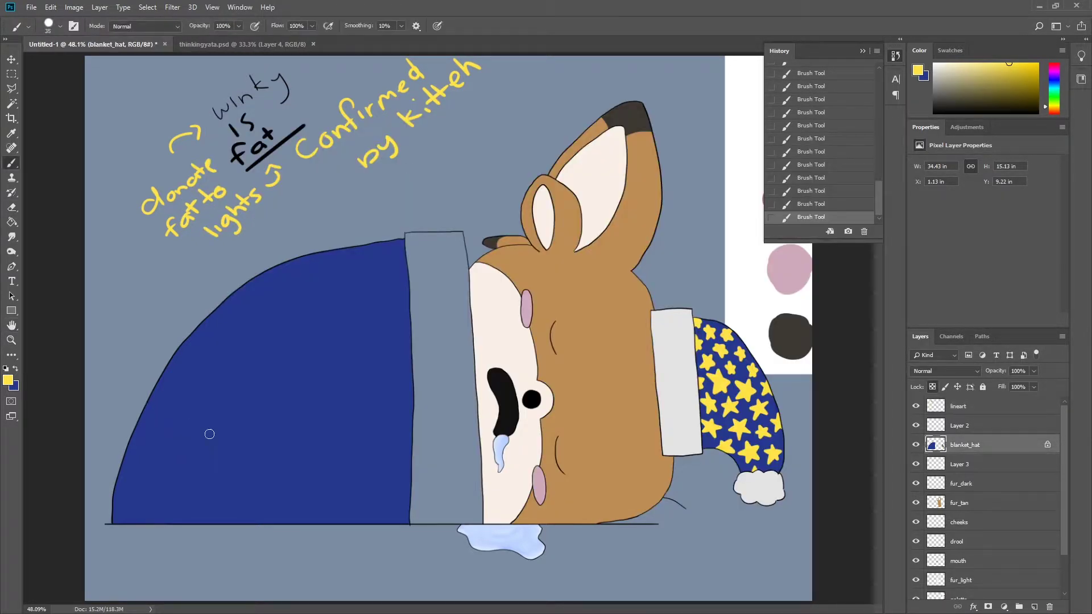
- Sketch a large trial star on the blanket, fill it solid yellow, and trim its edge
scroll(181, 449, "up", 5)
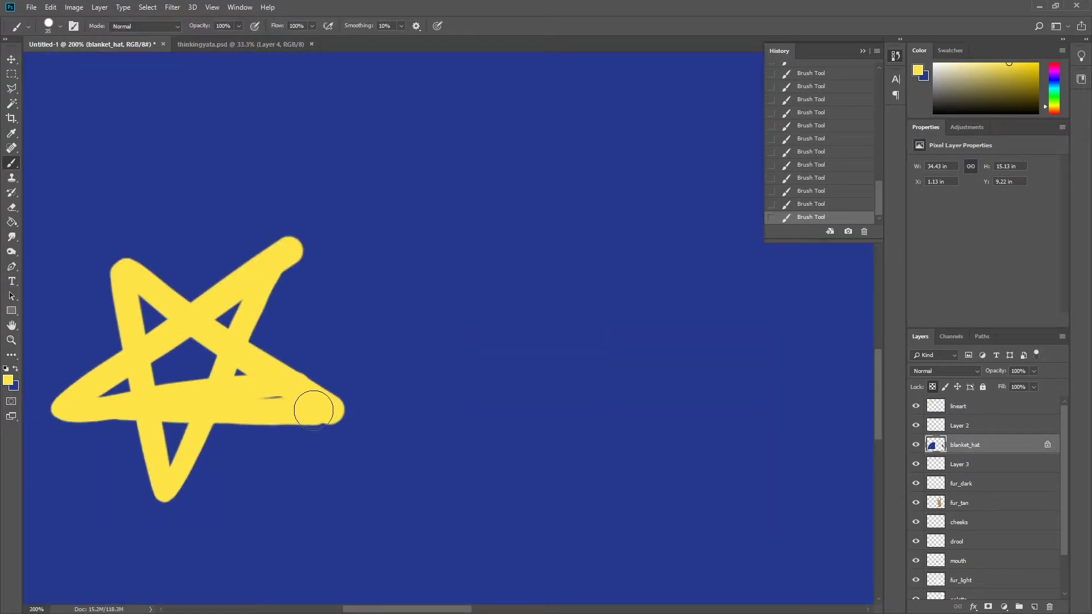
left_click_drag(216, 398, 317, 410)
left_click_drag(159, 319, 180, 349)
key("e")
left_click(336, 276)
key("z")
scroll(239, 398, "down", 3)
scroll(229, 425, "down", 2)
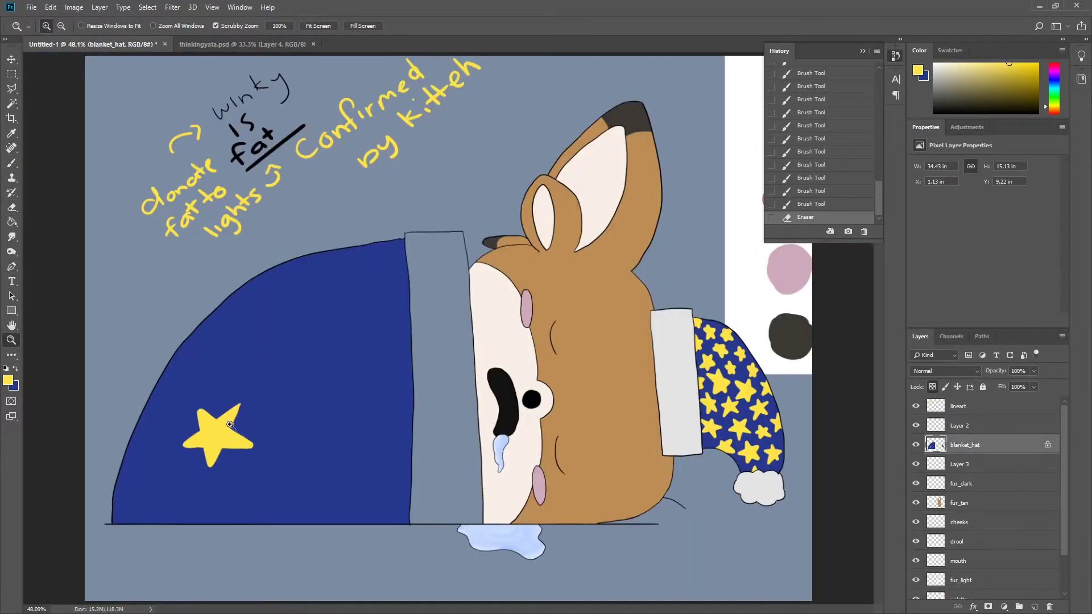
- Revert the star to an earlier History state and draw a yellow stroke around it
key("b")
key("x")
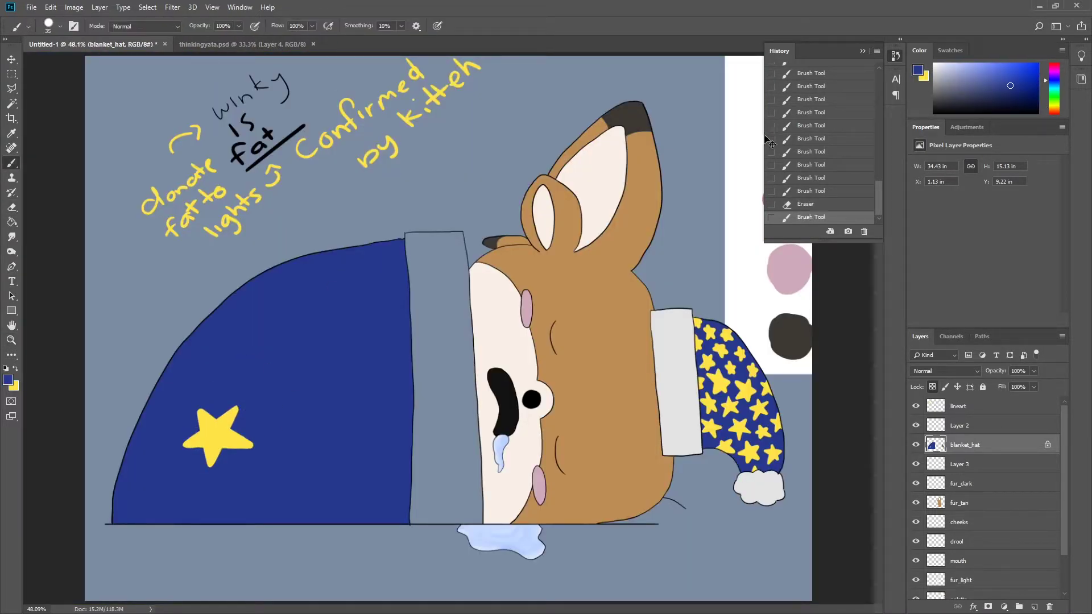
left_click(806, 165)
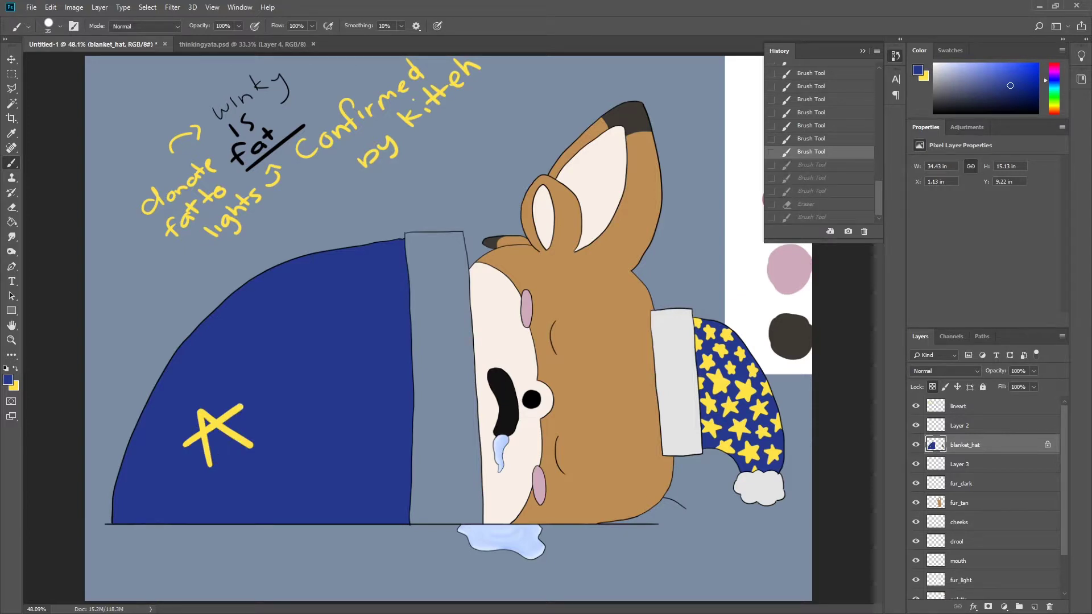
key("x")
scroll(211, 454, "up", 3)
left_click_drag(205, 341, 151, 430)
- Undo and redo the star strokes, finally stepping back to remove the yellow star
key("ctrl+z")
key("ctrl+z")
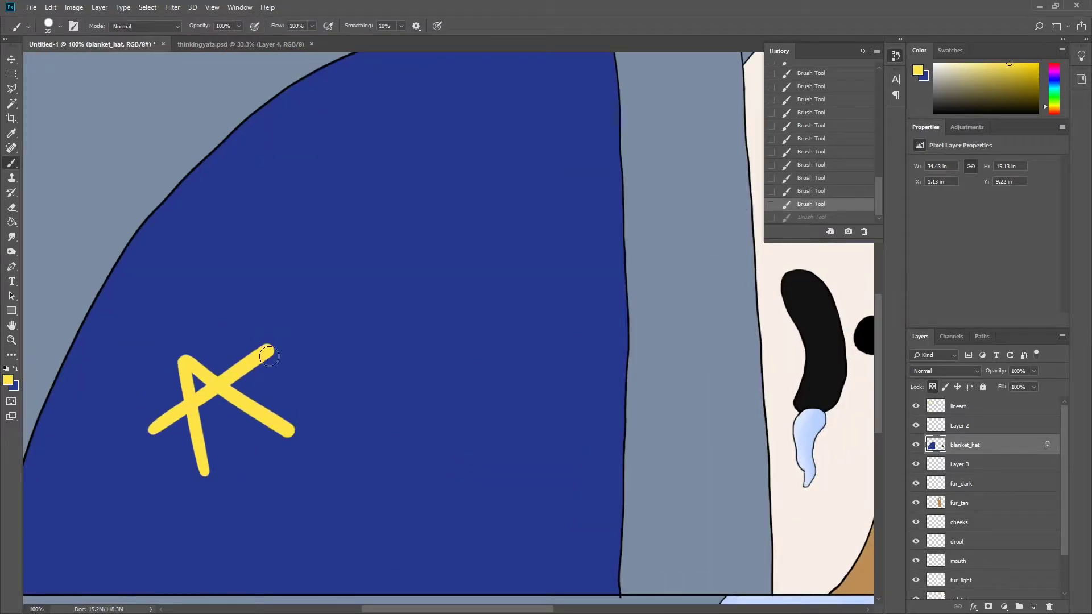
key("ctrl+shift+z")
key("ctrl+z")
key("ctrl+shift+z")
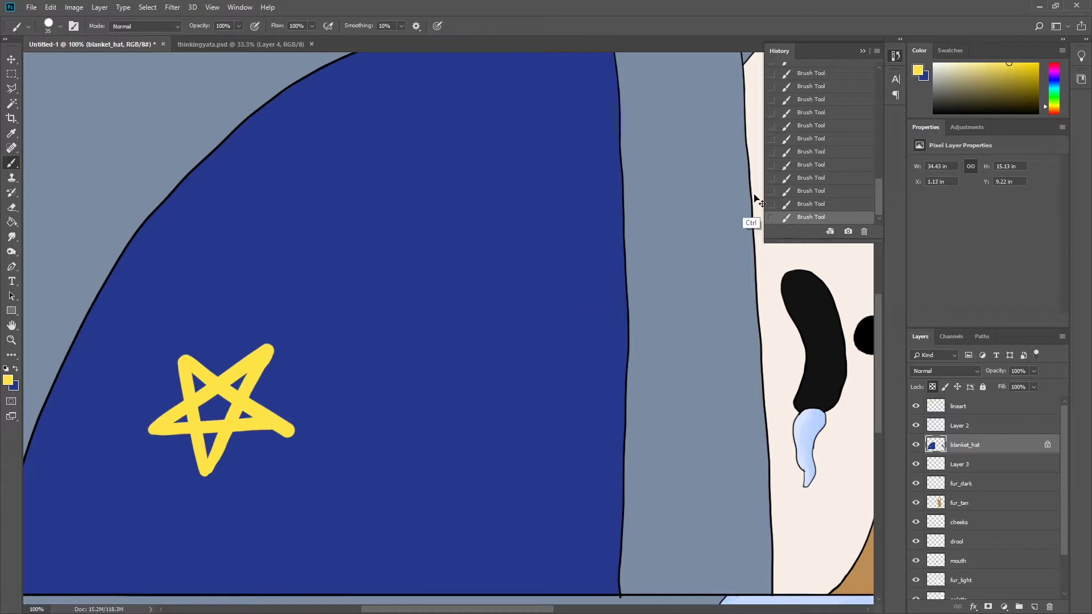
key("ctrl+shift+z")
key("e")
key("b")
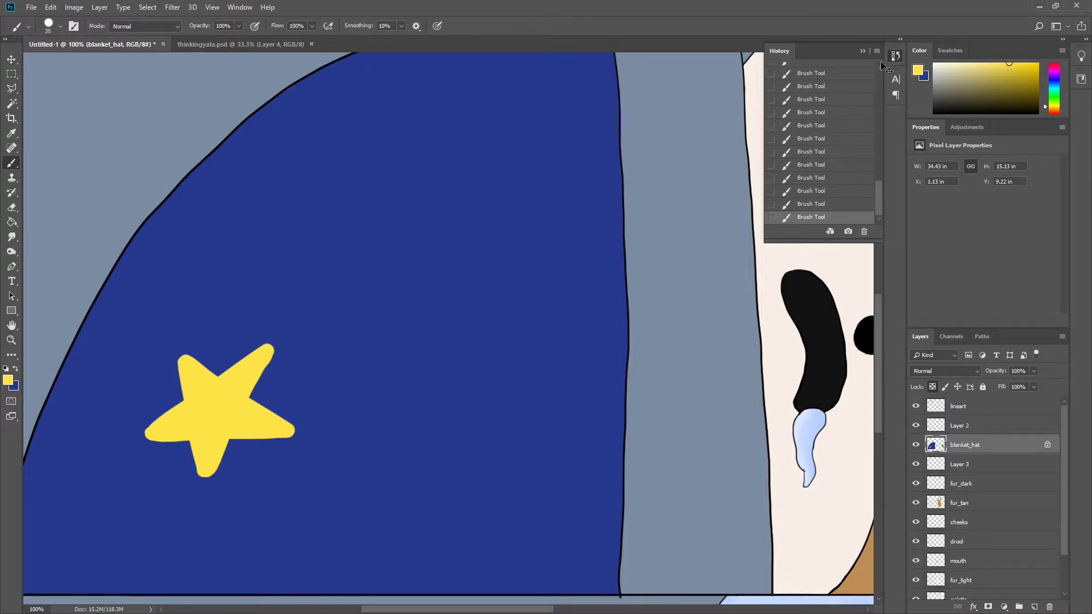
key("ctrl+z")
key("ctrl+z")
key("ctrl+z")
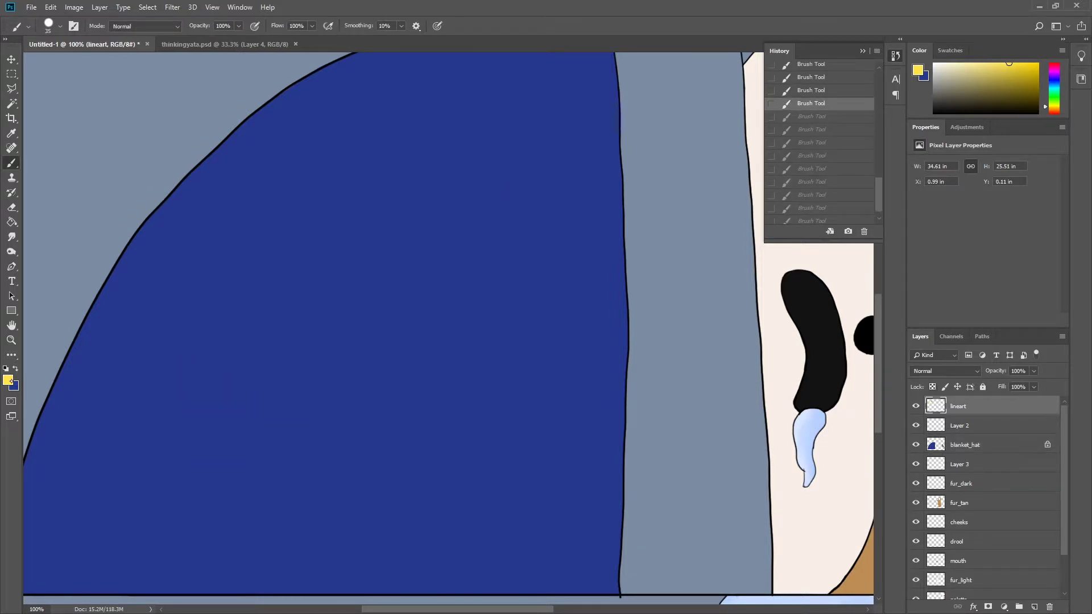
- Paint a grey sheep doodle with dark grey legs, head and details on the blanket
mouse_move(249, 354)
left_mouse_down()
mouse_move(302, 364)
mouse_move(329, 324)
left_mouse_up()
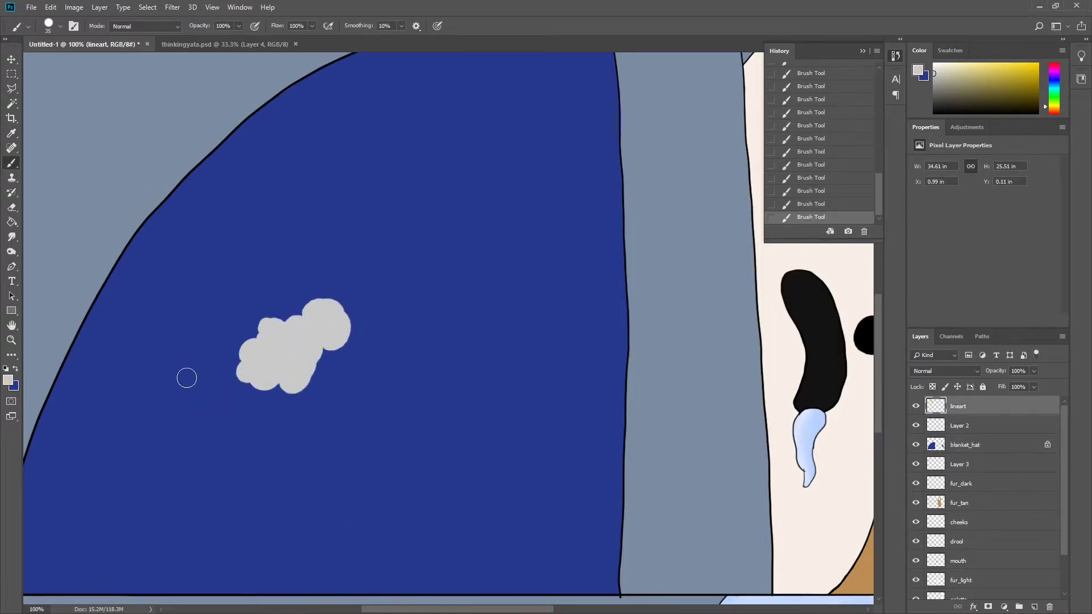
left_click_drag(264, 390, 277, 411)
left_click_drag(294, 396, 310, 408)
left_click_drag(308, 371, 316, 376)
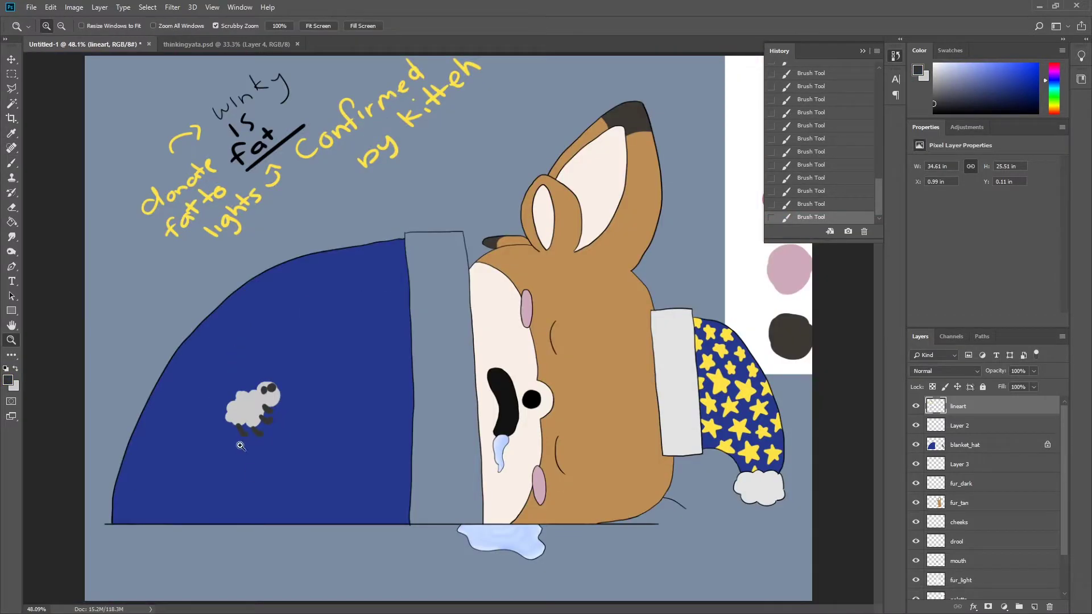
- Erase the whole sheep doodle and zoom out to see the full picture
left_click_drag(318, 228, 325, 365)
key("e")
mouse_move(267, 398)
left_mouse_down()
mouse_move(241, 350)
mouse_move(526, 344)
left_mouse_up()
key("e")
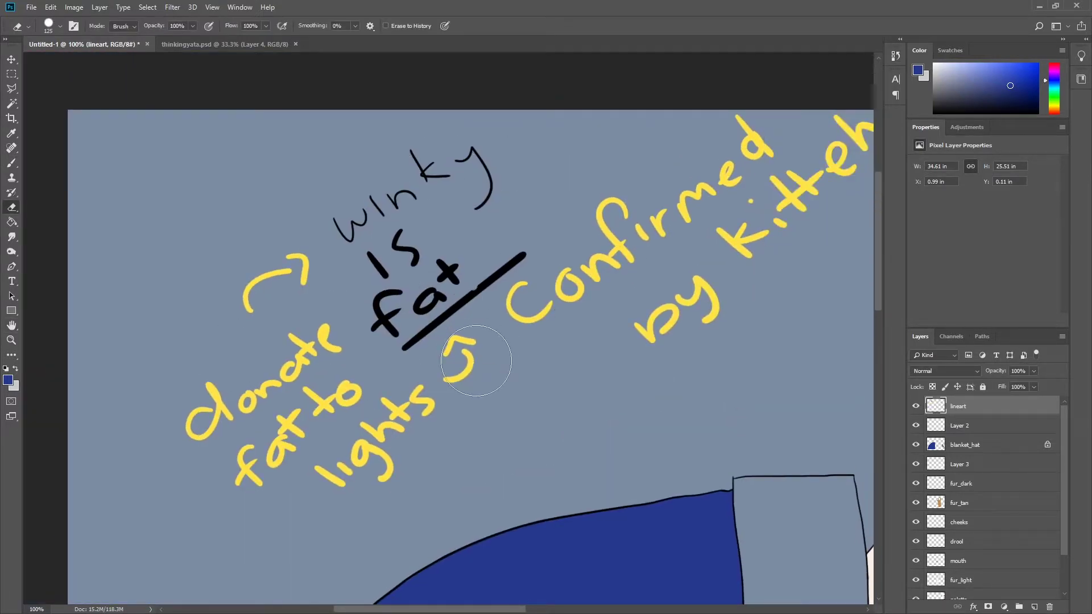
key("z")
left_click(361, 25)
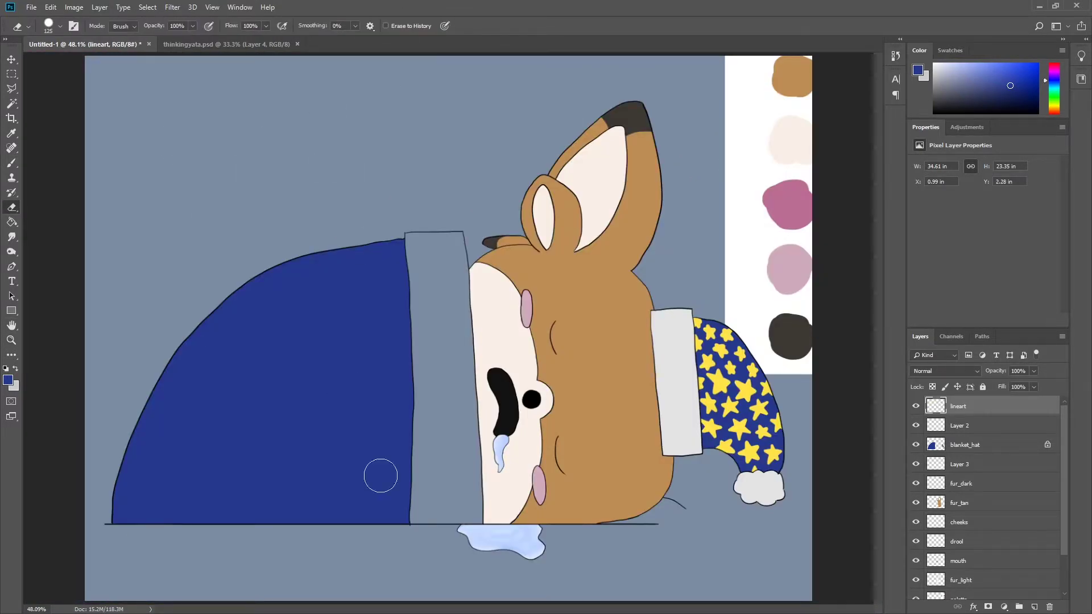
- Zoom in on the blanket and set up the Brush with yellow paint
left_click(229, 458)
key("x")
left_click(210, 353, "alt")
left_click(375, 386)
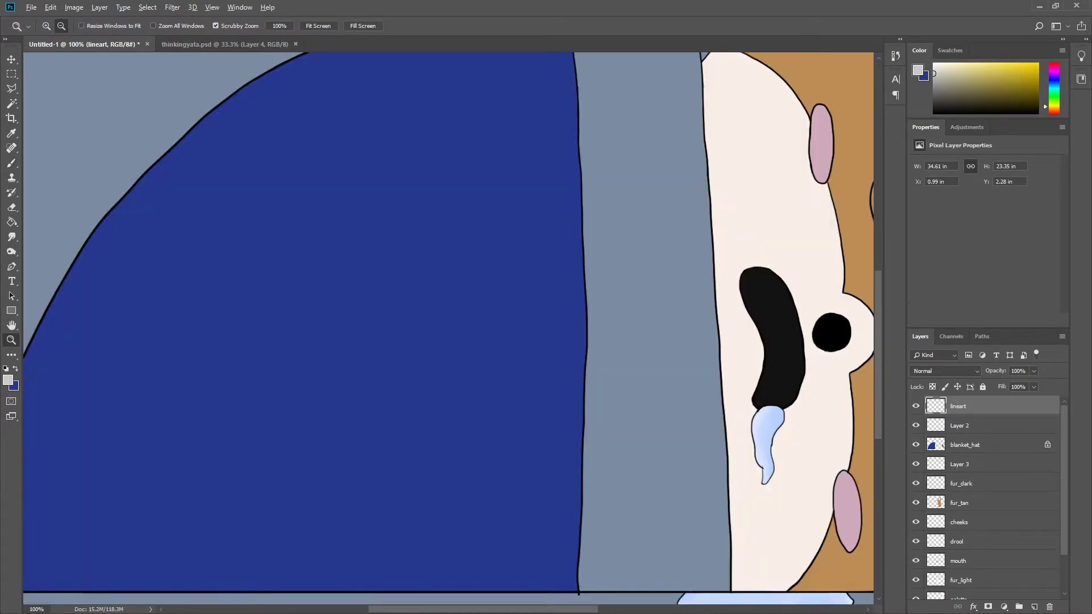
key("b")
key("ctrl+0")
left_click(1008, 63)
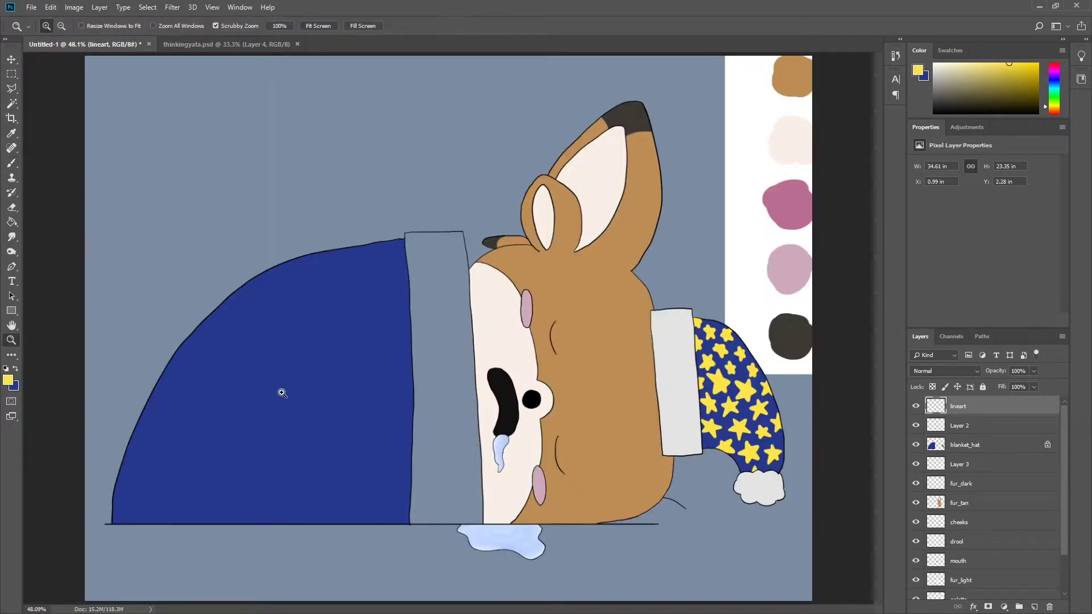
key("ctrl+1")
- Draw and fill a first yellow star, stepping back in History past a stray scribble
left_click_drag(340, 325, 442, 329)
mouse_move(317, 250)
left_mouse_down()
mouse_move(454, 255)
mouse_move(339, 325)
mouse_move(398, 285)
left_mouse_up()
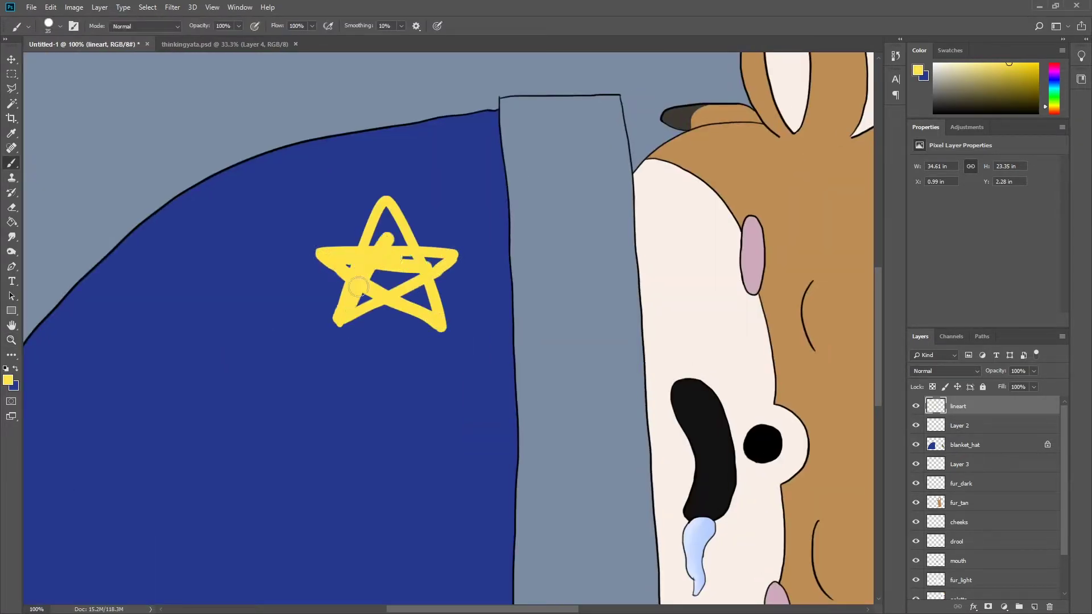
left_click(896, 55)
left_click(819, 203)
left_click_drag(437, 326, 421, 307)
scroll(411, 268, "up", 2)
mouse_move(131, 210)
left_mouse_down()
mouse_move(251, 267)
mouse_move(500, 419)
mouse_move(265, 230)
mouse_move(480, 237)
mouse_move(236, 349)
left_mouse_up()
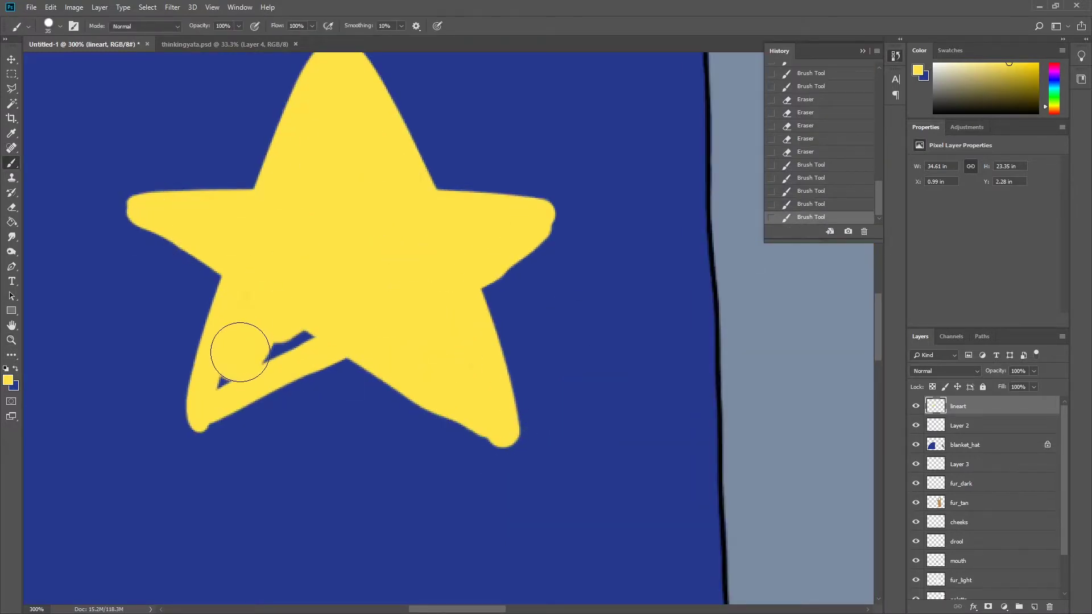
key("z")
key("ctrl+0")
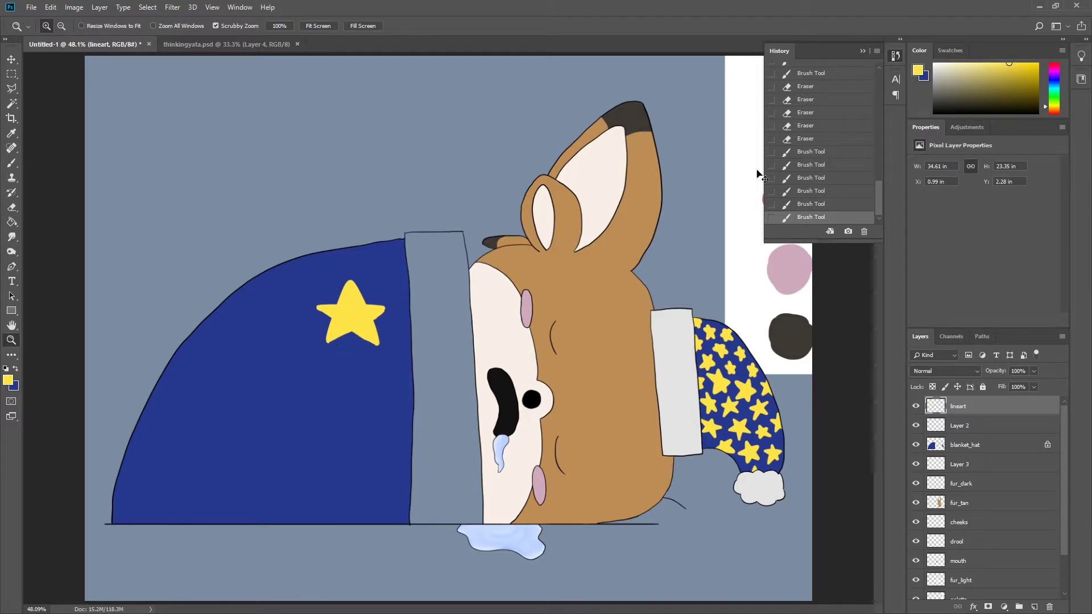
- Save the drawing as sleepyyata.psd, erase the first star, and select the blanket_hat layer
left_click(11, 209)
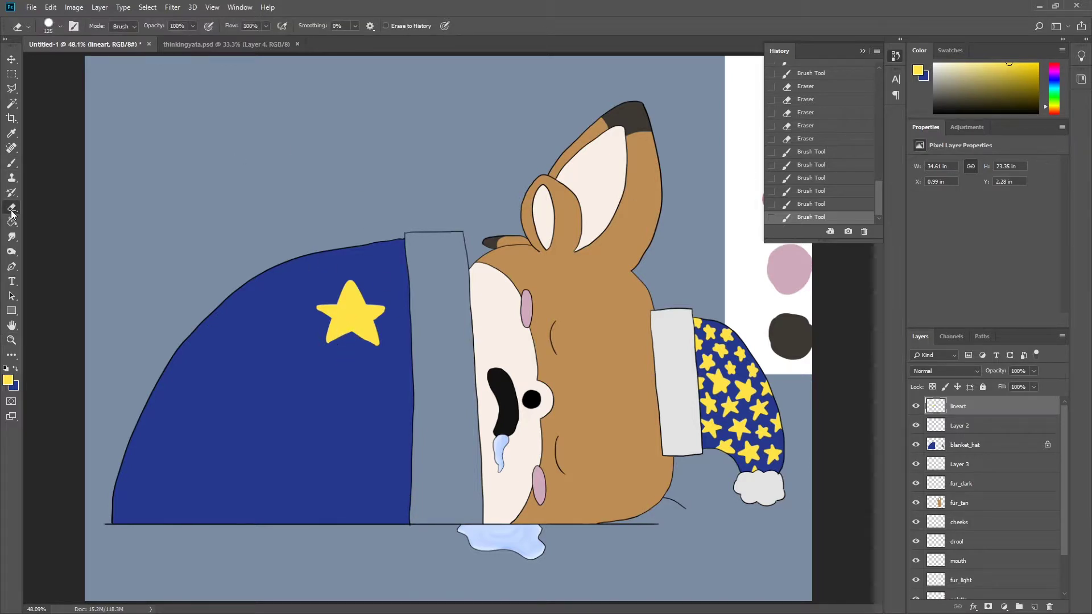
key("ctrl+s")
left_click_drag(347, 313, 301, 373)
key("b")
key("alt+bracketleft")
key("alt+bracketleft")
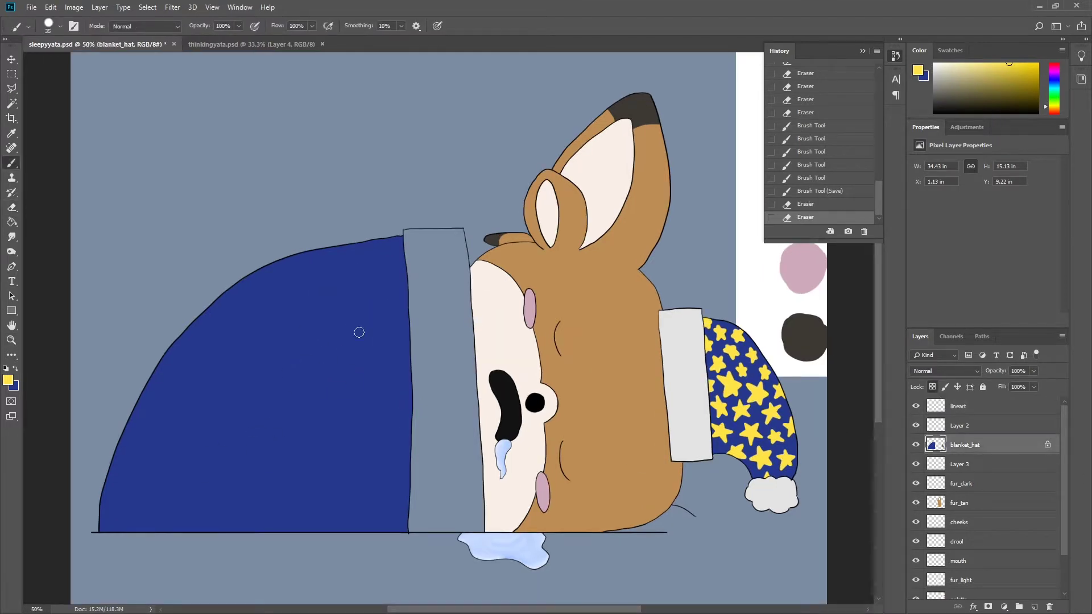
- Sketch a new yellow star outline on the blanket, redrawing its sides after an undo
left_click_drag(334, 302, 364, 364)
left_click_drag(319, 319, 353, 341)
key("ctrl+z")
key("ctrl+z")
mouse_move(287, 421)
left_mouse_down()
mouse_move(290, 318)
mouse_move(374, 392)
left_mouse_up()
mouse_move(246, 369)
left_mouse_down()
mouse_move(353, 324)
mouse_move(287, 421)
left_mouse_up()
scroll(349, 345, "up", 2)
key("e")
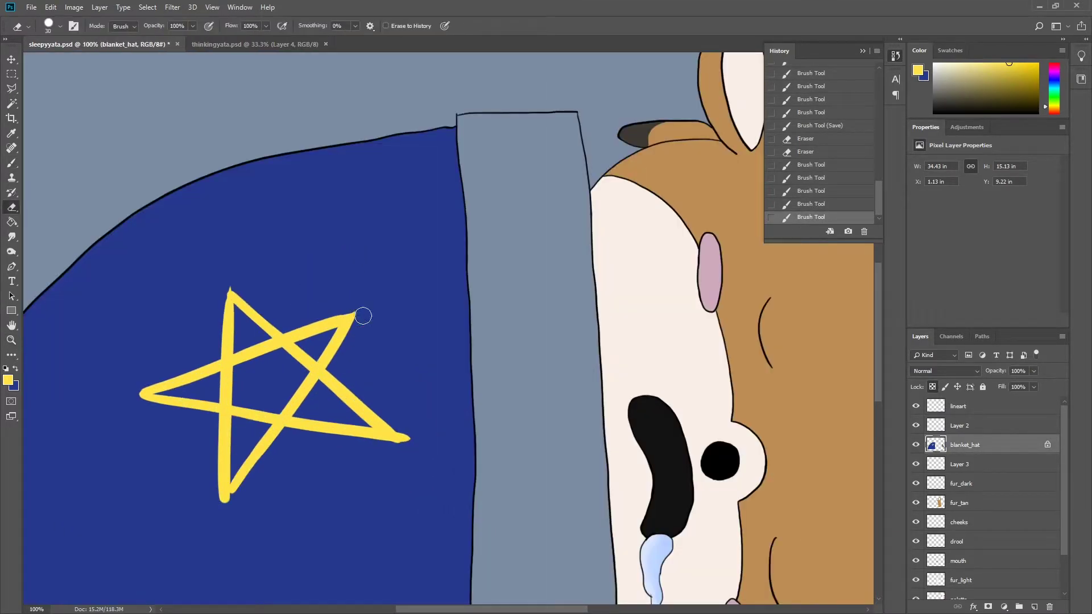
key("b")
- Repaint and trim the star's tips, then zoom out to check the whole picture
left_click_drag(223, 290, 247, 211)
scroll(223, 291, "up", 3)
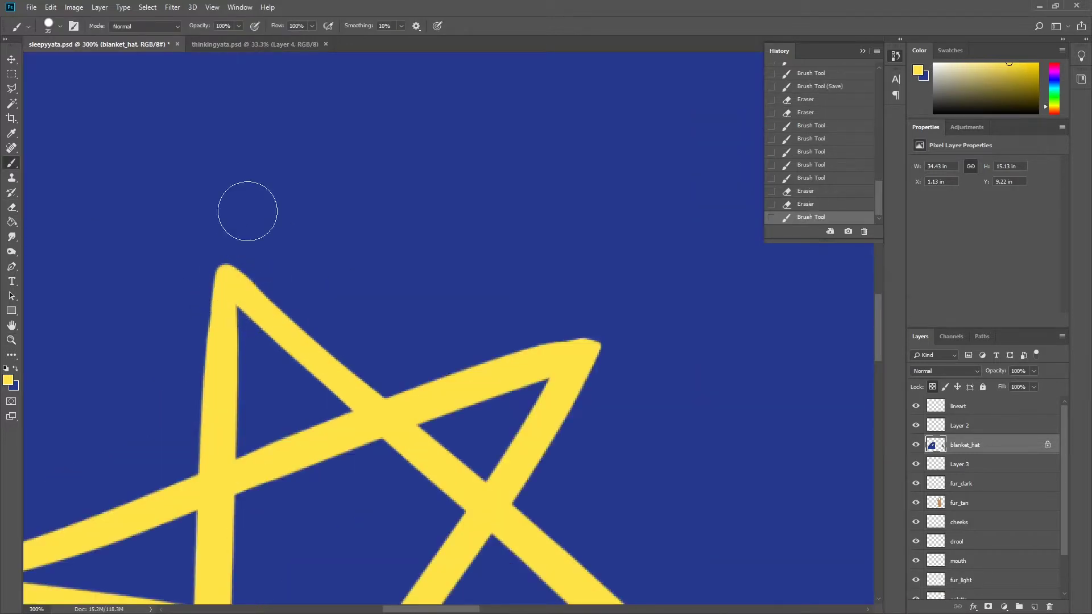
scroll(574, 348, "down", 3)
key("e")
left_click_drag(638, 459, 592, 463)
key("b")
left_click(321, 26)
- Fill the star's interior solid yellow and clean up its right tips
scroll(304, 394, "up", 4)
key("e")
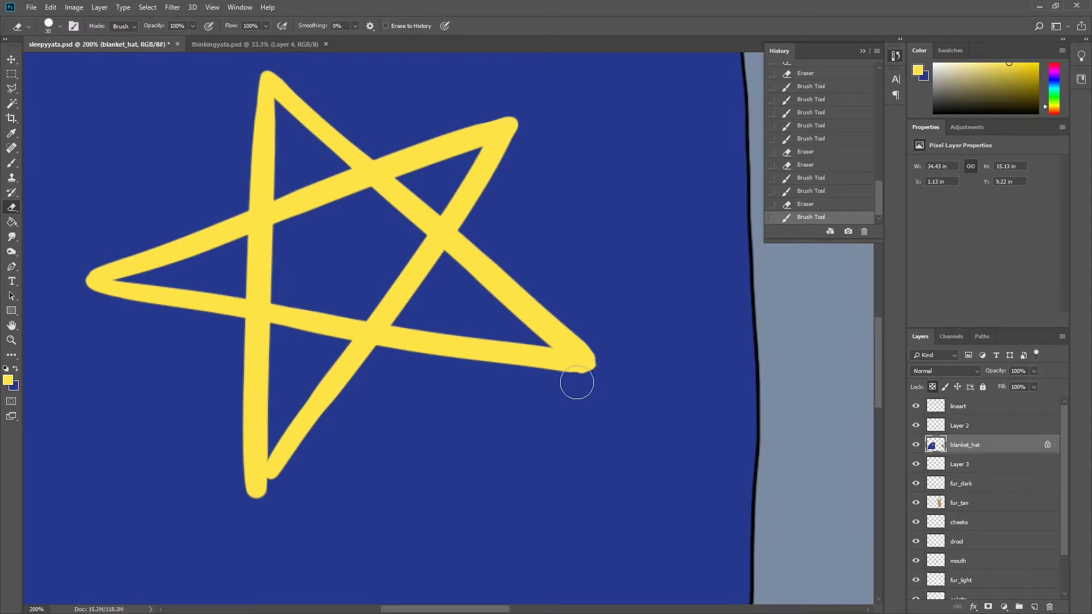
left_click_drag(576, 382, 594, 377)
key("b")
mouse_move(268, 475)
left_mouse_down()
mouse_move(396, 230)
mouse_move(446, 287)
left_mouse_up()
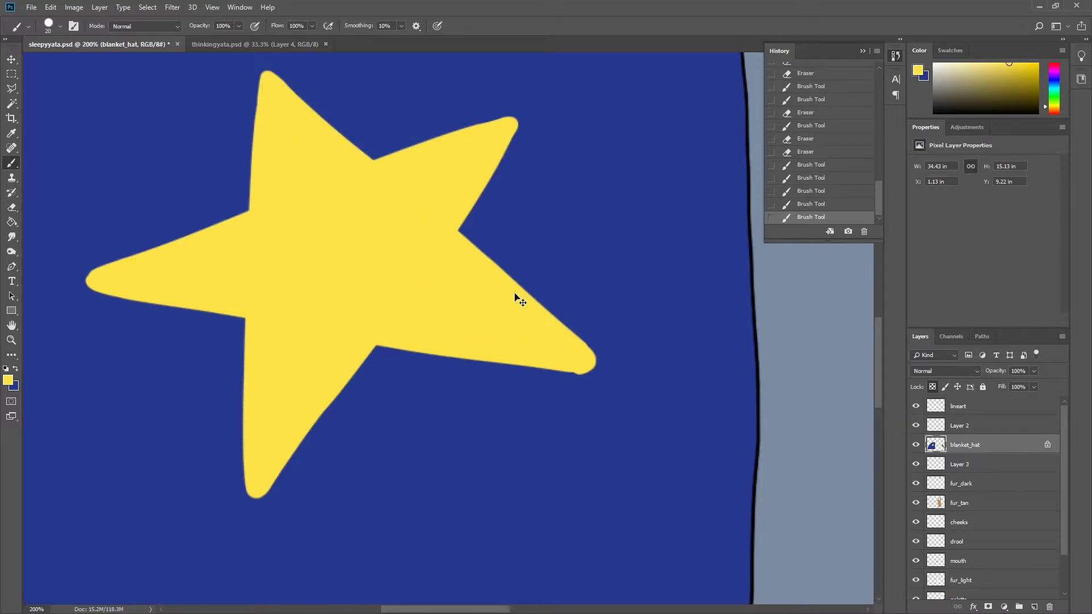
key("e")
mouse_move(569, 419)
left_mouse_down()
mouse_move(583, 362)
mouse_move(464, 383)
left_mouse_up()
- On the lineart layer, handwrite 'winky' at the top-left and '(slightly)' after 'crooked'
key("z")
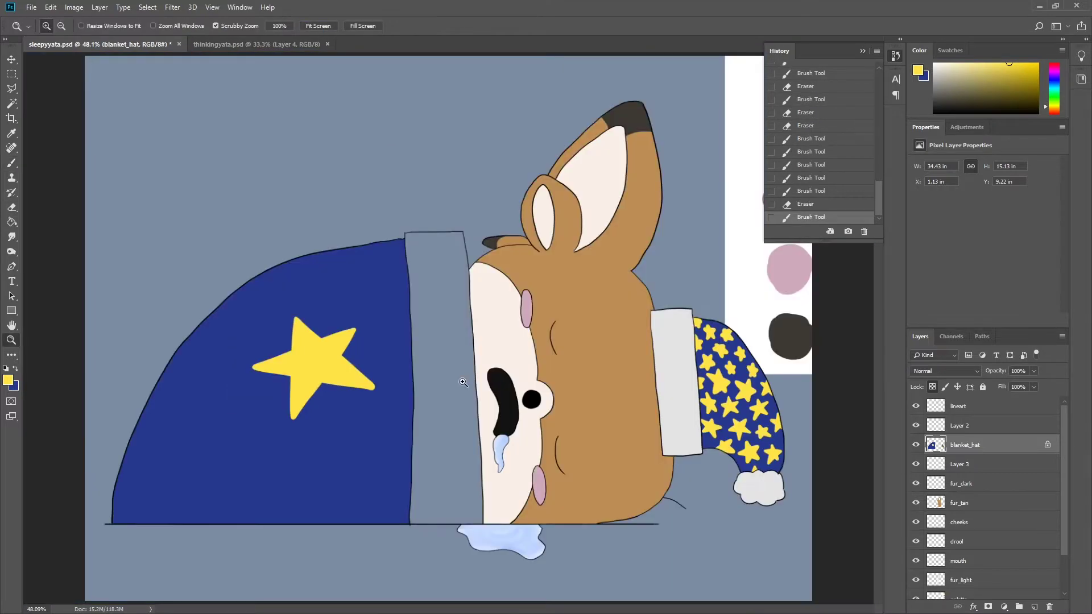
key("b")
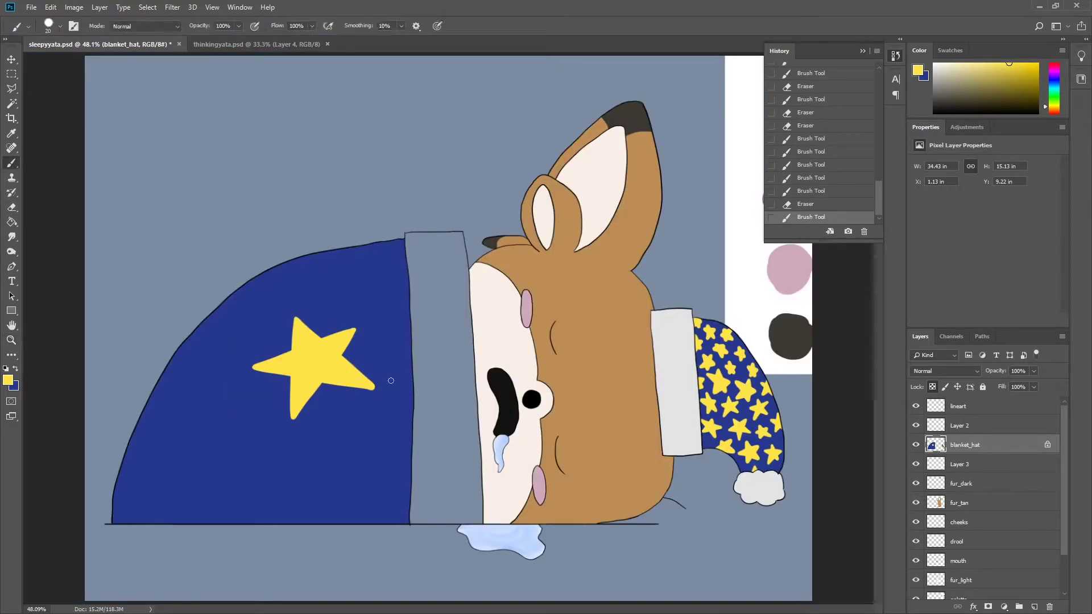
key("alt+bracketright")
key("alt+bracketright")
left_click_drag(116, 141, 205, 114)
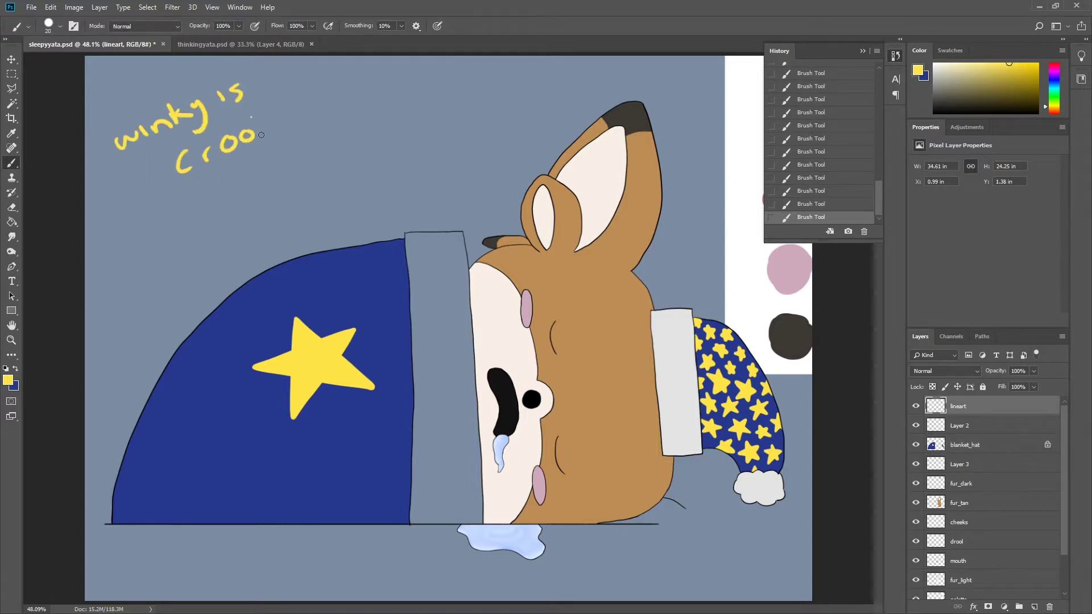
key("alt+bracketleft")
key("alt+bracketleft")
key("alt+bracketright")
key("alt+bracketright")
mouse_move(241, 154)
left_mouse_down()
mouse_move(318, 134)
mouse_move(369, 94)
left_mouse_up()
- Back on blanket_hat, outline a second yellow star on the blanket
left_click(992, 449)
scroll(393, 407, "up", 1)
scroll(388, 433, "up", 1)
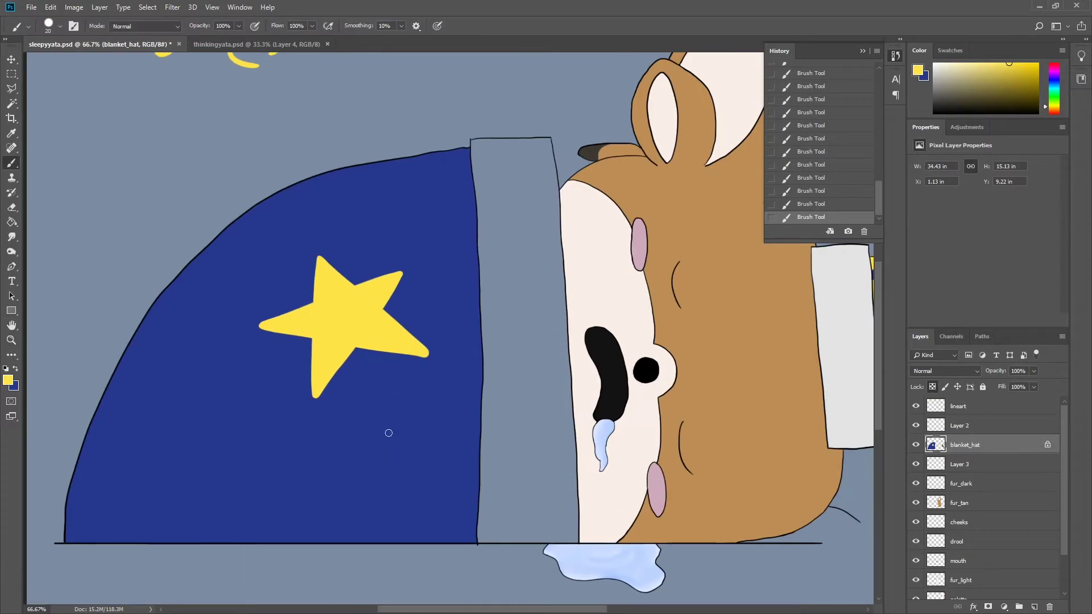
mouse_move(386, 398)
left_mouse_down()
mouse_move(480, 437)
mouse_move(432, 478)
left_mouse_up()
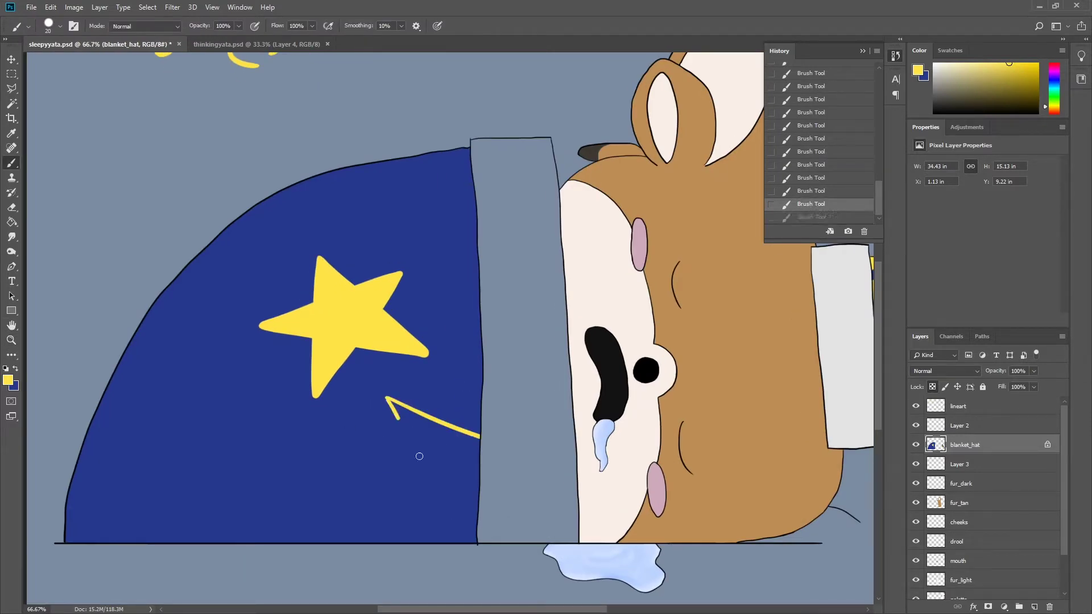
left_click_drag(478, 390, 464, 509)
scroll(451, 487, "up", 1)
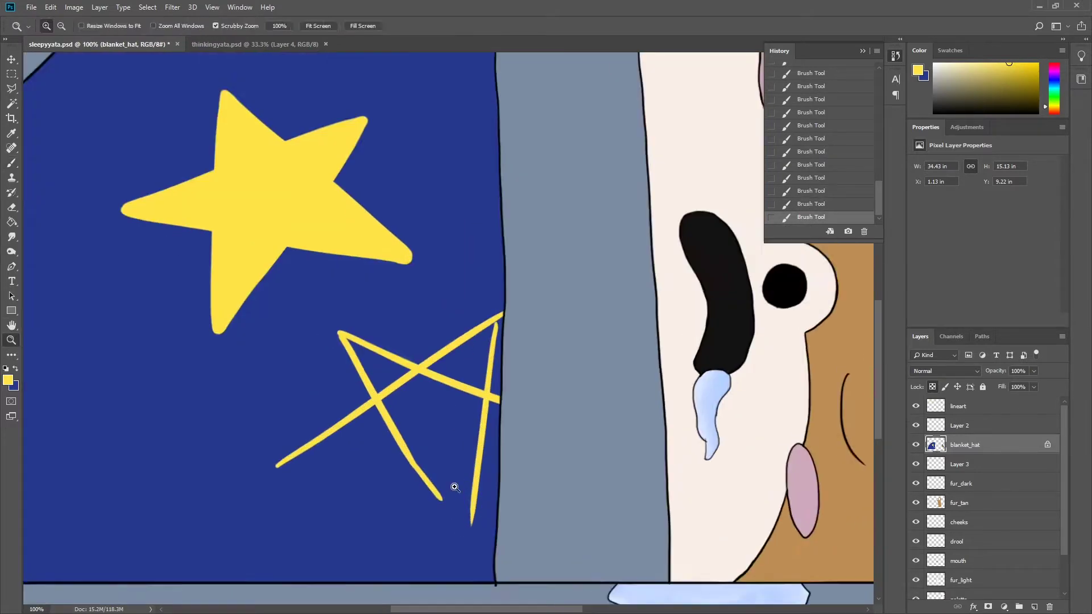
scroll(451, 487, "up", 1)
left_click_drag(143, 449, 532, 387)
- Extend and thicken the lower star's arms, erasing excess from its top tip
left_click_drag(387, 449, 474, 552)
scroll(479, 512, "down", 2)
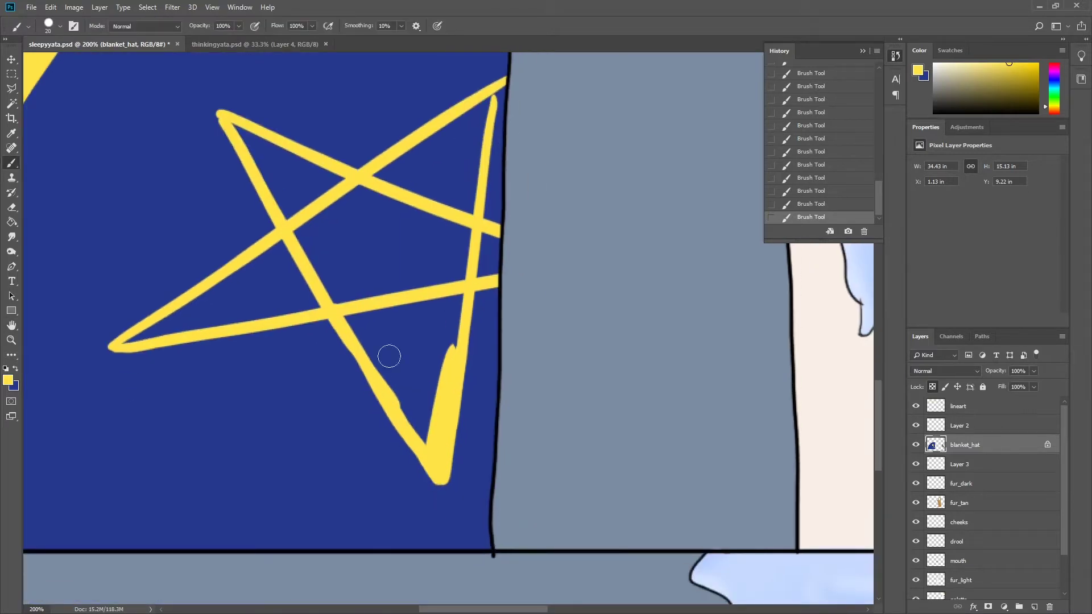
left_click_drag(359, 321, 427, 441)
left_click_drag(233, 119, 290, 168)
mouse_move(455, 96)
left_mouse_down()
mouse_move(483, 80)
mouse_move(501, 116)
mouse_move(438, 365)
mouse_move(414, 397)
mouse_move(334, 248)
mouse_move(253, 530)
left_mouse_up()
scroll(458, 112, "up", 2)
- Fill the lower star solid yellow, including its left tip and left arm
key("ctrl+minus")
key("ctrl+minus")
key("ctrl+minus")
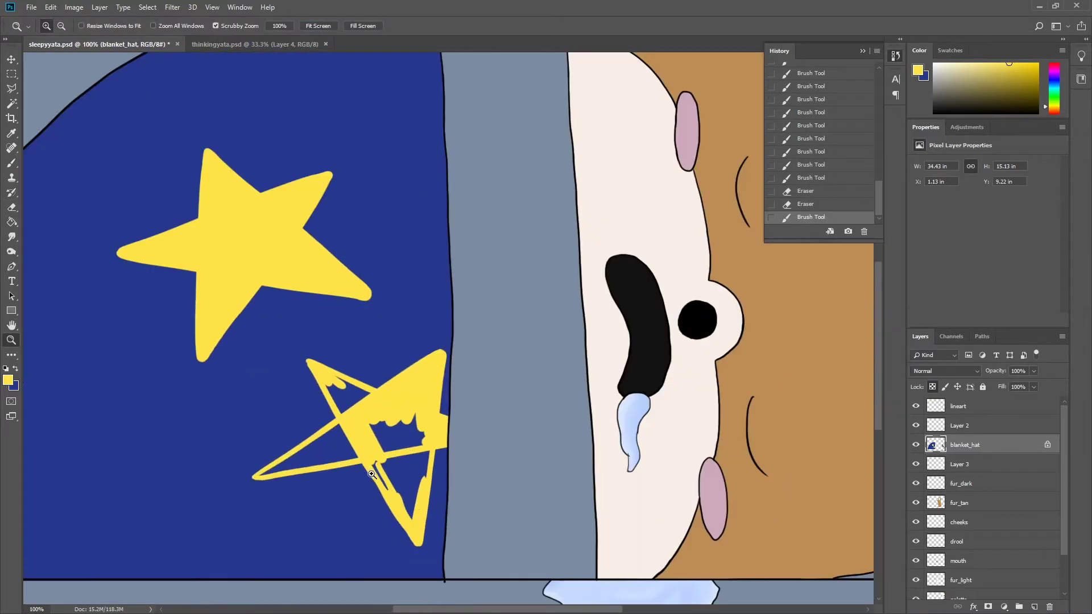
left_click(265, 474)
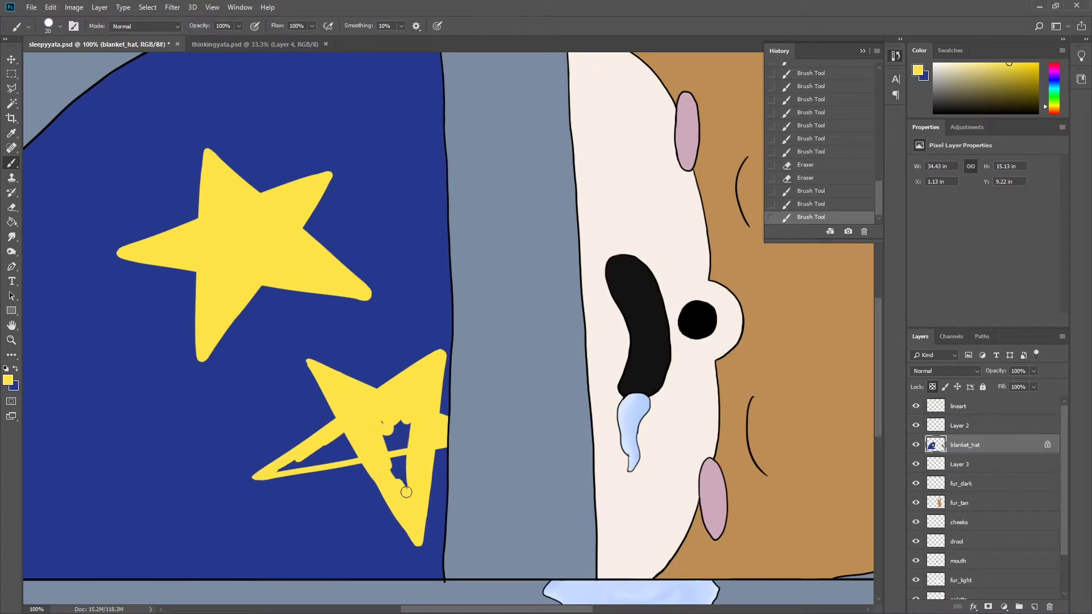
scroll(333, 453, "up", 1)
mouse_move(406, 492)
left_mouse_down()
mouse_move(398, 421)
mouse_move(188, 476)
left_mouse_up()
key("z")
left_click(280, 267)
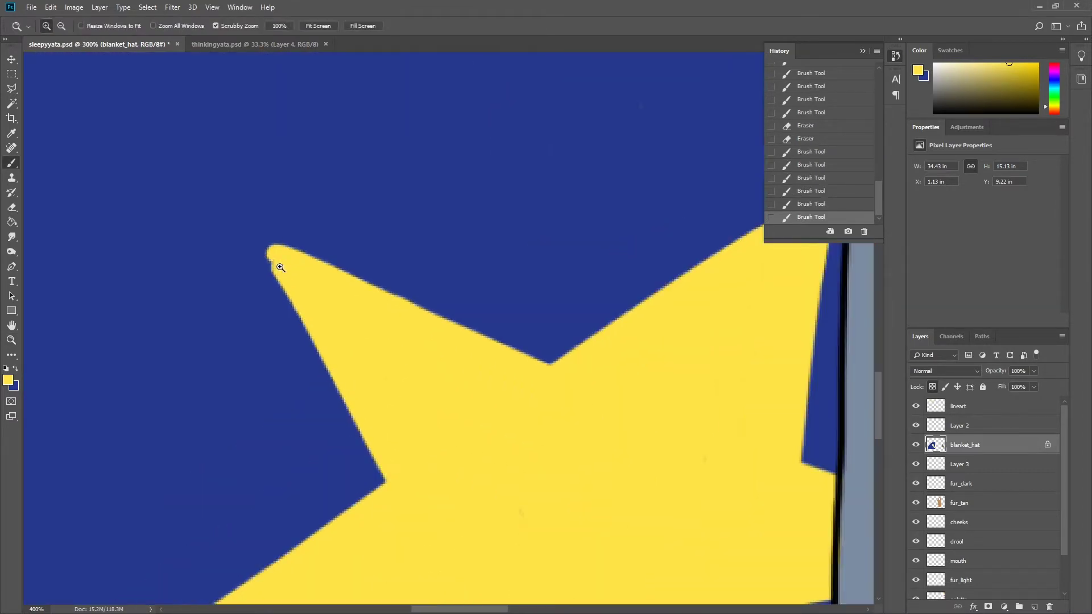
key("b")
left_click_drag(364, 460, 404, 455)
- Revert to an earlier star stroke in History and reset the view to full size
key("ctrl+0")
key("z")
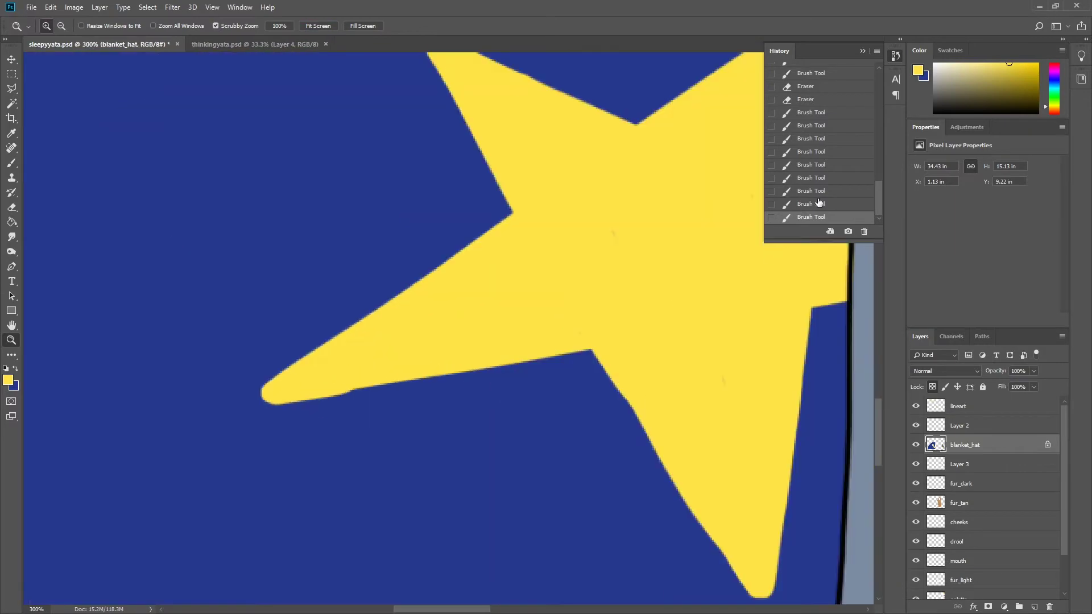
left_click(819, 191)
left_click(819, 164)
key("ctrl+0")
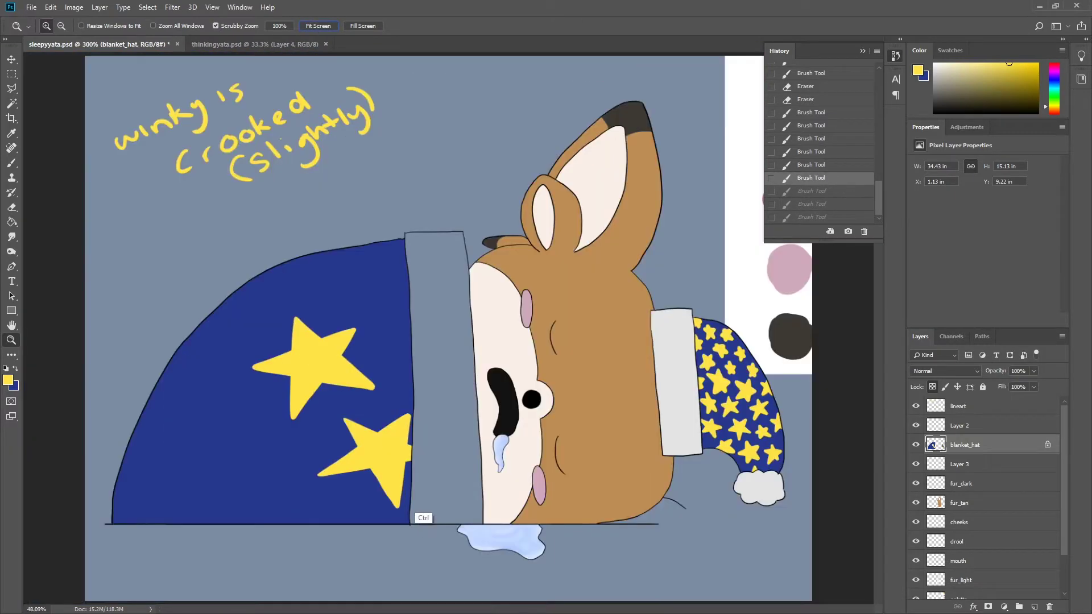
key("b")
key("ctrl+1")
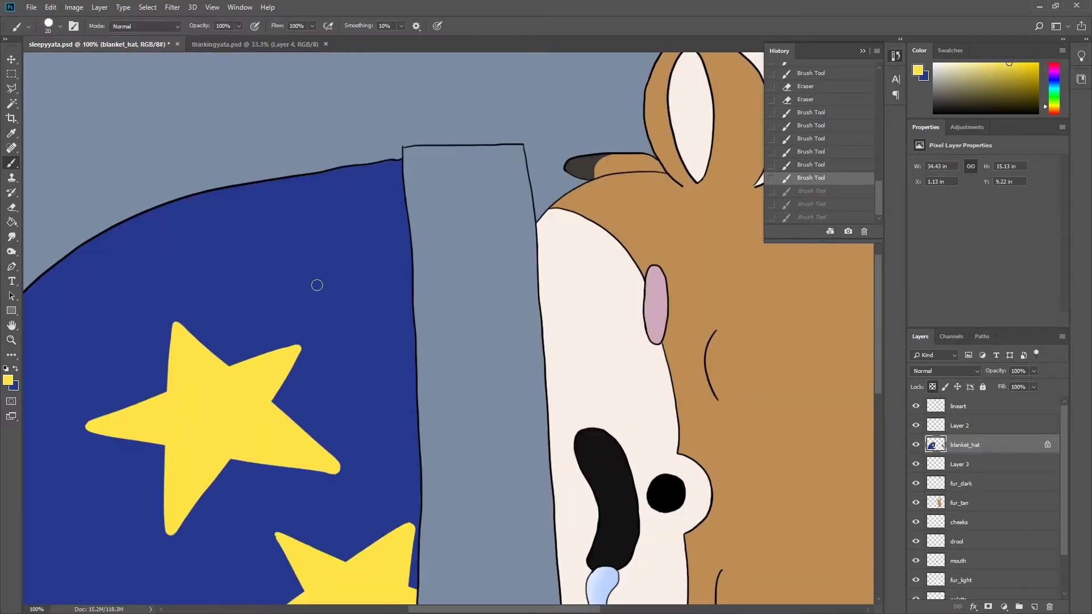
- Paint a new yellow star outline on the blanket and start filling its arms
left_click_drag(399, 293, 361, 421)
left_click_drag(361, 421, 432, 377)
left_click_drag(310, 319, 410, 326)
left_click_drag(432, 380, 308, 318)
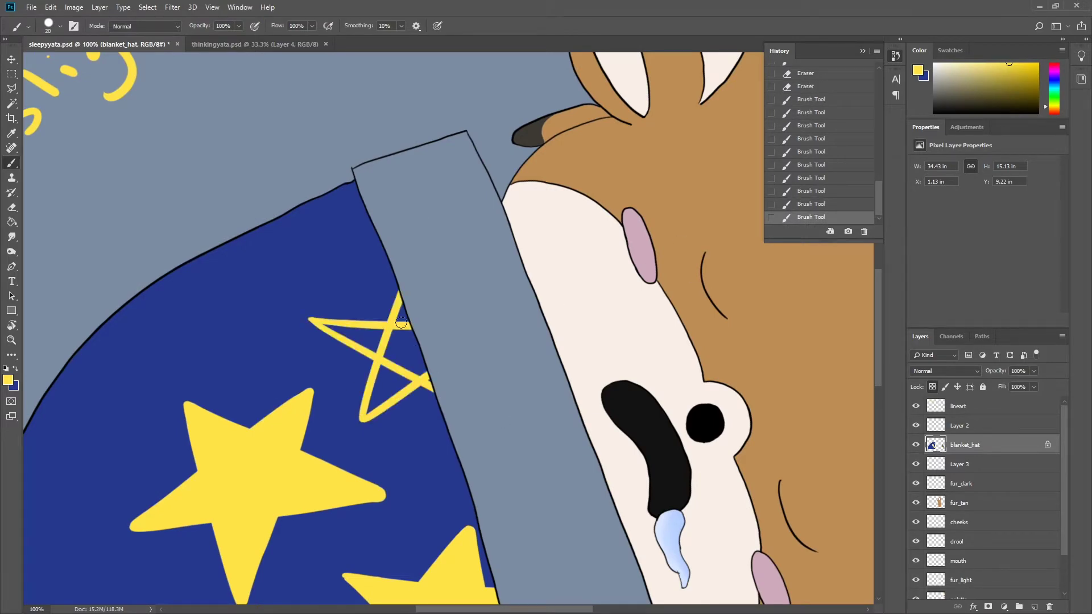
left_click_drag(398, 364, 387, 398)
key("ctrl+plus")
key("ctrl+plus")
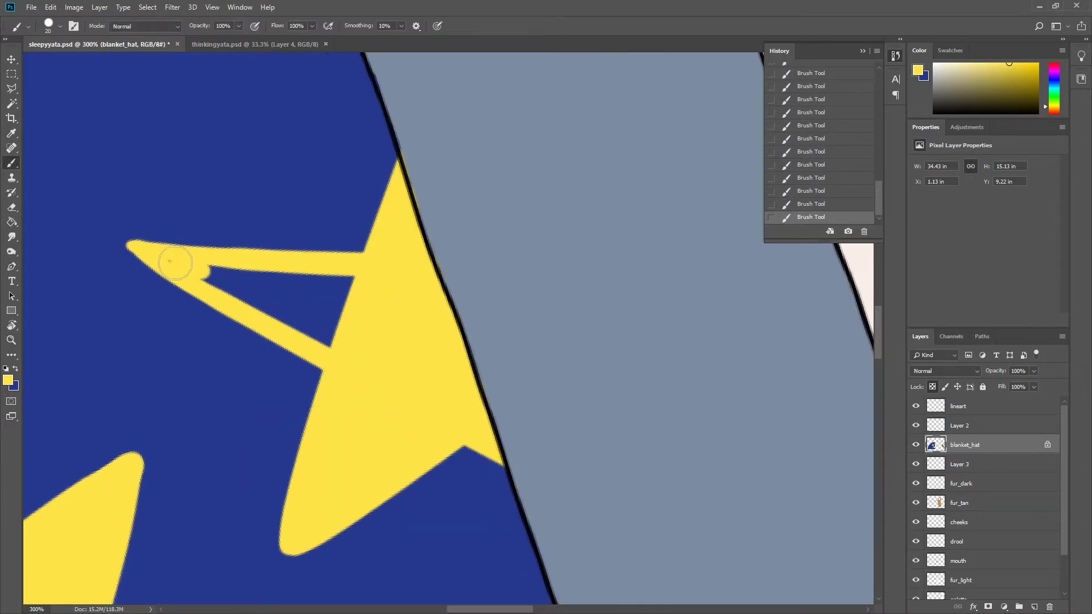
left_click_drag(171, 259, 323, 329)
- Finish the new star's outline on a tilted view and fill its interior yellow
key("ctrl+minus")
key("ctrl+minus")
key("ctrl+minus")
key("ctrl+plus")
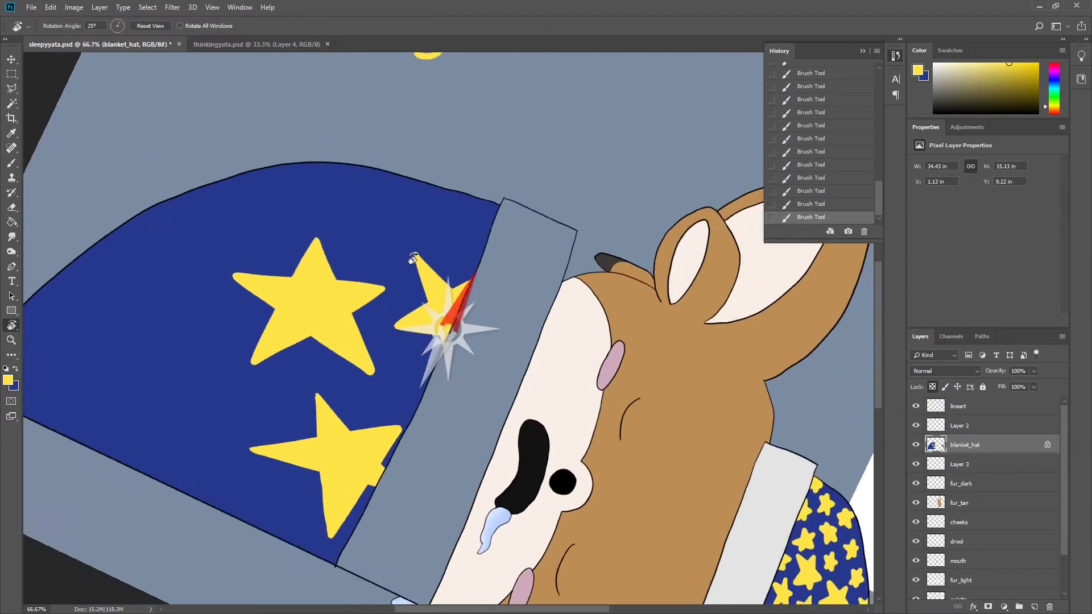
left_click_drag(394, 234, 455, 179)
left_click_drag(376, 185, 478, 213)
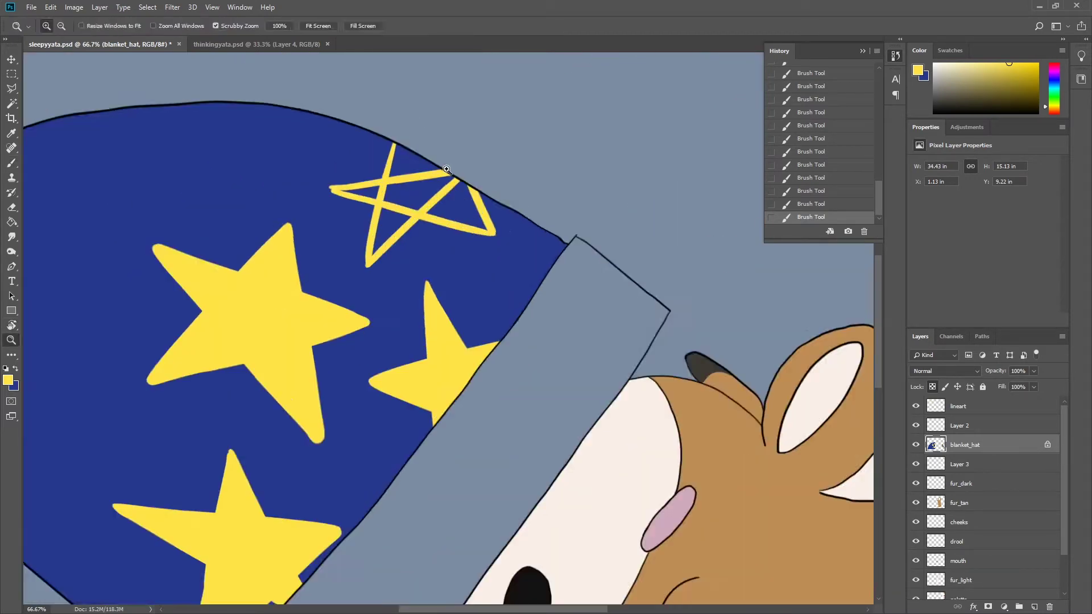
key("ctrl+plus")
key("ctrl+plus")
left_click_drag(297, 208, 341, 228)
mouse_move(403, 207)
left_mouse_down()
mouse_move(348, 142)
mouse_move(342, 256)
mouse_move(512, 280)
mouse_move(470, 215)
left_mouse_up()
key("z")
left_click(209, 203)
key("b")
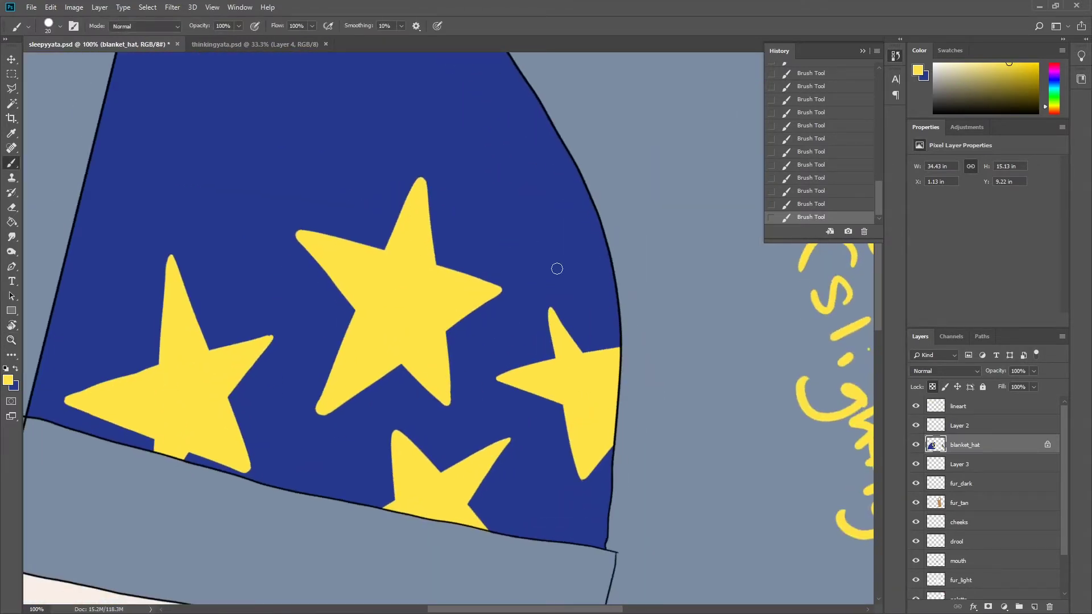
- Outline and fill another yellow star near the blanket's right edge
key("ctrl+minus")
mouse_move(546, 285)
left_mouse_down()
mouse_move(614, 267)
mouse_move(517, 364)
left_mouse_up()
key("ctrl+plus")
key("ctrl+plus")
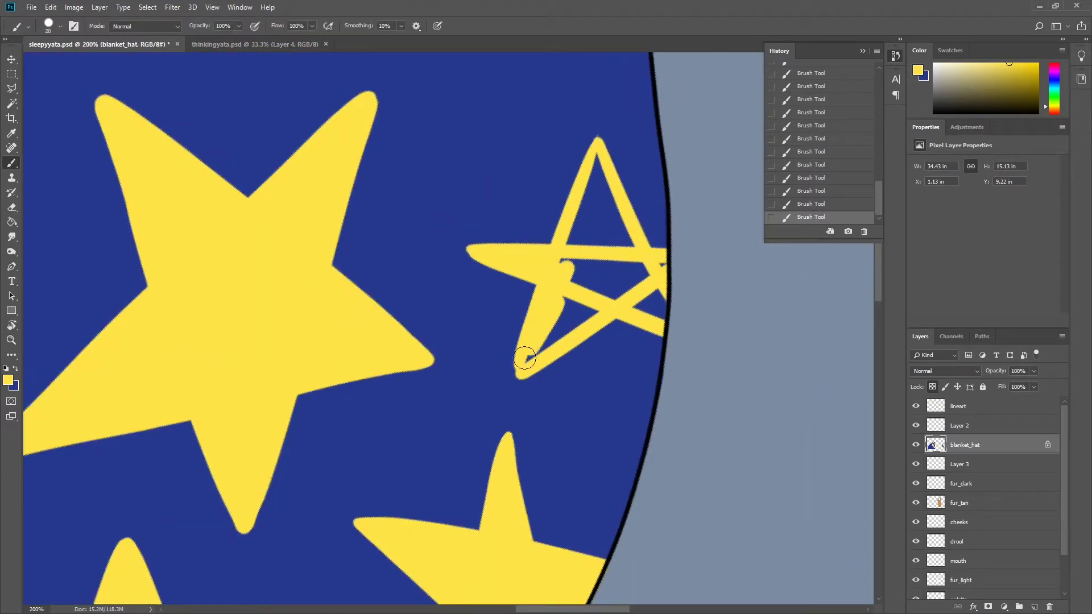
mouse_move(654, 267)
left_mouse_down()
mouse_move(649, 308)
mouse_move(568, 263)
mouse_move(500, 373)
left_mouse_up()
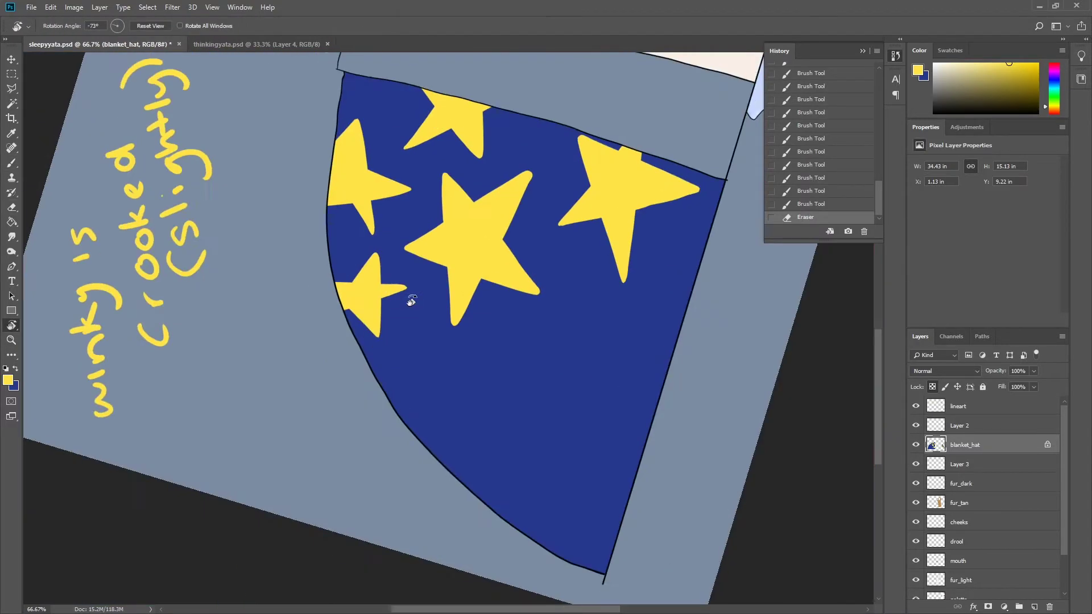
- Outline another star, fill it solid yellow and tidy its top tip
mouse_move(395, 407)
left_mouse_down()
mouse_move(415, 322)
mouse_move(453, 403)
left_mouse_up()
key("ctrl+plus")
key("ctrl+plus")
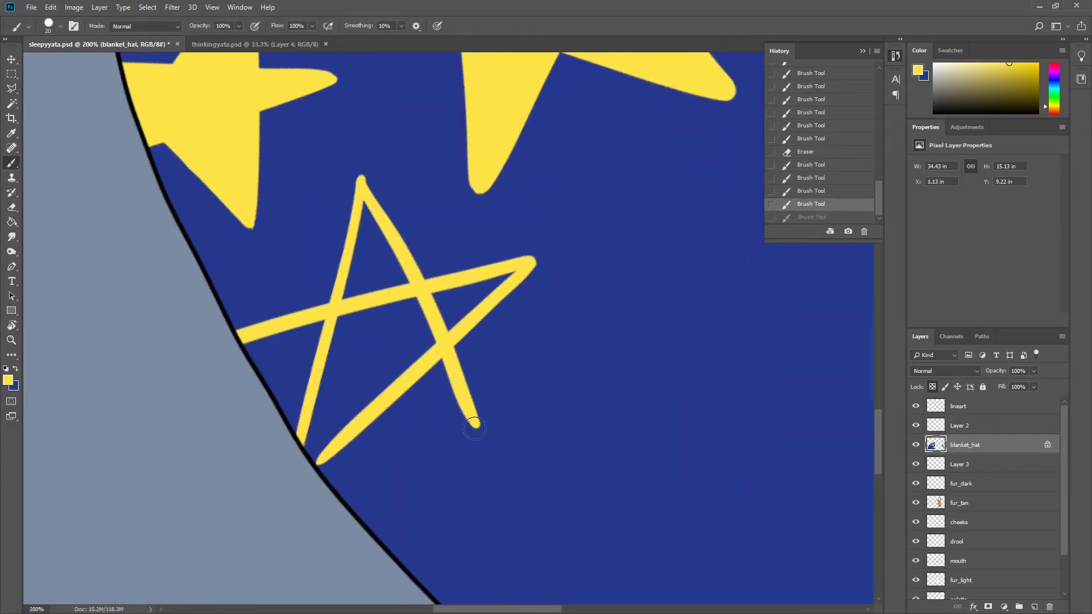
mouse_move(364, 273)
left_mouse_down()
mouse_move(306, 465)
mouse_move(267, 341)
mouse_move(407, 298)
mouse_move(476, 295)
left_mouse_up()
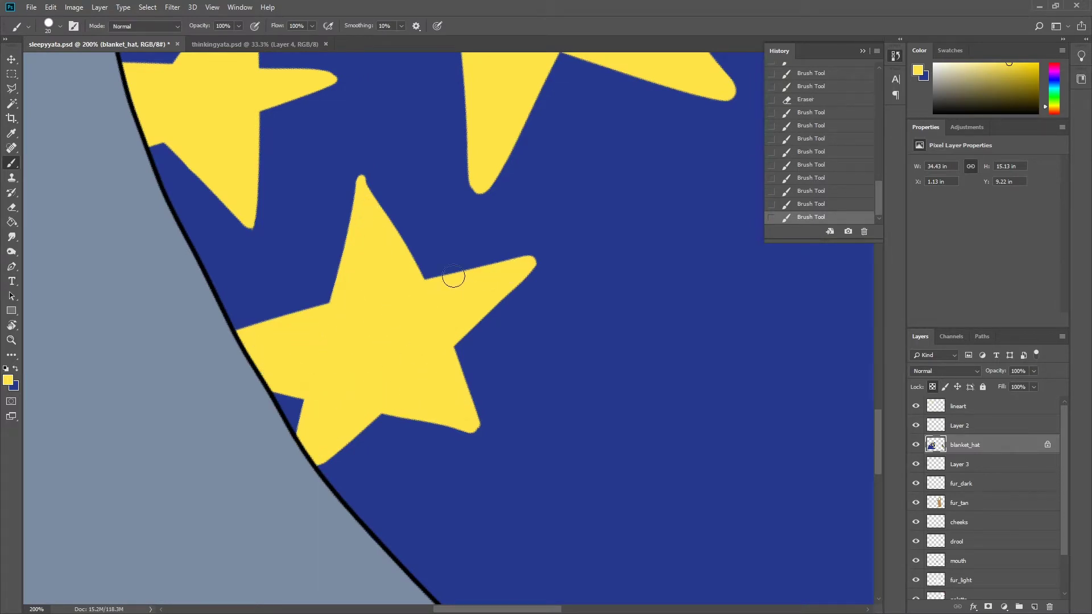
mouse_move(365, 170)
left_mouse_down()
mouse_move(375, 227)
mouse_move(335, 290)
mouse_move(398, 347)
left_mouse_up()
key("r")
key("ctrl+0")
key("ctrl+plus")
key("b")
- Draw a five-point star outline and fill its interior and inner gaps solid yellow
mouse_move(363, 353)
left_mouse_down()
mouse_move(415, 357)
mouse_move(378, 378)
left_mouse_up()
scroll(398, 343, "up", 2)
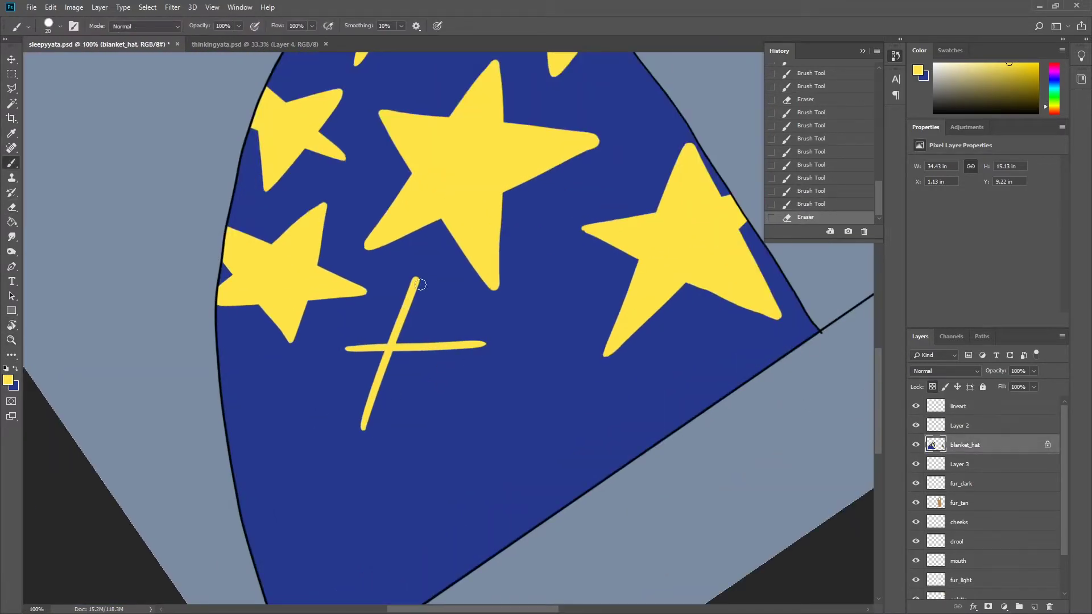
left_click_drag(418, 282, 443, 429)
left_click_drag(495, 359, 361, 433)
scroll(419, 398, "up", 1)
left_click_drag(273, 310, 472, 472)
key("e")
key("b")
mouse_move(342, 449)
left_mouse_down()
mouse_move(336, 414)
mouse_move(385, 377)
mouse_move(296, 318)
left_mouse_up()
mouse_move(411, 200)
left_mouse_down()
mouse_move(439, 313)
mouse_move(428, 385)
mouse_move(436, 363)
left_mouse_up()
- Erase stray yellow from the star's edge and rotate the canvas view
key("e")
left_click(288, 460)
scroll(288, 461, "down", 5)
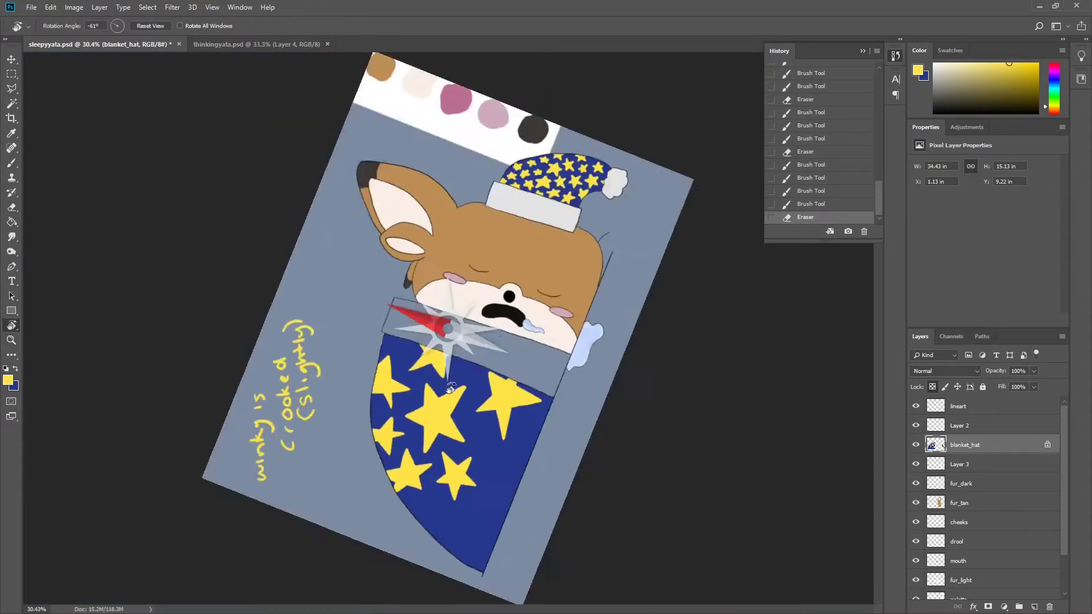
scroll(398, 341, "up", 4)
key("r")
left_click_drag(462, 379, 458, 432)
- Draw a new five-point star, trim its top tip and fill it solid yellow
key("b")
left_click_drag(427, 397, 586, 387)
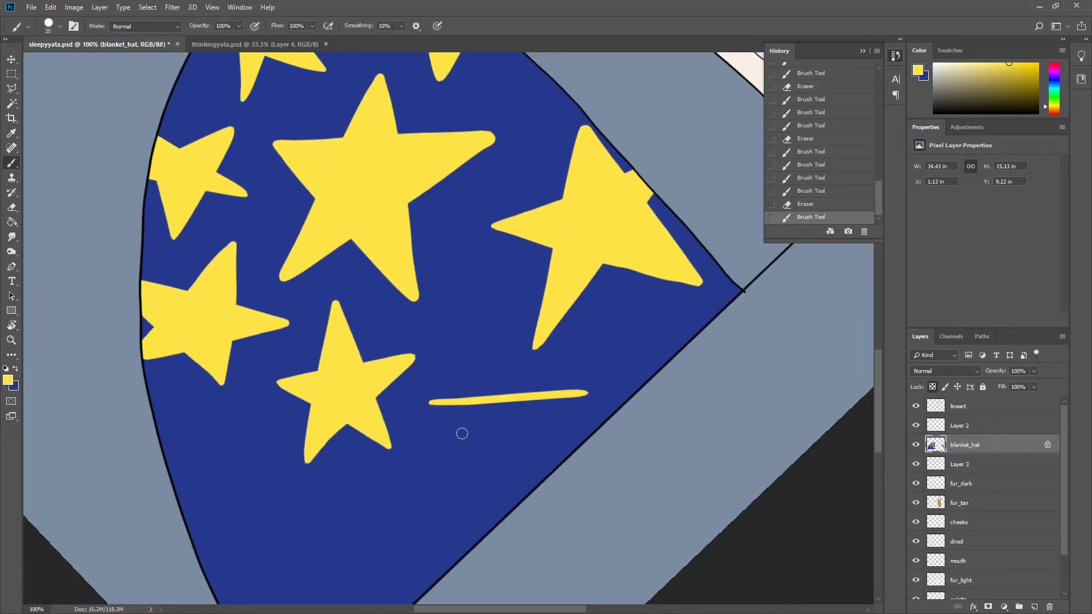
key("ctrl+z")
mouse_move(528, 430)
left_mouse_down()
mouse_move(387, 502)
mouse_move(398, 410)
mouse_move(477, 398)
left_mouse_up()
scroll(415, 492, "up", 2)
key("e")
left_click(564, 132)
key("b")
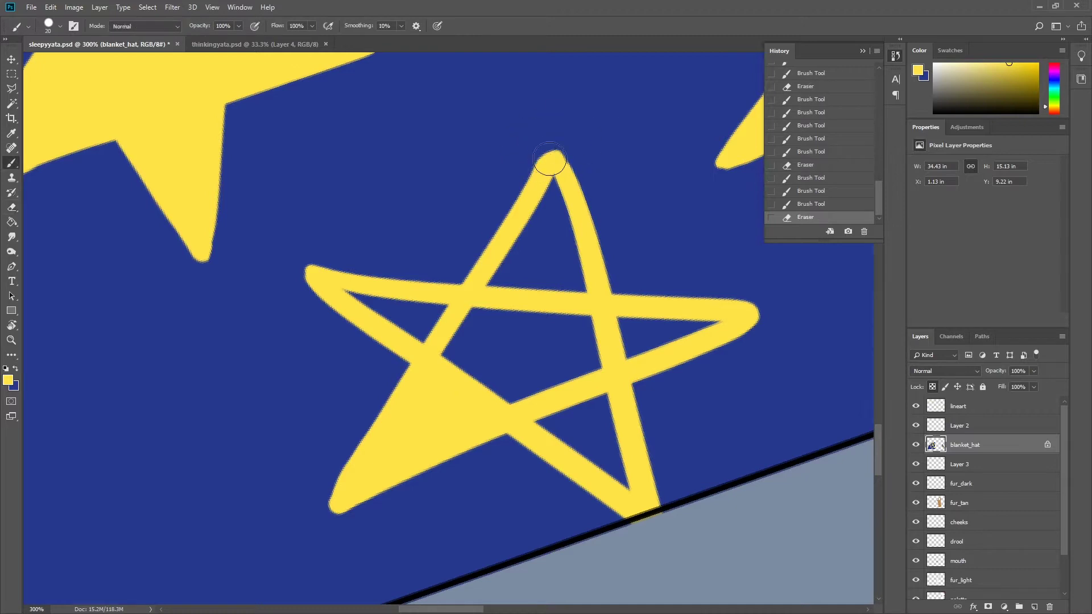
mouse_move(555, 153)
left_mouse_down()
mouse_move(563, 256)
mouse_move(470, 331)
mouse_move(589, 336)
mouse_move(537, 397)
mouse_move(370, 290)
left_mouse_up()
- Erase yellow spill along the blanket's bottom edge
key("e")
mouse_move(575, 514)
left_mouse_down()
mouse_move(622, 556)
mouse_move(637, 529)
left_mouse_up()
key("slash")
key("slash")
key("b")
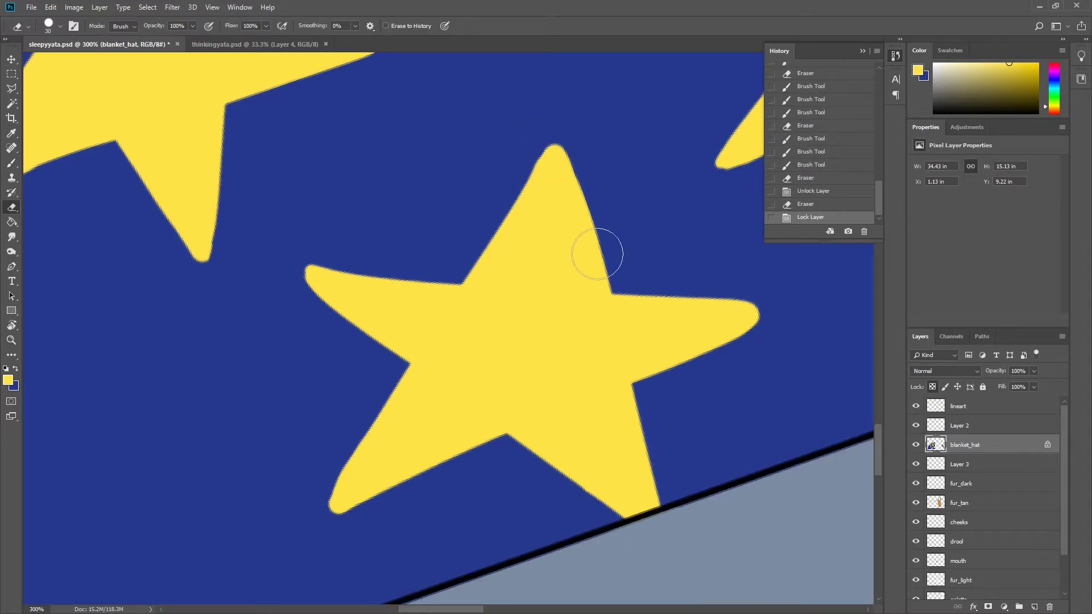
scroll(597, 251, "down", 7)
scroll(376, 380, "up", 2)
- Sketch a star outline on the lower-left blanket, then undo those strokes
mouse_move(310, 418)
left_mouse_down()
mouse_move(427, 375)
mouse_move(366, 468)
left_mouse_up()
left_click_drag(471, 467, 349, 354)
left_click_drag(397, 317, 400, 320)
left_click_drag(401, 319, 346, 317)
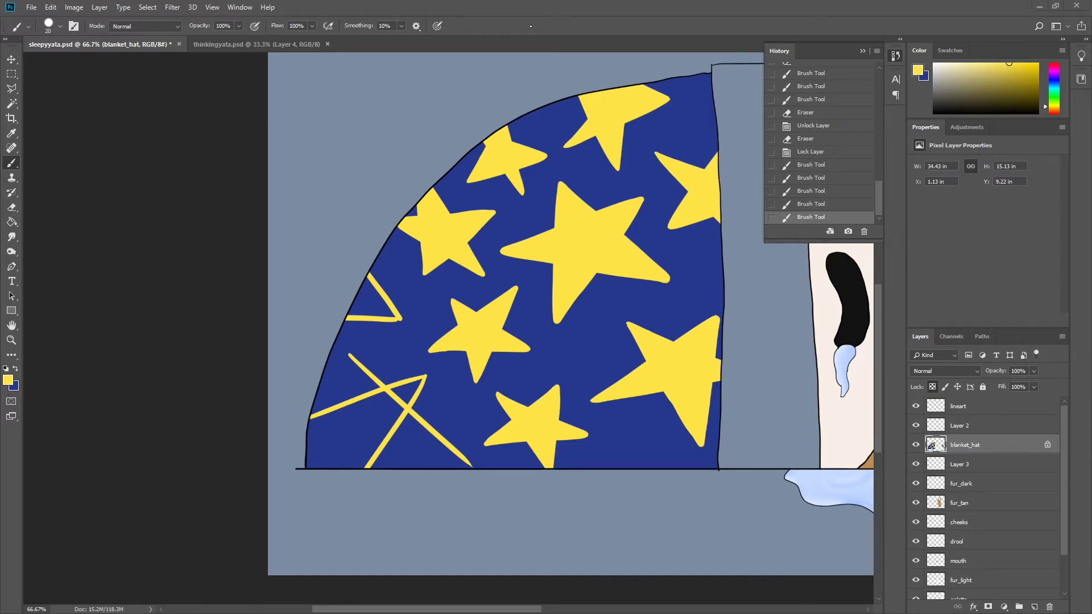
key("ctrl+z")
key("ctrl+z")
key("ctrl+plus")
key("ctrl+z")
key("ctrl+z")
key("ctrl+z")
- Redraw the lower-left star, fill its gaps yellow and repaint its left edge
left_click_drag(265, 472, 370, 526)
mouse_move(320, 526)
left_mouse_down()
mouse_move(322, 370)
mouse_move(435, 526)
left_mouse_up()
mouse_move(265, 472)
left_mouse_down()
mouse_move(319, 502)
mouse_move(385, 484)
mouse_move(344, 428)
left_mouse_up()
left_click_drag(273, 473, 286, 474)
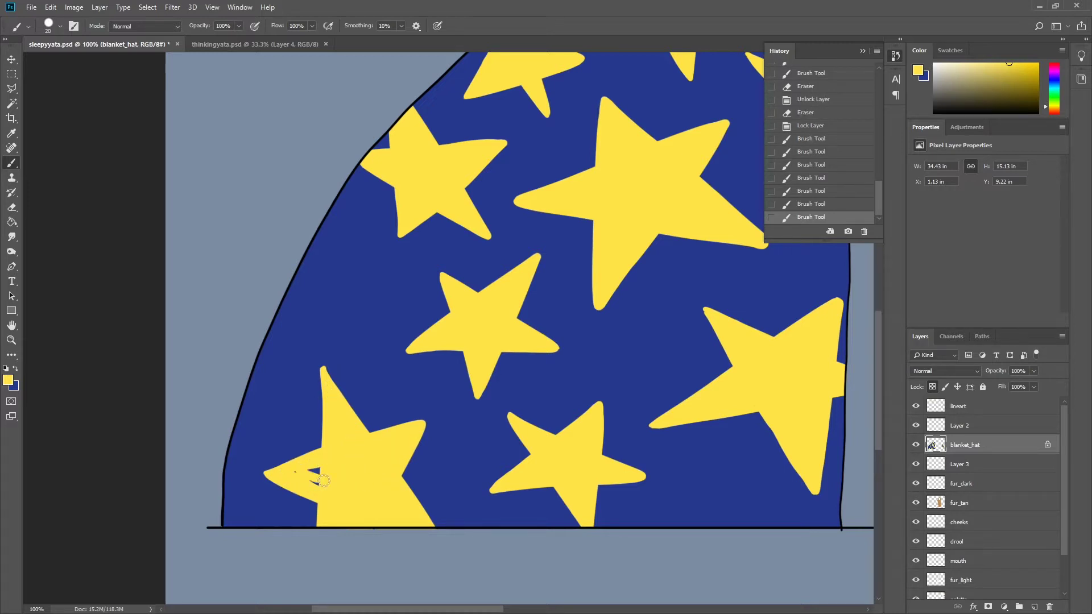
key("ctrl+plus")
key("ctrl+plus")
mouse_move(293, 341)
left_mouse_down()
mouse_move(287, 426)
mouse_move(309, 470)
left_mouse_up()
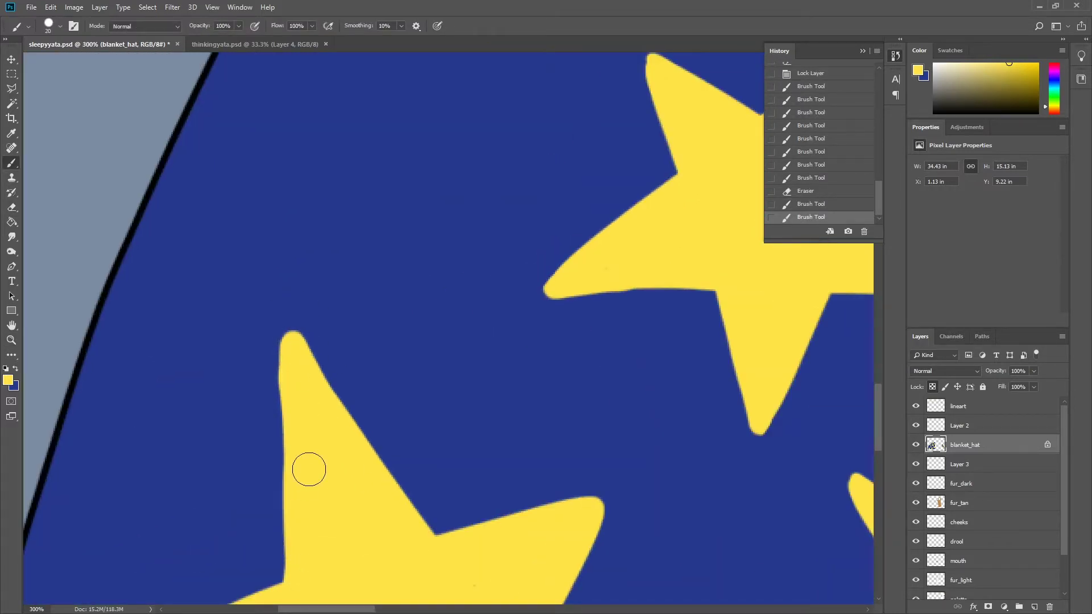
- Clean up the star's left edge with the Eraser and tilt the view
key("e")
scroll(309, 470, "down", 5)
scroll(173, 481, "up", 5)
mouse_move(177, 495)
left_mouse_down()
mouse_move(195, 446)
mouse_move(328, 293)
left_mouse_up()
key("r")
left_click_drag(317, 209, 417, 235)
- Draw another star outline near the blanket edge, trimming and reshaping its right tip
key("b")
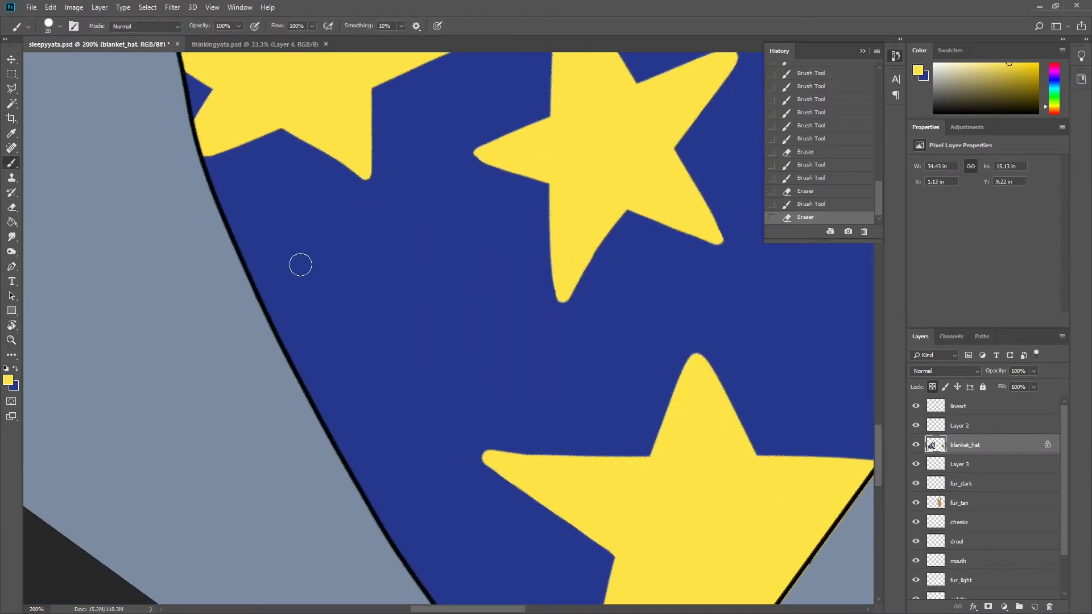
left_click_drag(300, 380, 442, 224)
left_click_drag(382, 141, 474, 389)
left_click_drag(306, 391, 393, 171)
left_click_drag(297, 285, 477, 387)
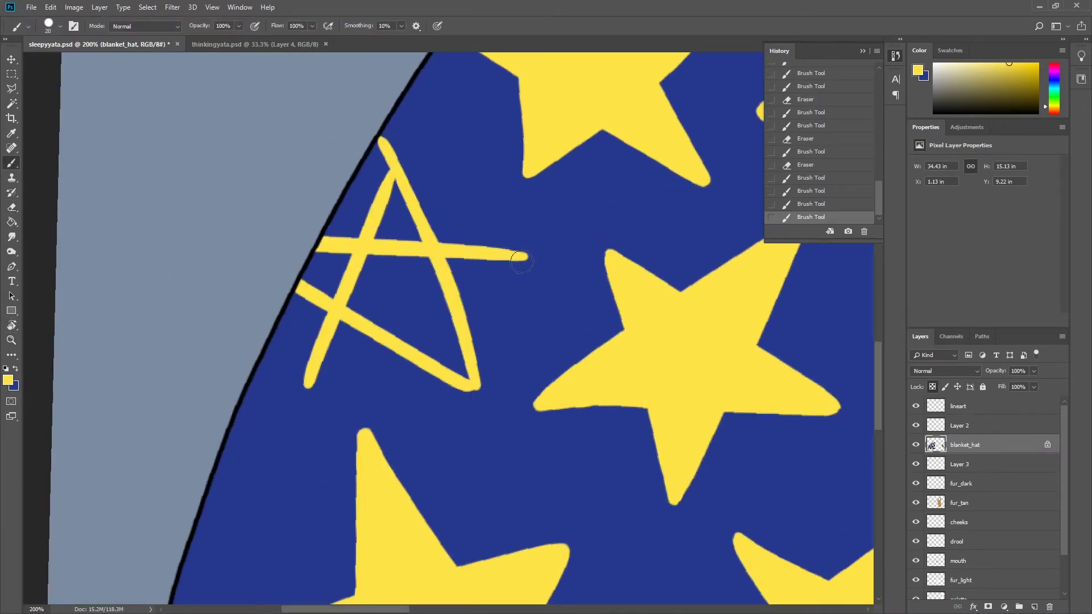
key("e")
left_click_drag(526, 257, 307, 398)
mouse_move(398, 182)
left_mouse_down()
mouse_move(383, 139)
mouse_move(484, 267)
left_mouse_up()
key("b")
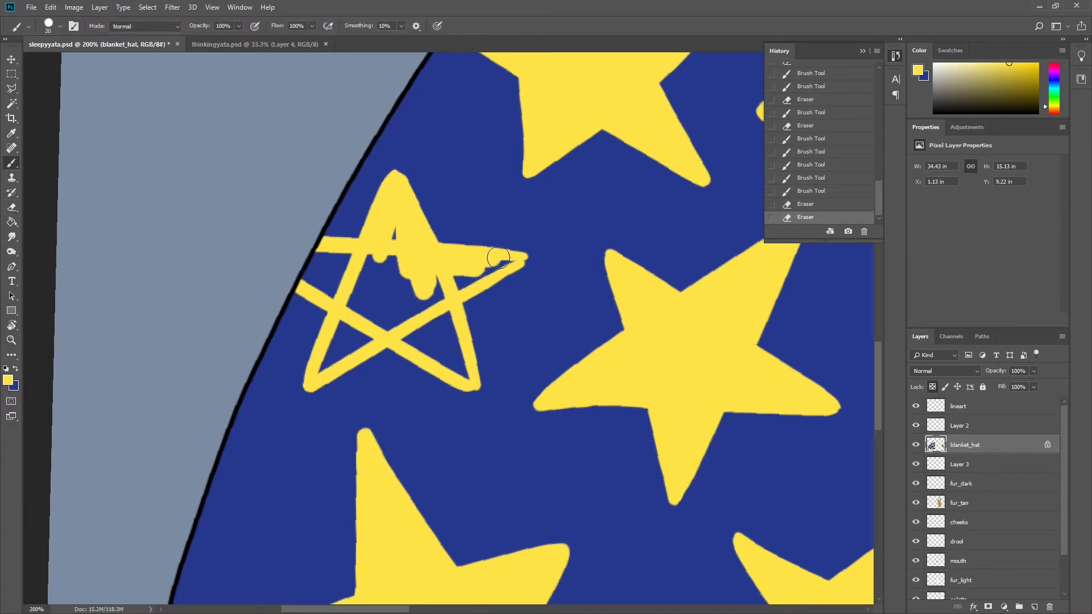
key("ctrl+z")
- Fill the last star's arms and hollow centre yellow, then view the whole picture
left_click_drag(395, 185, 393, 242)
left_click_drag(307, 267, 353, 318)
left_click_drag(342, 369, 364, 324)
mouse_move(432, 341)
left_mouse_down()
mouse_move(463, 378)
mouse_move(456, 286)
mouse_move(407, 253)
mouse_move(390, 293)
left_mouse_up()
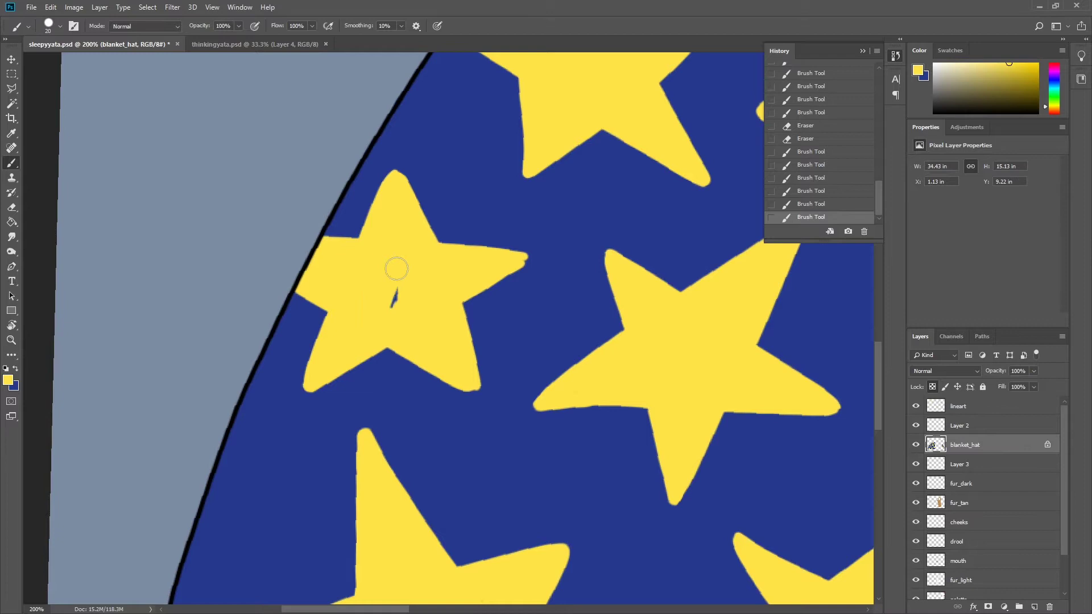
left_click(532, 256)
key("ctrl+0")
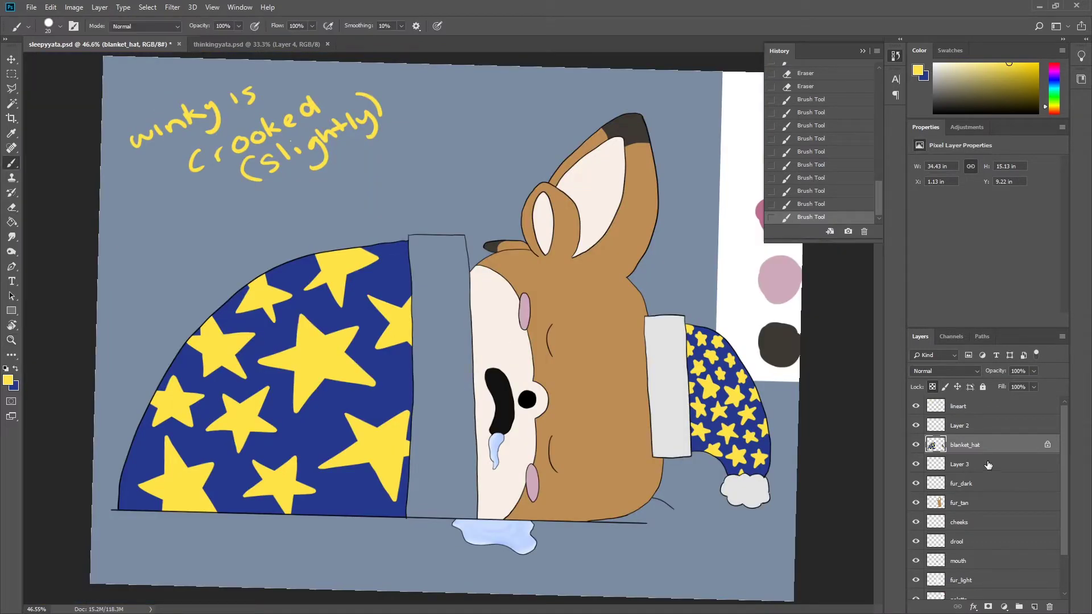
key("alt+bracketleft")
- Fill the blanket's grey band on Layer 3 with light grey and deselect it
key("w")
left_click(438, 341)
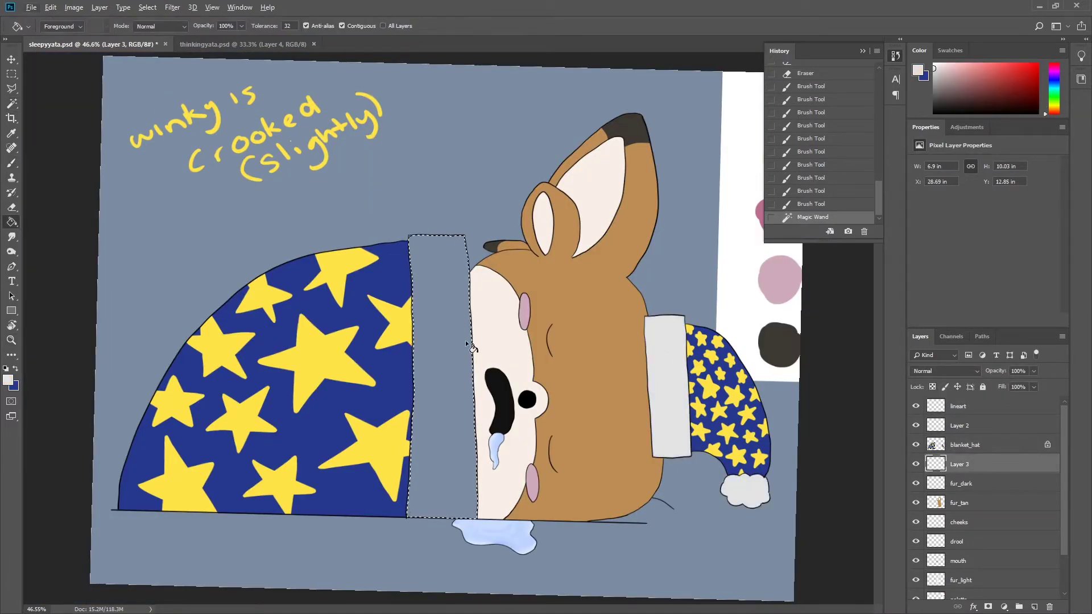
key("g")
left_click(443, 370)
key("ctrl+d")
left_click(485, 342)
- On lineart, erase a stray line at the blanket's bottom and close the fur's lower triangle with a line
key("alt+bracketright")
key("alt+bracketright")
key("alt+bracketright")
key("e")
left_click(402, 366)
key("ctrl+0")
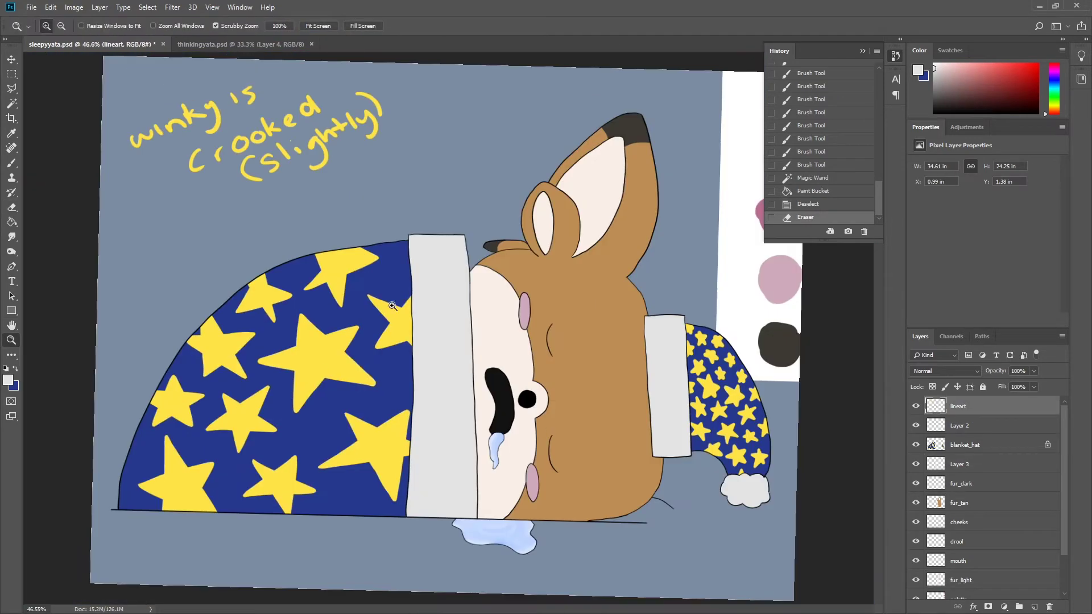
key("b")
key("ctrl+plus")
key("ctrl+plus")
right_click(591, 387)
key("Escape")
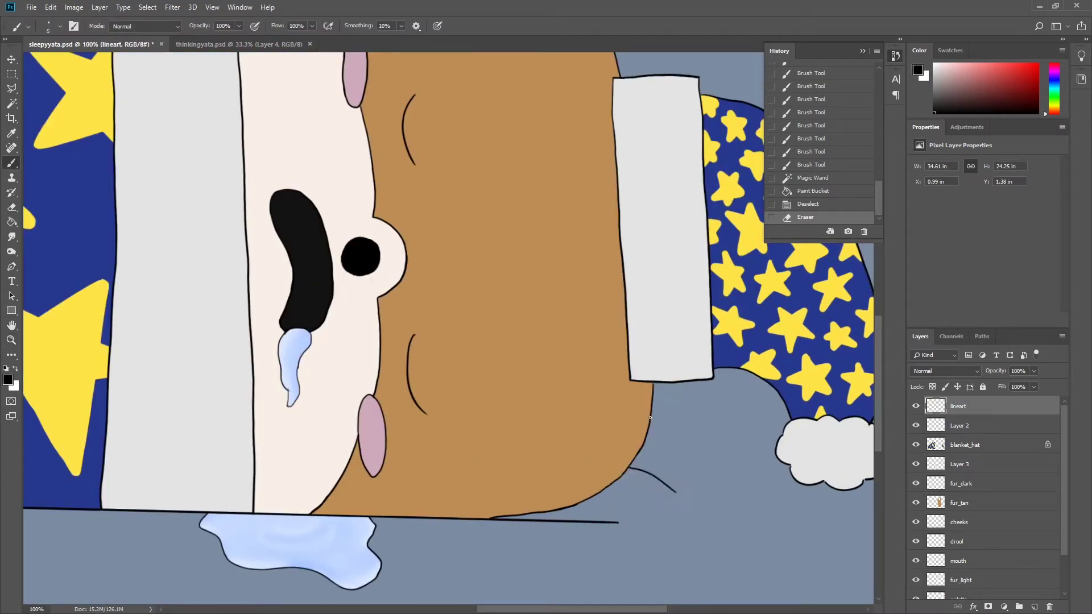
key("ctrl+plus")
left_click(703, 530, "shift")
mouse_move(613, 439)
left_mouse_down()
mouse_move(703, 530)
mouse_move(680, 517)
left_mouse_up()
- Paint tan on fur_tan to fill the triangle under the fur and the gap along the ear's edge
left_click(976, 503)
left_click(400, 358, "alt")
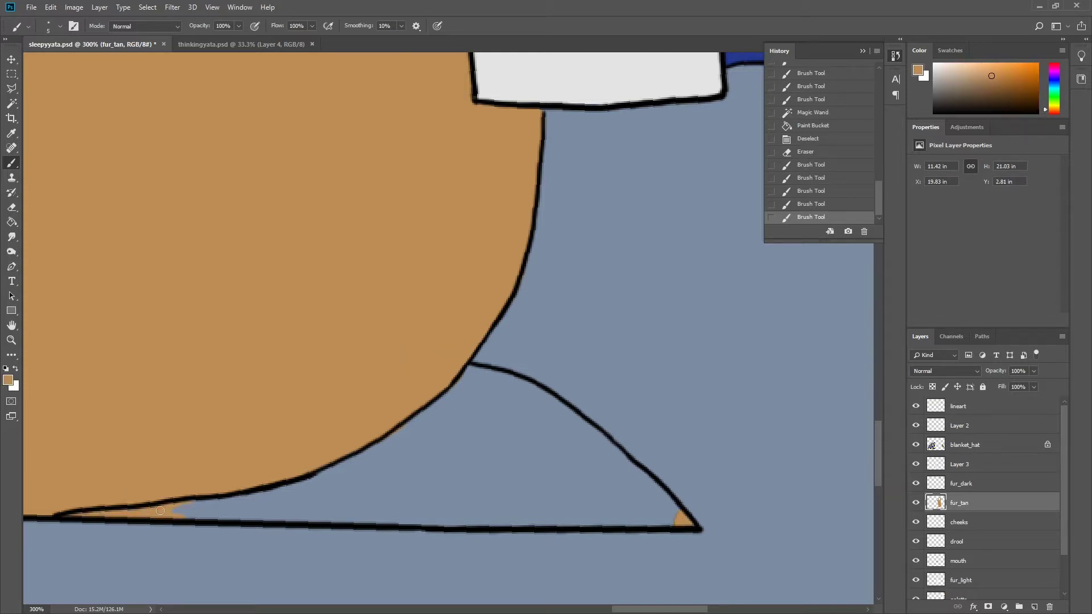
key("bracketright")
key("bracketright")
key("bracketright")
mouse_move(484, 376)
left_mouse_down()
mouse_move(505, 415)
mouse_move(319, 477)
mouse_move(500, 437)
left_mouse_up()
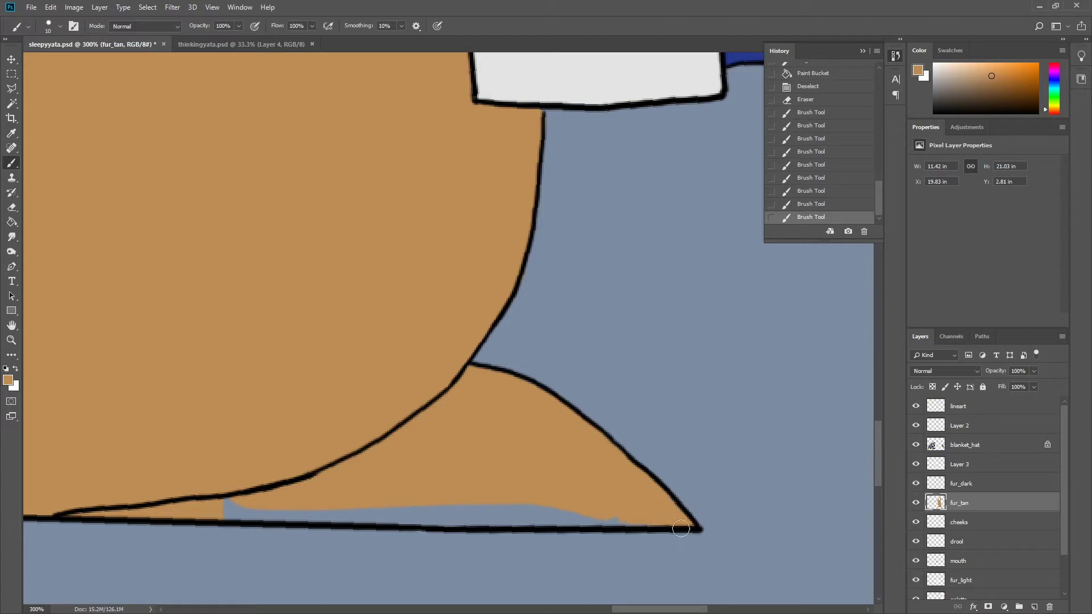
left_click_drag(681, 529, 597, 336)
left_click_drag(663, 221, 615, 410)
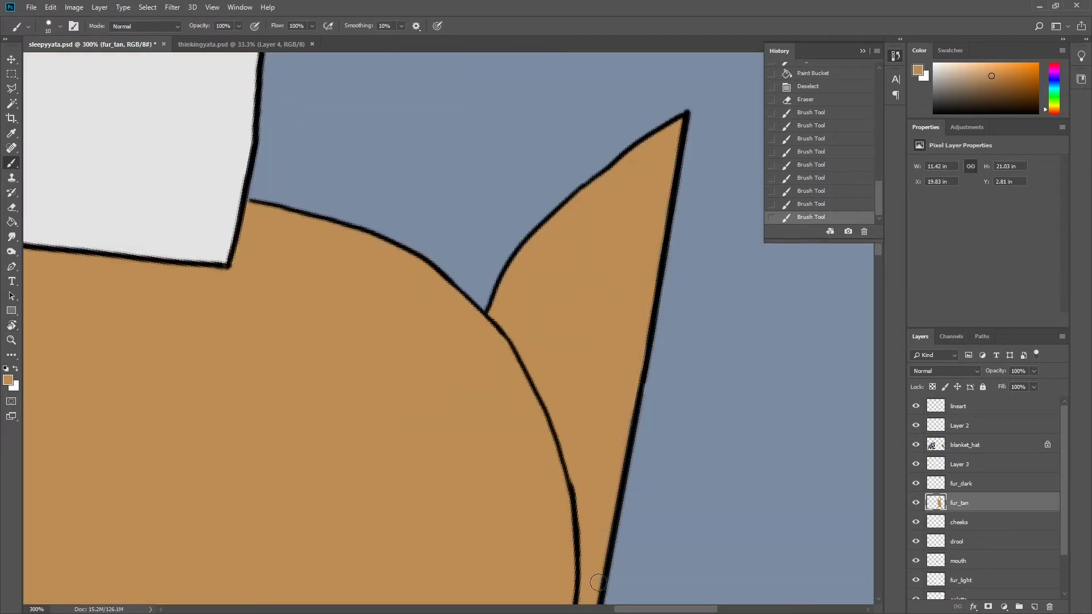
key("r")
key("ctrl+0")
key("Escape")
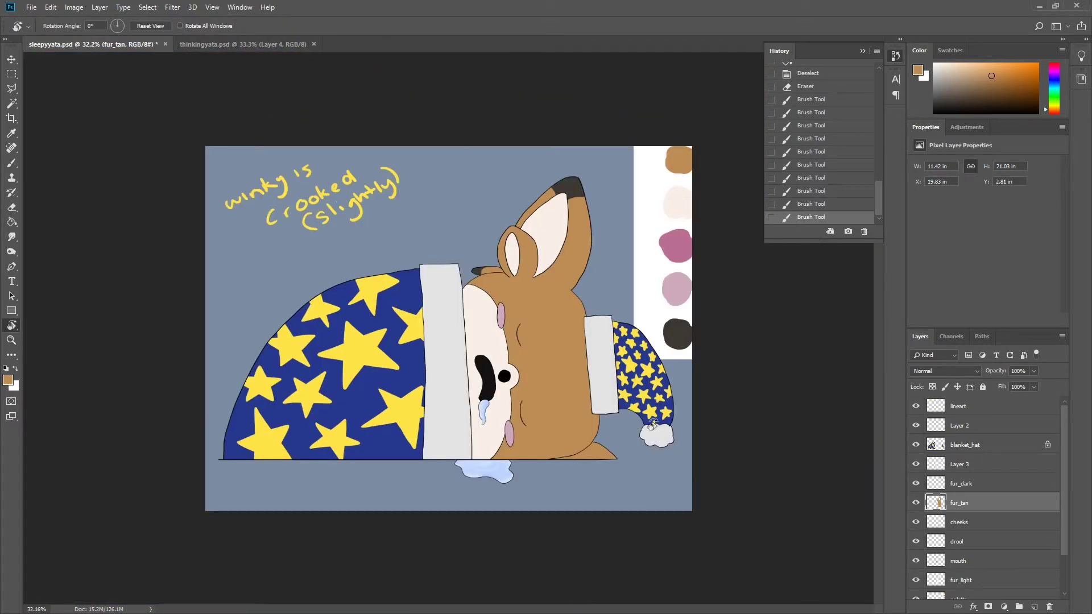
- Burn the ear's right edge, the inner ears and the tan fur's lower edge darker
key("o")
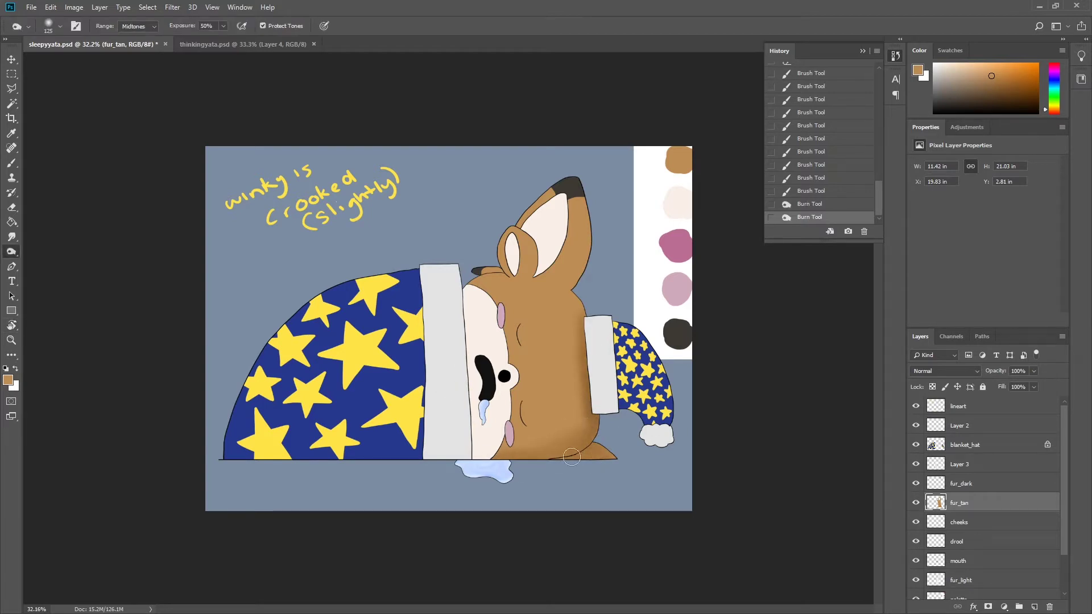
key("ctrl+plus")
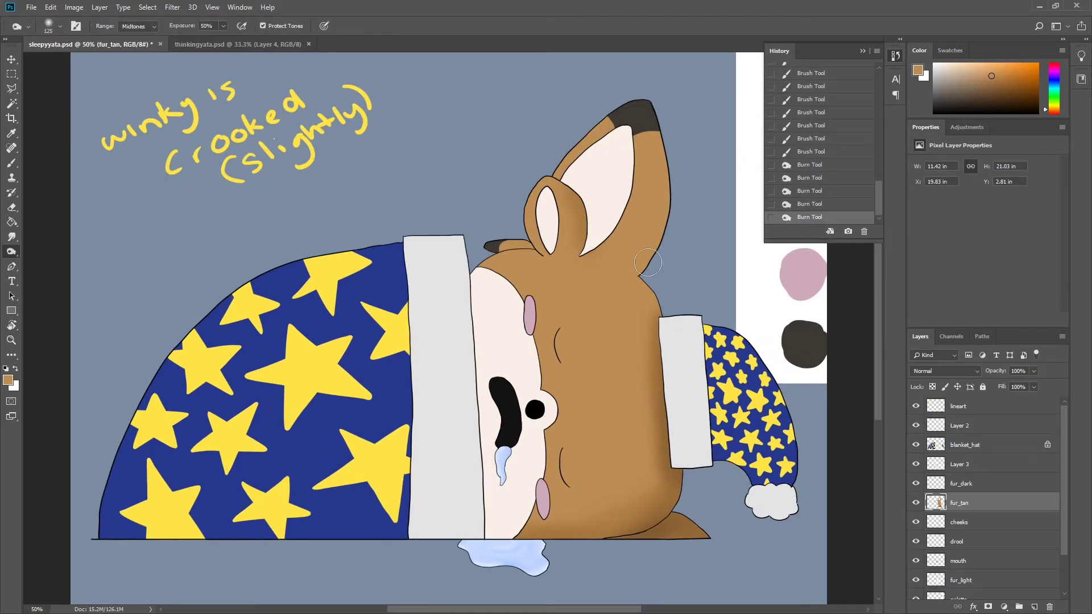
left_click_drag(637, 284, 666, 212)
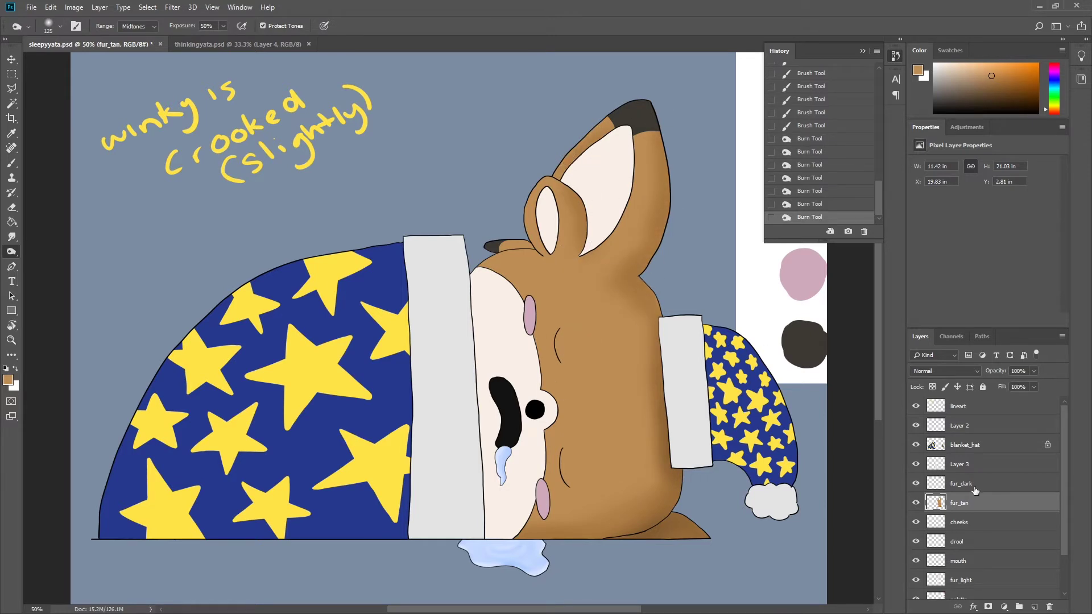
left_click(634, 152, "ctrl")
left_click_drag(592, 182, 623, 143)
left_click_drag(549, 196, 547, 242)
left_click_drag(602, 142, 574, 179)
key("ctrl+z")
left_click_drag(467, 280, 460, 449)
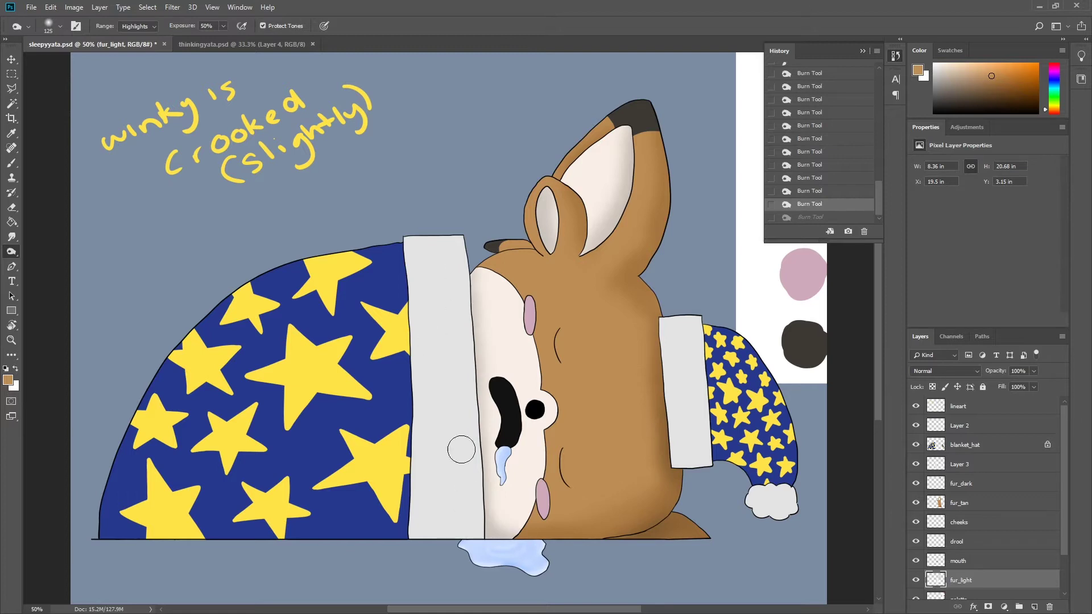
key("ctrl+z")
left_click(959, 502)
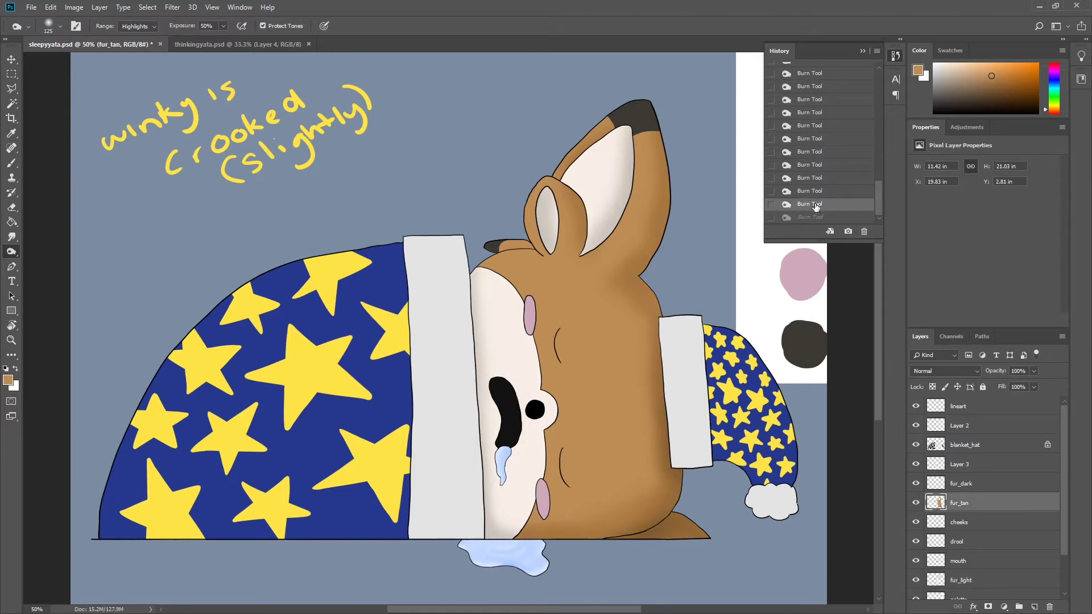
left_click_drag(675, 371, 681, 510)
- On fur_tan, dodge the big ear's top and small inner ear, and burn around the small ear
left_click(960, 522)
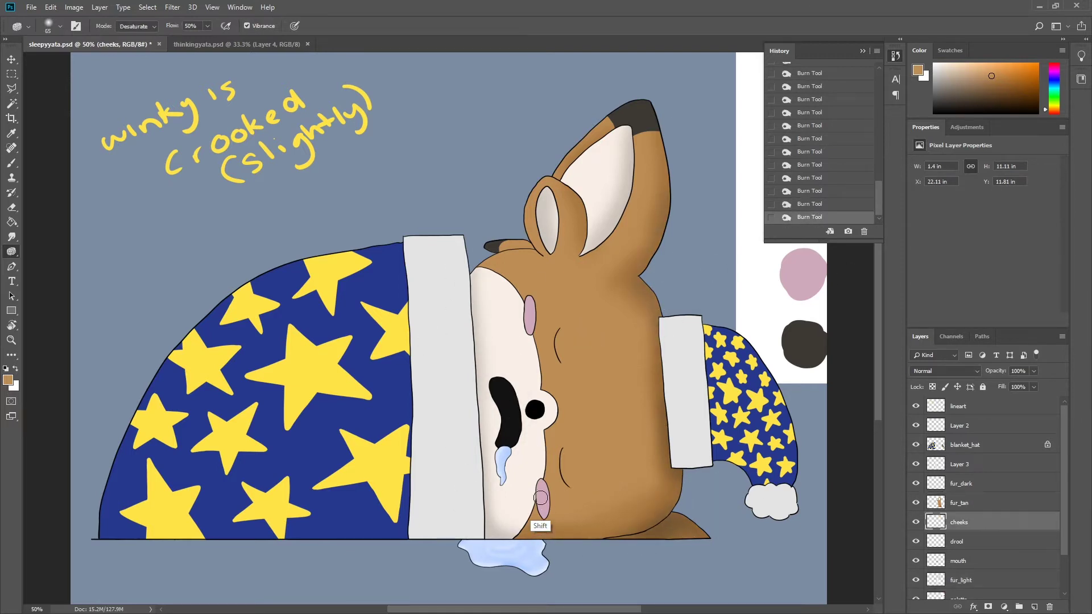
key("shift+o")
left_click(983, 506)
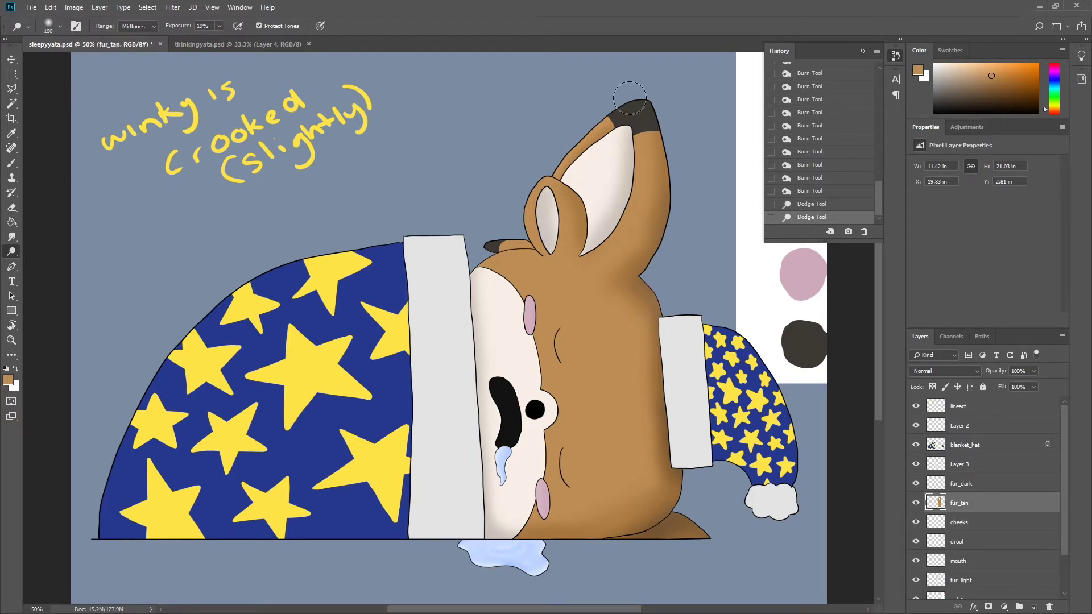
mouse_move(625, 199)
left_mouse_down()
mouse_move(518, 169)
mouse_move(536, 250)
left_mouse_up()
key("shift+o")
left_click_drag(577, 193, 580, 215)
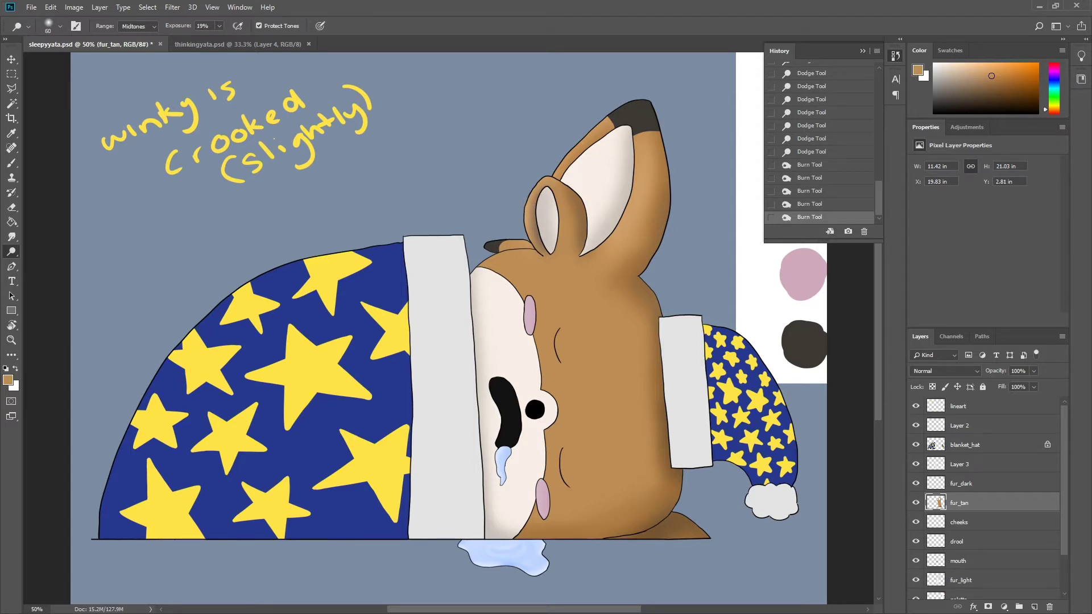
left_click_drag(556, 193, 563, 250)
left_click_drag(597, 405, 603, 410)
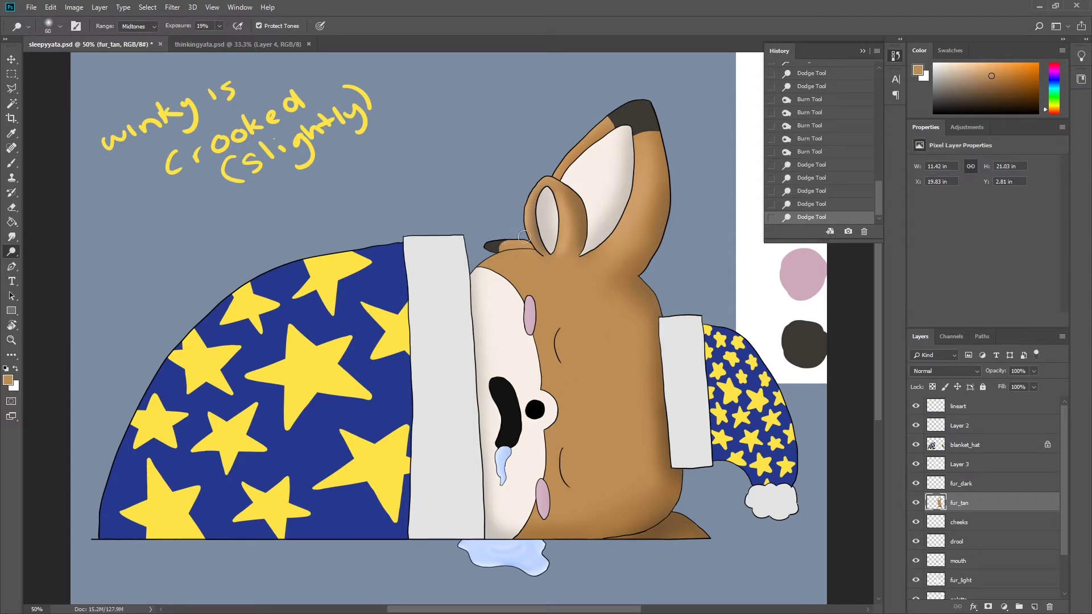
key("shift+o")
scroll(522, 240, "up", 3)
left_click_drag(566, 250, 435, 275)
key("ctrl+z")
- On fur_dark, burn the dark ear tip's edges, desaturate part of it and lighten its top
key("alt+bracketright")
key("b")
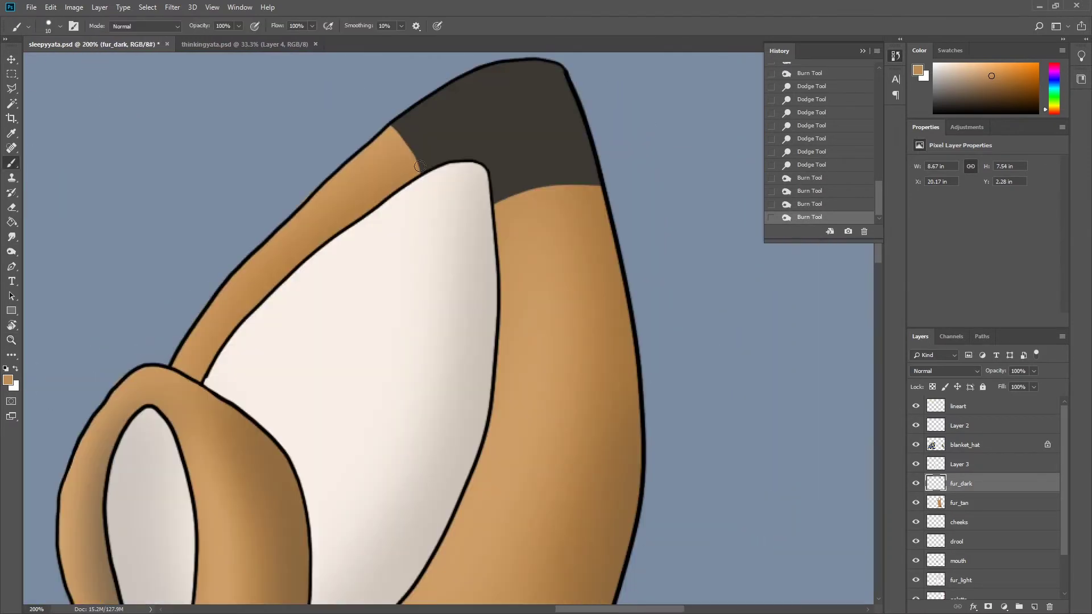
key("o")
left_click_drag(443, 154, 498, 131)
mouse_move(546, 103)
left_mouse_down()
mouse_move(580, 144)
mouse_move(532, 74)
left_mouse_up()
left_click_drag(583, 142, 594, 171)
key("shift+o")
left_click_drag(485, 141, 507, 149)
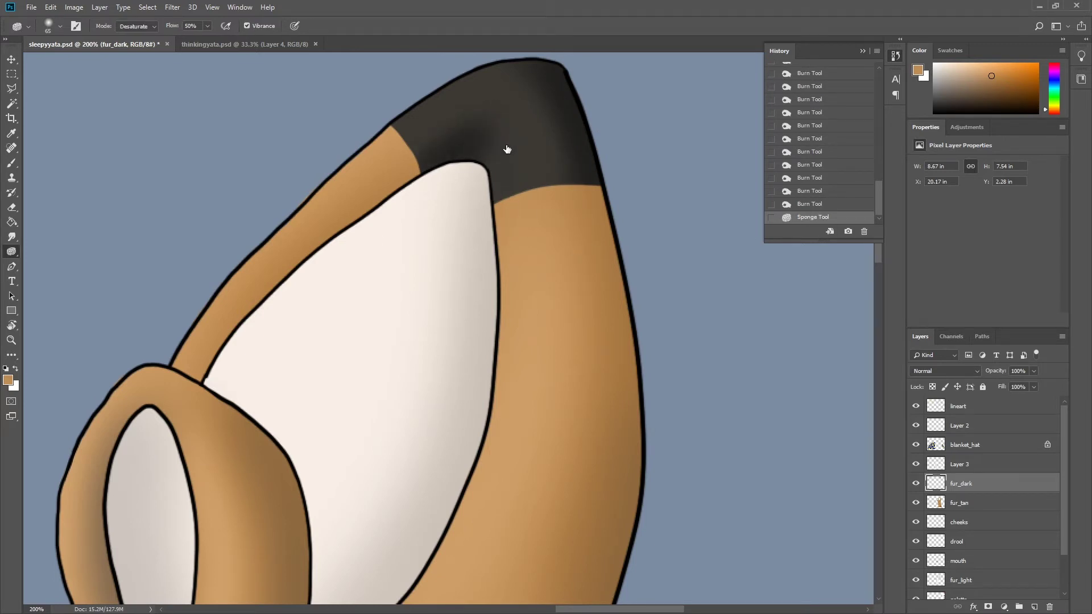
key("shift+o")
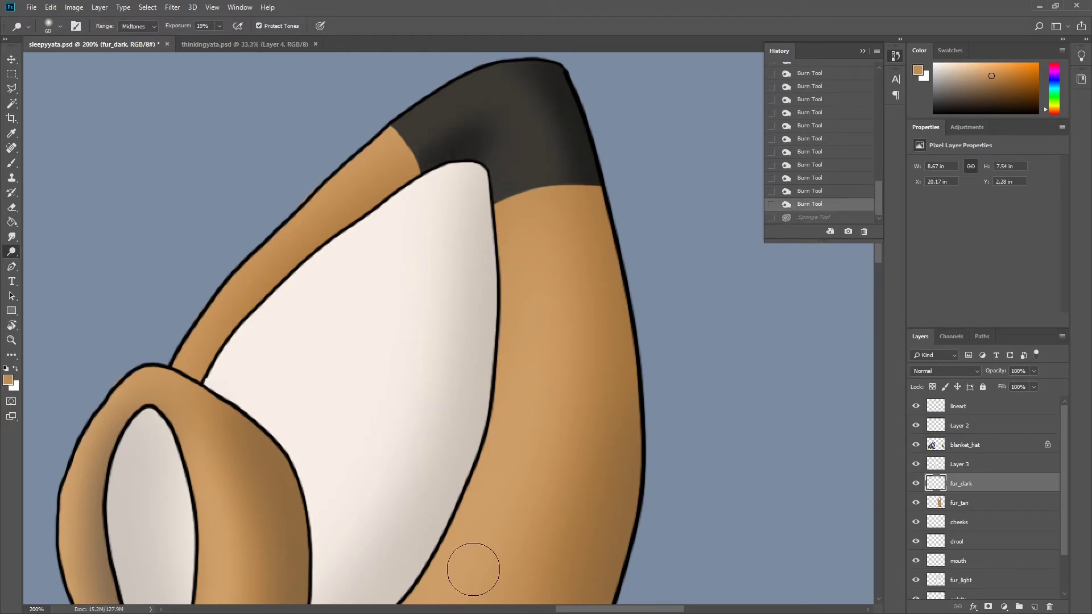
left_click_drag(526, 57, 472, 85)
- On blanket_hat, burn the blanket darker along its right edge and lower-right bottom
key("z")
key("ctrl+0")
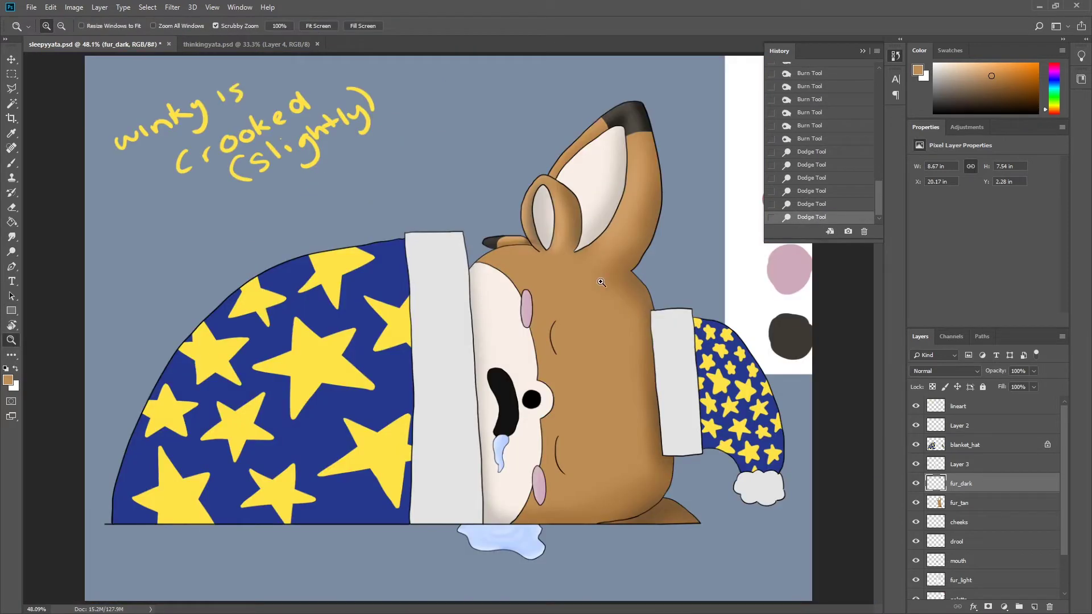
left_click(569, 318)
key("o")
key("ctrl+z")
key("ctrl+shift+z")
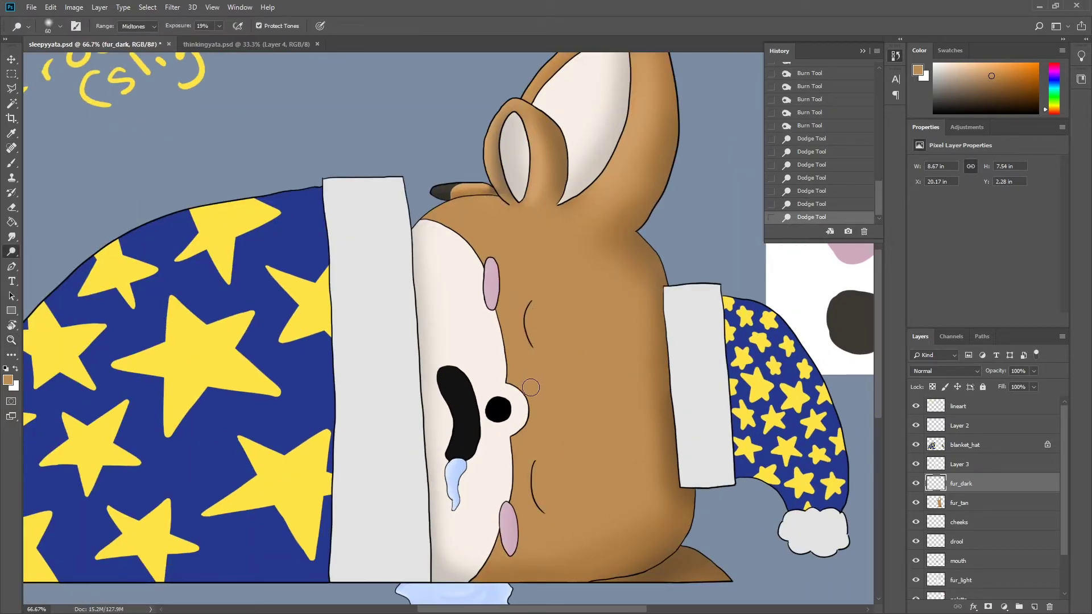
left_click(996, 443)
scroll(308, 228, "left", 5)
key("shift+o")
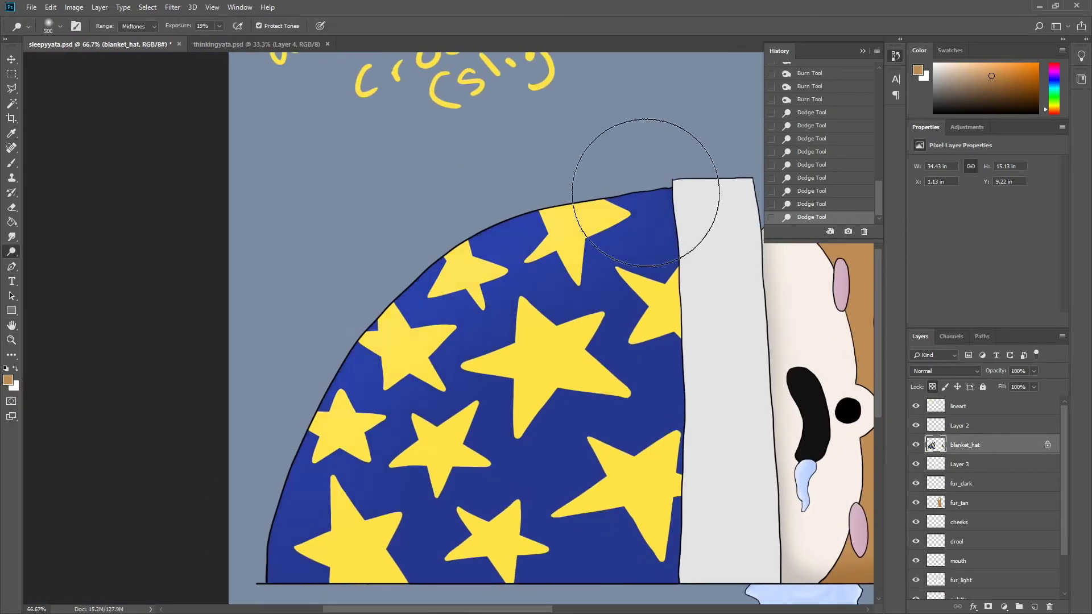
mouse_move(707, 379)
left_mouse_down()
mouse_move(682, 569)
mouse_move(694, 500)
left_mouse_up()
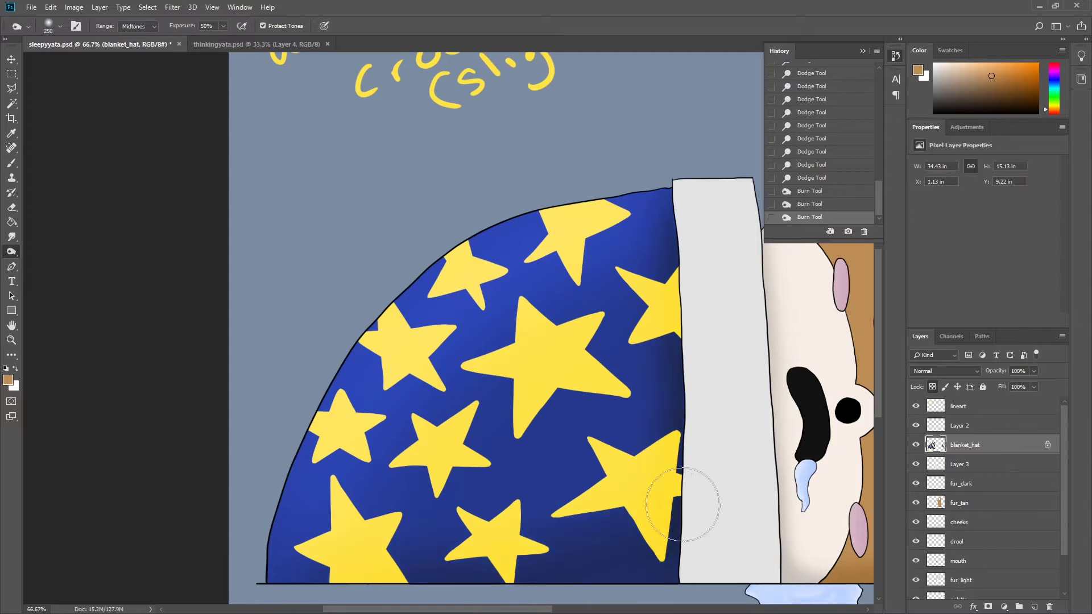
left_click_drag(398, 569, 615, 546)
key("ctrl+z")
left_click_drag(677, 433, 631, 560)
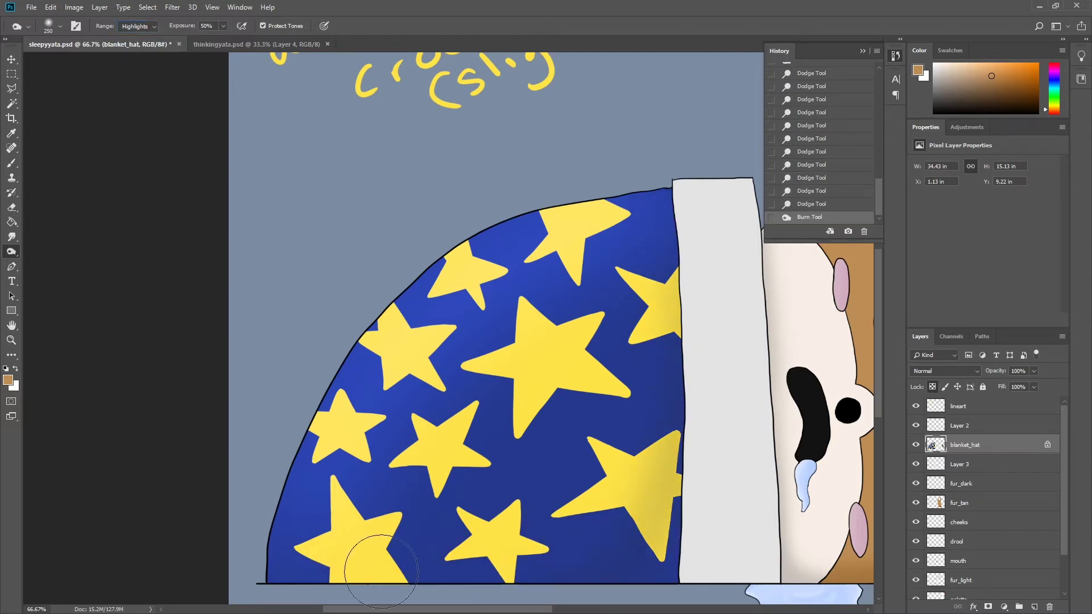
left_click_drag(353, 555, 410, 575)
left_click_drag(568, 546, 694, 500)
- Burn the right side of the hat's white cuff darker on Layer 3
key("z")
key("ctrl+minus")
key("o")
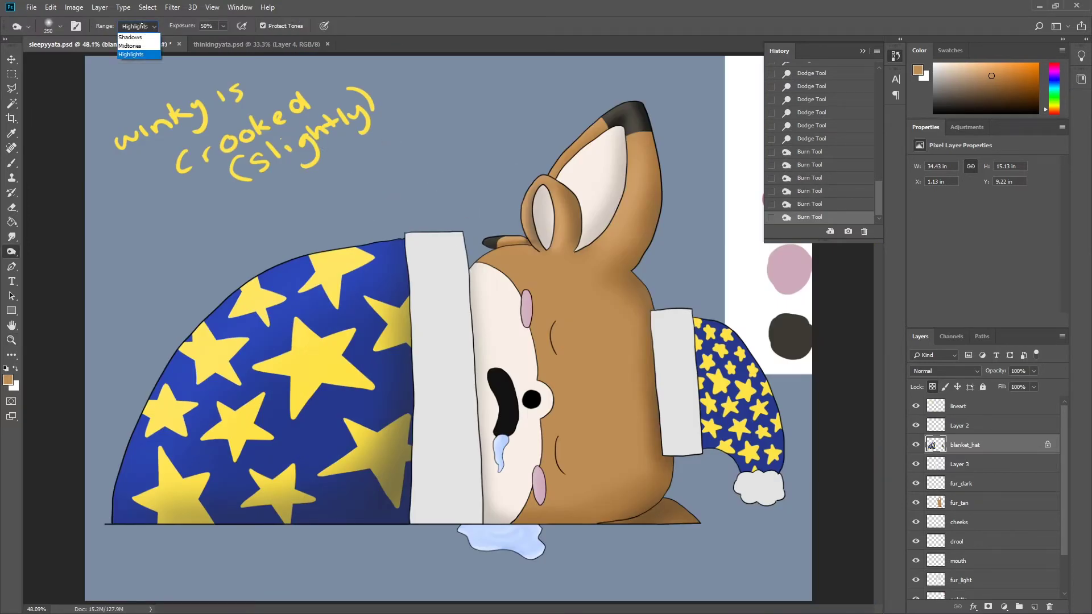
key("alt+bracketleft")
left_click_drag(645, 374, 753, 489)
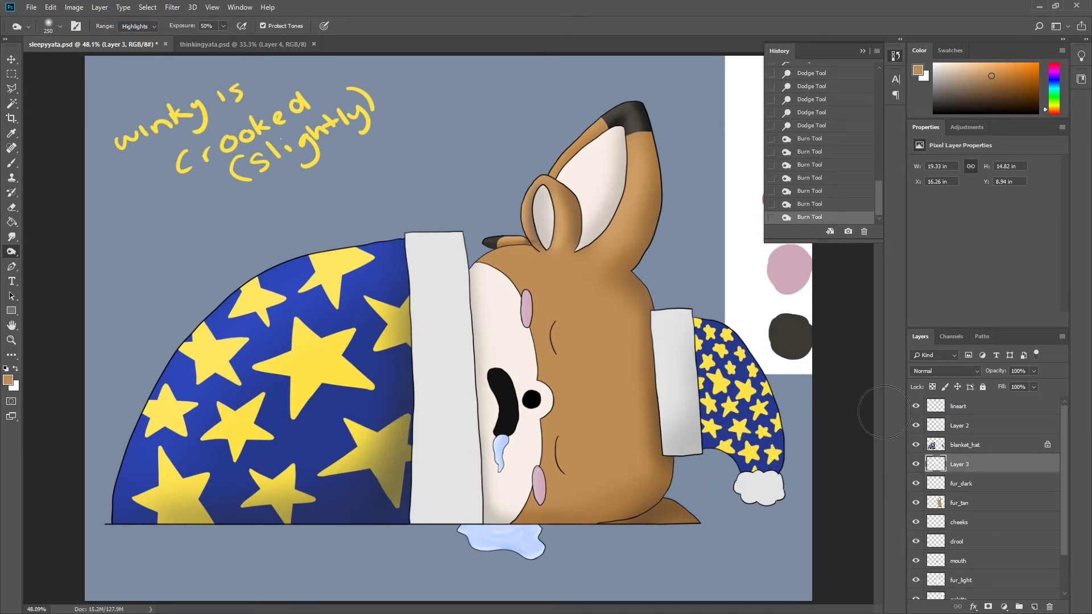
- Erase the yellow handwritten 'winky is crooked (slightly)' note from the lineart layer
key("e")
key("alt+bracketright")
key("alt+bracketright")
key("alt+bracketright")
left_click_drag(211, 137, 284, 108)
left_click_drag(244, 171, 318, 142)
mouse_move(375, 97)
left_mouse_down()
mouse_move(357, 127)
mouse_move(250, 165)
left_mouse_up()
left_click_drag(302, 102, 158, 98)
- Burn more shading into the blanket on blanket_hat, then dodge lighter patches into it
key("o")
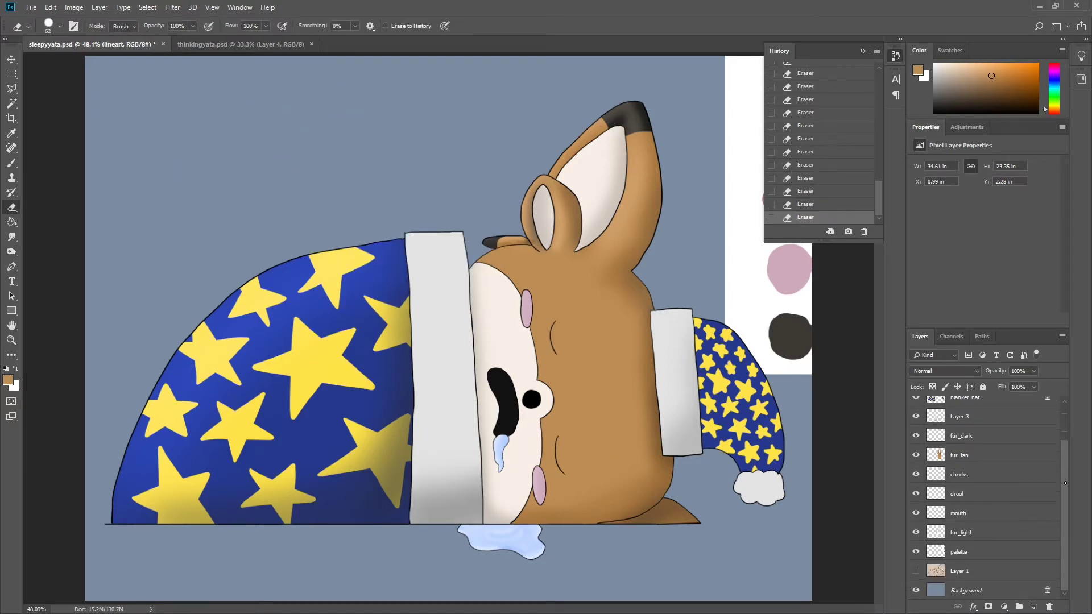
left_click(990, 444)
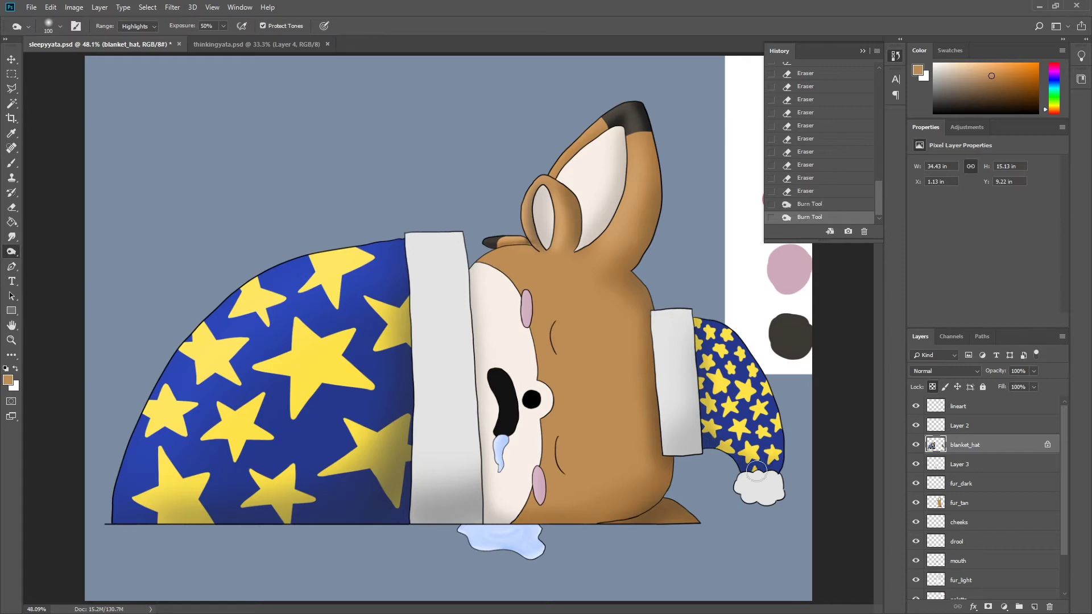
left_click_drag(757, 472, 764, 455)
key("shift+o")
mouse_move(751, 386)
left_mouse_down()
mouse_move(705, 324)
mouse_move(750, 386)
left_mouse_up()
left_click_drag(751, 392, 762, 455)
left_click_drag(569, 358, 625, 364)
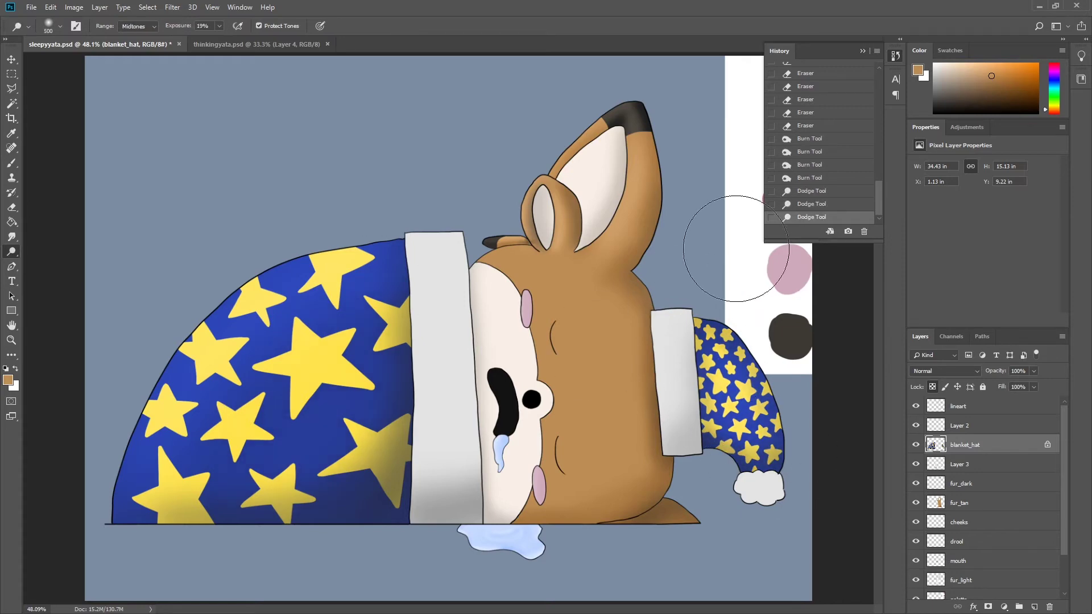
left_click(989, 466)
- Pan and zoom in on the bunny's face and hat, hiding the History panel
key("h")
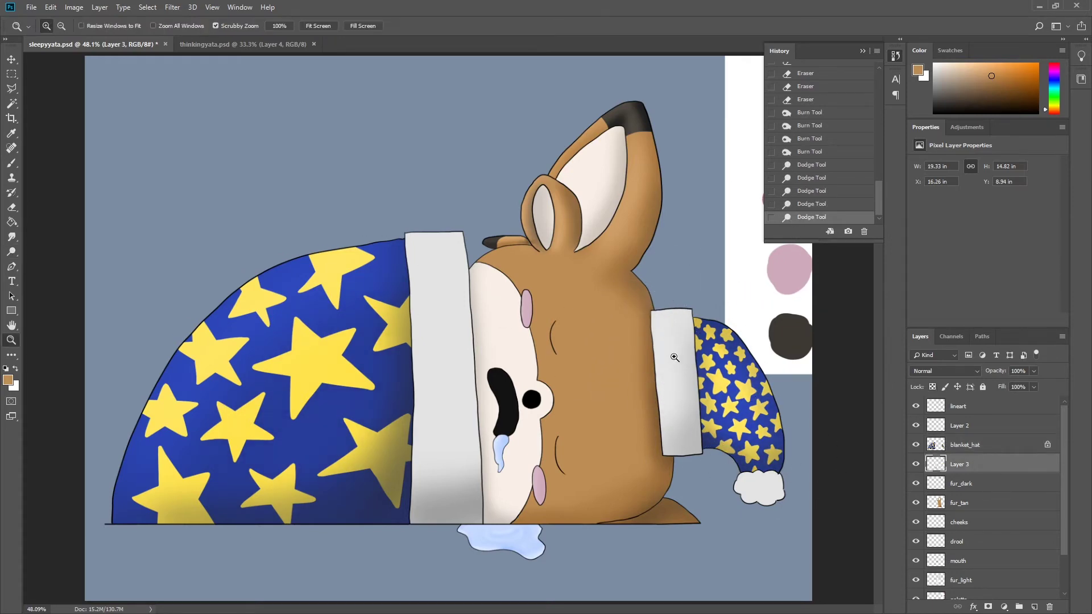
scroll(711, 353, "up", 4)
scroll(697, 340, "left", 5)
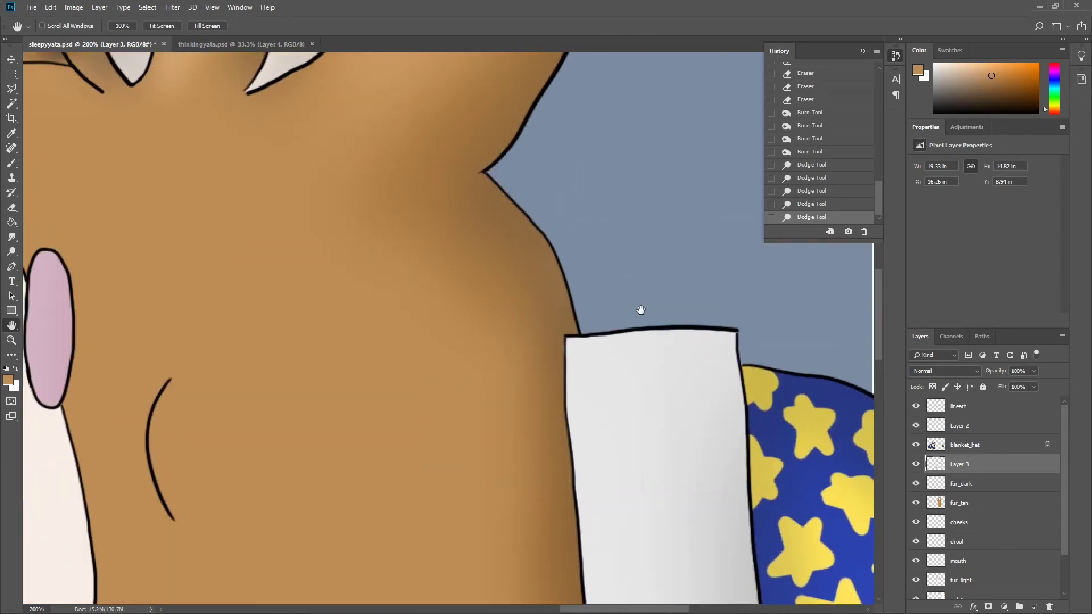
scroll(639, 310, "down", 3)
scroll(566, 359, "down", 3)
scroll(468, 445, "up", 1)
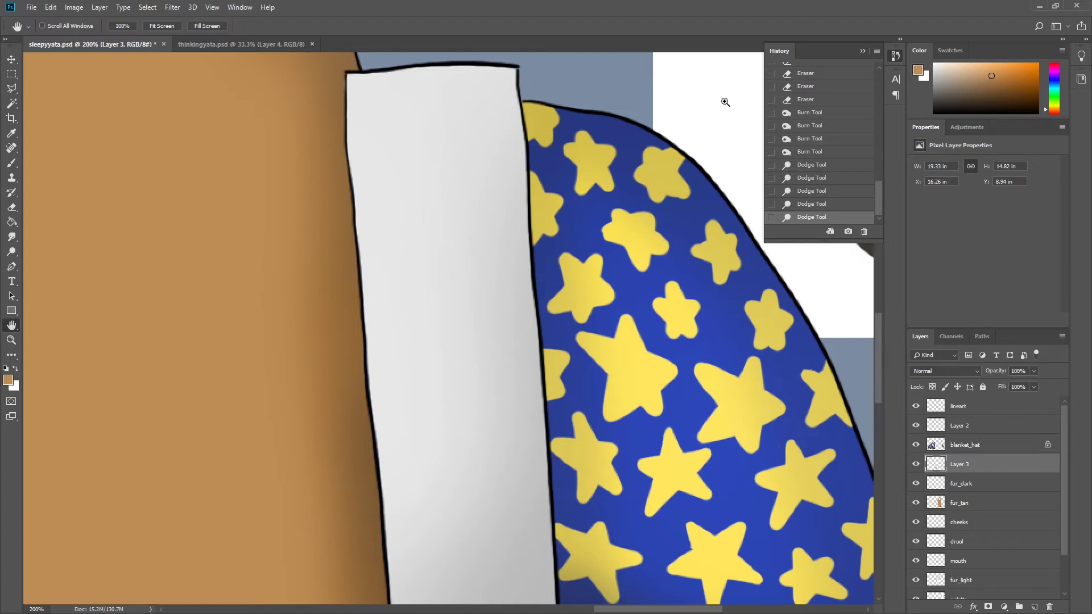
left_click(762, 115)
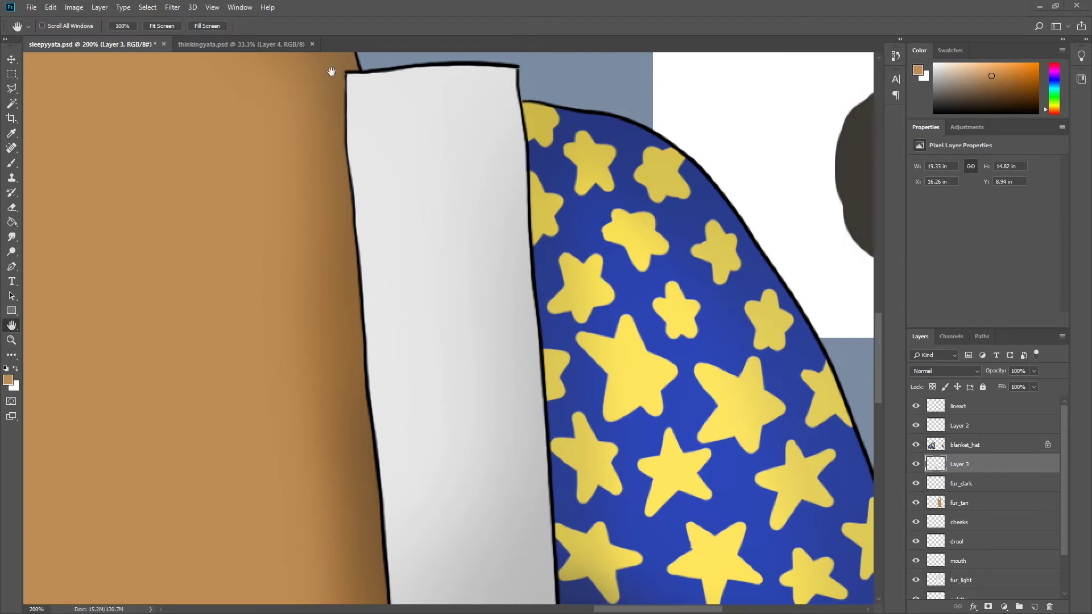
key("z")
key("ctrl+0")
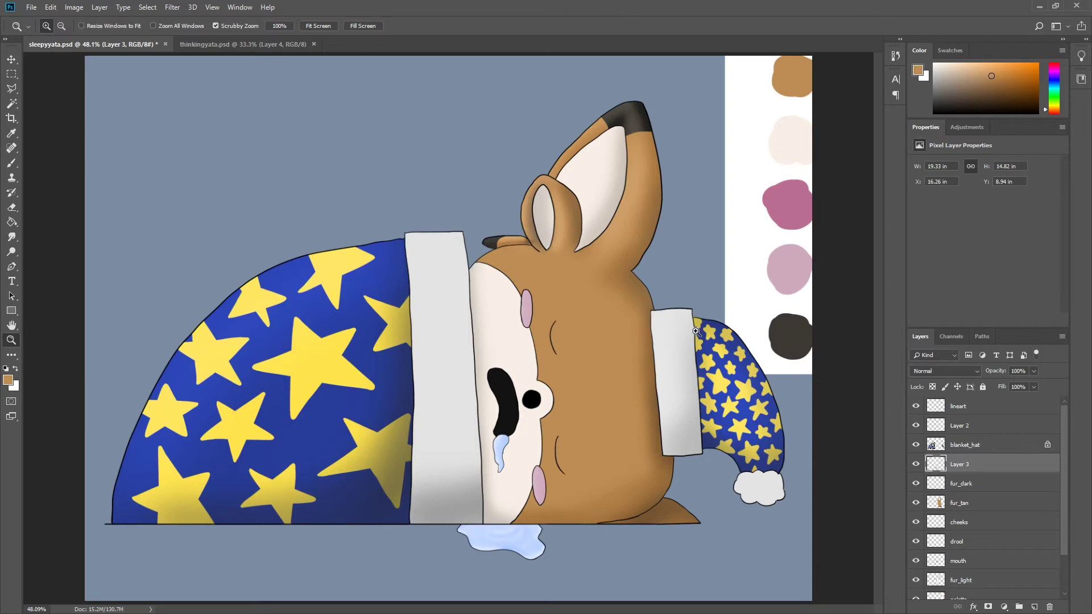
left_click_drag(695, 332, 652, 303)
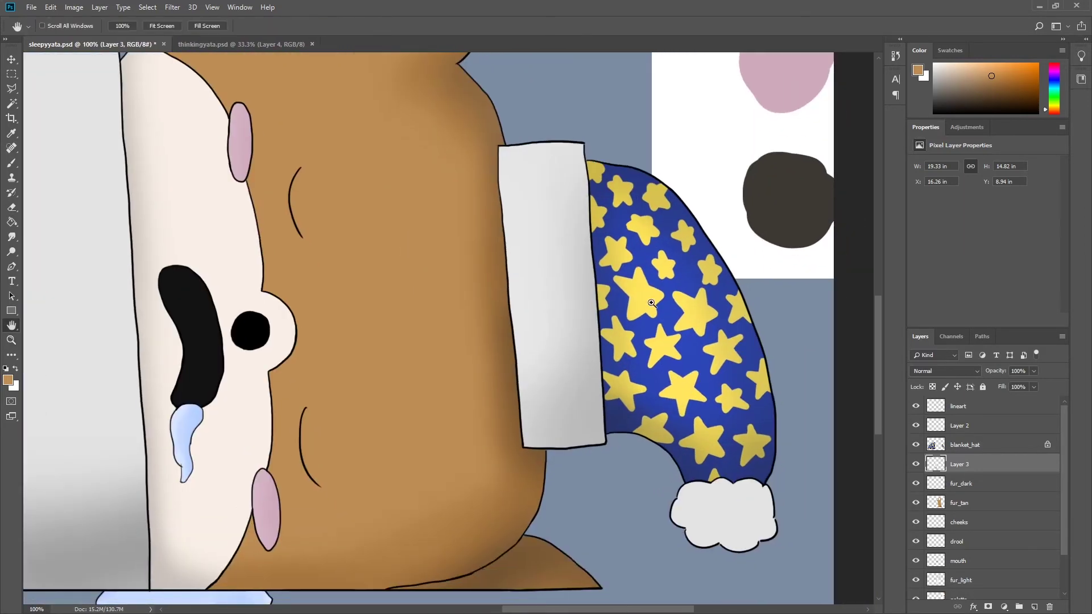
- Try a straight black line down the sheet's edge on lineart, then revert it via History
left_click(984, 407)
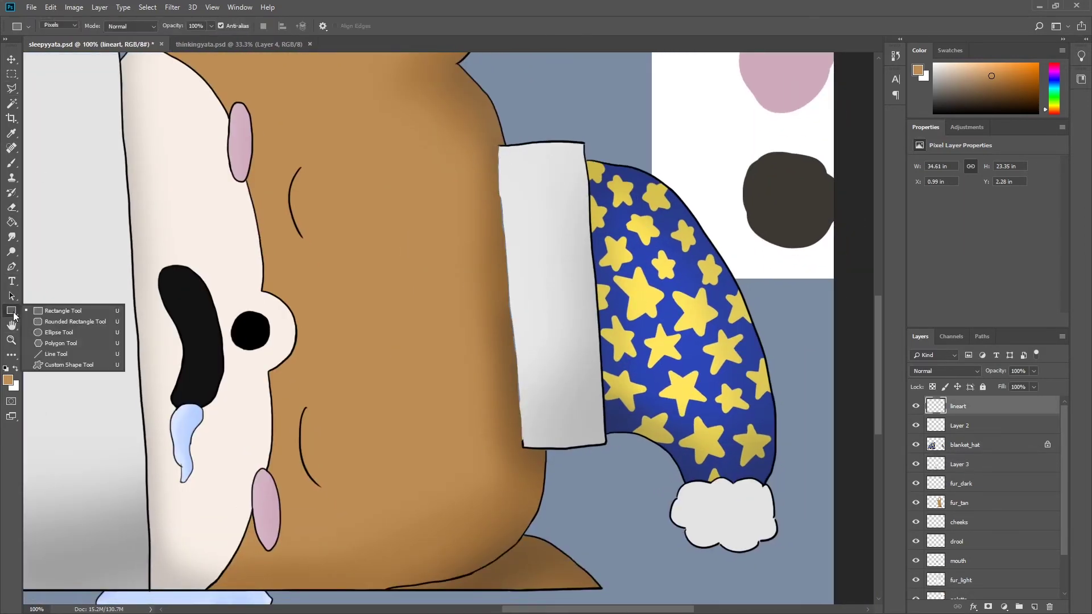
left_click_drag(12, 310, 57, 355)
key("d")
left_click_drag(499, 146, 522, 448)
left_click(894, 56)
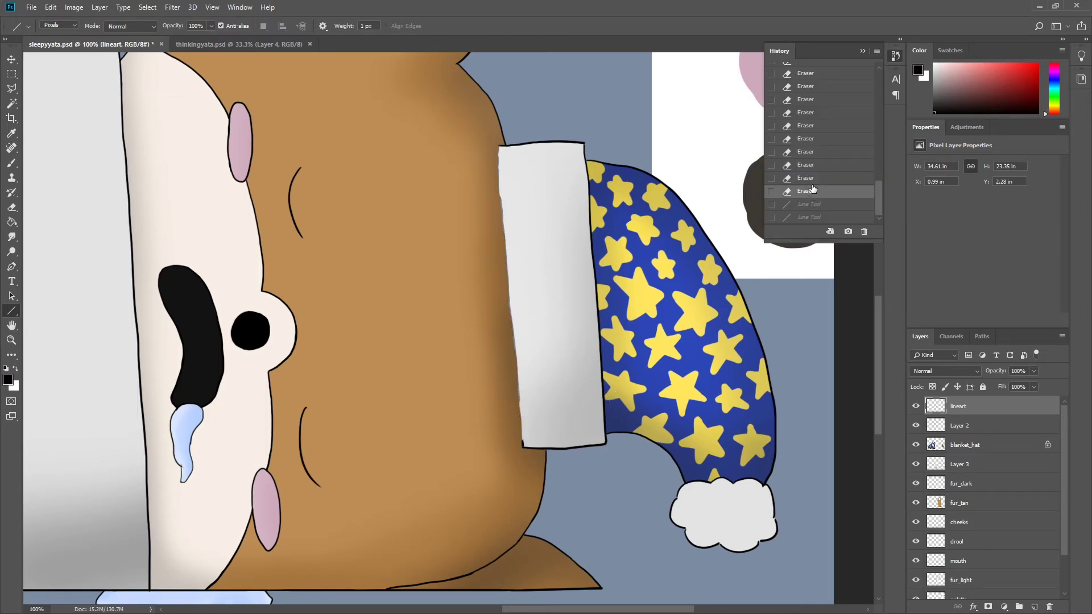
left_click(805, 165)
key("ctrl+0")
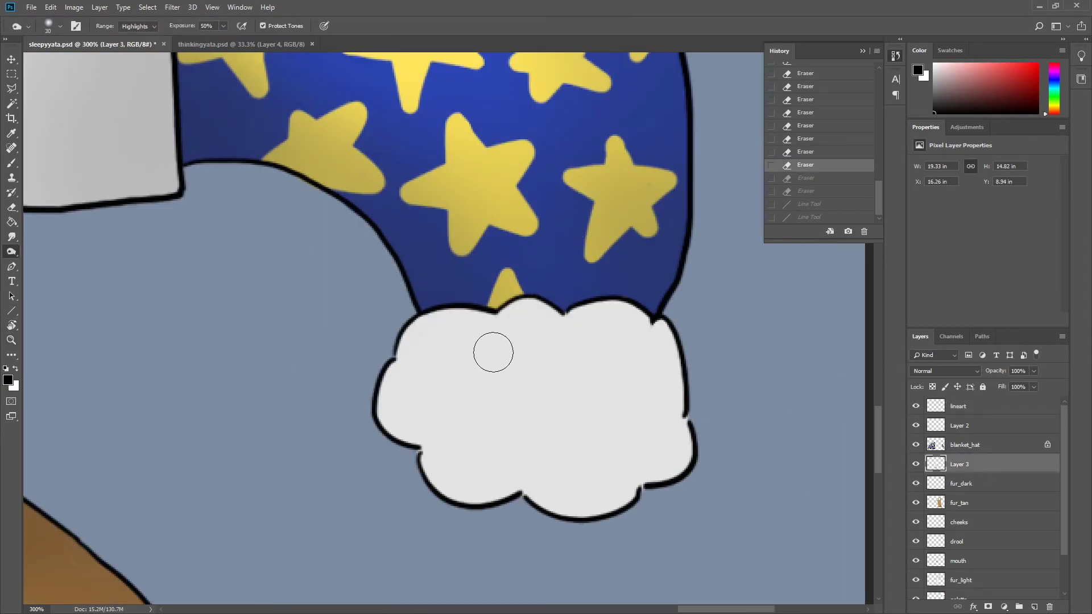
- Dodge bright highlights onto the hat's white pompom on Layer 3
mouse_move(493, 352)
left_mouse_down()
mouse_move(453, 405)
mouse_move(434, 365)
mouse_move(512, 485)
mouse_move(626, 334)
mouse_move(656, 385)
mouse_move(527, 360)
mouse_move(545, 436)
mouse_move(617, 436)
left_mouse_up()
key("ctrl+z")
key("shift+o")
key("shift+o")
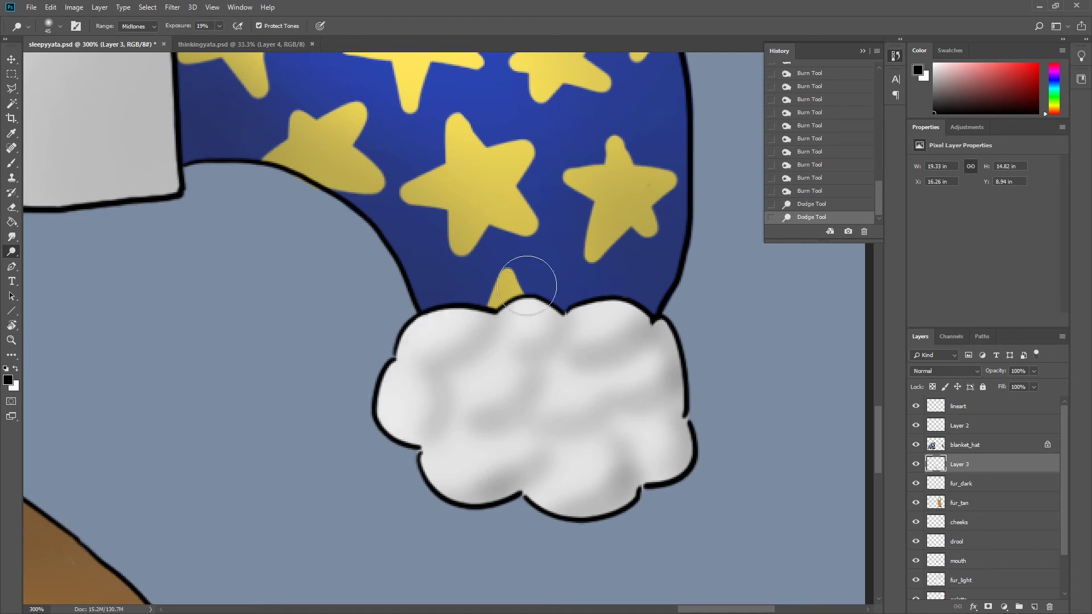
mouse_move(526, 285)
left_mouse_down()
mouse_move(549, 414)
mouse_move(563, 381)
mouse_move(648, 455)
left_mouse_up()
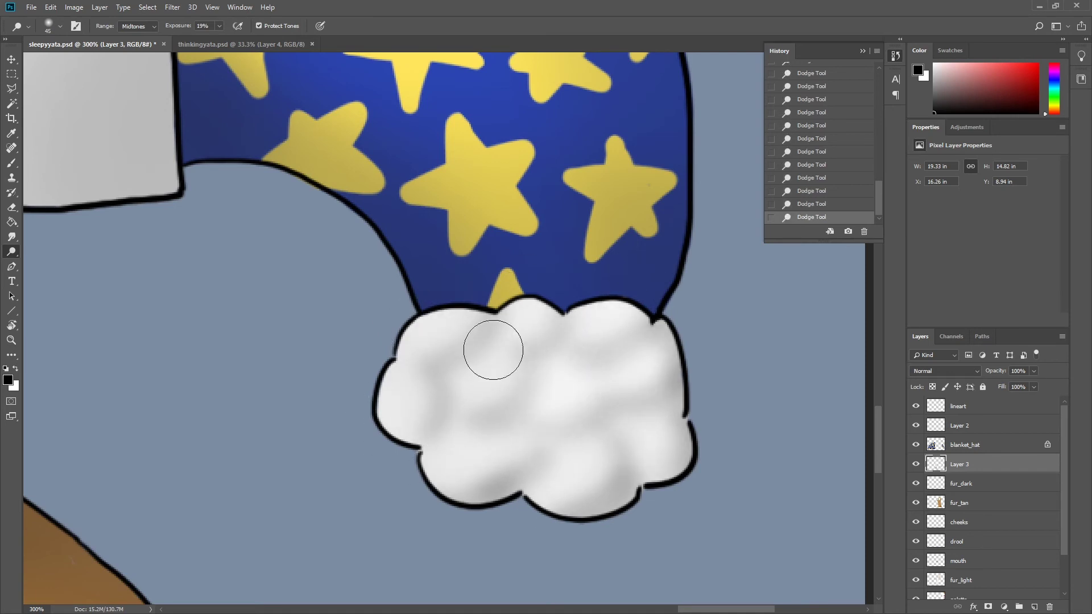
key("z")
key("ctrl+0")
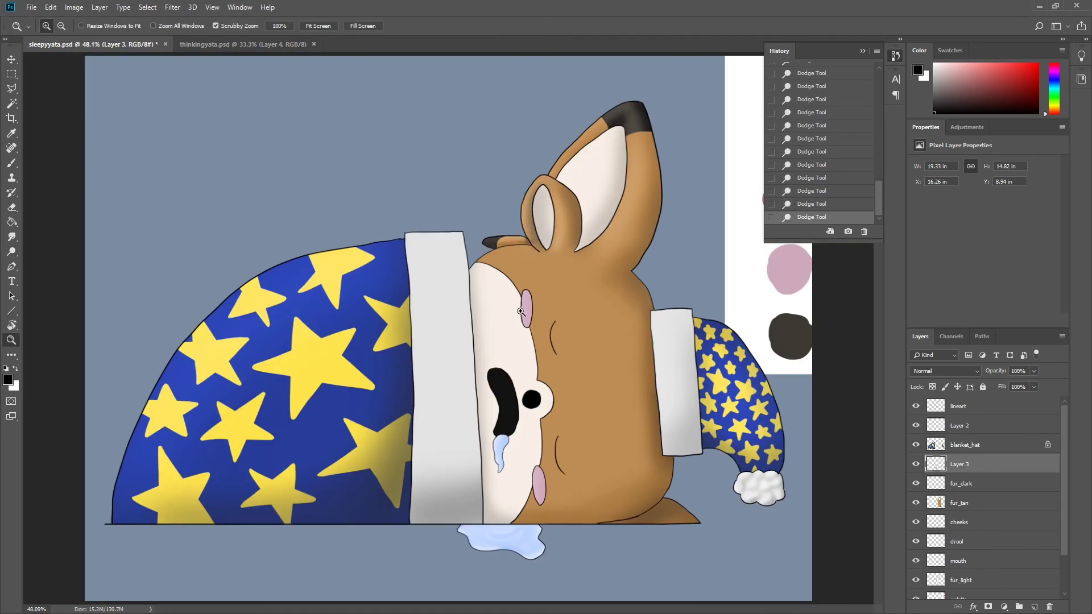
- Burn the white cuff's right edge darker and dodge the fur_light near the ear
key("o")
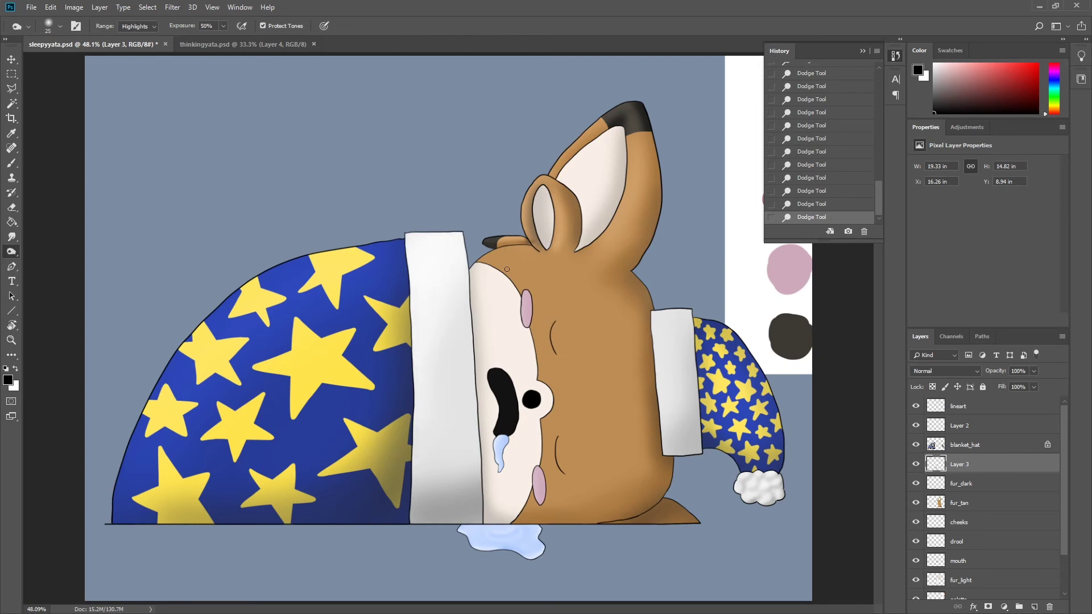
left_click_drag(475, 250, 489, 483)
left_click_drag(467, 330, 470, 239)
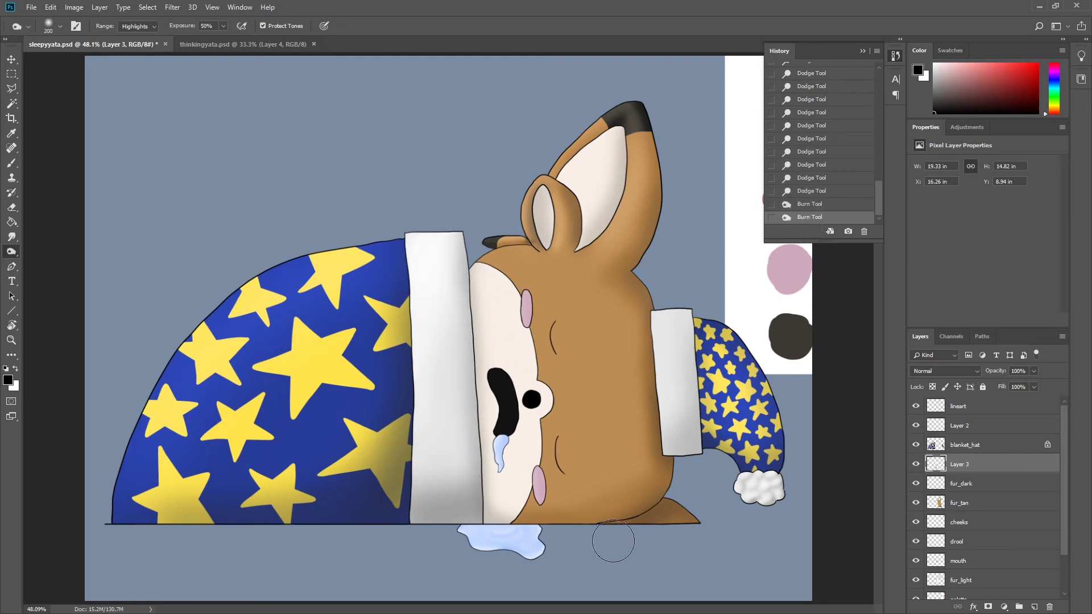
left_click(961, 580)
key("shift+o")
left_click_drag(555, 228, 554, 195)
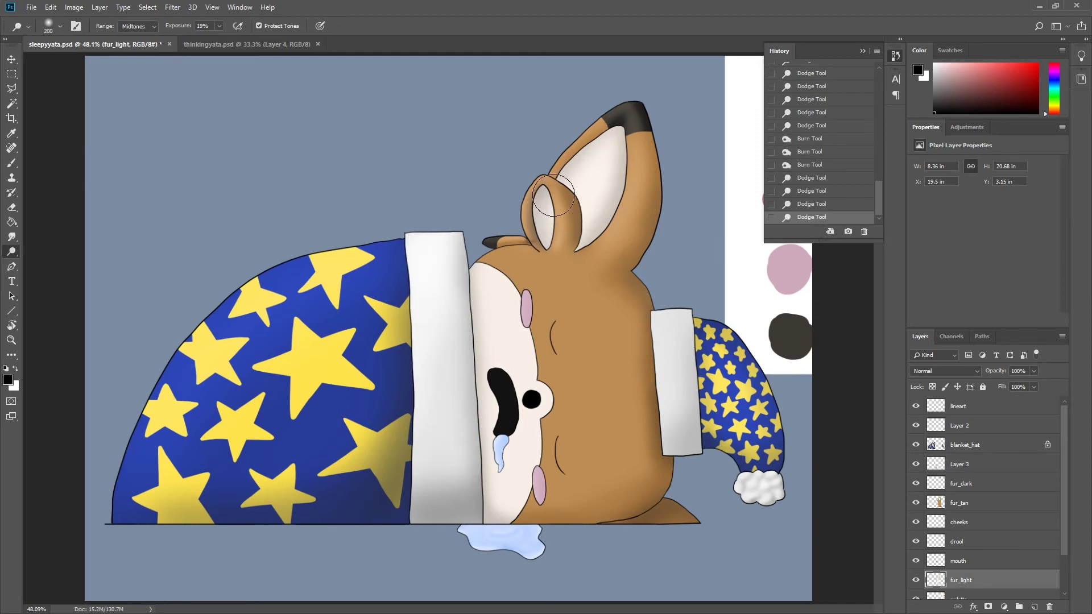
- Smudge the tan fur at the ear's base on fur_tan, then add a new empty Layer 4
key("z")
left_click_drag(545, 236, 916, 484)
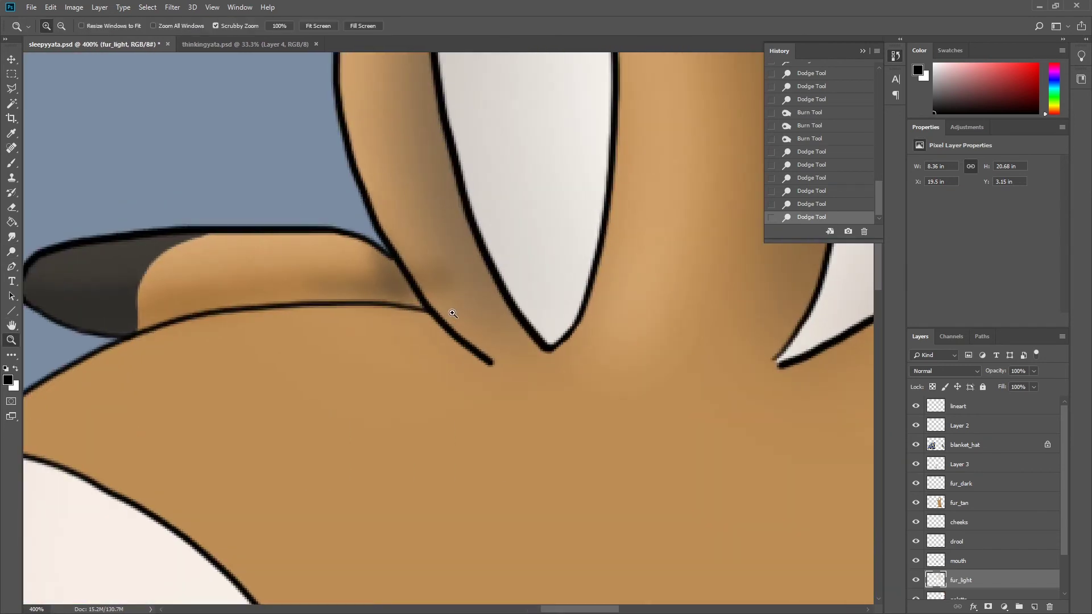
left_click(916, 484)
left_click(959, 503)
key("r")
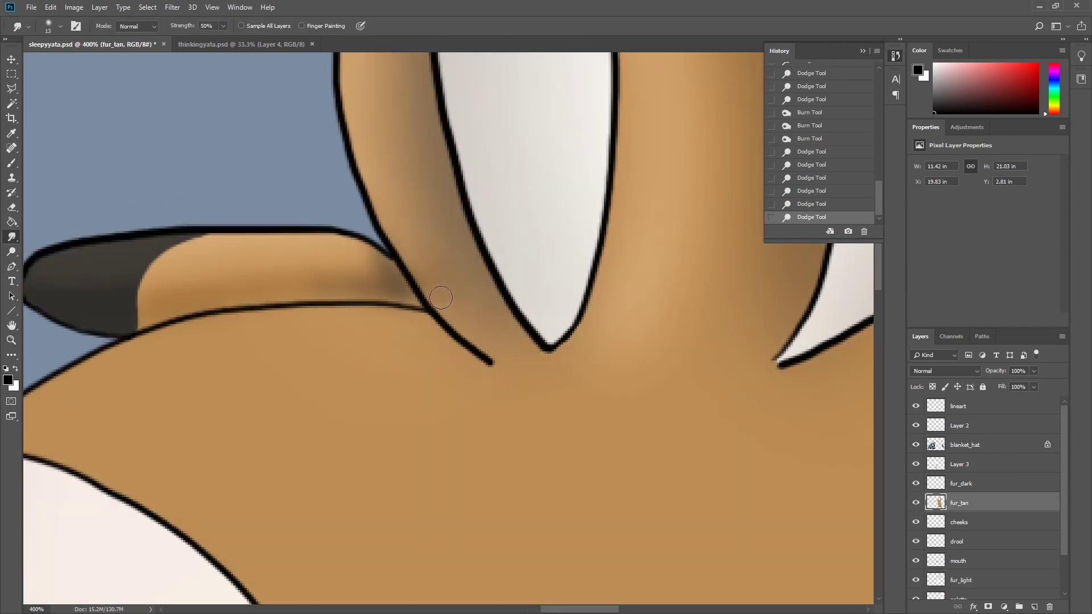
left_click_drag(441, 298, 464, 293)
left_click_drag(455, 296, 466, 290)
key("z")
key("ctrl+0")
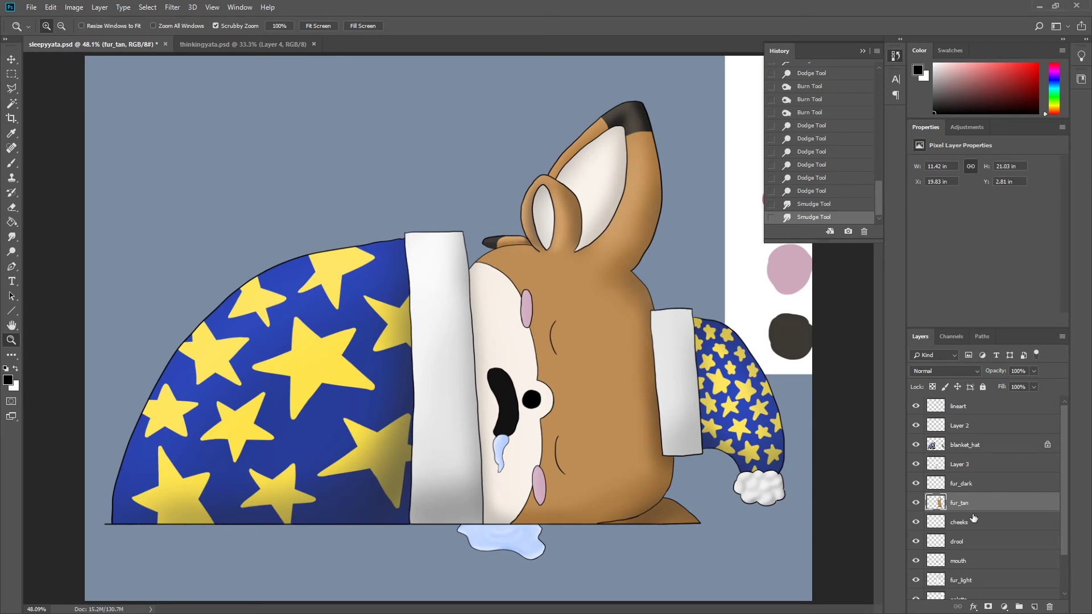
key("ctrl+shift+alt+n")
- Draw a light grey rectangle as a ledge along the bottom of the canvas
key("i")
key("u")
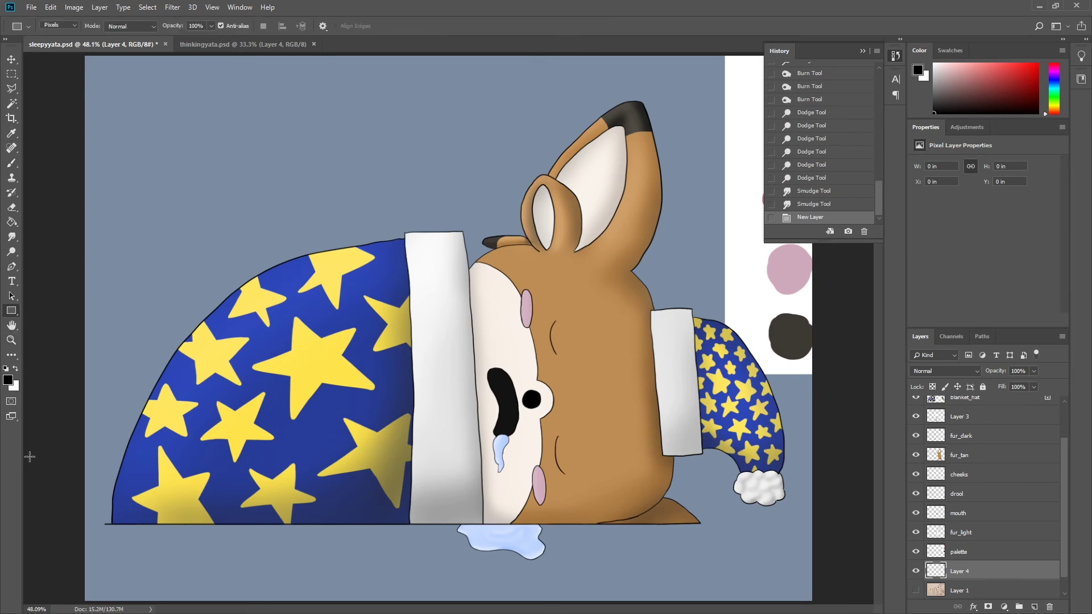
key("x")
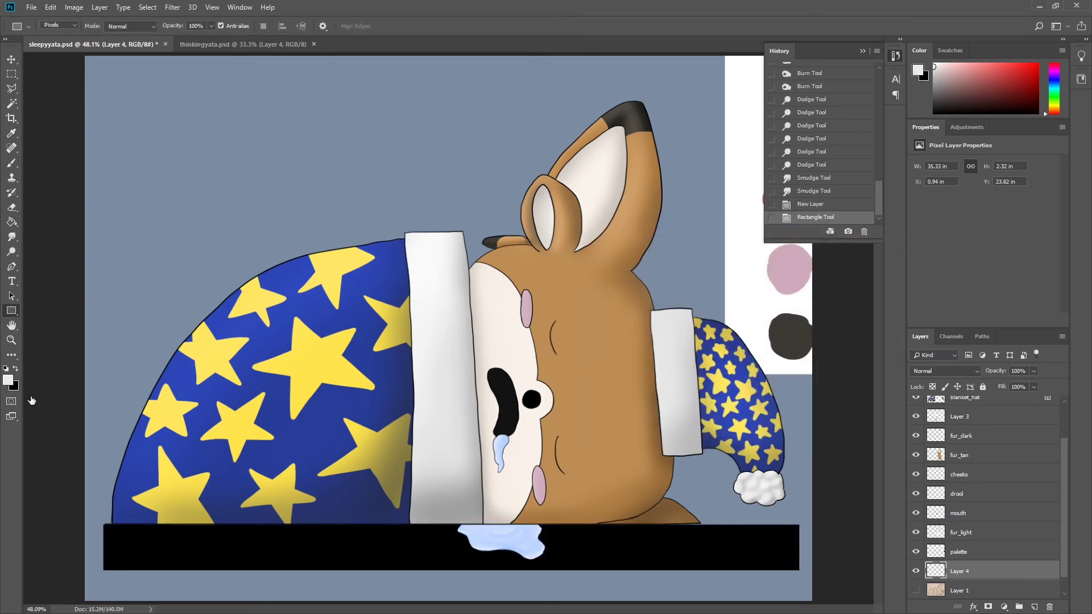
mouse_move(104, 581)
left_mouse_down()
mouse_move(803, 524)
mouse_move(488, 526)
left_mouse_up()
- Shade the ledge by dodging its upper parts and burning its lower edge
key("o")
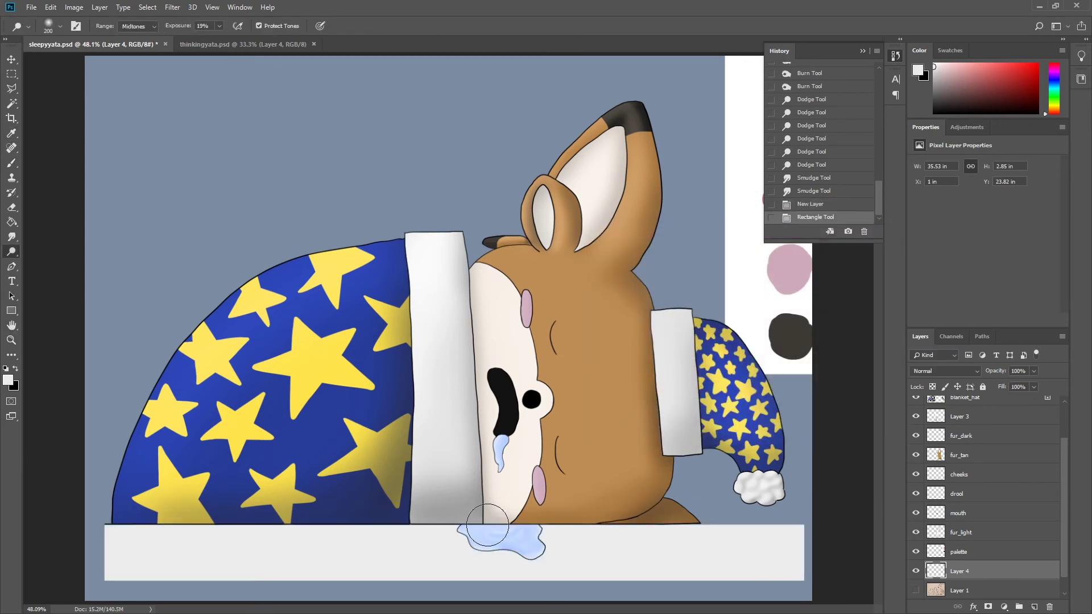
mouse_move(561, 528)
left_mouse_down()
mouse_move(148, 538)
mouse_move(734, 514)
left_mouse_up()
left_click(815, 178)
left_click(815, 217)
key("shift+o")
left_click_drag(790, 575, 105, 569)
- Fill the Background layer with dark navy #07093d
key("z")
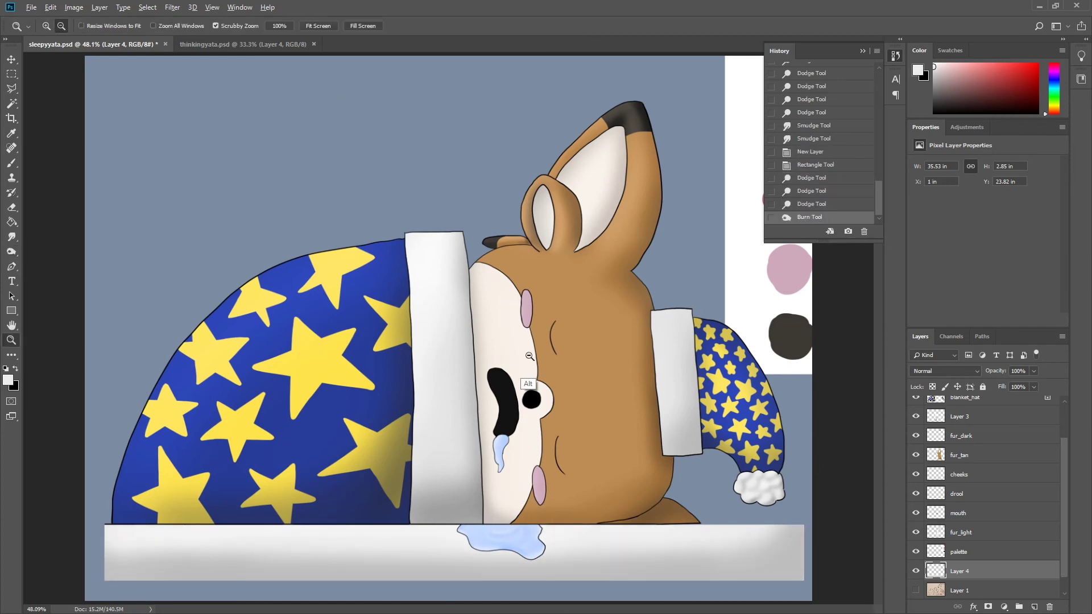
key("ctrl+minus")
left_click(318, 27)
scroll(1026, 533, "down", 1)
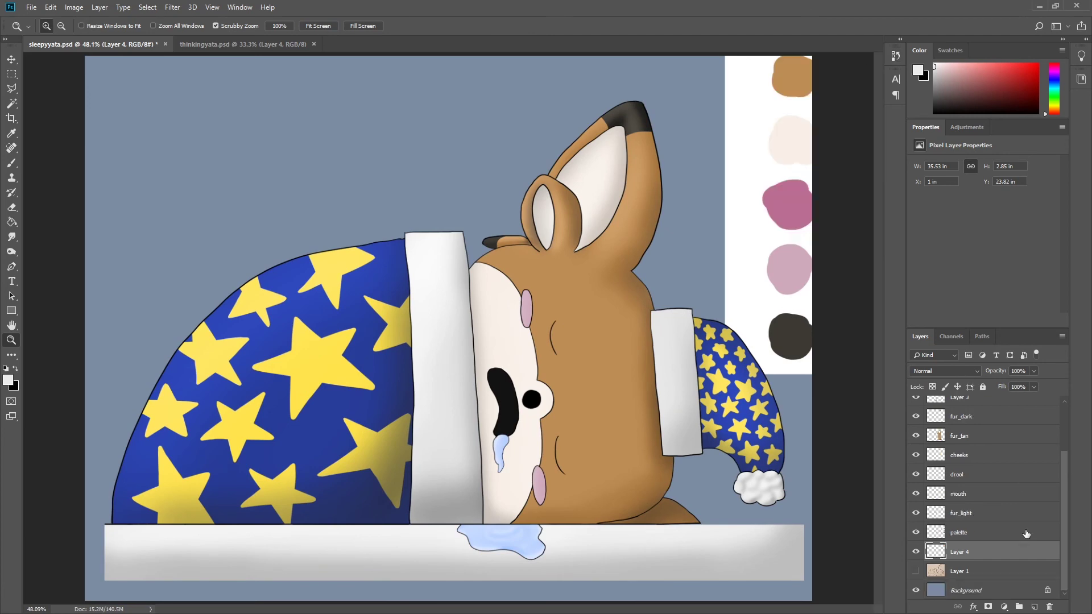
left_click(966, 591)
left_click(917, 70)
type("07093d")
left_click(854, 249)
key("alt+BackSpace")
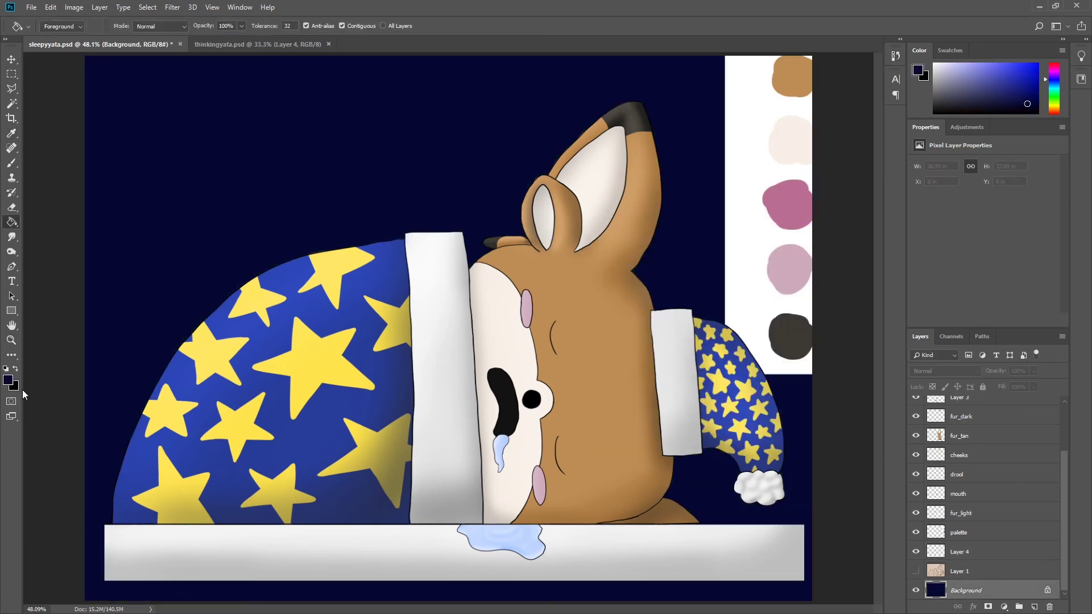
left_click(917, 70)
left_click(832, 251)
- Erase the fringe along the blanket_hat layer's top edge
key("z")
left_click(459, 220)
left_click(318, 26)
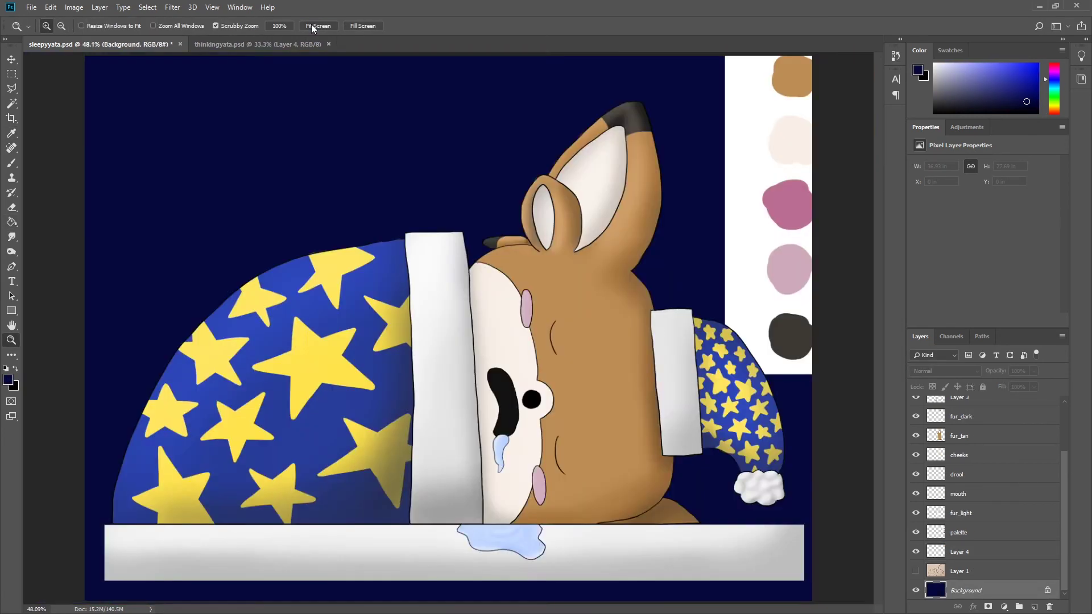
left_click_drag(283, 229, 353, 228)
scroll(989, 483, "up", 2)
left_click(965, 445)
key("e")
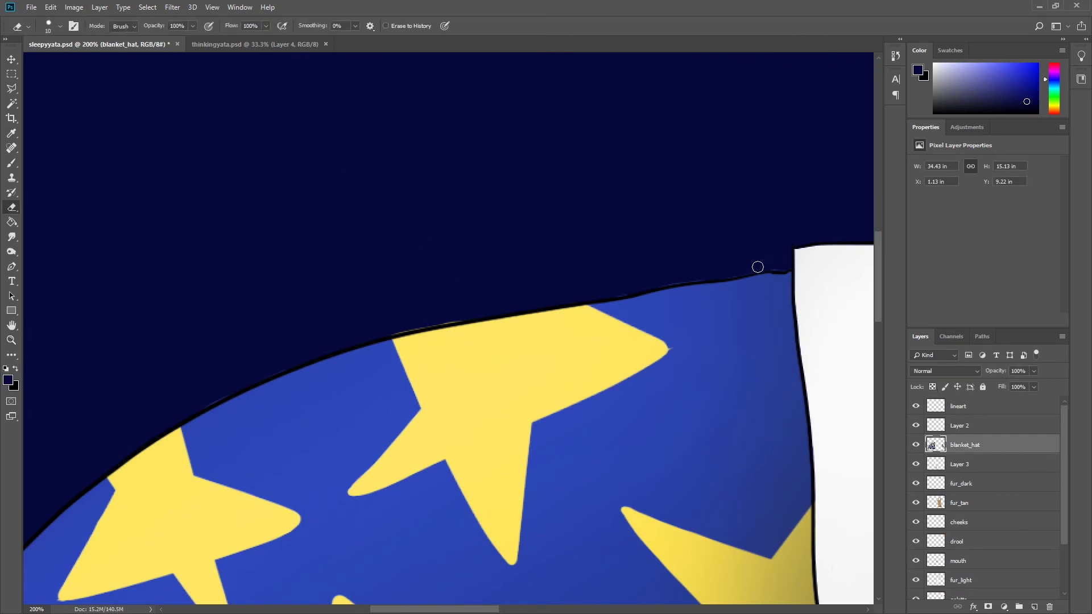
left_click(896, 55)
mouse_move(403, 333)
left_mouse_down()
mouse_move(455, 318)
mouse_move(174, 398)
left_mouse_up()
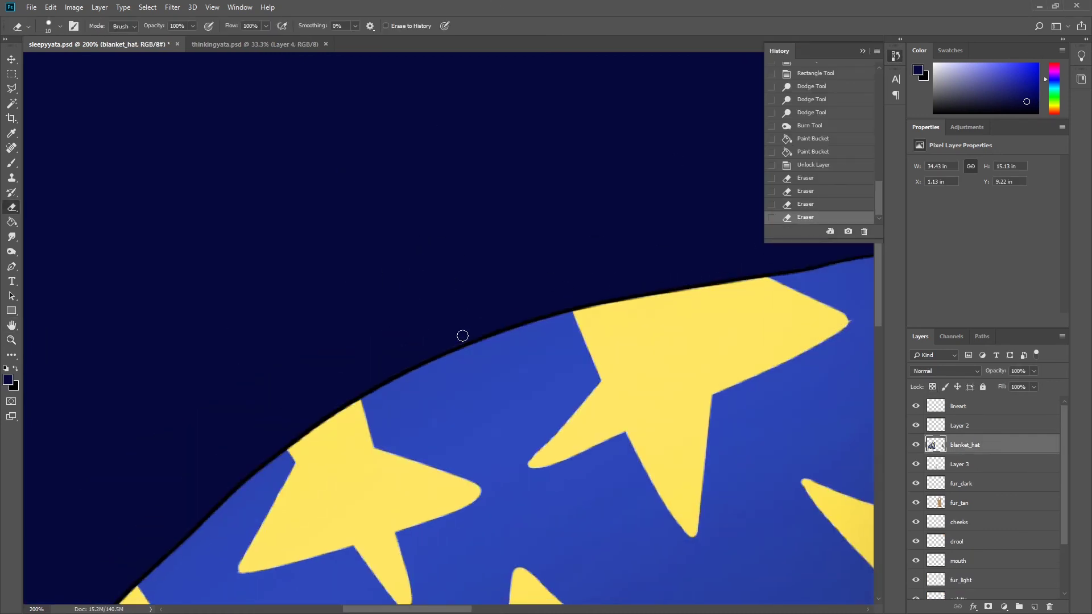
key("space")
mouse_move(461, 333)
left_mouse_down()
mouse_move(393, 383)
mouse_move(421, 316)
mouse_move(419, 266)
mouse_move(568, 125)
left_mouse_up()
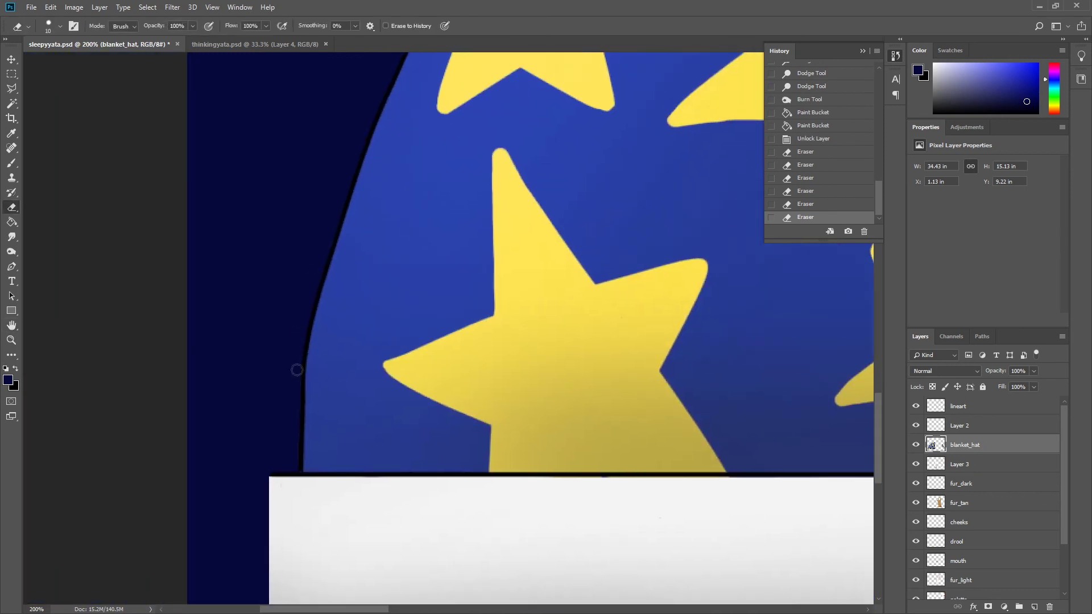
key("z")
key("ctrl+0")
- Crop the colour-swatch strip off the right side, then zoom in on the bunny scene
key("c")
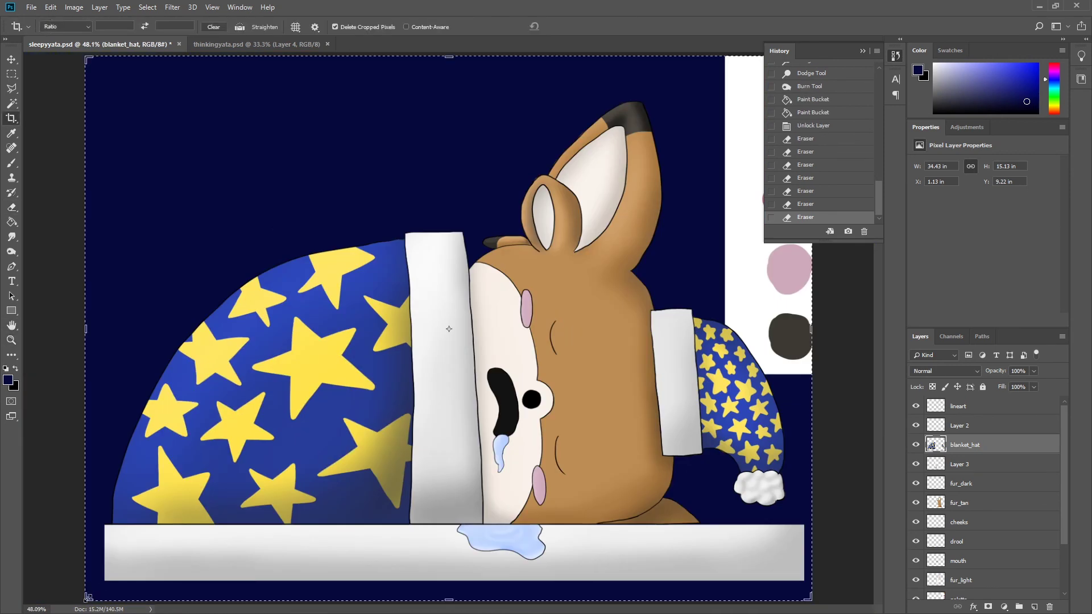
left_click(822, 582)
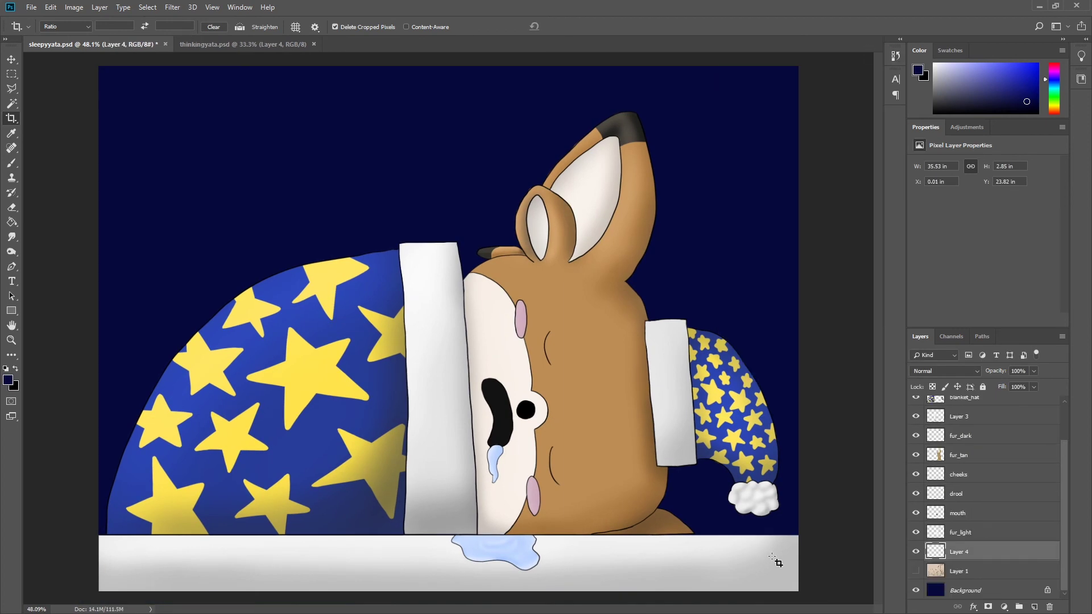
key("z")
left_click(368, 277, "alt")
left_click_drag(368, 277, 512, 182)
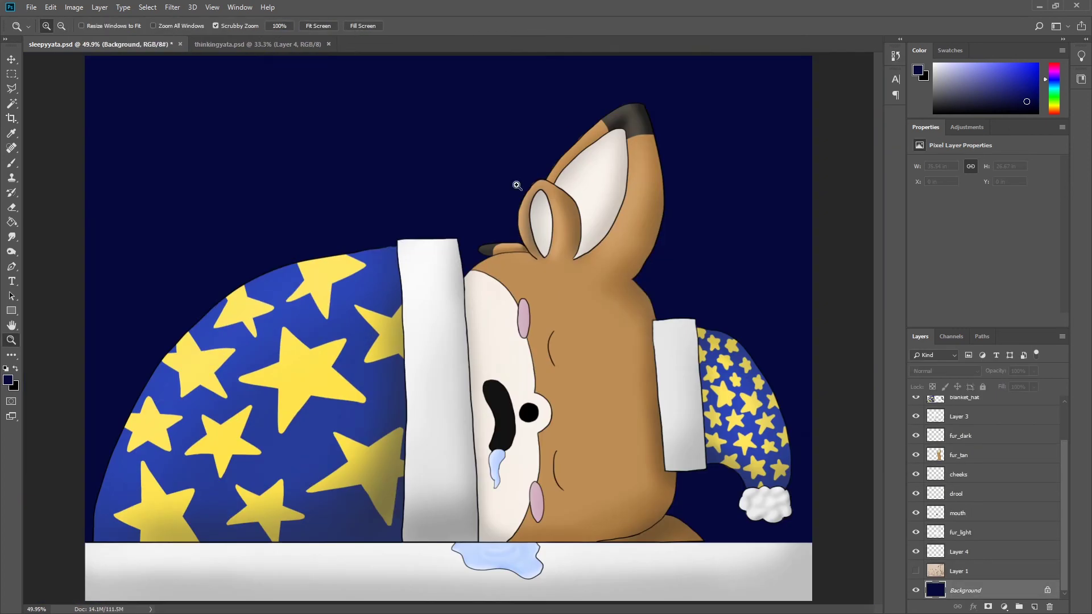